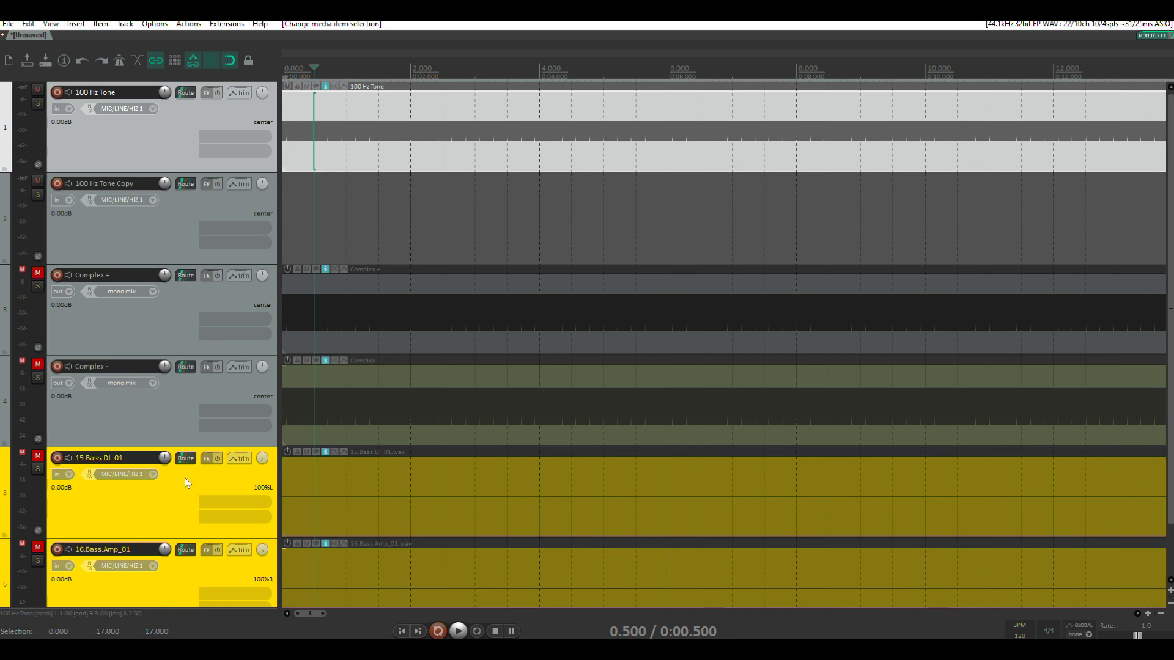
Step: Look over all six tracks and the full timeline, including the bass DI and bass amp recordings
scroll(184, 483, down, 2)
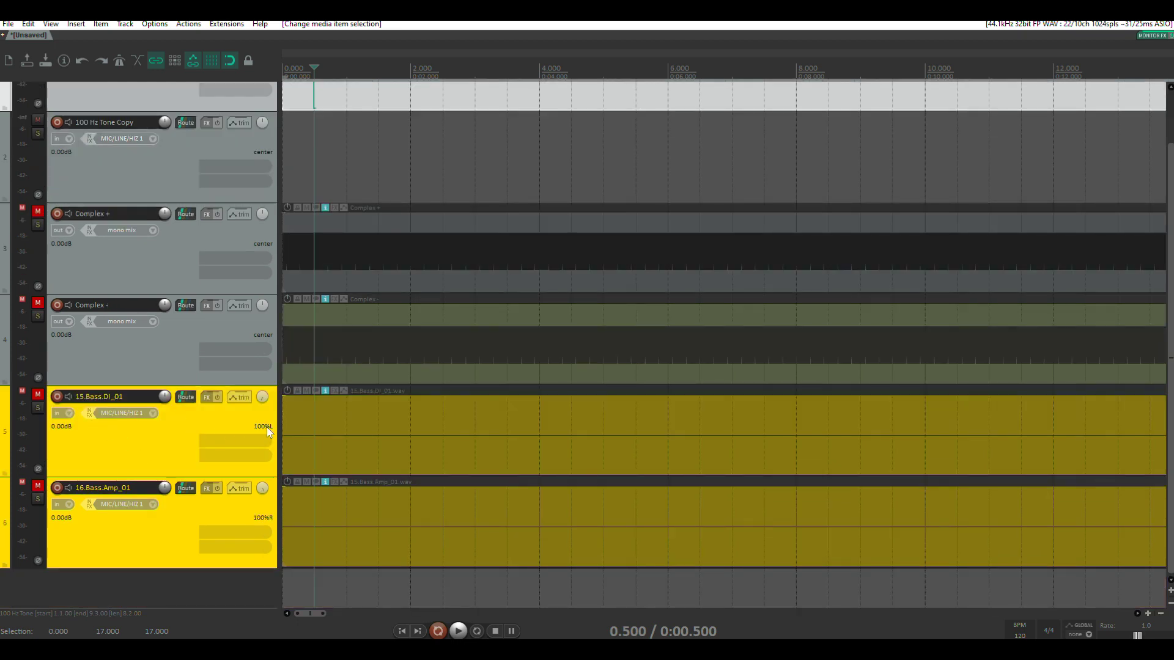
scroll(445, 423, down, 2)
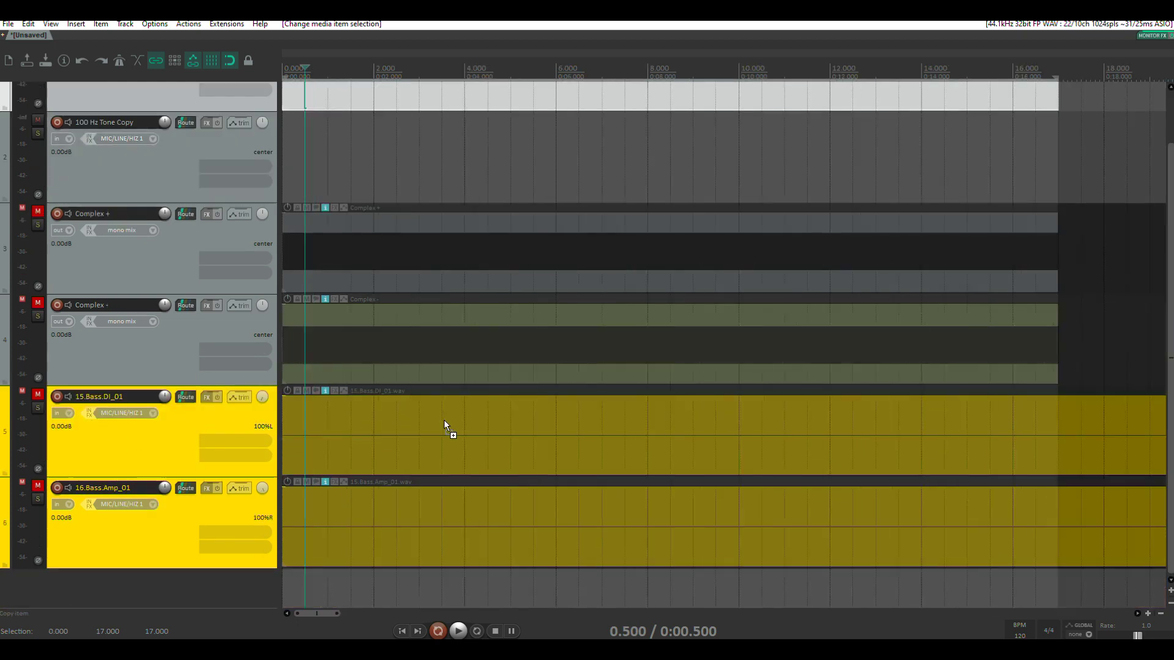
scroll(444, 420, down, 3)
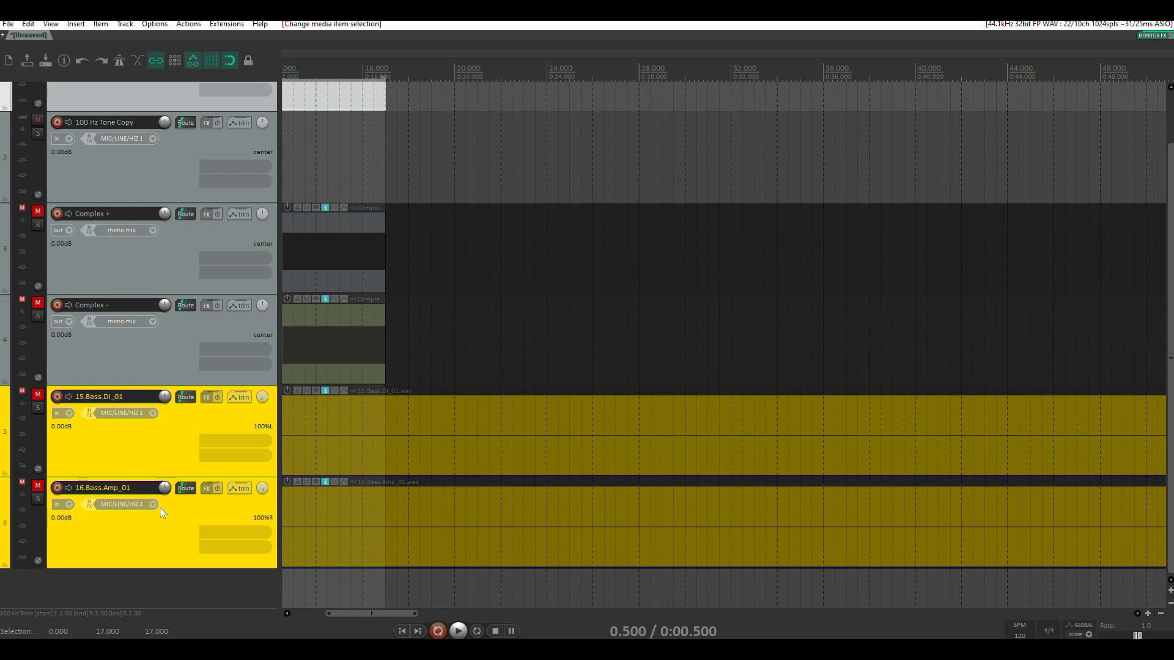
scroll(160, 508, up, 1)
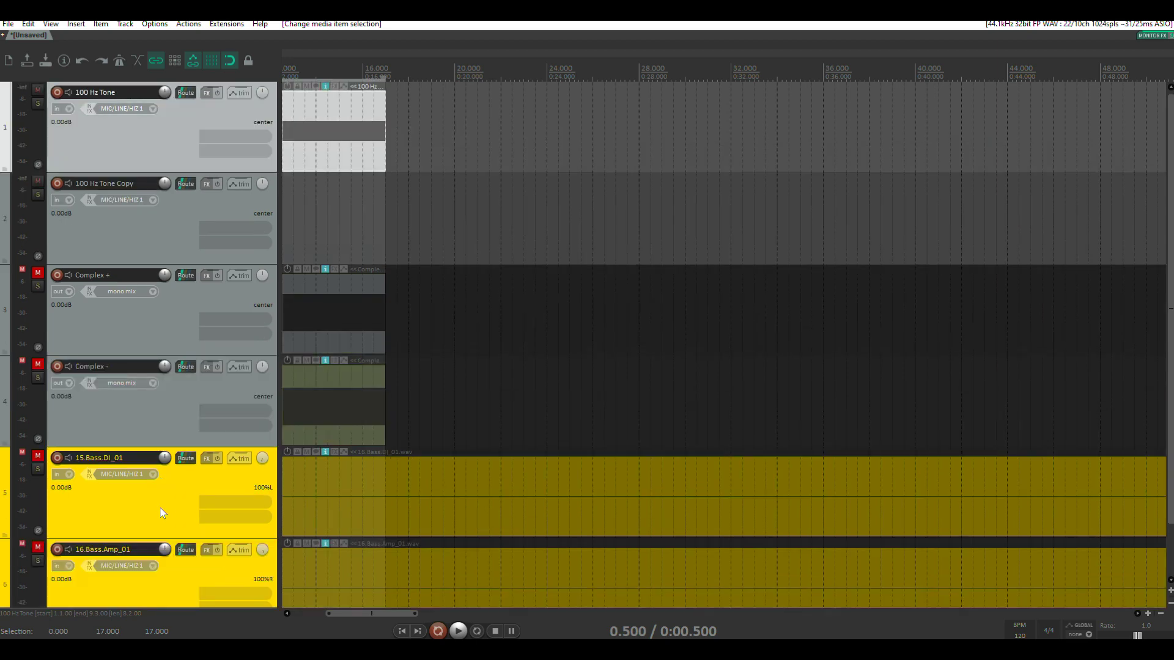
scroll(160, 508, down, 2)
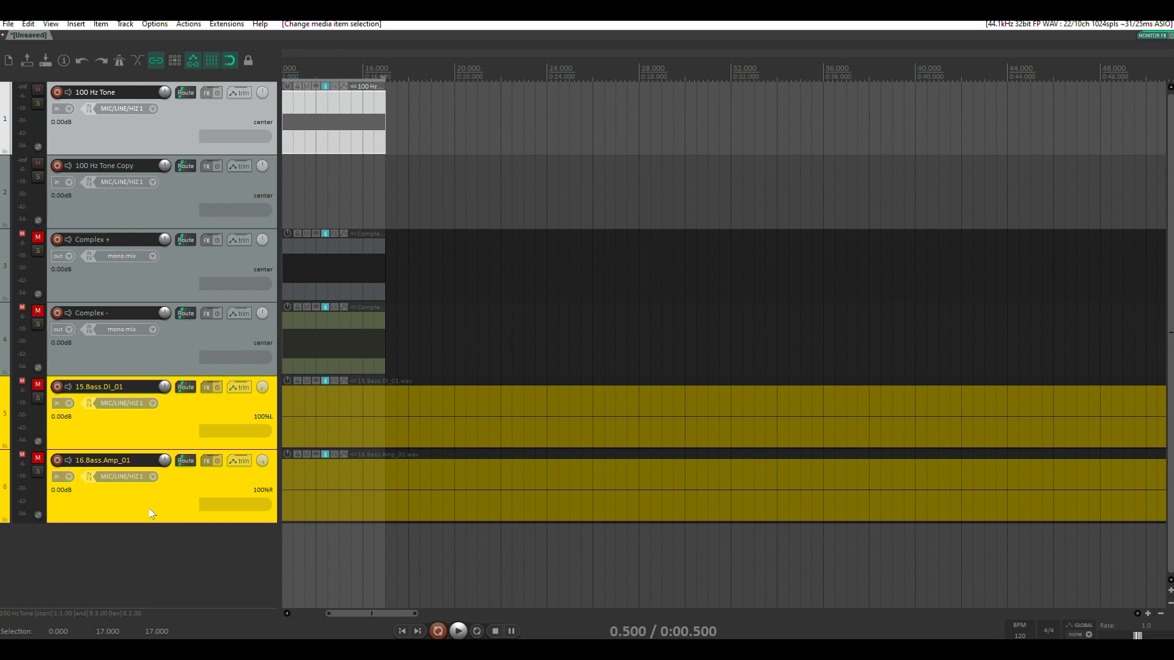
key(Page_Down)
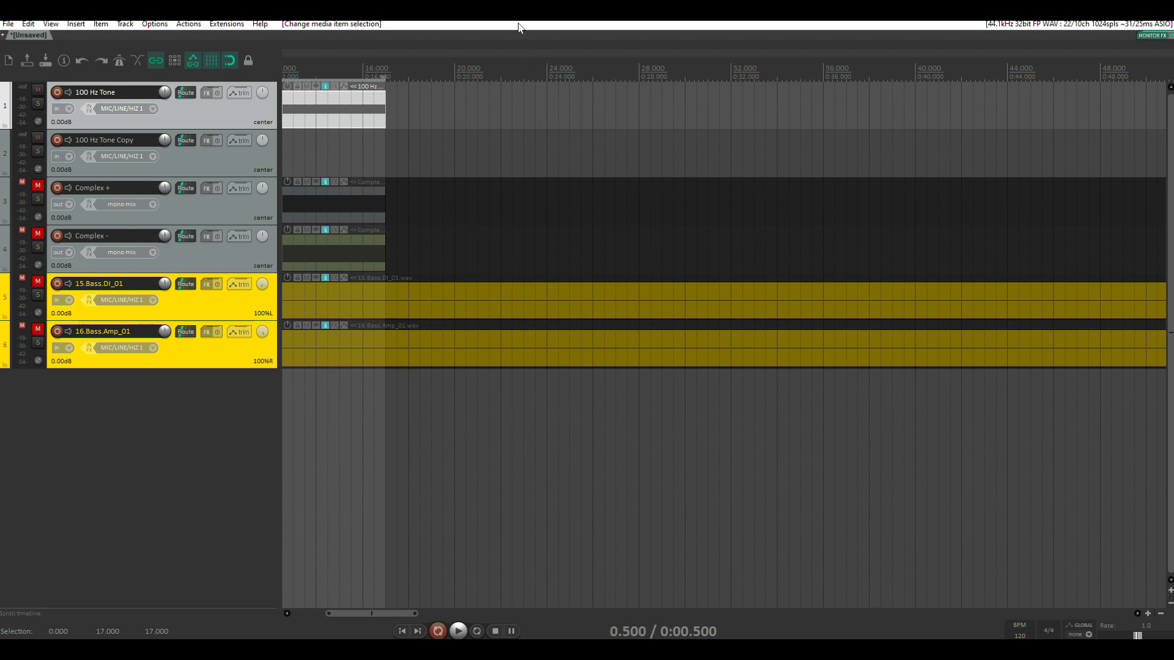
scroll(529, 58, down, 6)
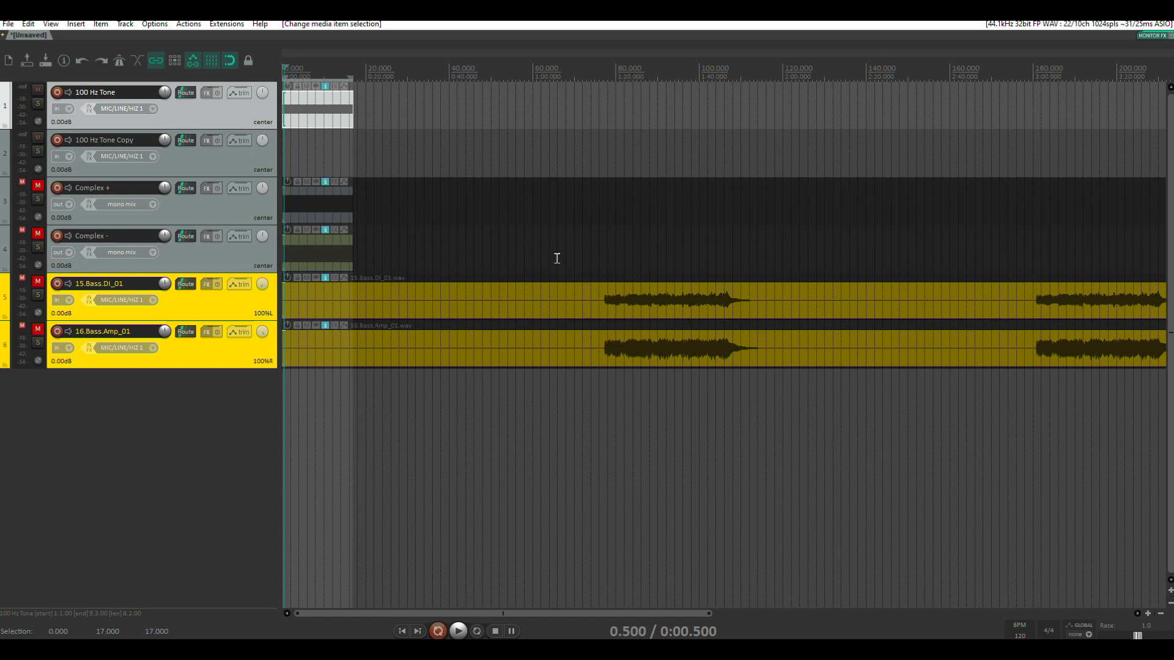
Step: Examine the 100 Hz Tone item's waveform from its full length down to its individual sine cycles
scroll(385, 244, up, 3)
scroll(304, 181, up, 5)
scroll(304, 181, up, 2)
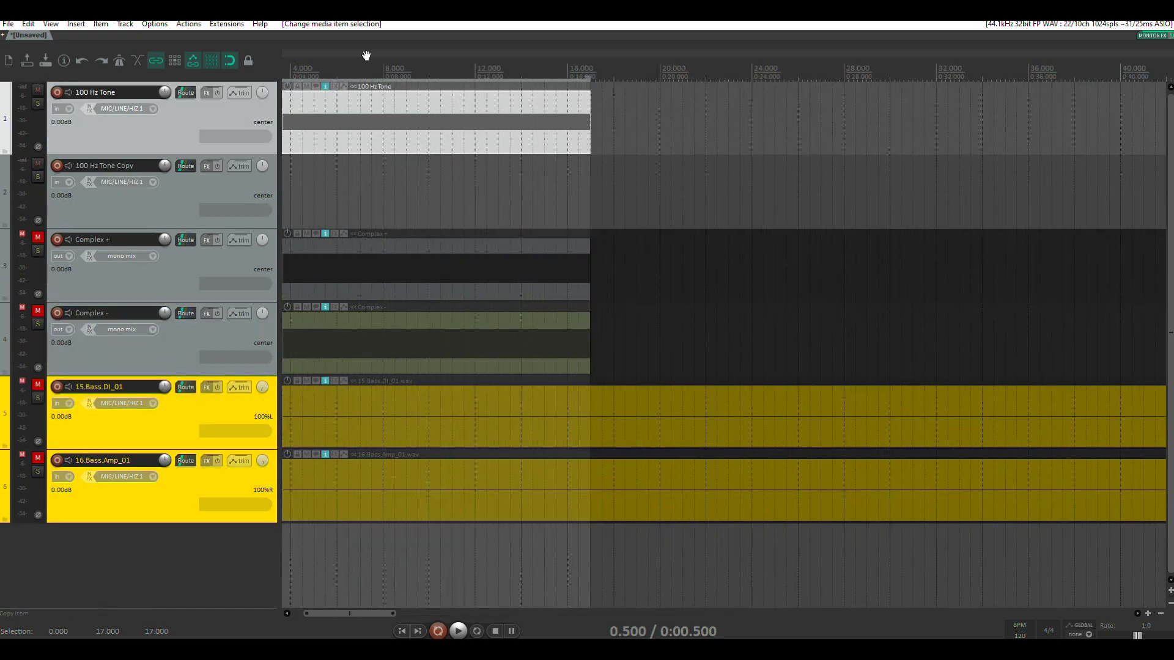
scroll(373, 58, up, 1)
scroll(379, 61, up, 3)
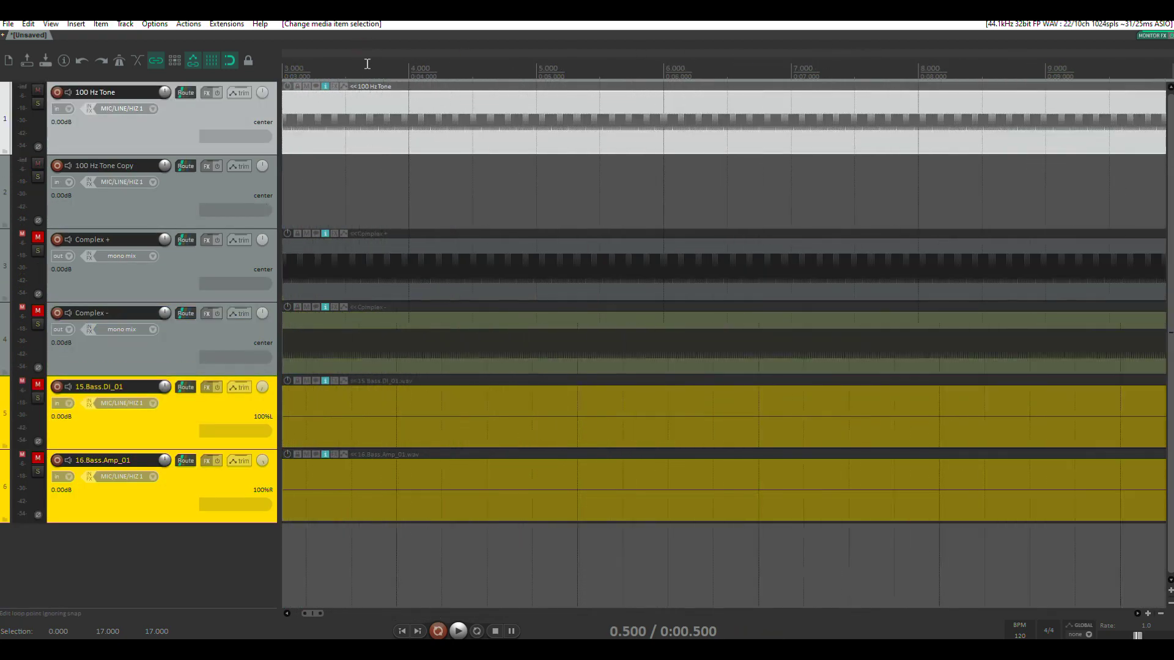
scroll(812, 49, up, 2)
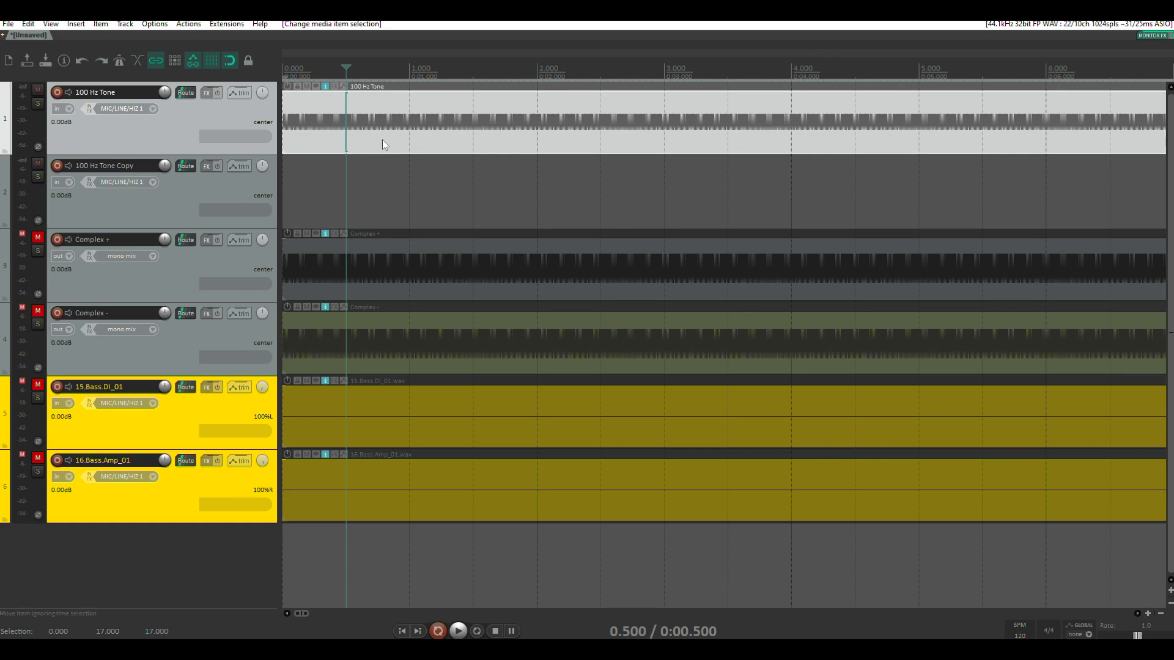
scroll(383, 142, up, 3)
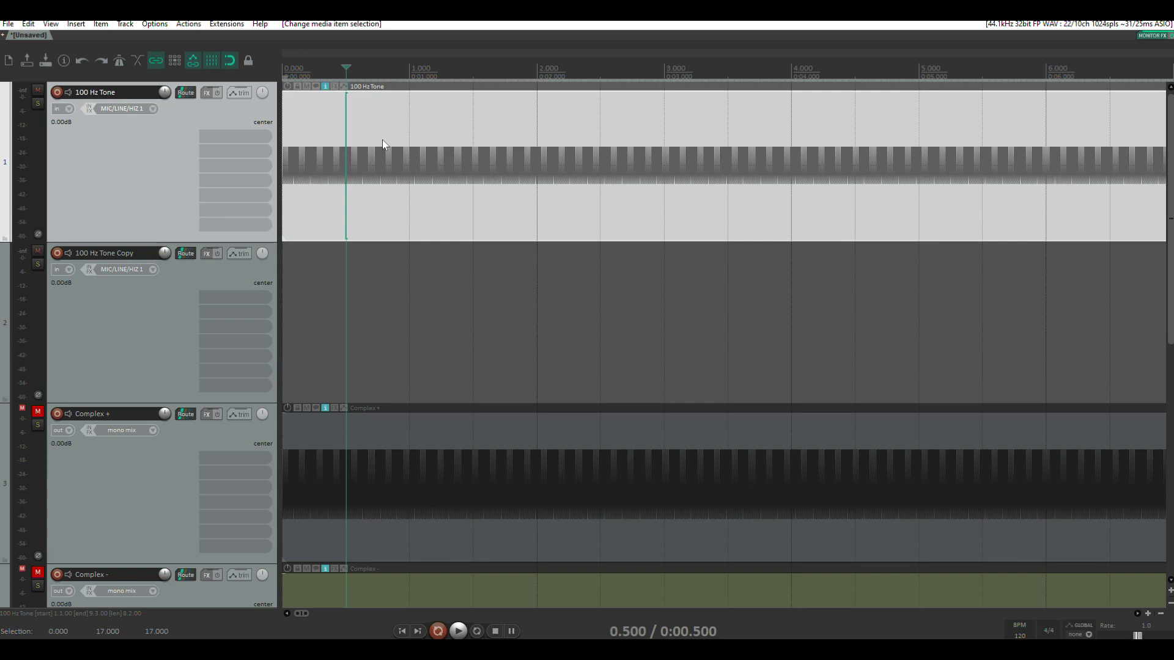
scroll(383, 144, up, 8)
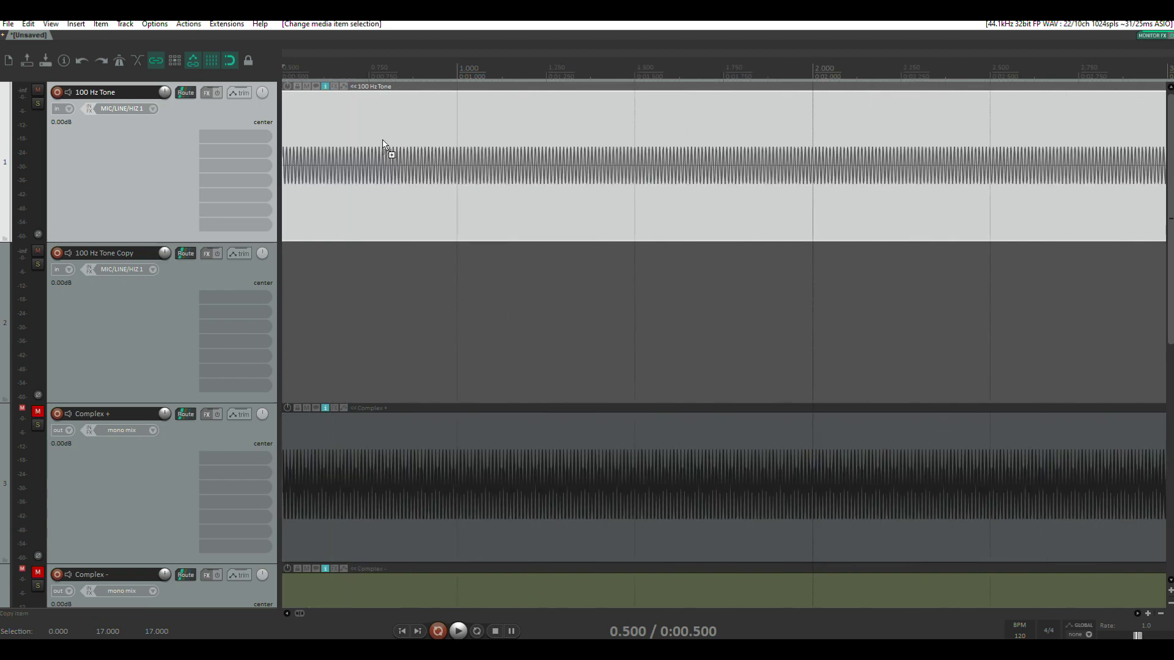
scroll(383, 145, down, 8)
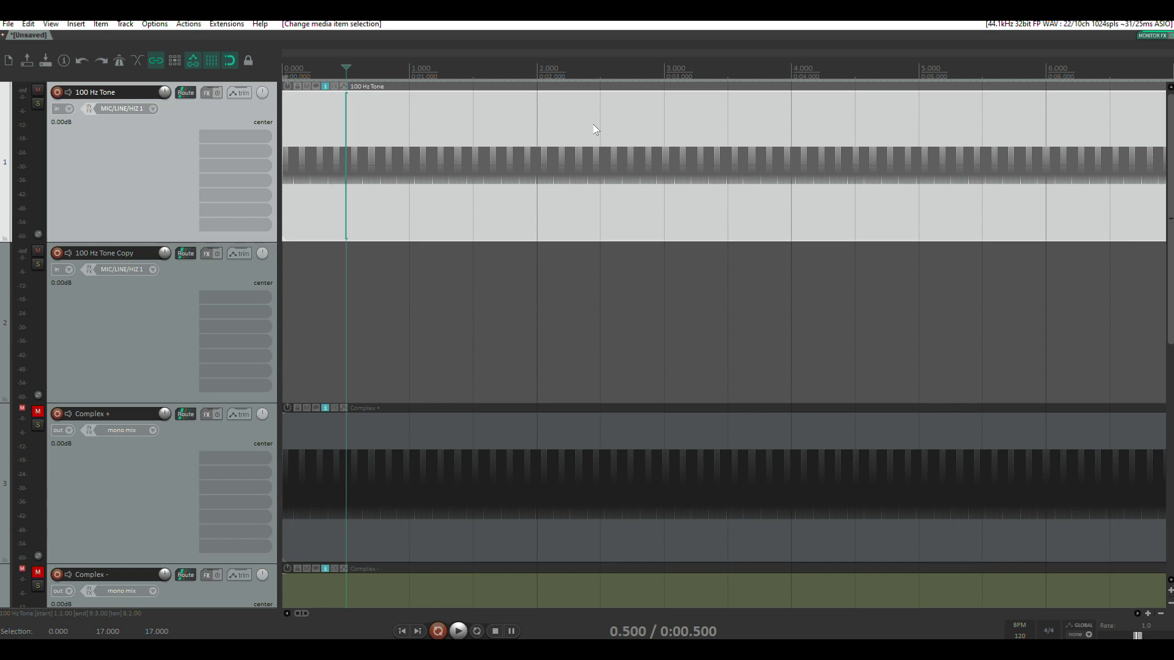
scroll(451, 246, up, 10)
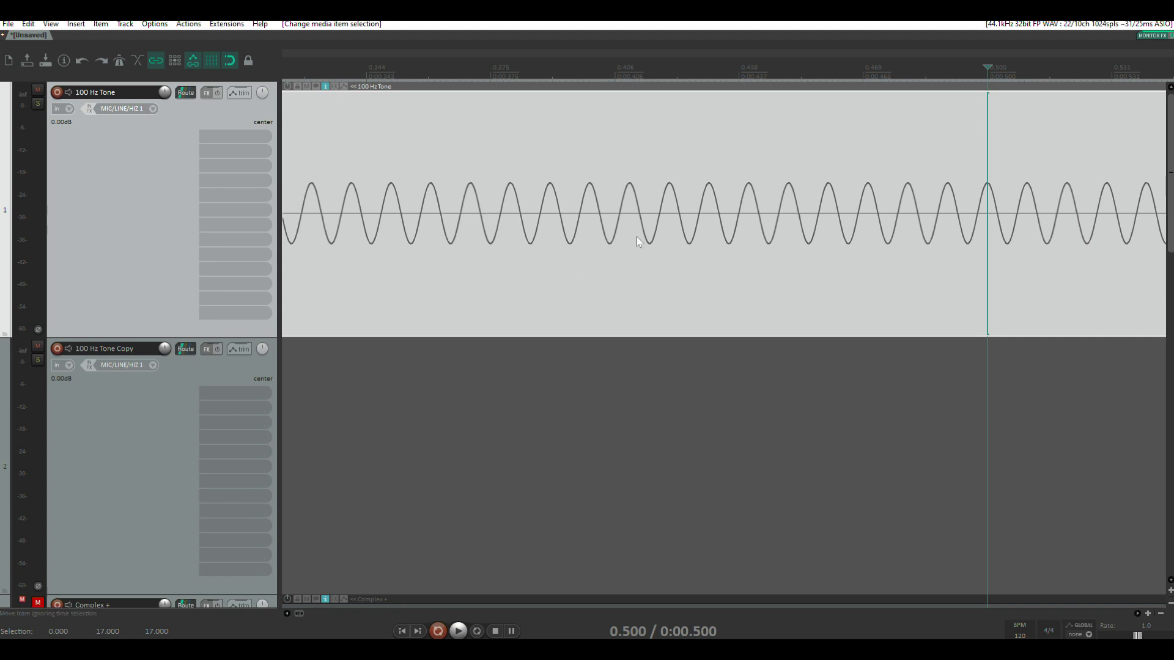
scroll(634, 236, down, 10)
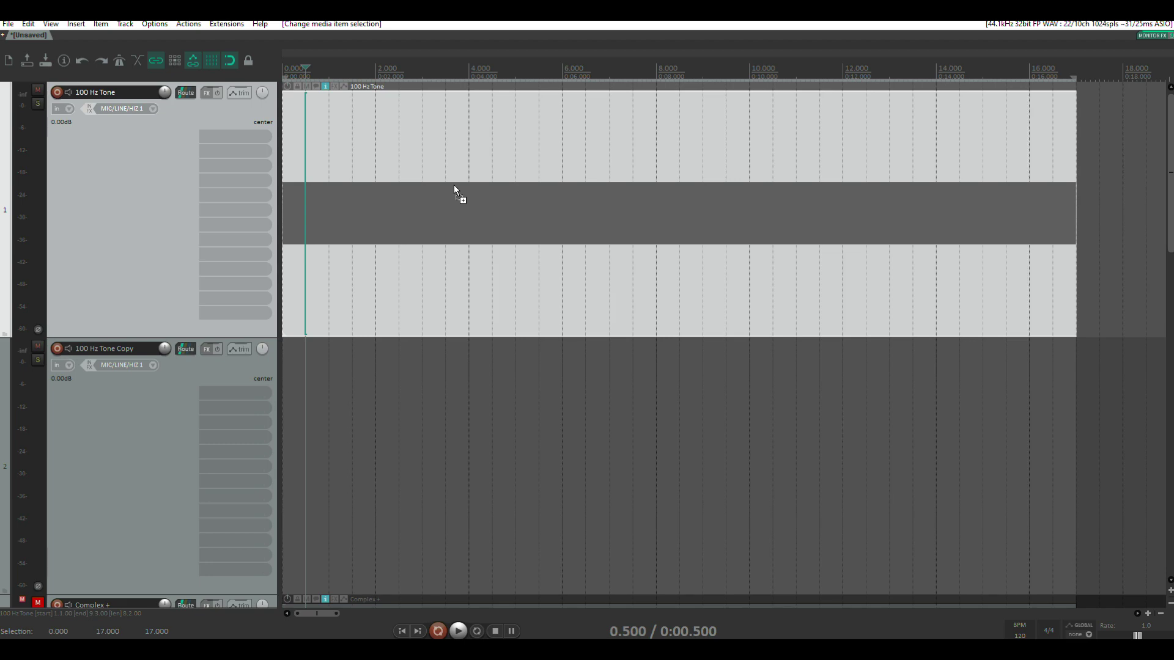
Step: Play the 100 Hz tone briefly and examine its repeating cycles along the start of the item
key(space)
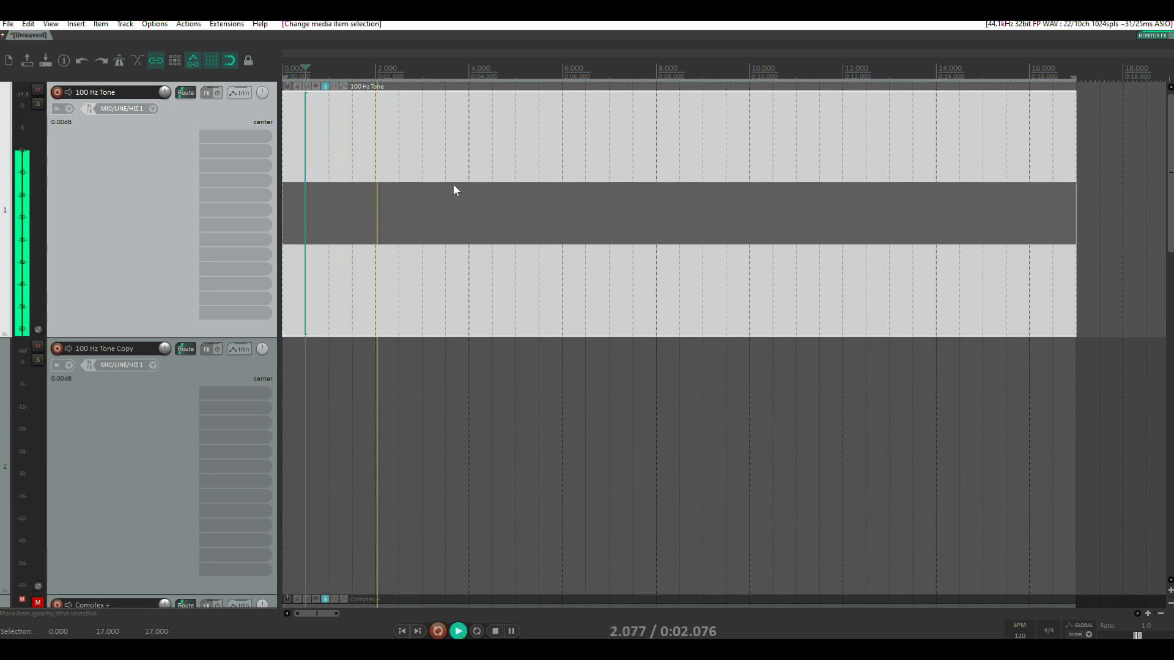
key(space)
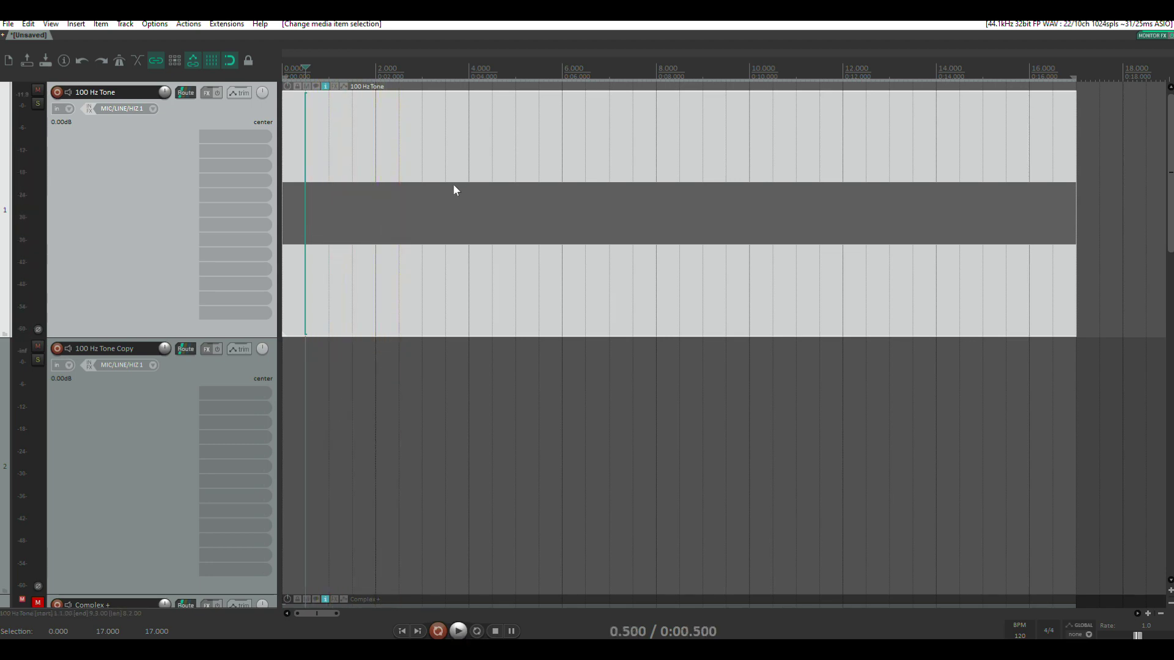
scroll(349, 173, up, 15)
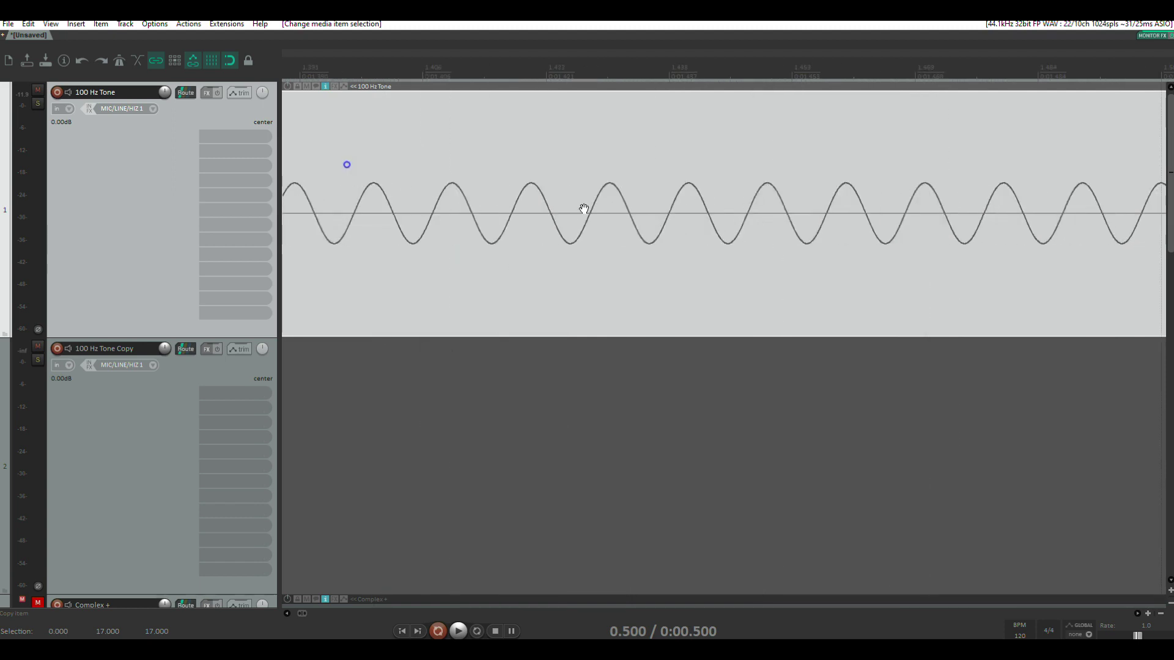
drag(584, 209, 760, 243)
drag(458, 202, 598, 168)
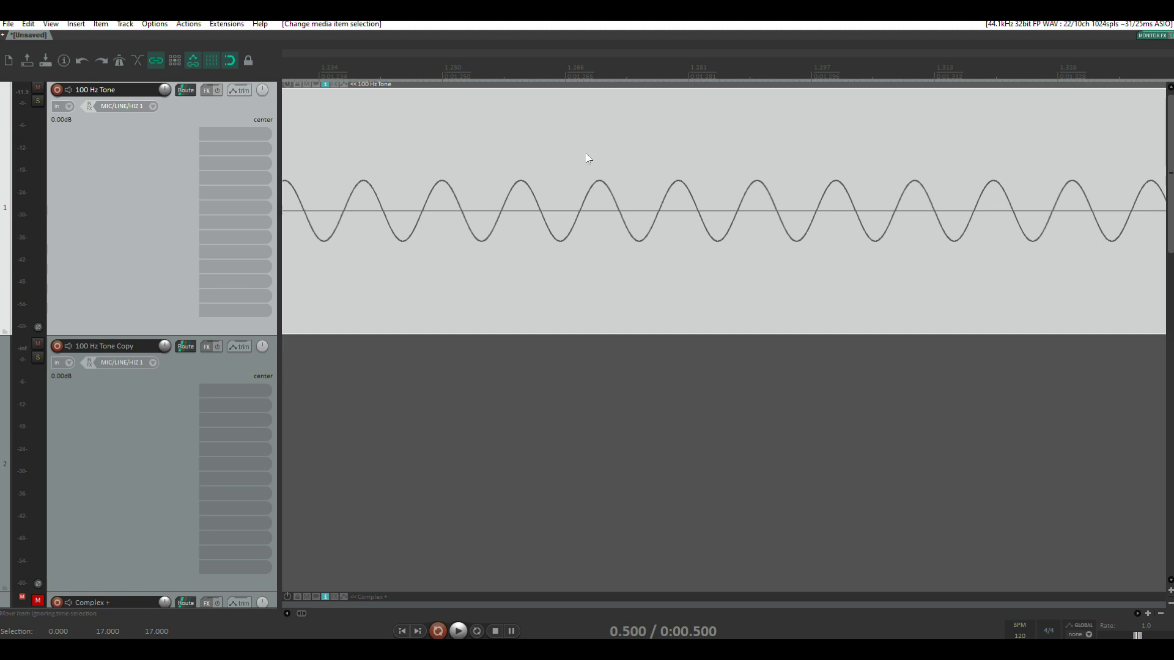
scroll(684, 236, down, 4)
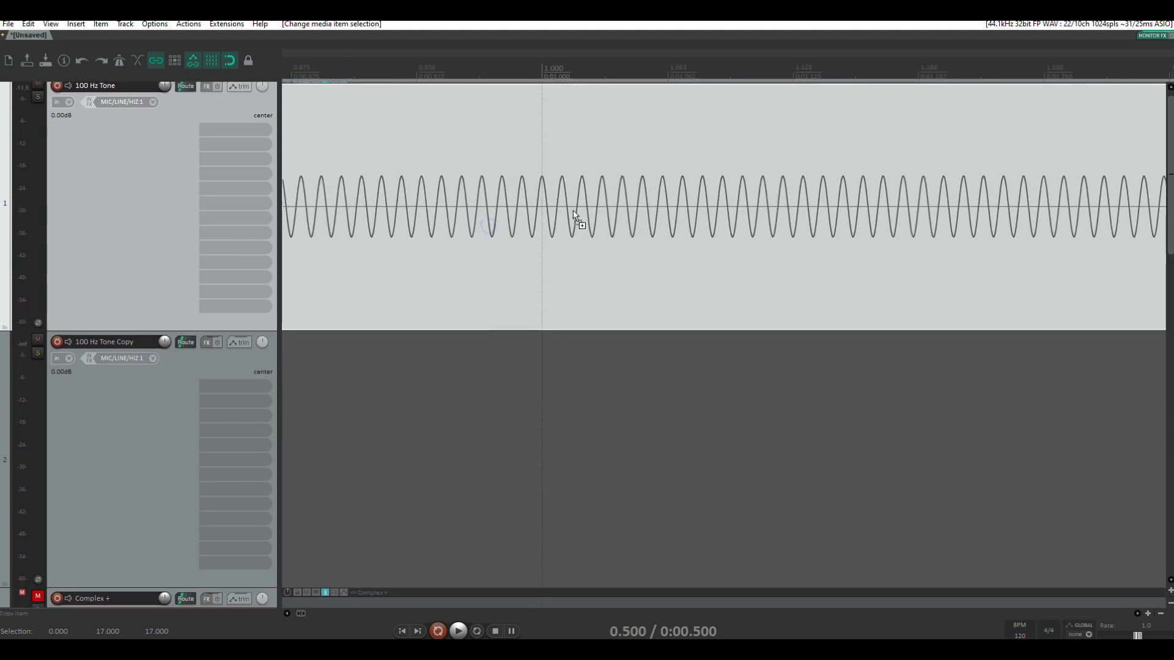
scroll(571, 223, down, 1)
scroll(448, 226, left, 5)
scroll(465, 233, up, 1)
scroll(612, 281, left, 2)
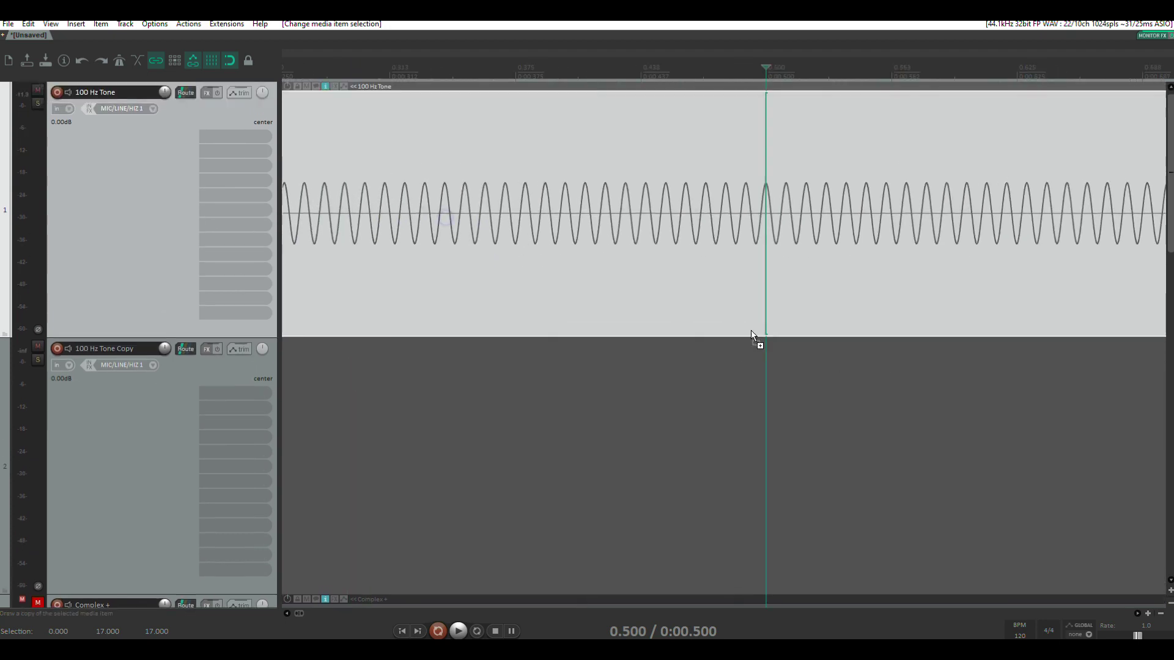
scroll(672, 275, left, 2)
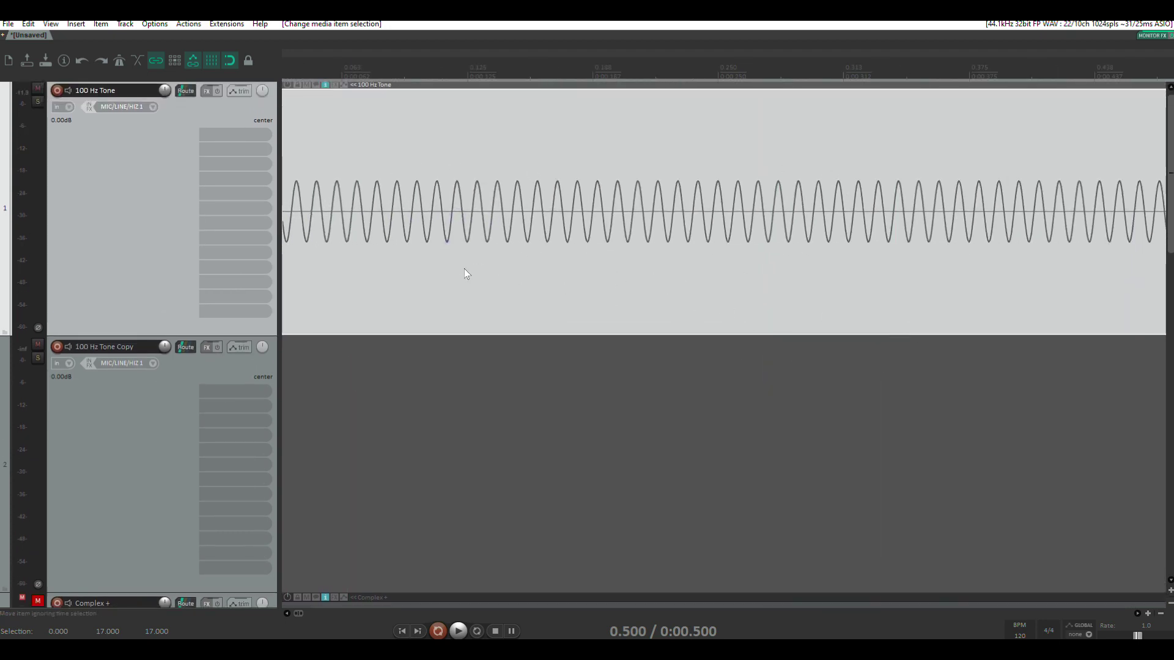
Step: Copy the 100 Hz Tone item onto the 100 Hz Tone Copy track, aligned to the same start at 0.000
scroll(856, 269, down, 4)
ctrl+drag(328, 166, 321, 403)
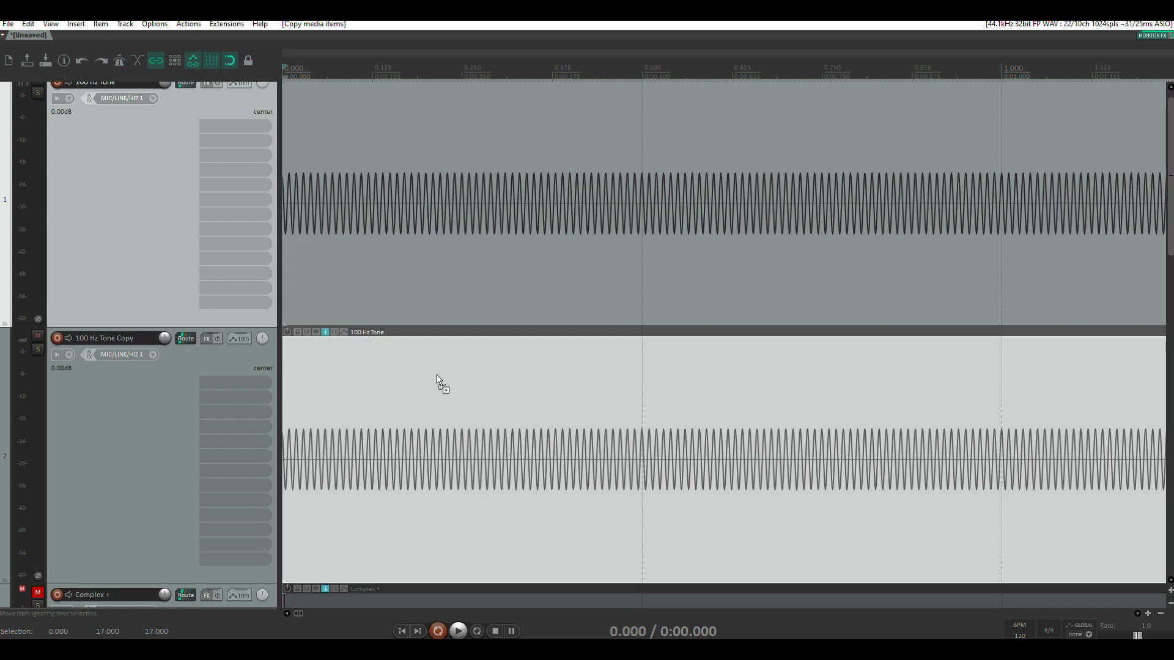
scroll(436, 379, up, 5)
scroll(621, 370, down, 8)
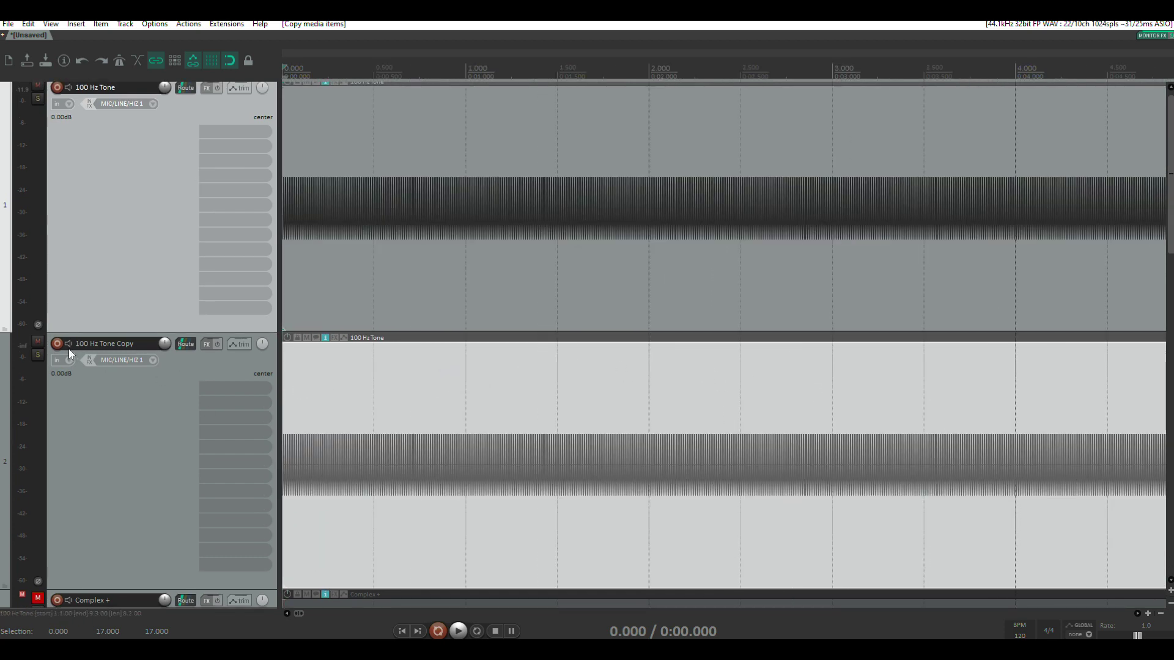
Step: Mute the 100 Hz Tone Copy track and play the original tone on its own
click(37, 341)
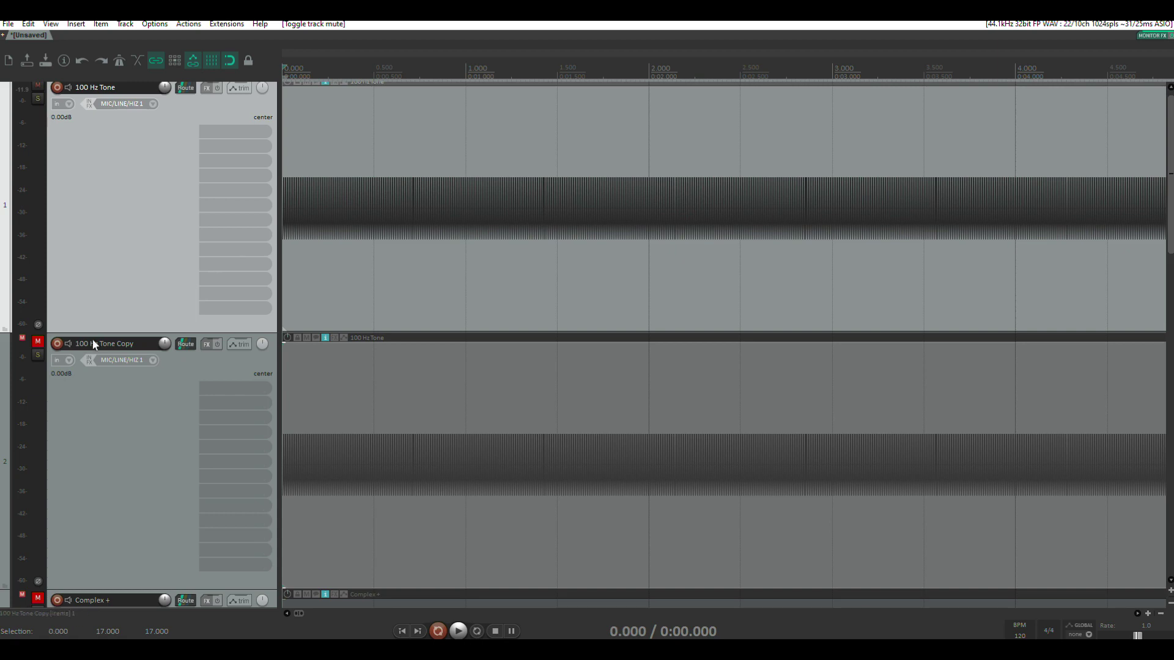
scroll(306, 251, down, 3)
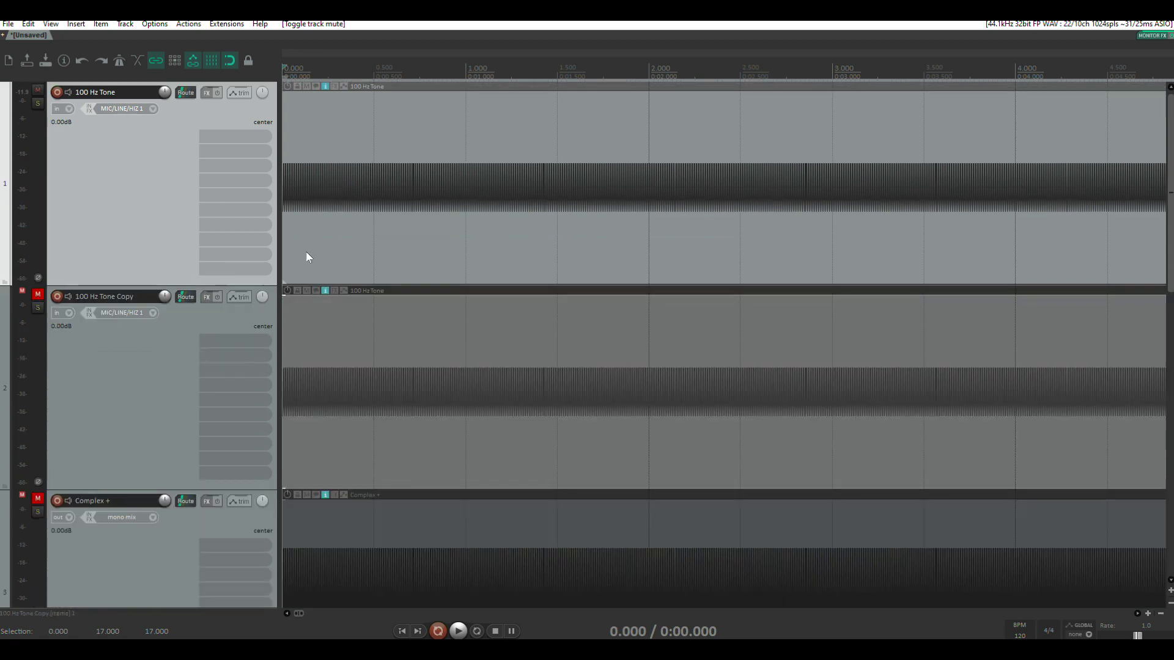
key(space)
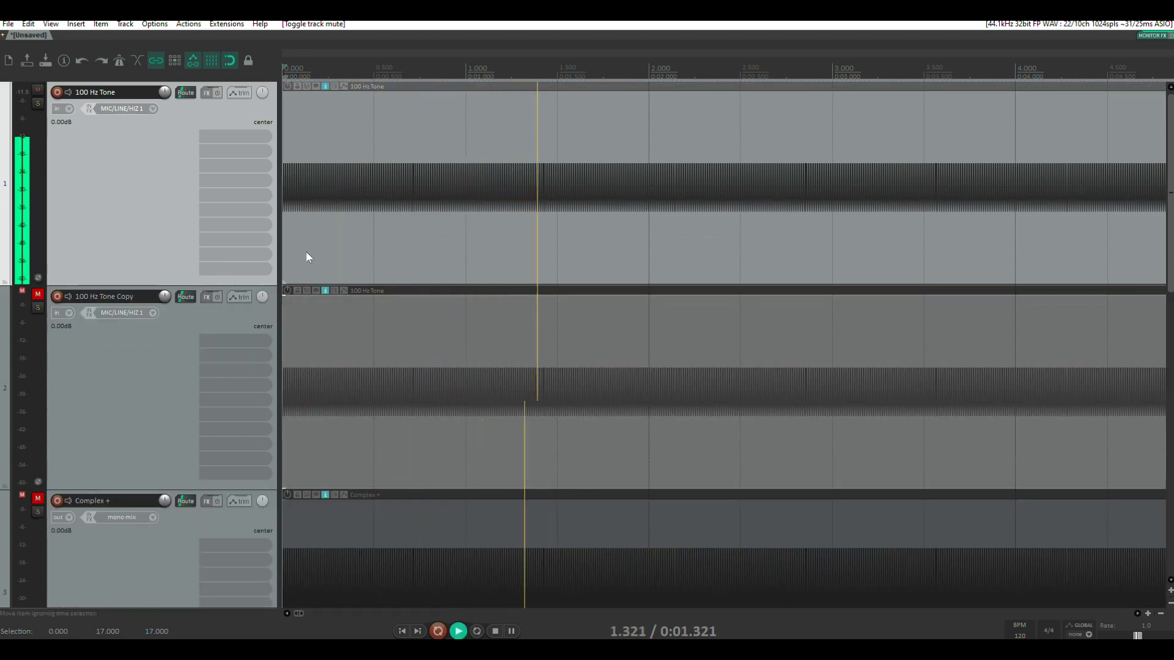
key(space)
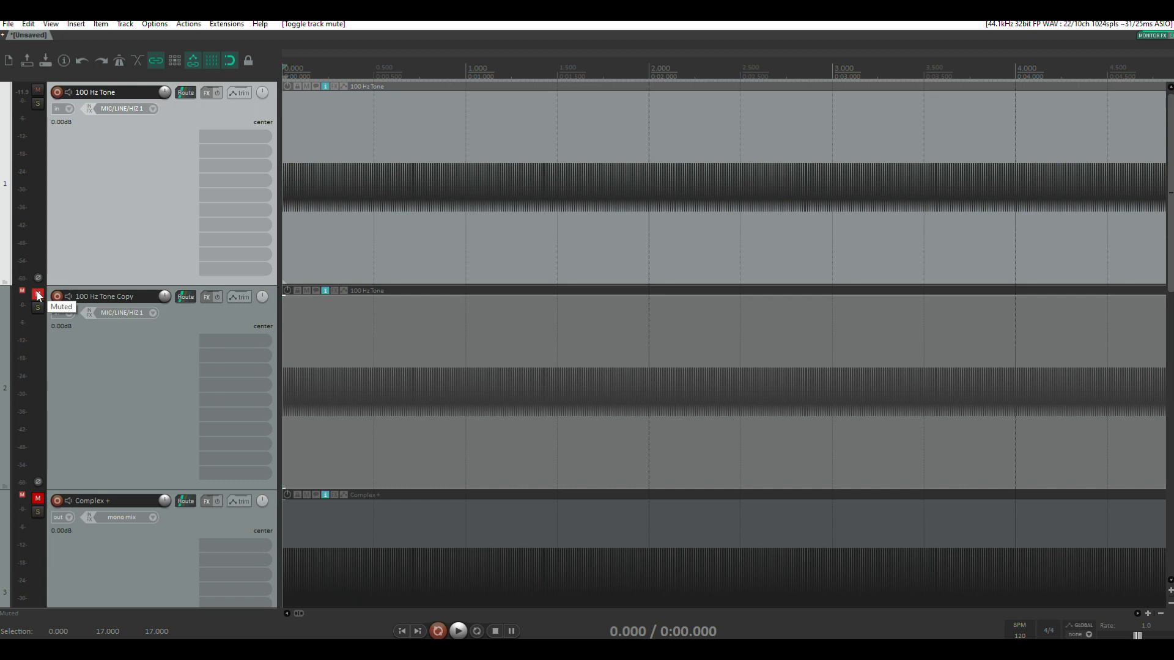
Step: Unmute the 100 Hz Tone Copy track and play both tones together to compare the level
click(37, 297)
key(space)
key(space)
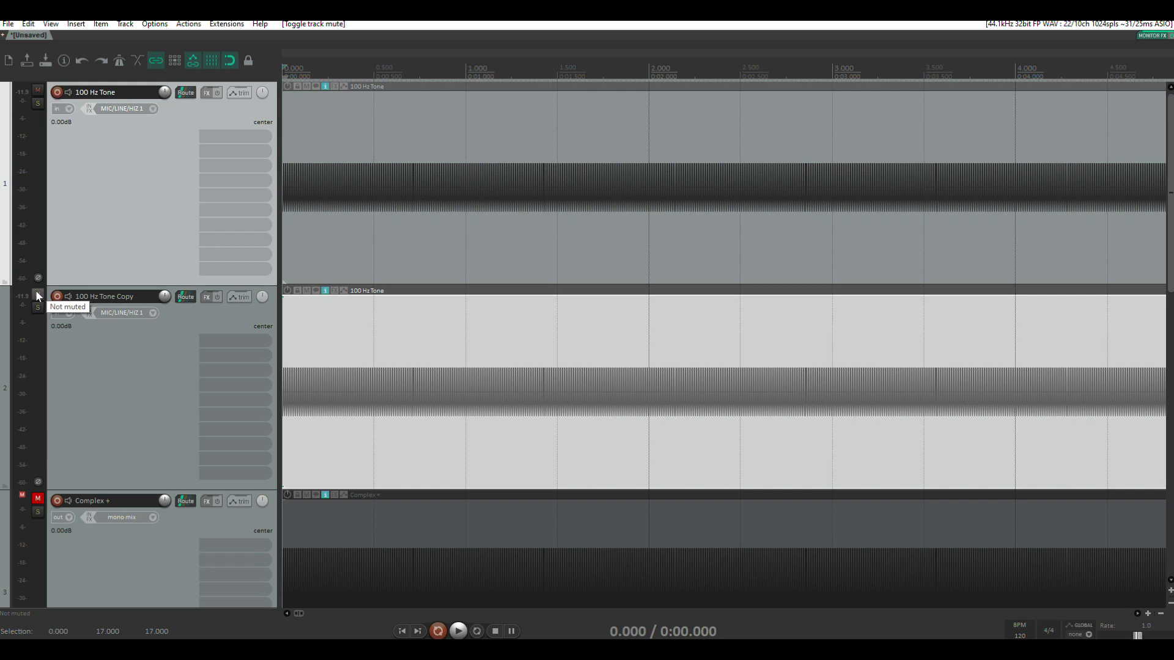
Step: Filter the action list for "nudge", open the Nudge/set items dialog for the copied tone, and place it clear of both tone waveforms
scroll(353, 314, up, 10)
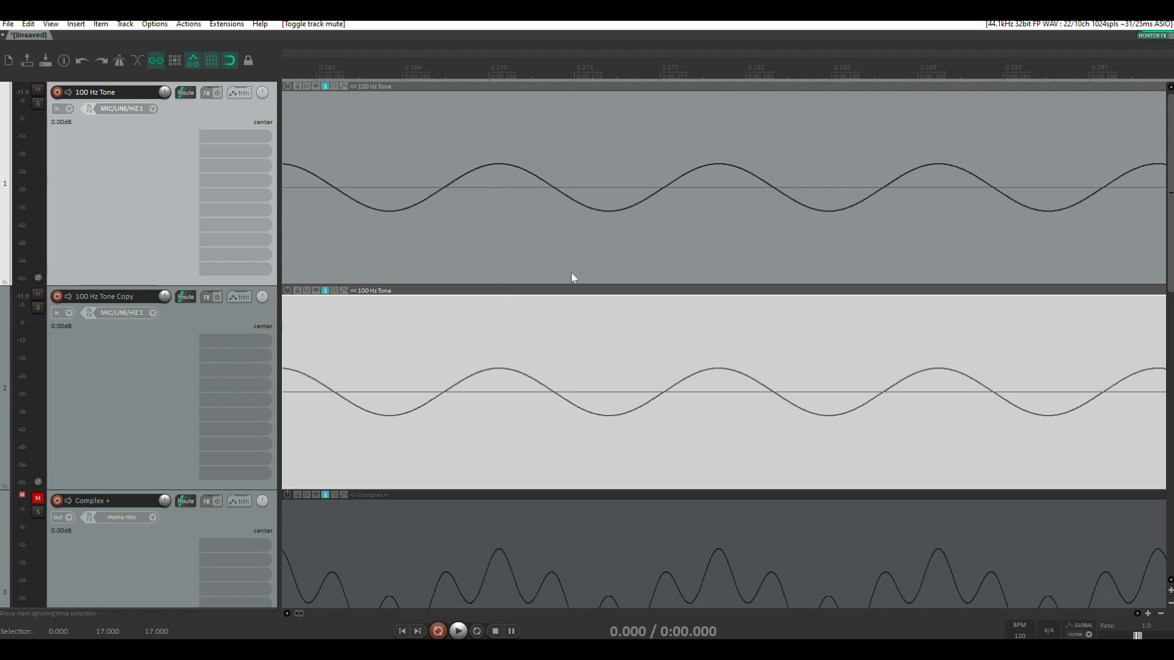
click(188, 23)
click(202, 33)
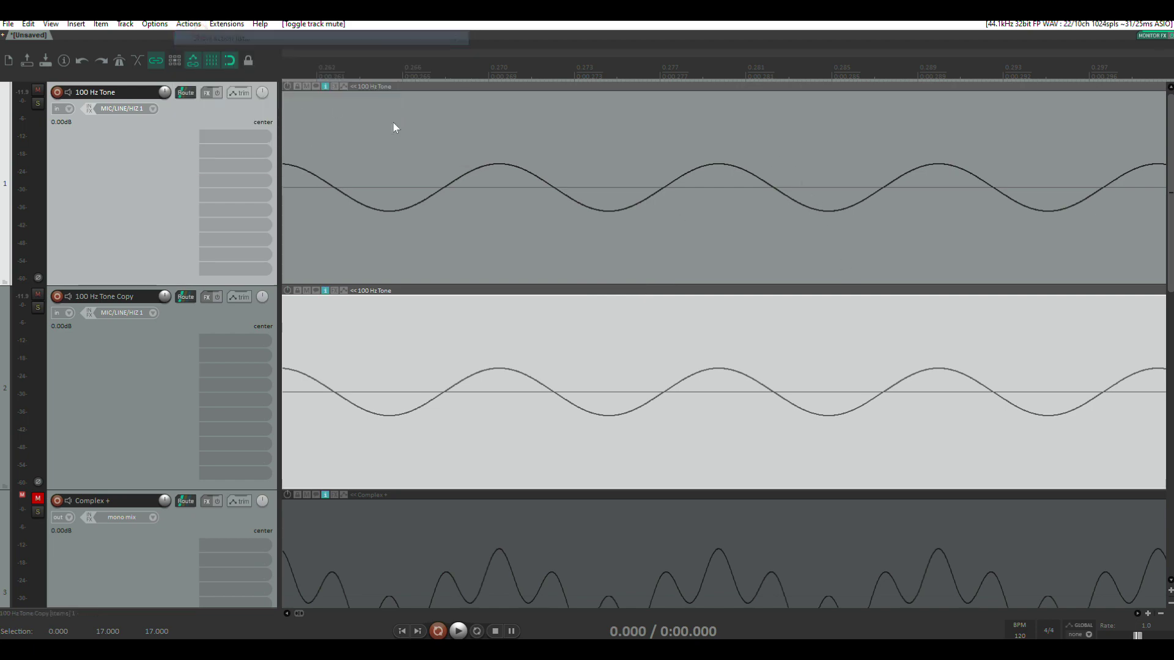
text(n)
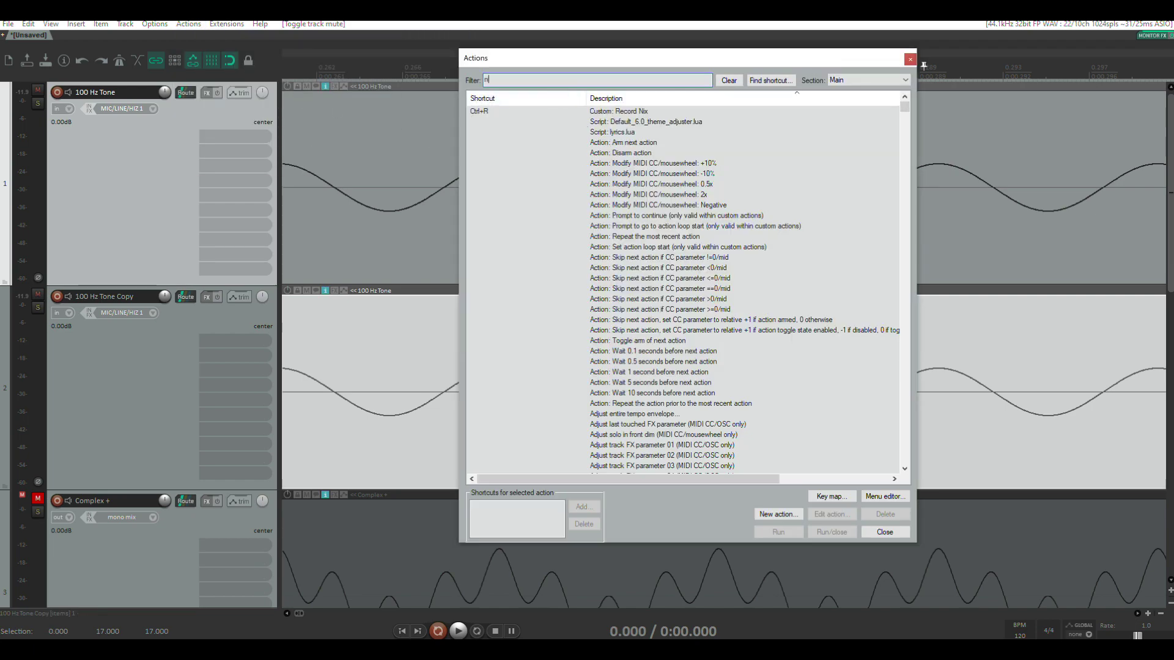
text(udge)
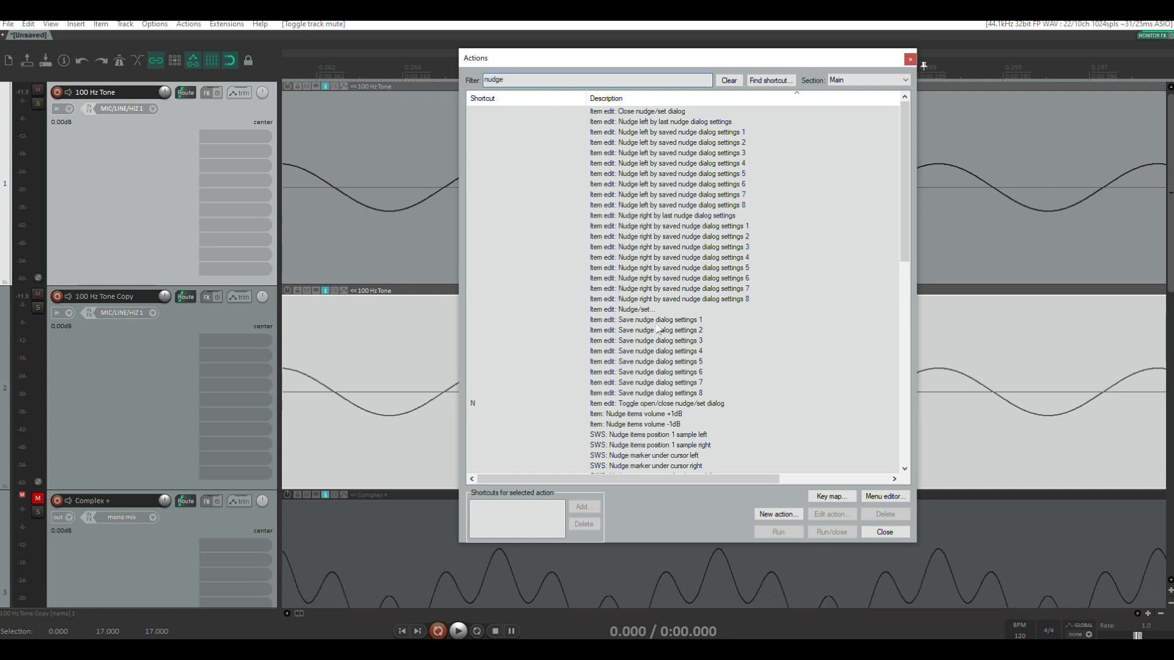
double_click(630, 309)
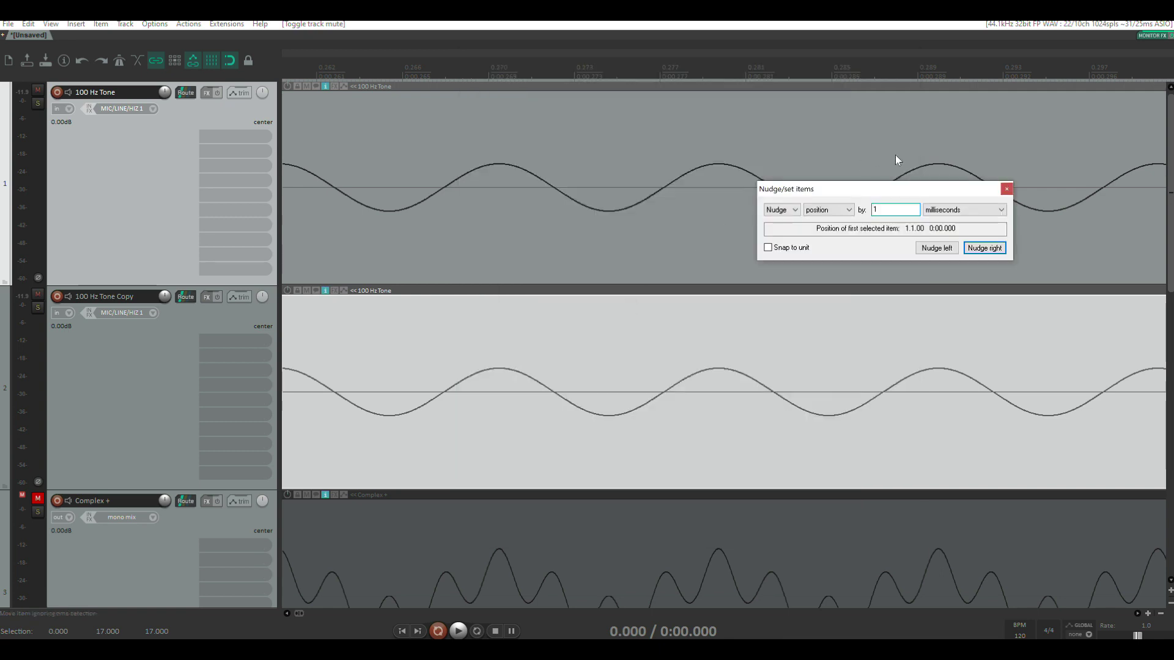
drag(902, 189, 734, 499)
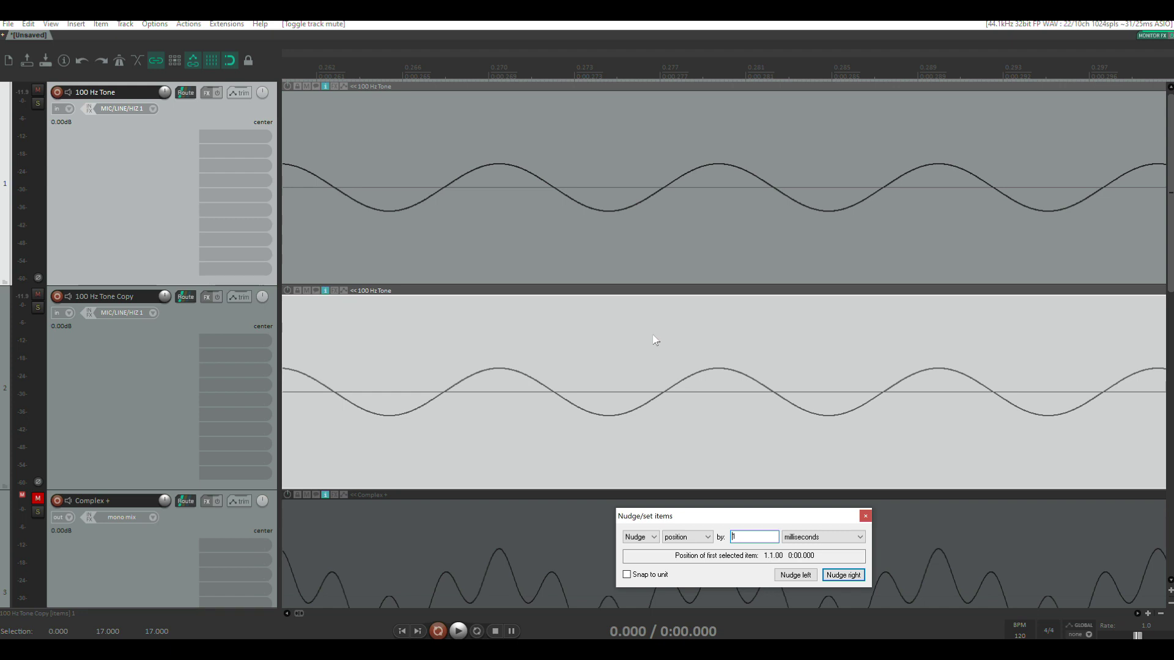
Step: Nudge the copied 100 Hz tone's position 1 millisecond later, to 0:00.001, and play both tones together
drag(768, 516, 760, 516)
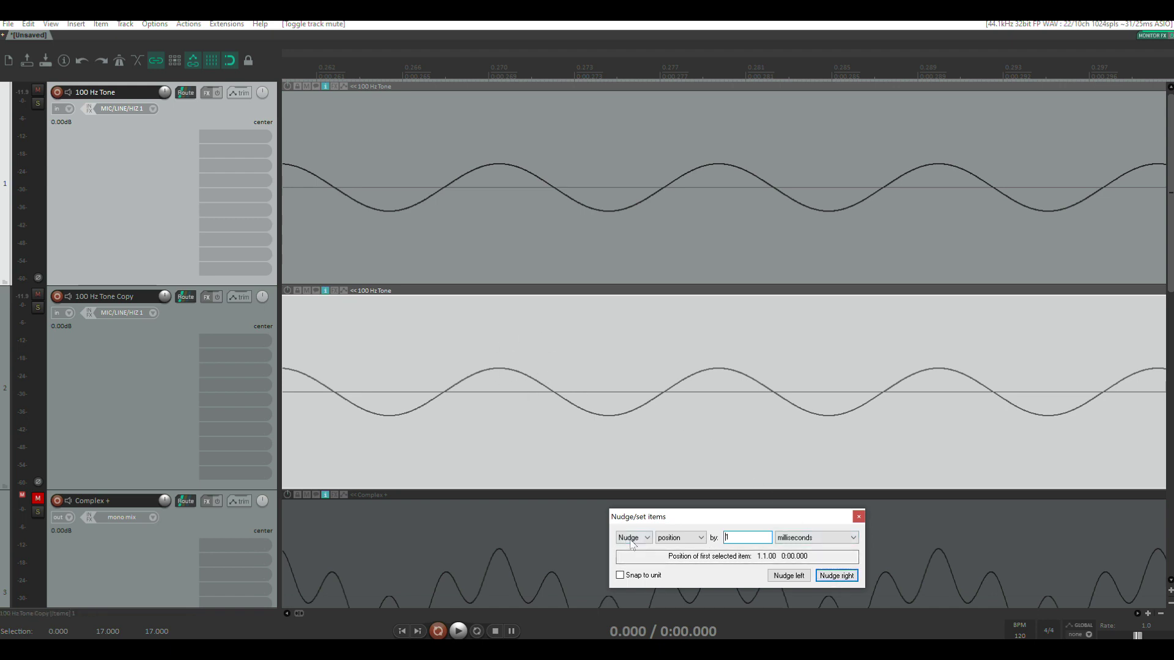
click(838, 576)
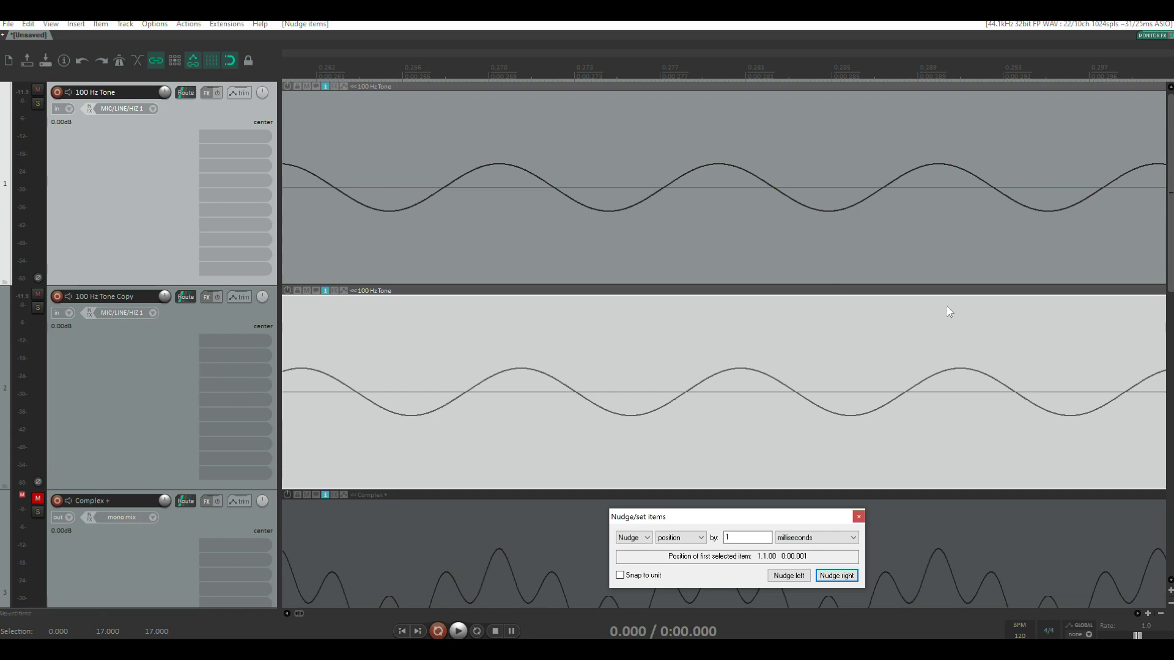
scroll(694, 317, down, 10)
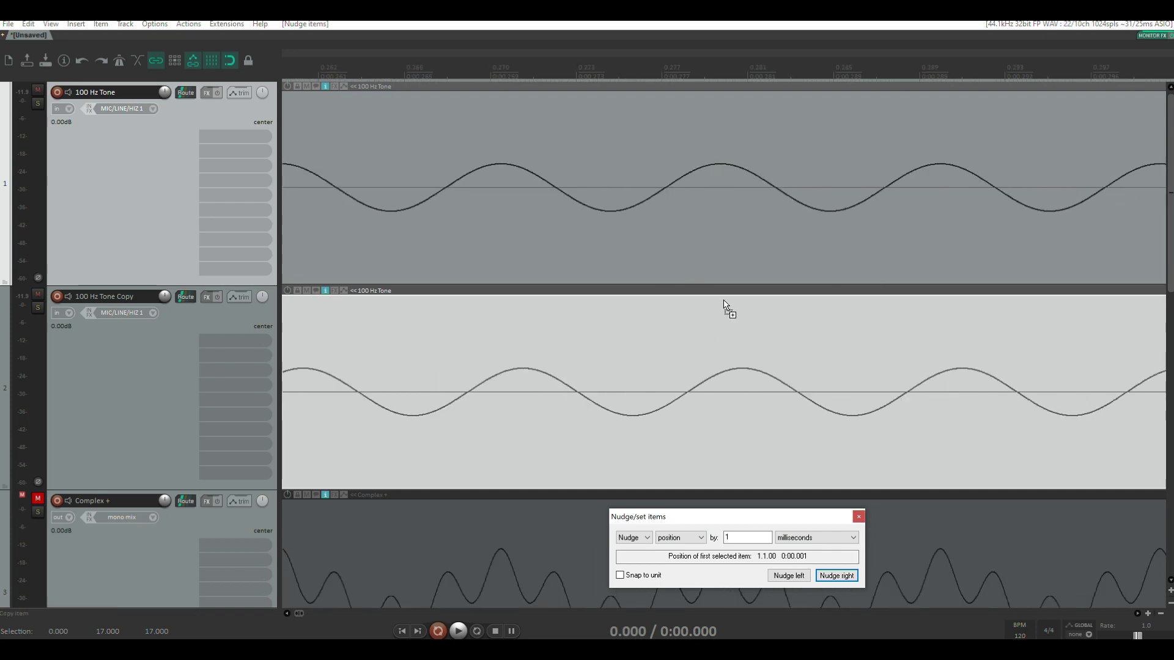
scroll(724, 304, down, 8)
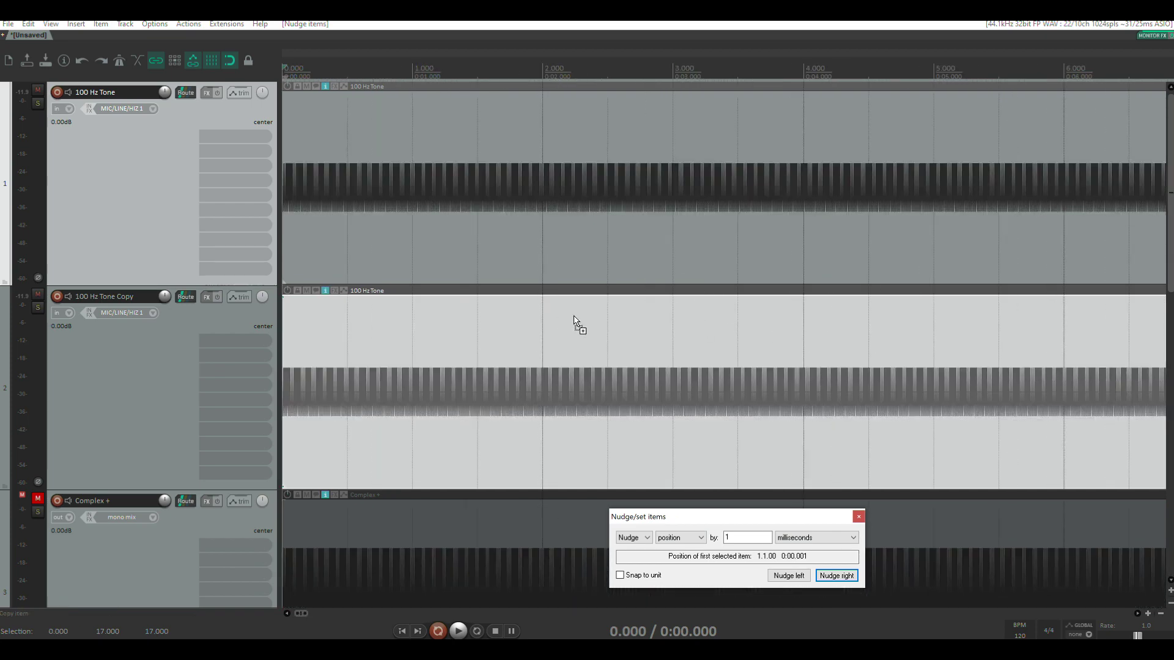
key(space)
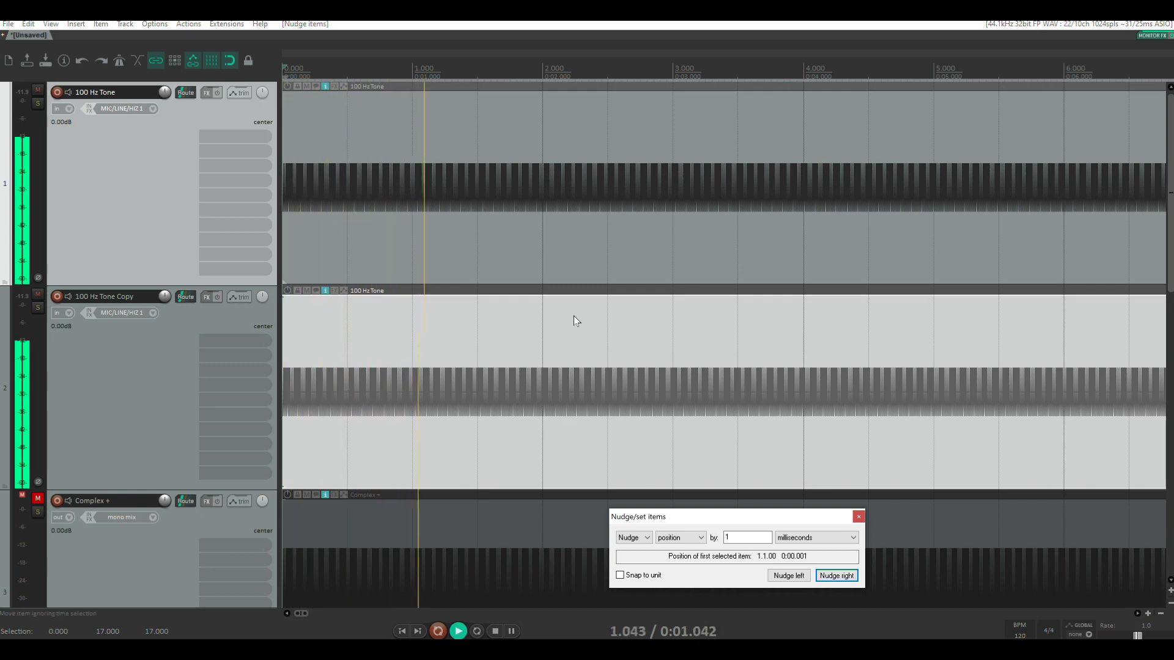
key(space)
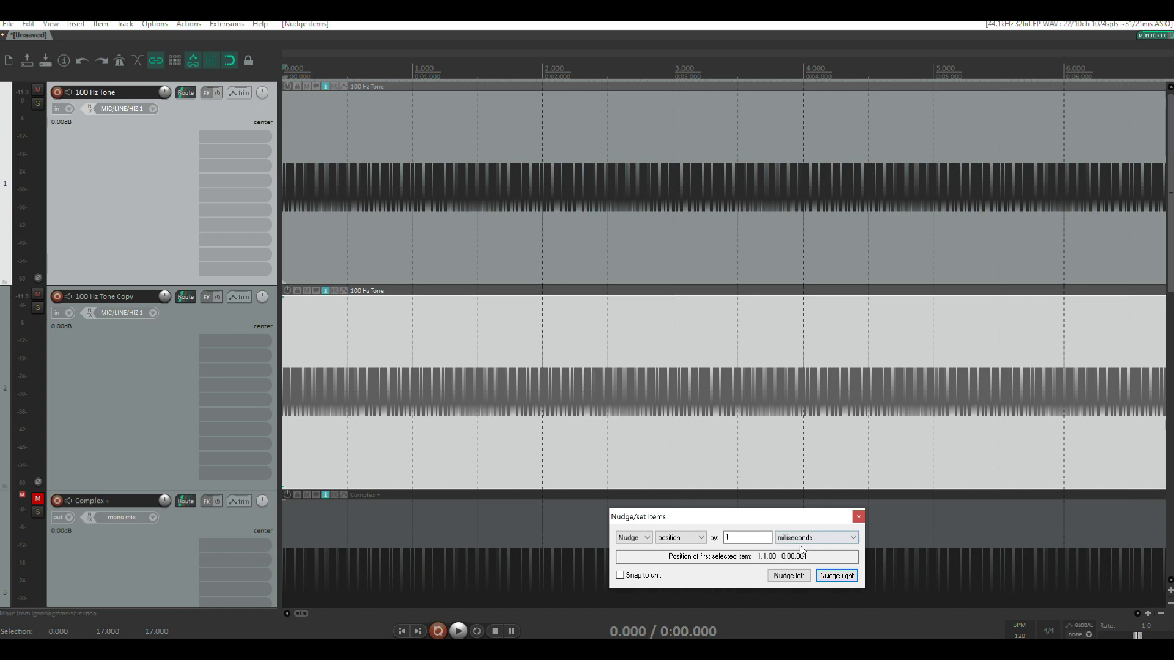
Step: Nudge the copied tone another 1 millisecond later, to 0:00.002, and play both tones to compare the level
scroll(618, 395, up, 10)
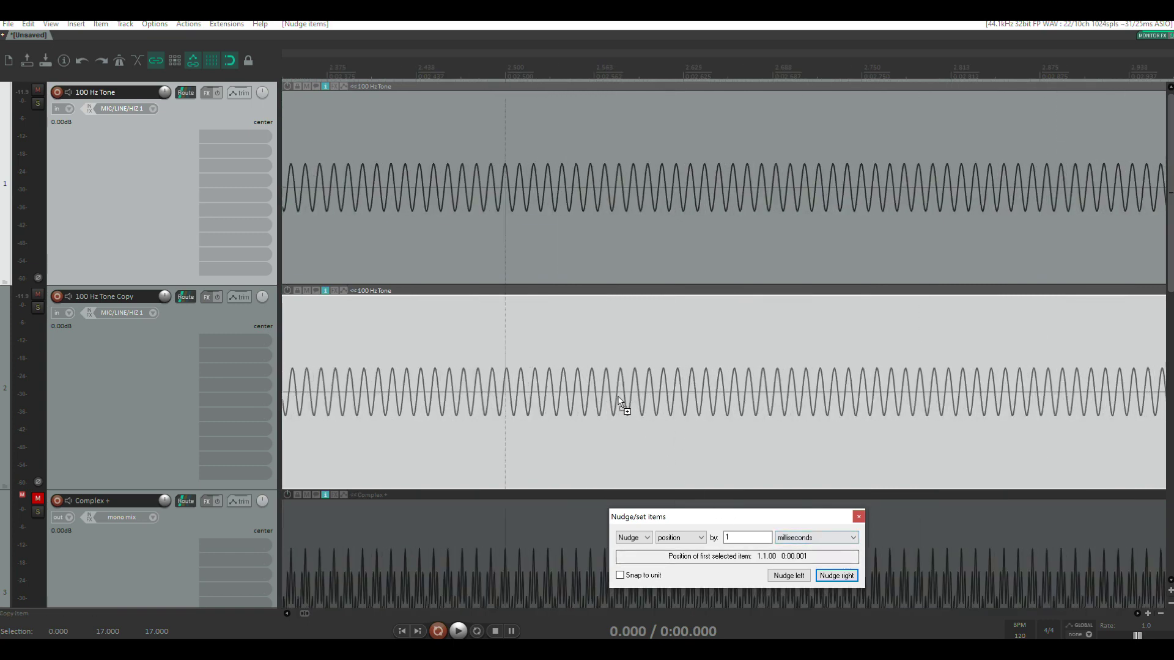
click(829, 577)
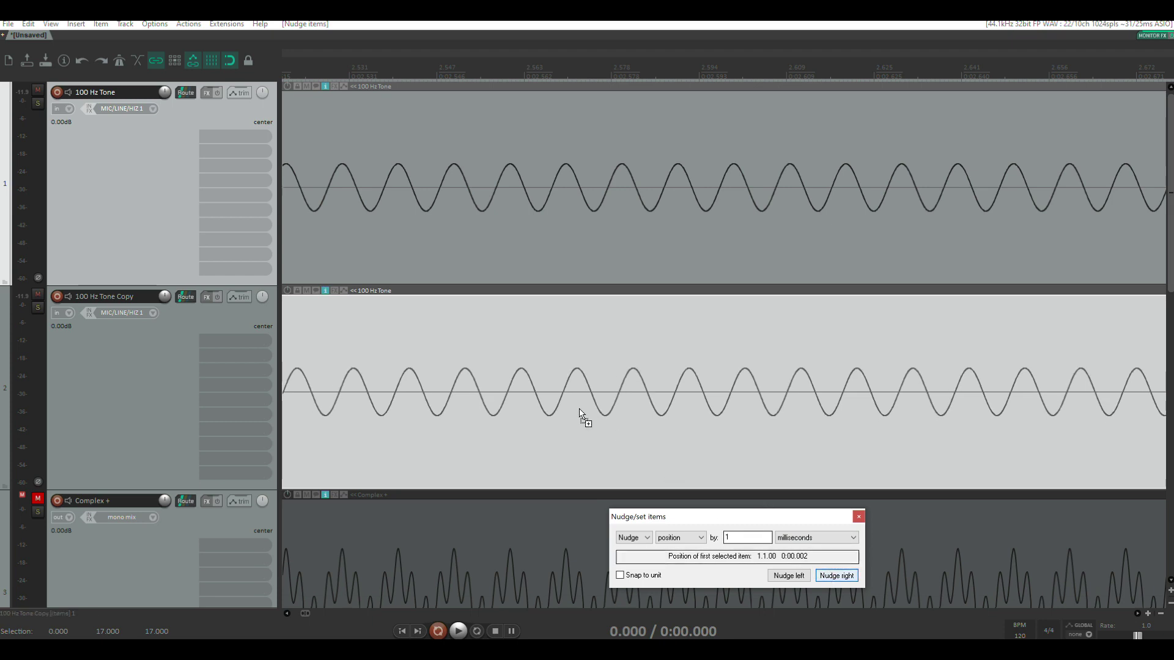
scroll(575, 411, up, 3)
key(space)
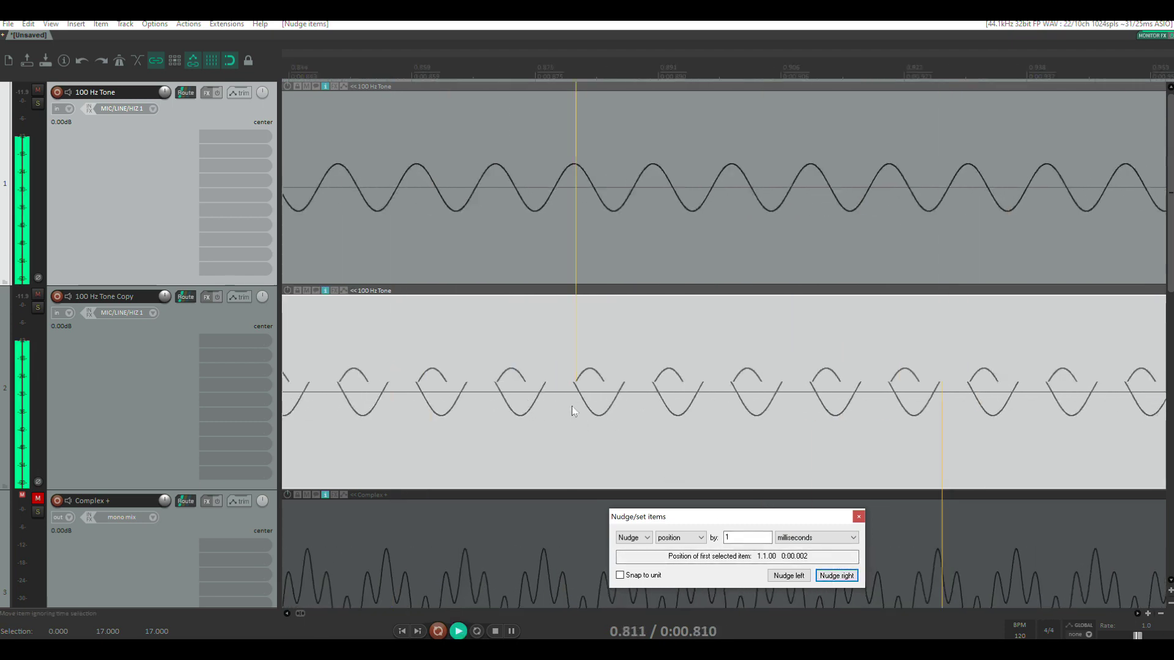
scroll(573, 411, down, 8)
key(space)
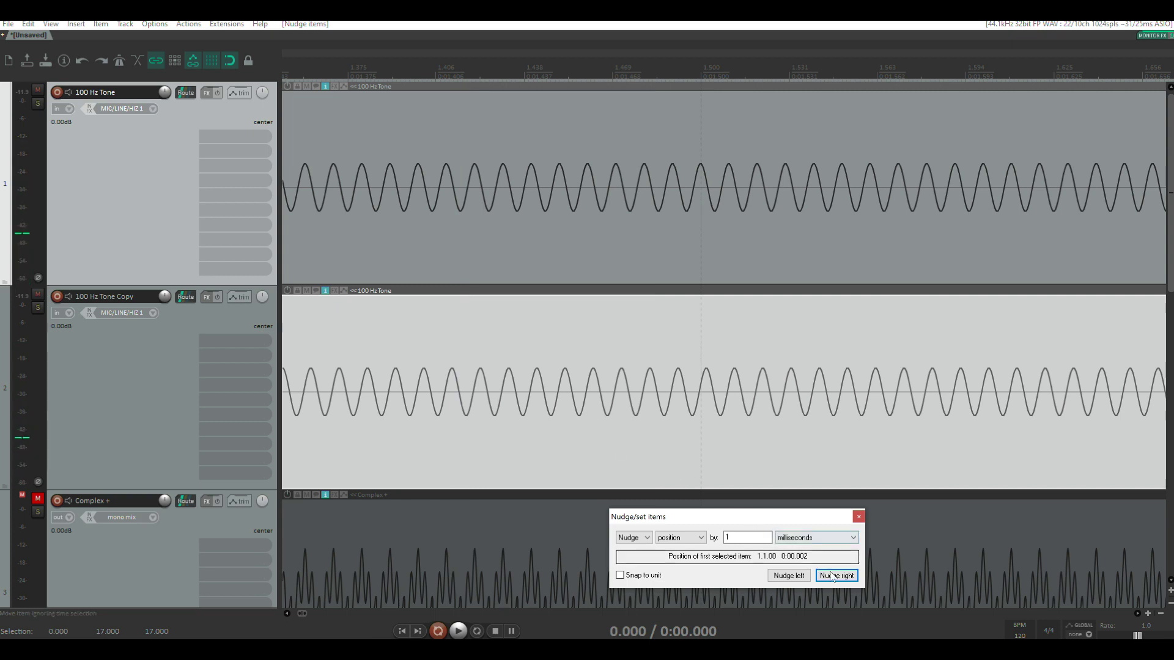
Step: Nudge the copied tone 1 millisecond later twice, to 0:00.003 and 0:00.004, playing both tones briefly after each nudge
click(838, 577)
key(space)
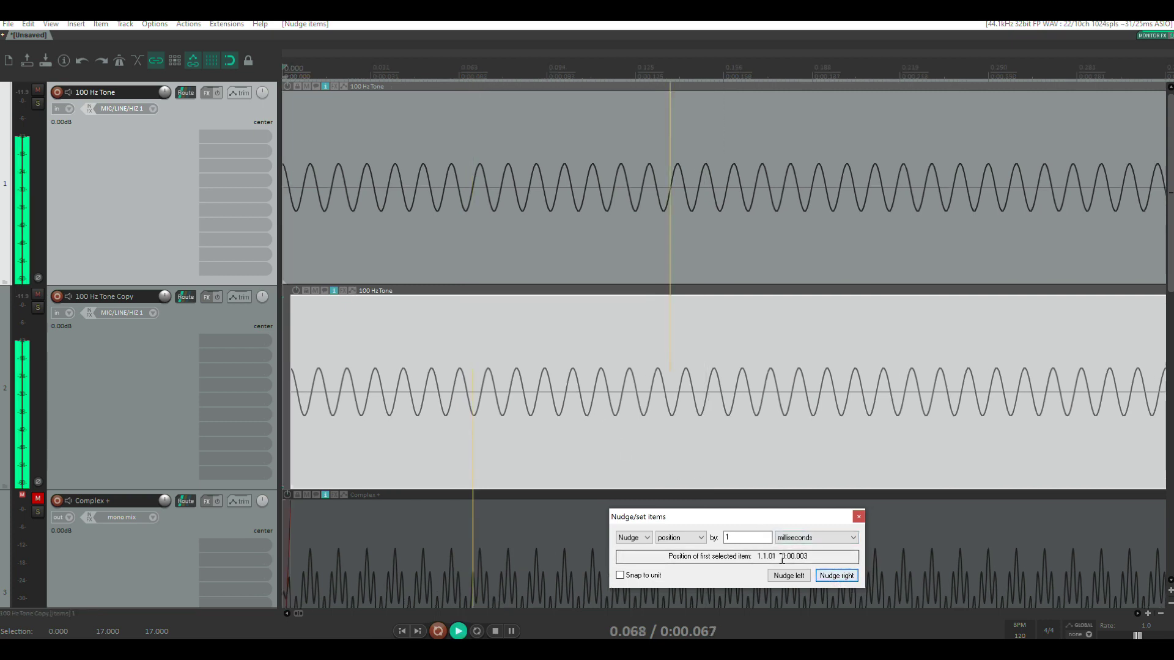
key(space)
click(836, 576)
key(space)
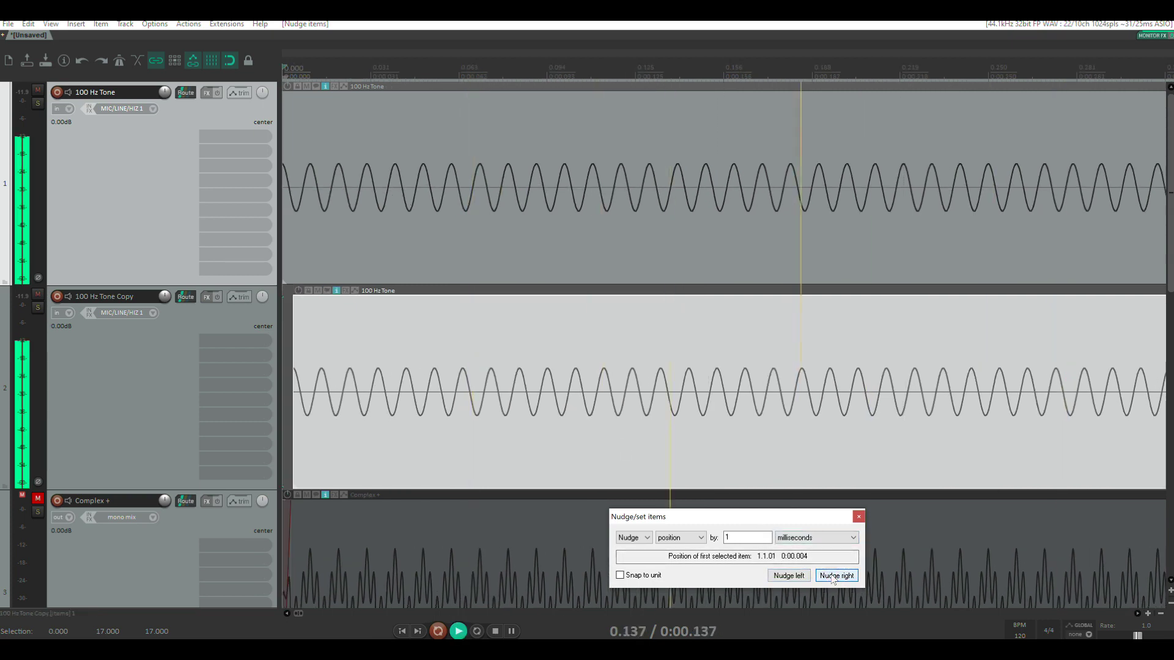
key(space)
Step: Nudge the copied tone 1 millisecond later to 0:00.005, play both tones, and compare their waveforms up close
click(835, 577)
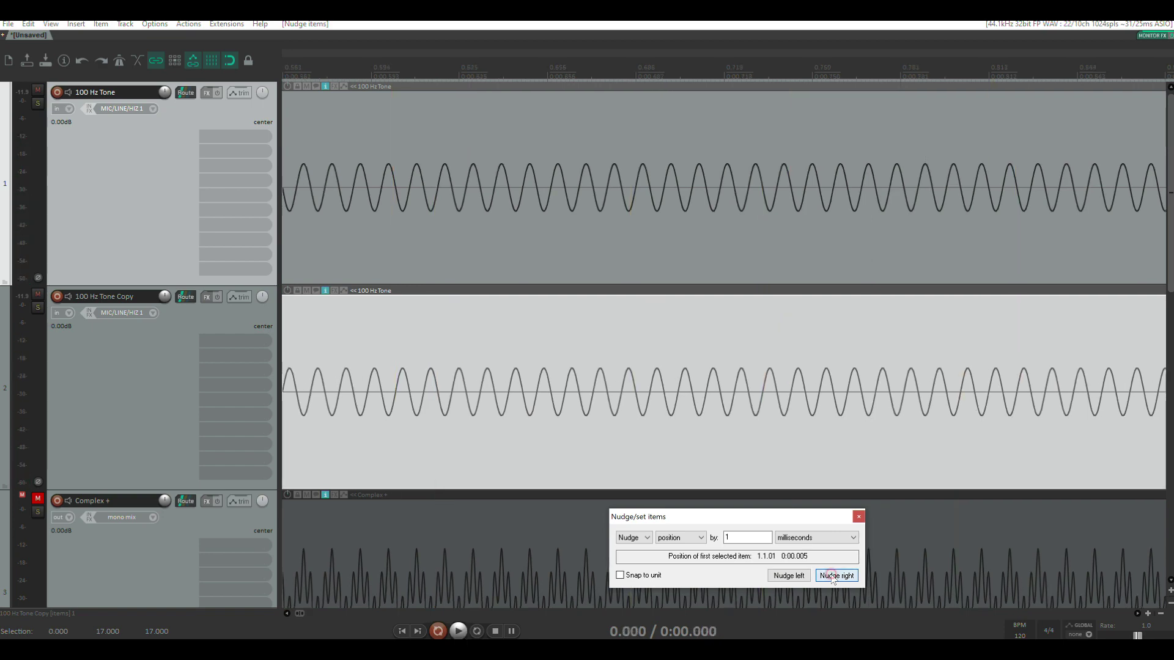
key(space)
scroll(630, 411, down, 8)
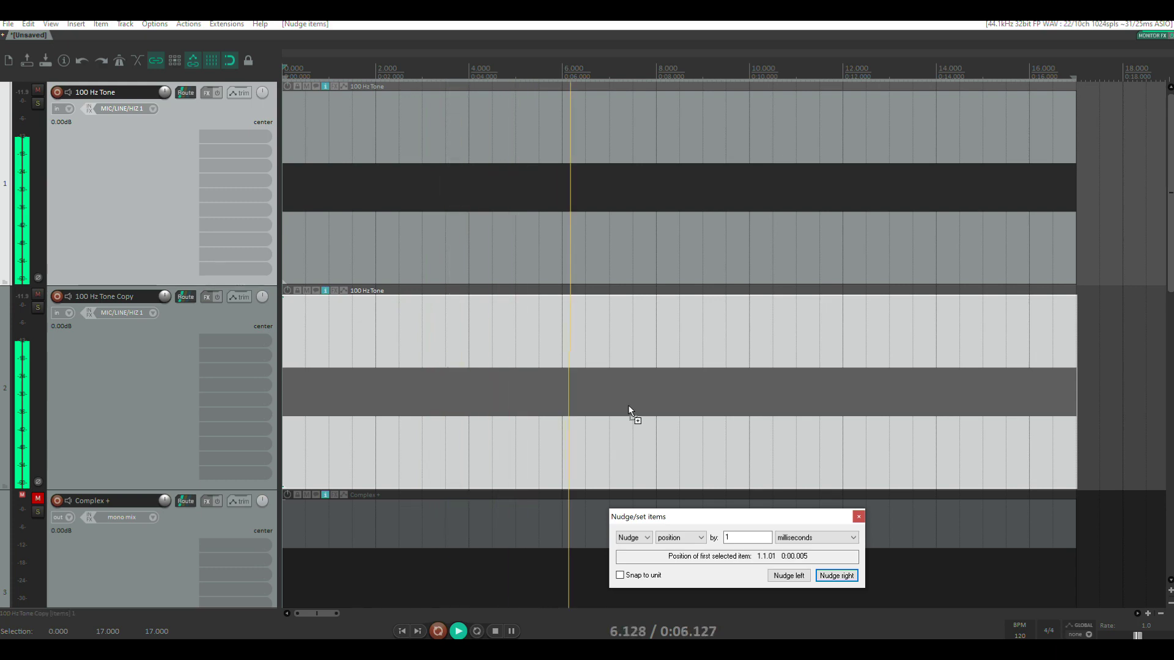
key(space)
scroll(516, 398, up, 15)
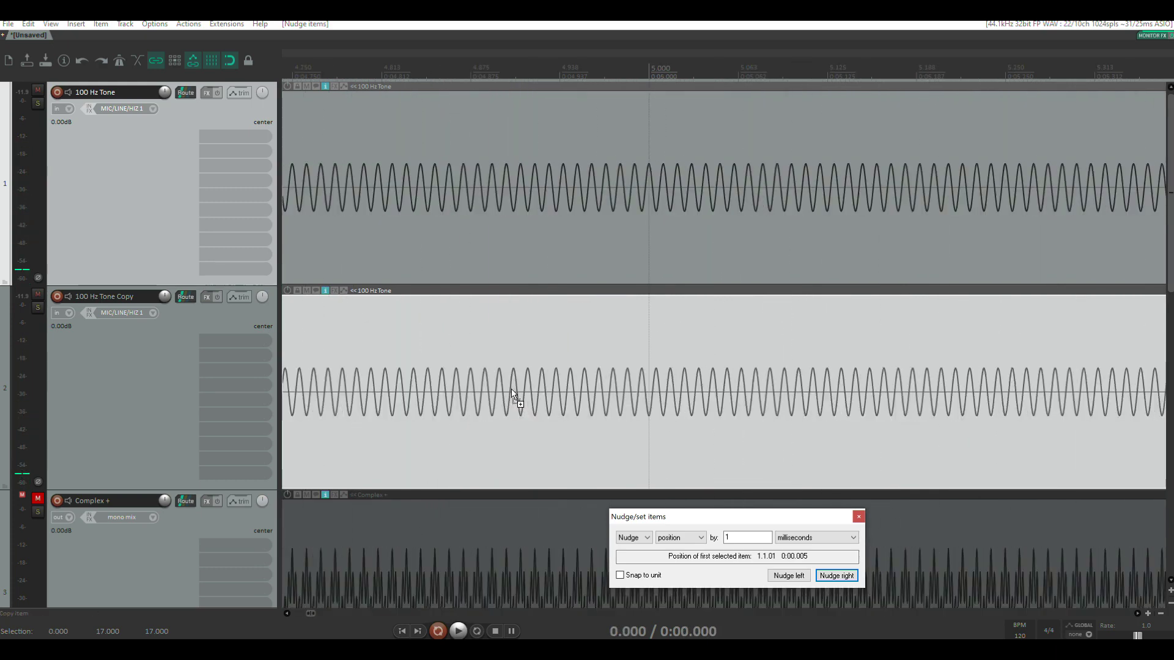
ctrl+scroll(516, 398, up, 2)
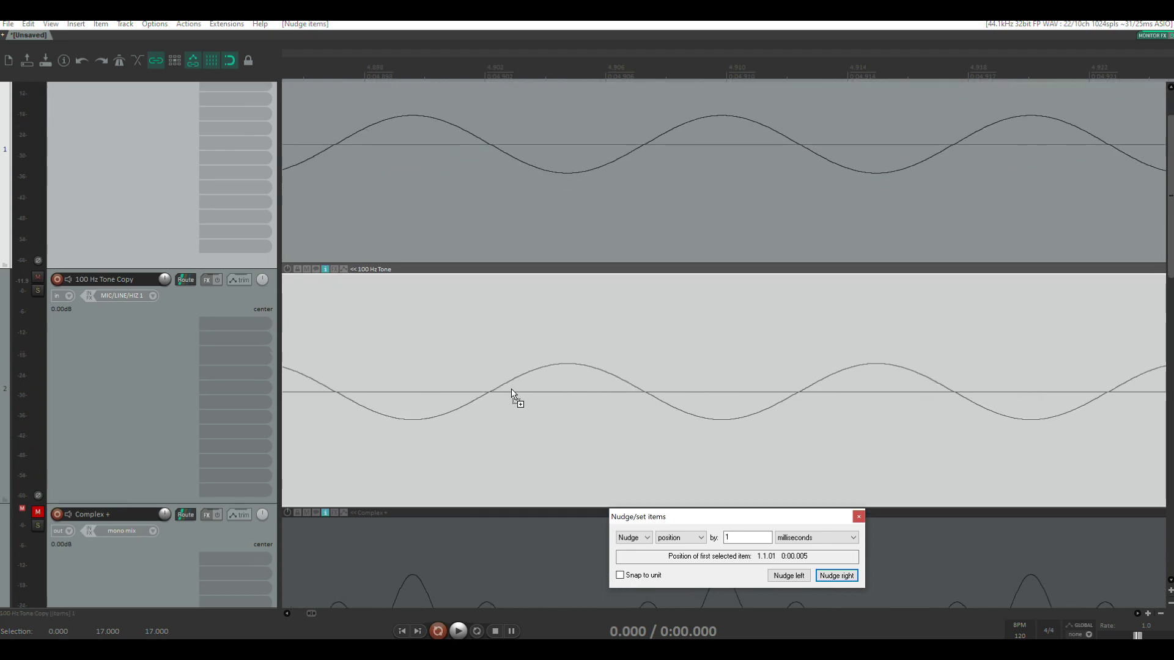
scroll(516, 398, down, 4)
scroll(513, 394, up, 3)
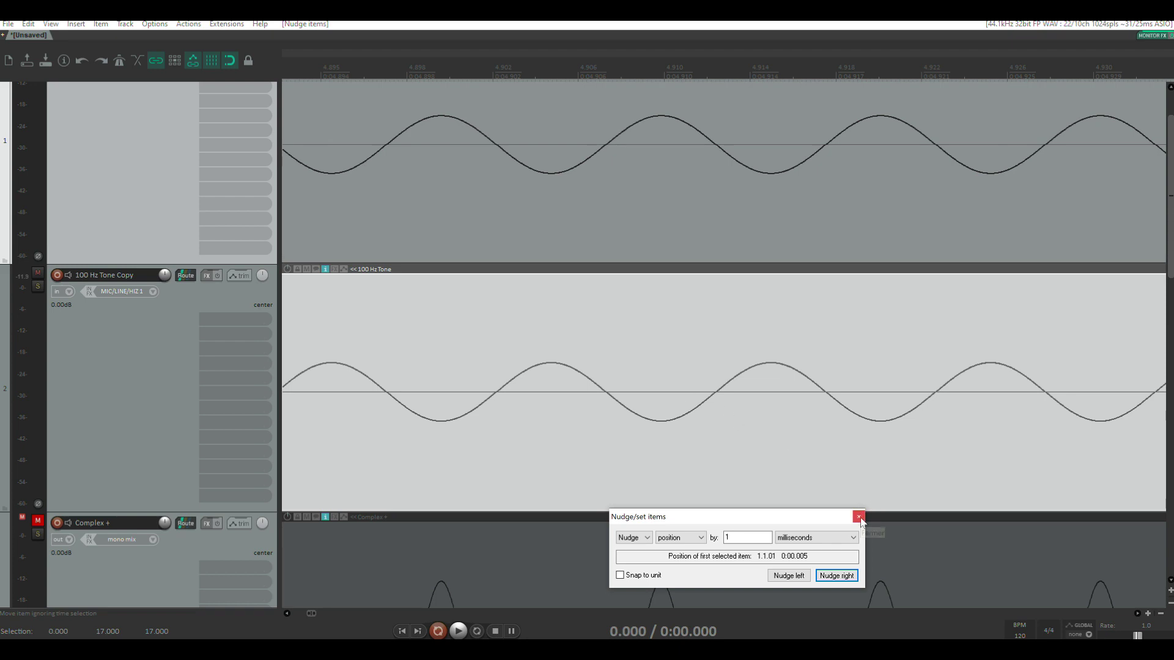
Step: Nudge the copied tone back 5 milliseconds in 1 ms increments to 0:00.000, and close the nudge dialog
click(793, 576)
click(793, 576)
click(794, 576)
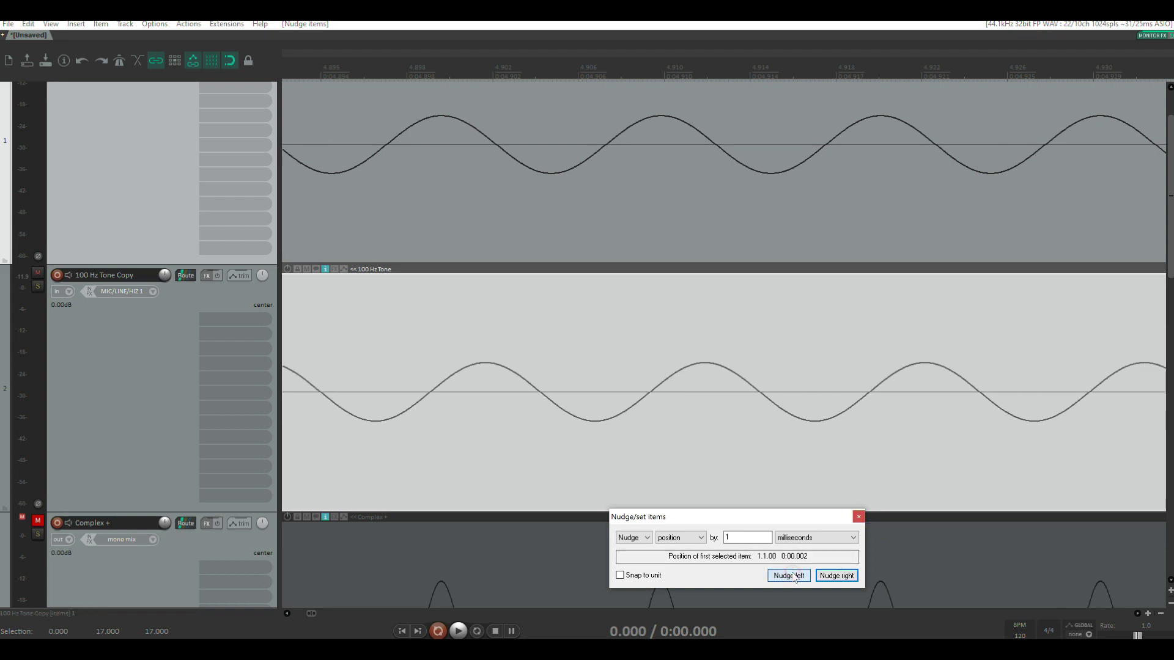
click(793, 576)
click(794, 576)
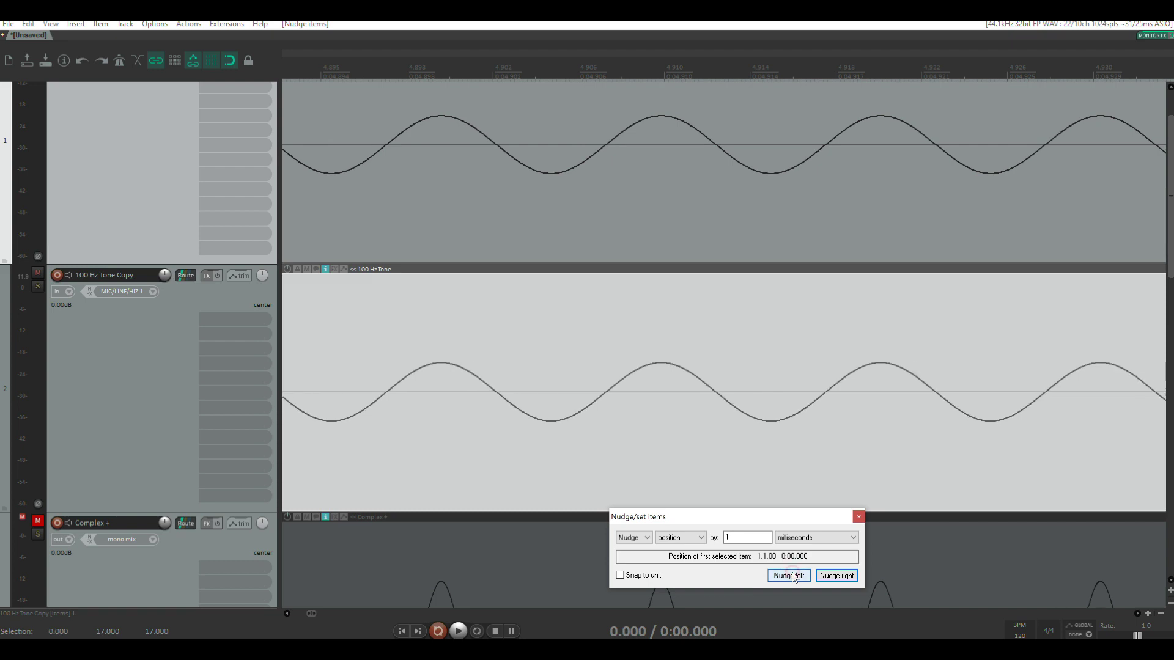
click(858, 517)
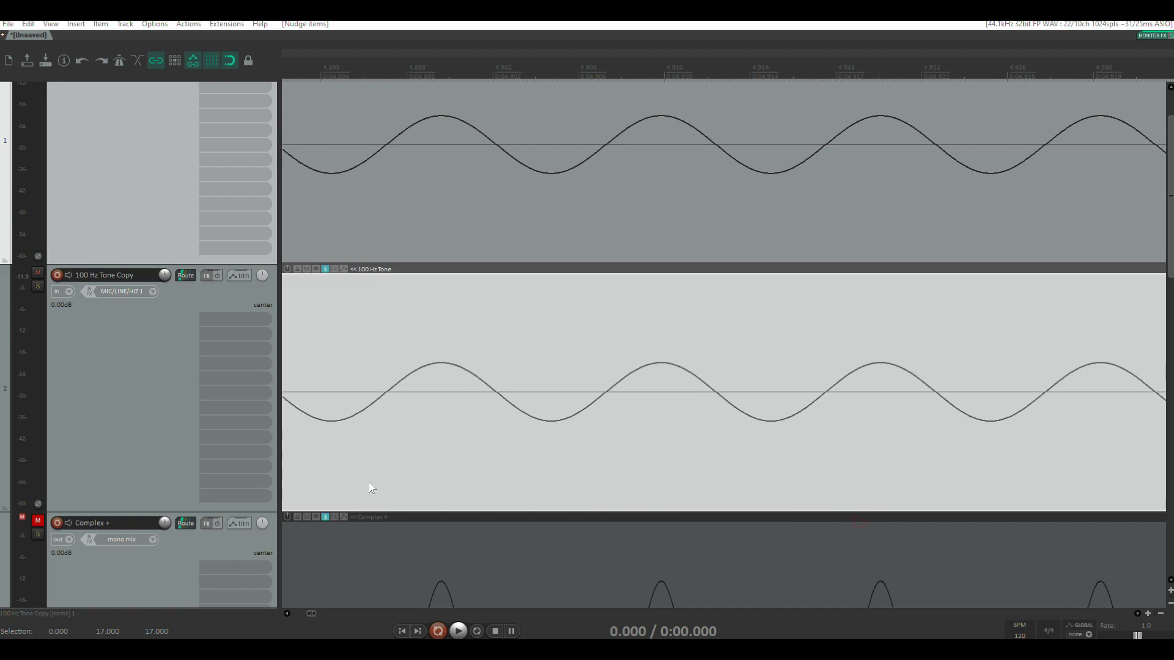
Step: Place the edit cursor at about 4.897 on the timeline and compare both tones' waveforms up close
scroll(340, 425, up, 1)
click(417, 294)
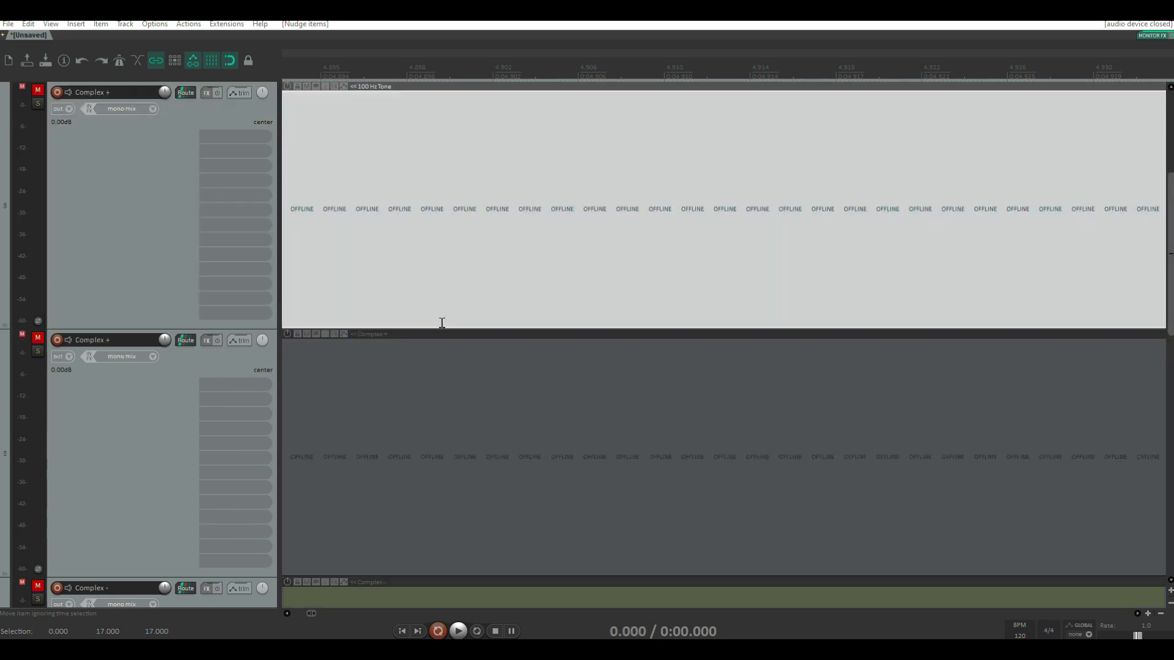
click(463, 347)
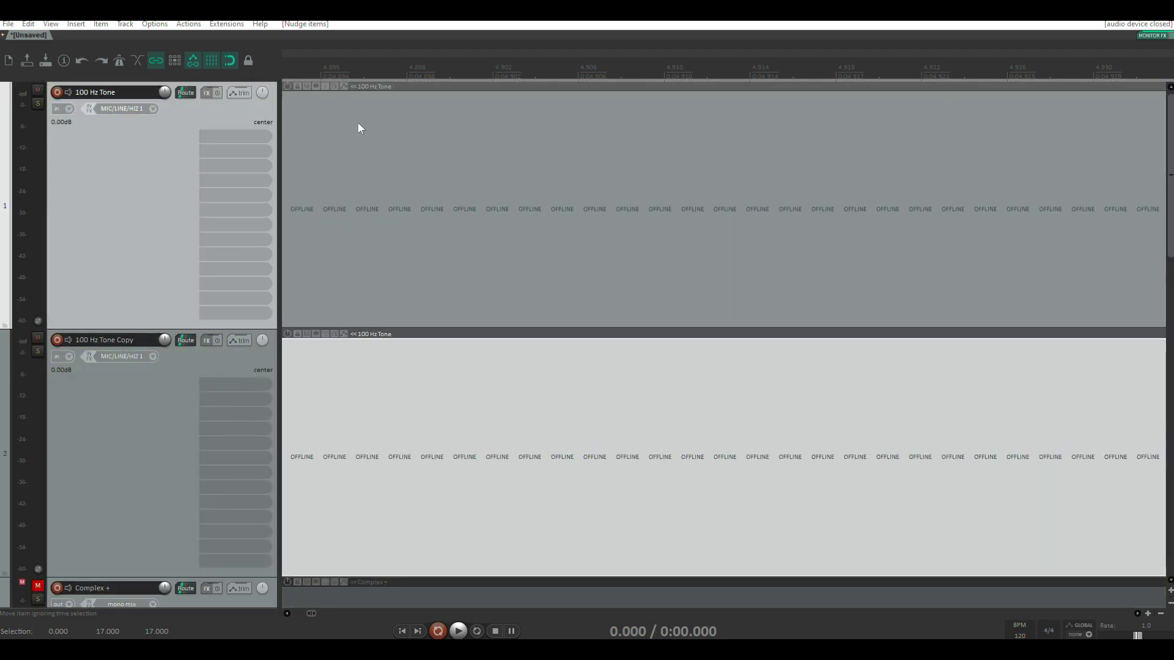
click(367, 59)
scroll(933, 254, down, 4)
scroll(605, 349, up, 2)
scroll(604, 349, up, 2)
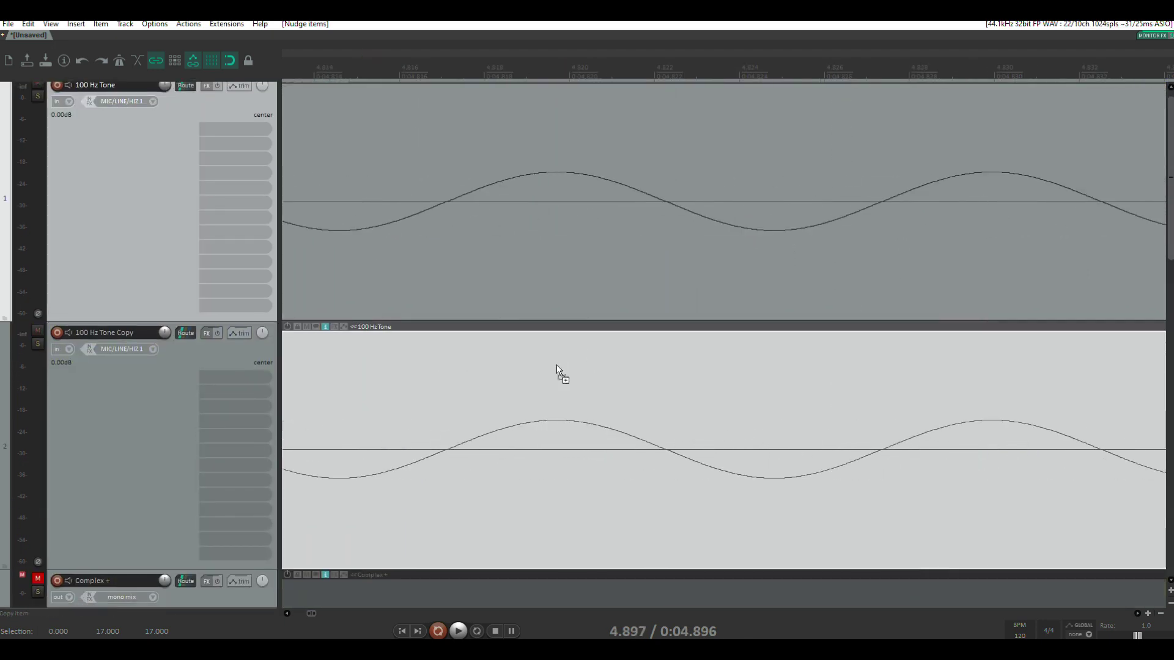
Step: Invert the phase of the 100 Hz Tone Copy track and play both tones together
click(40, 563)
scroll(434, 459, down, 4)
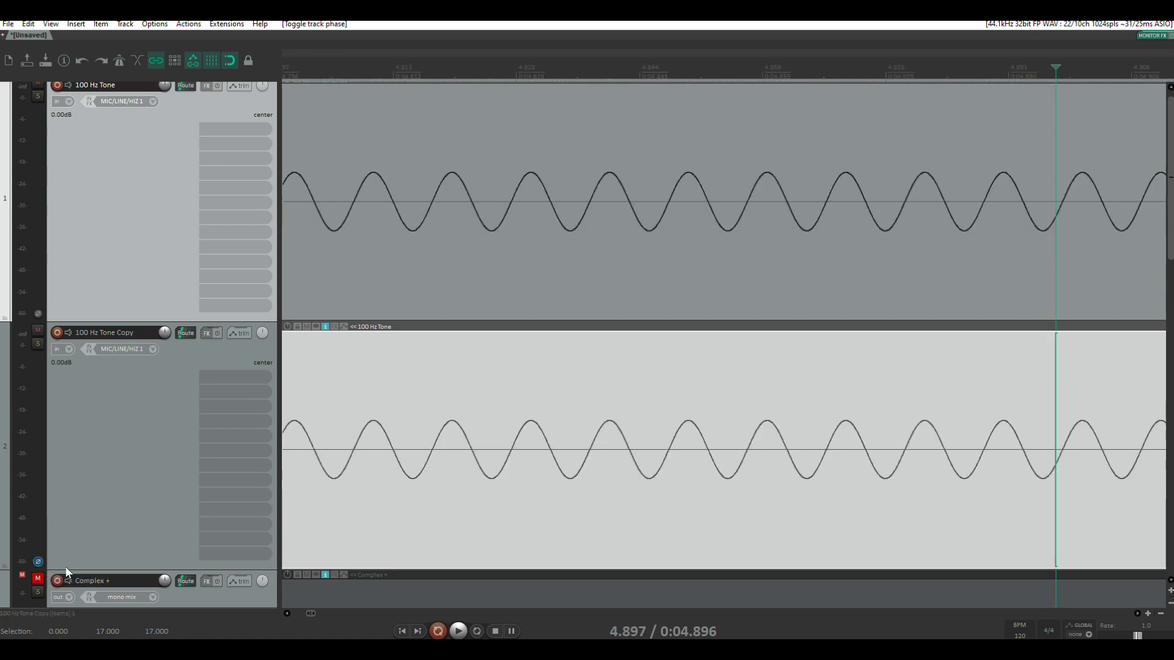
scroll(472, 324, down, 6)
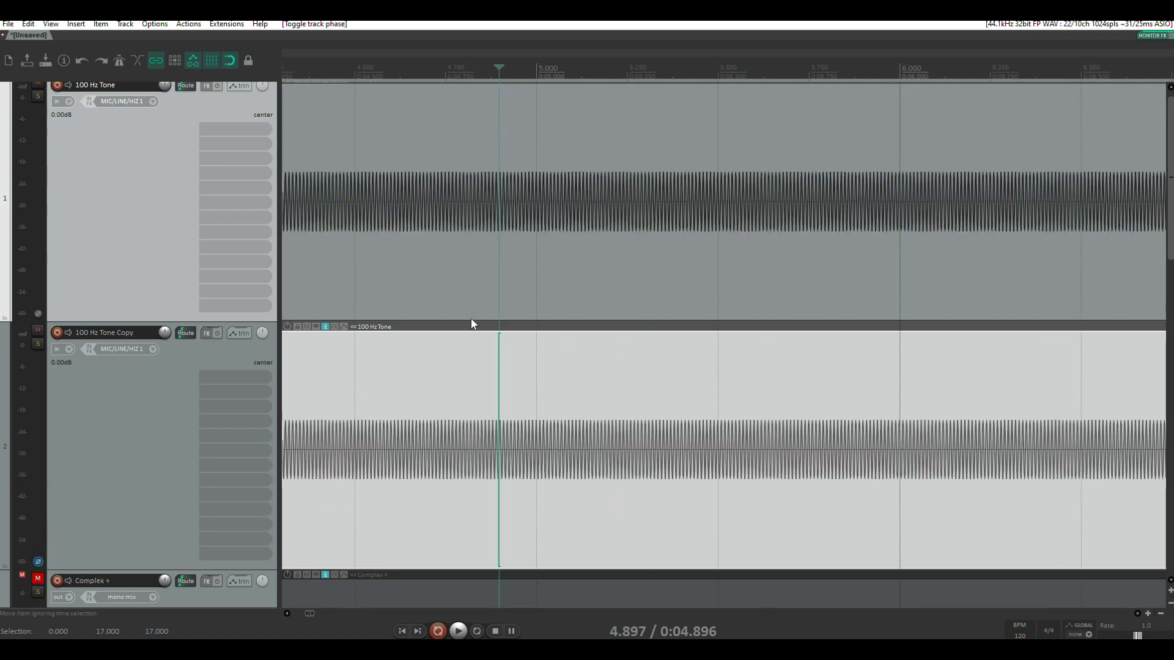
key(space)
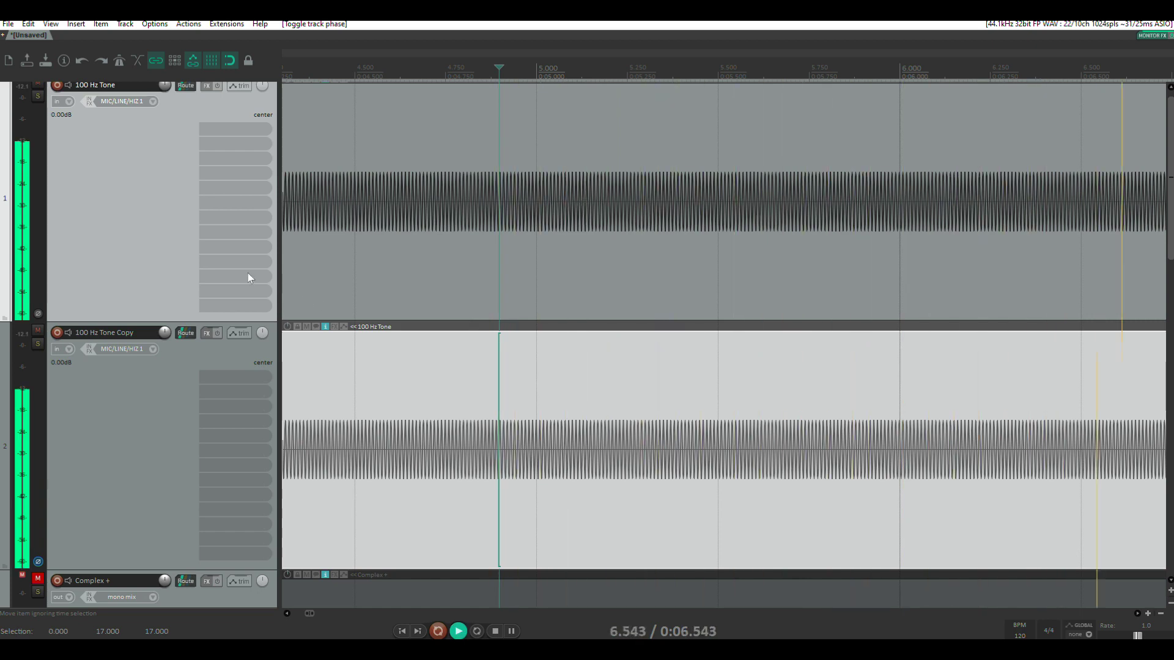
scroll(443, 258, down, 3)
scroll(398, 265, down, 4)
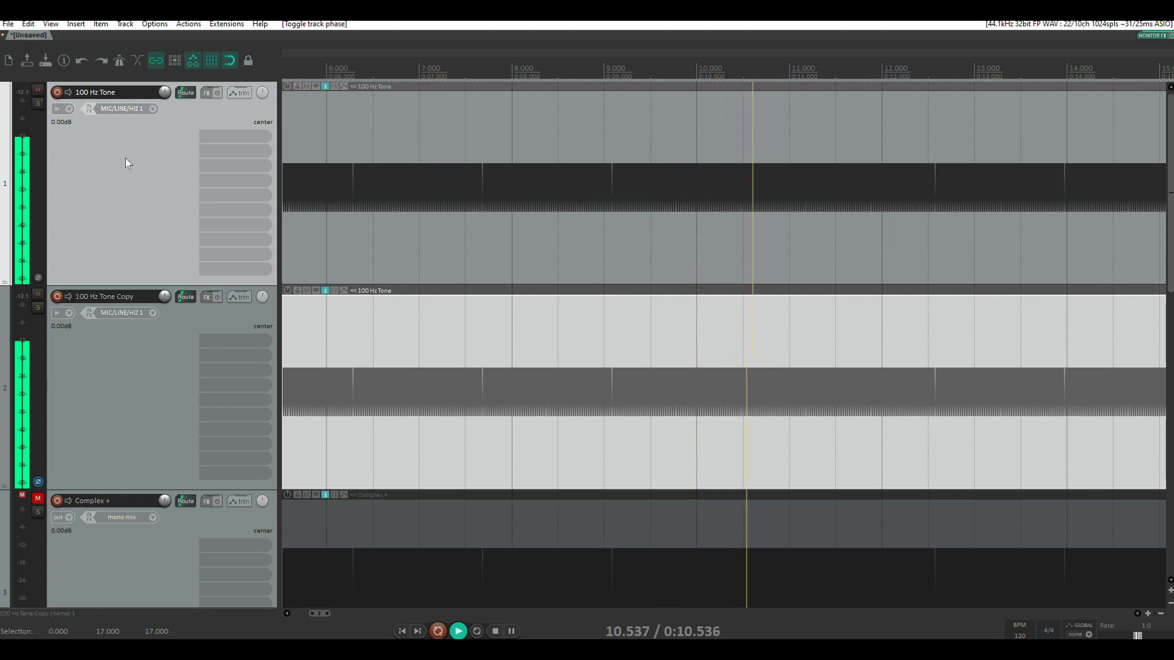
Step: Solo and unsolo the 100 Hz Tone and 100 Hz Tone Copy tracks in turn during playback, and stop playback
click(35, 104)
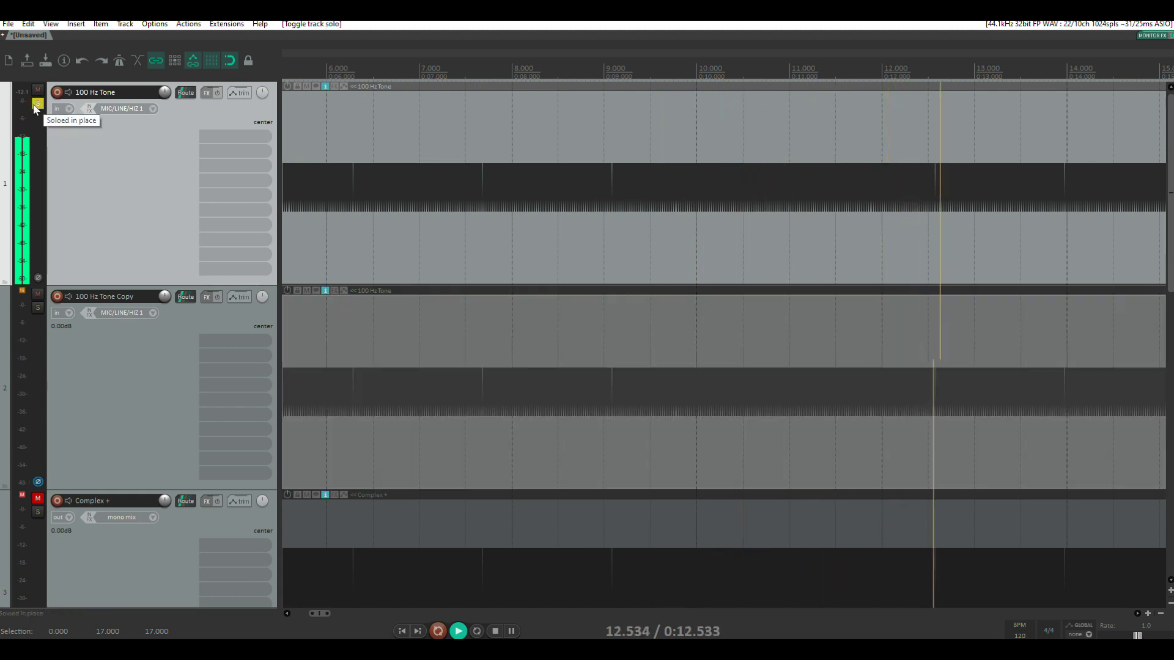
click(35, 106)
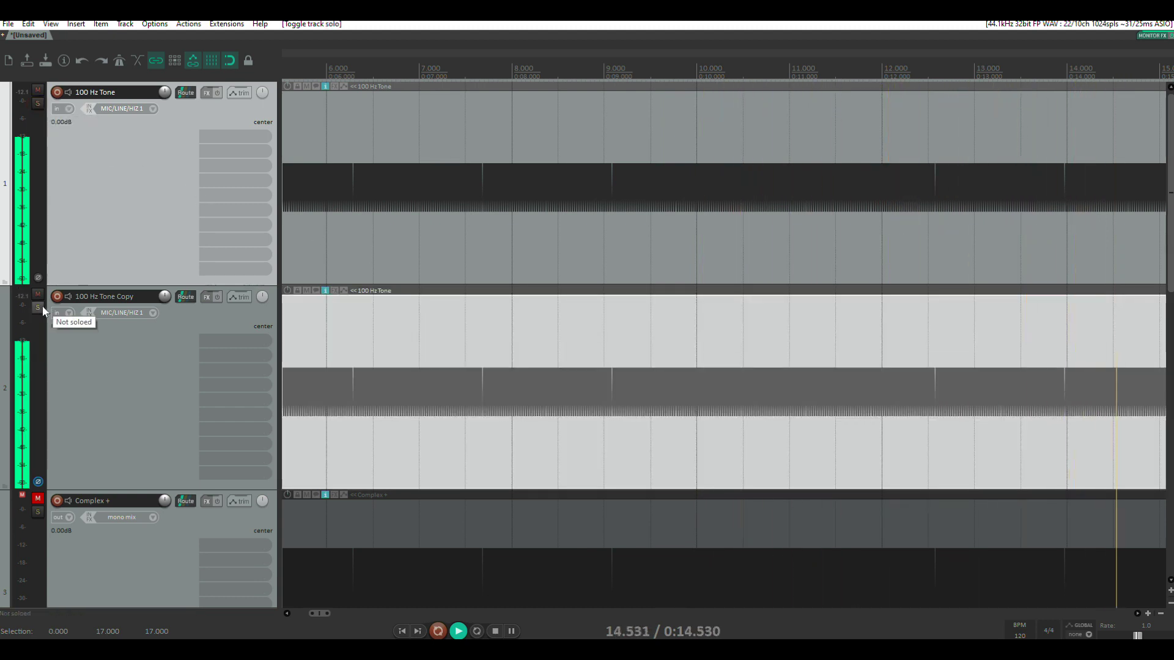
click(40, 307)
click(38, 307)
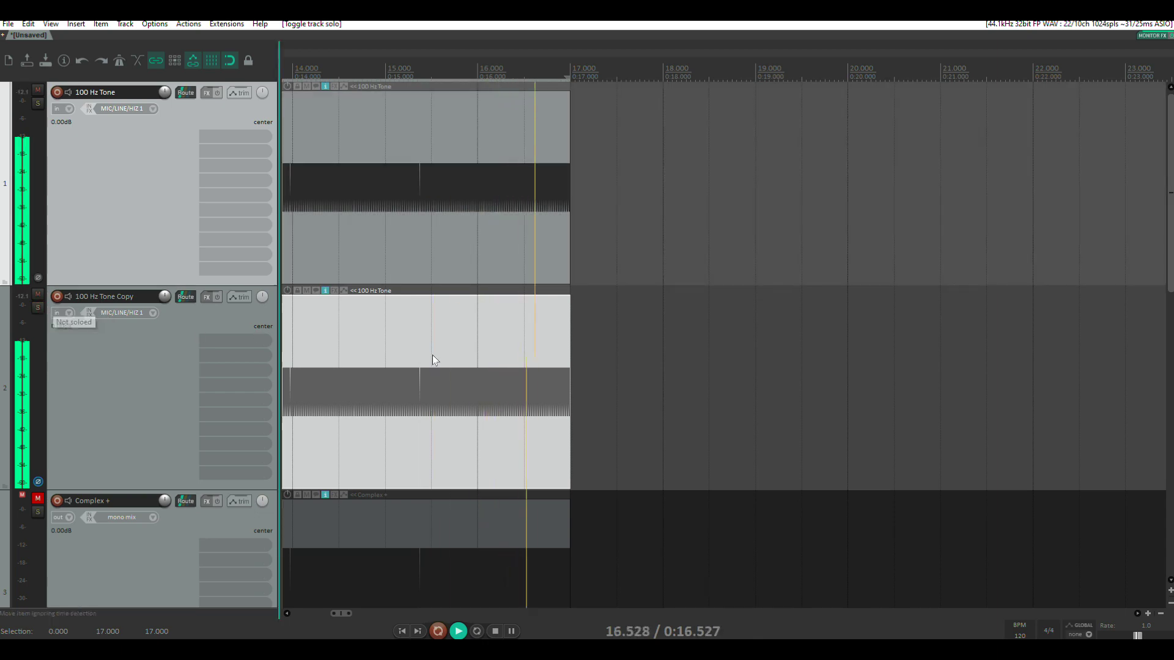
scroll(432, 355, up, 2)
scroll(431, 354, down, 3)
key(space)
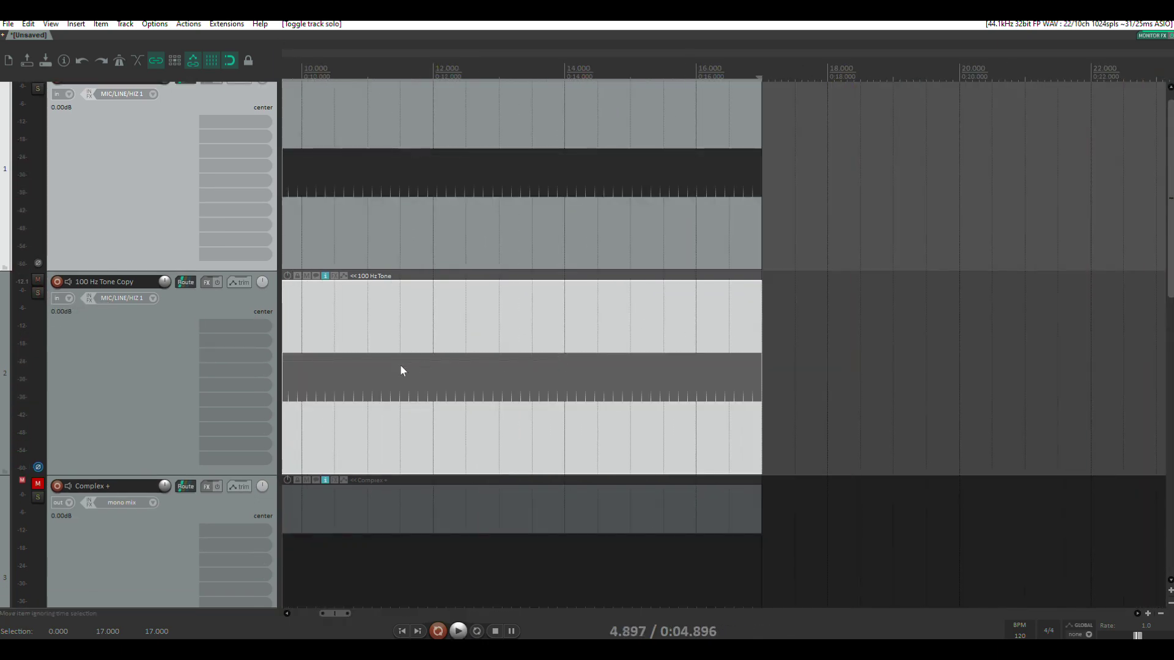
Step: Switch off the phase inversion on the 100 Hz Tone Copy track and mute that track
drag(400, 365, 960, 314)
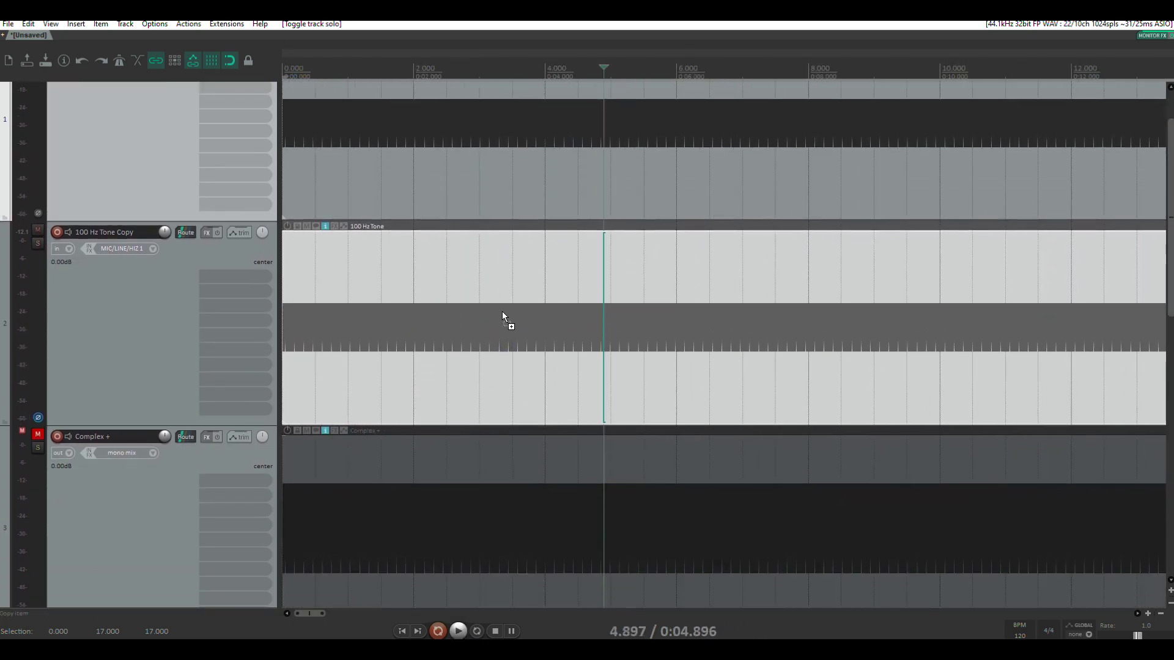
scroll(503, 317, down, 2)
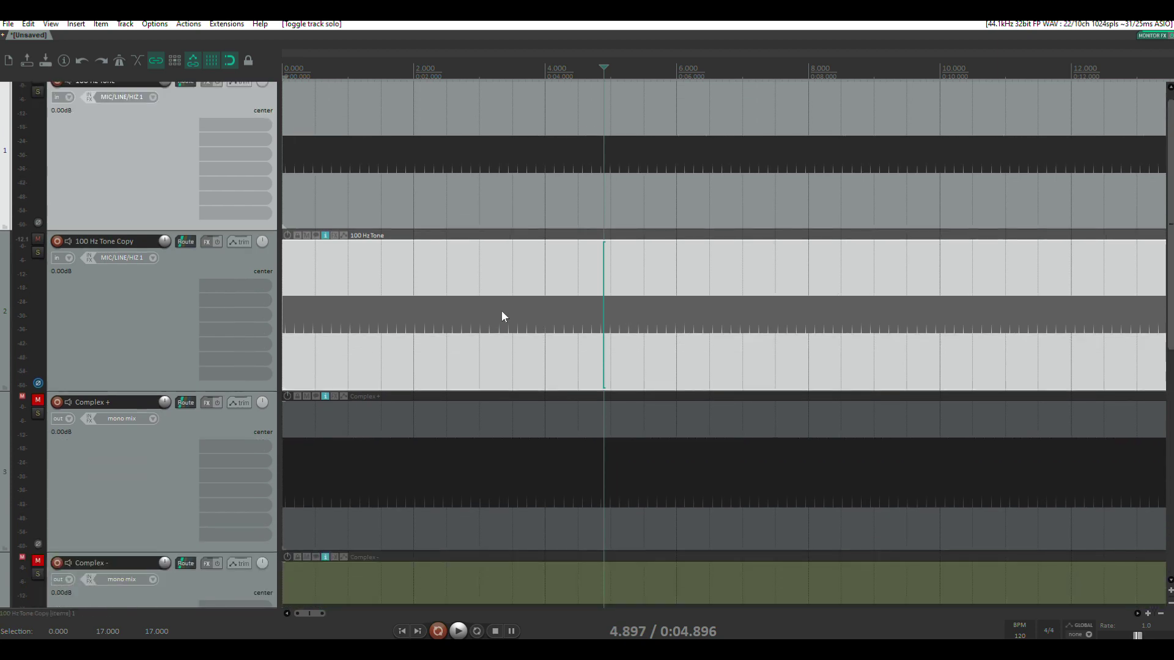
scroll(244, 315, down, 2)
click(38, 256)
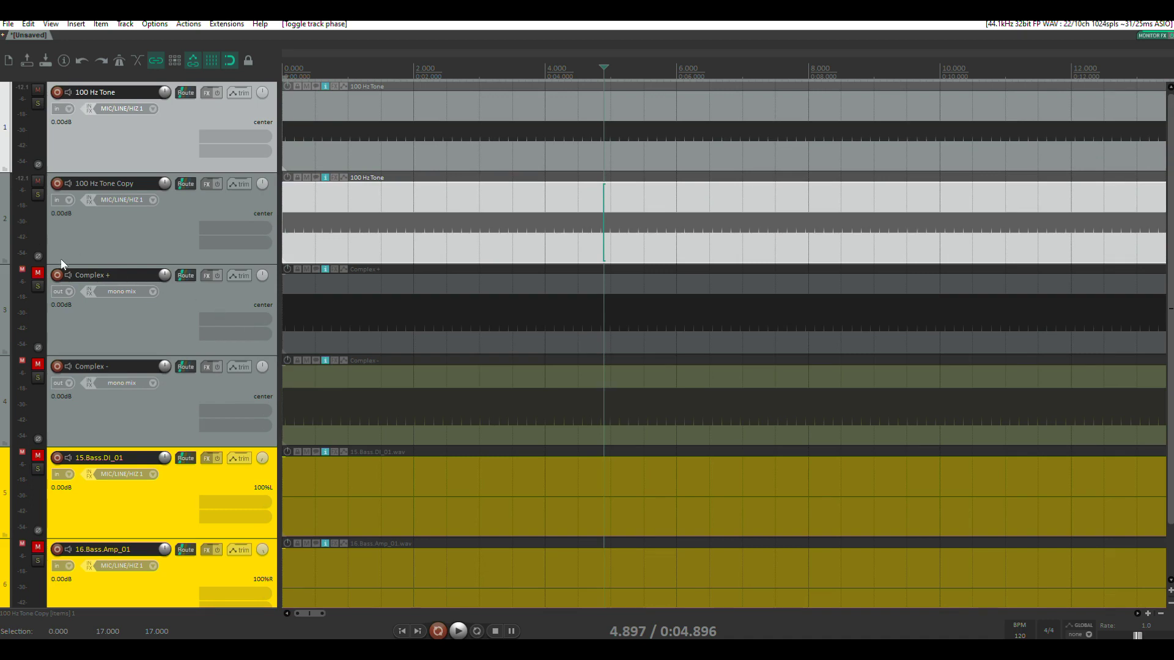
click(38, 181)
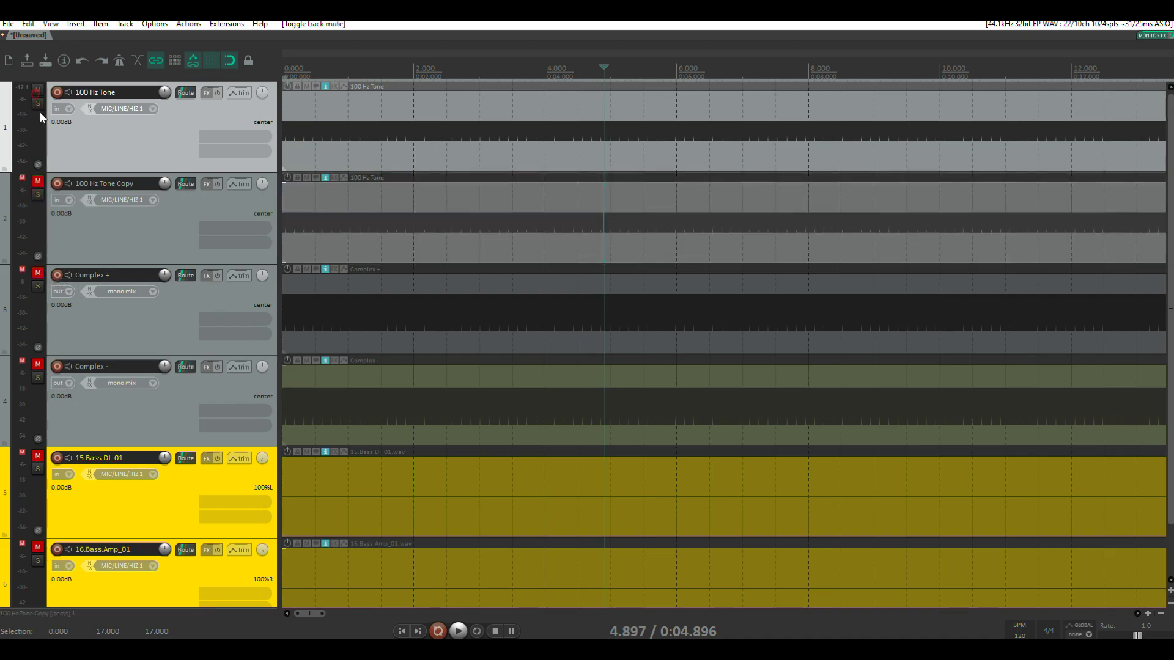
Step: Mute the 100 Hz Tone track and unmute the Complex + and Complex - tracks
click(38, 89)
click(38, 274)
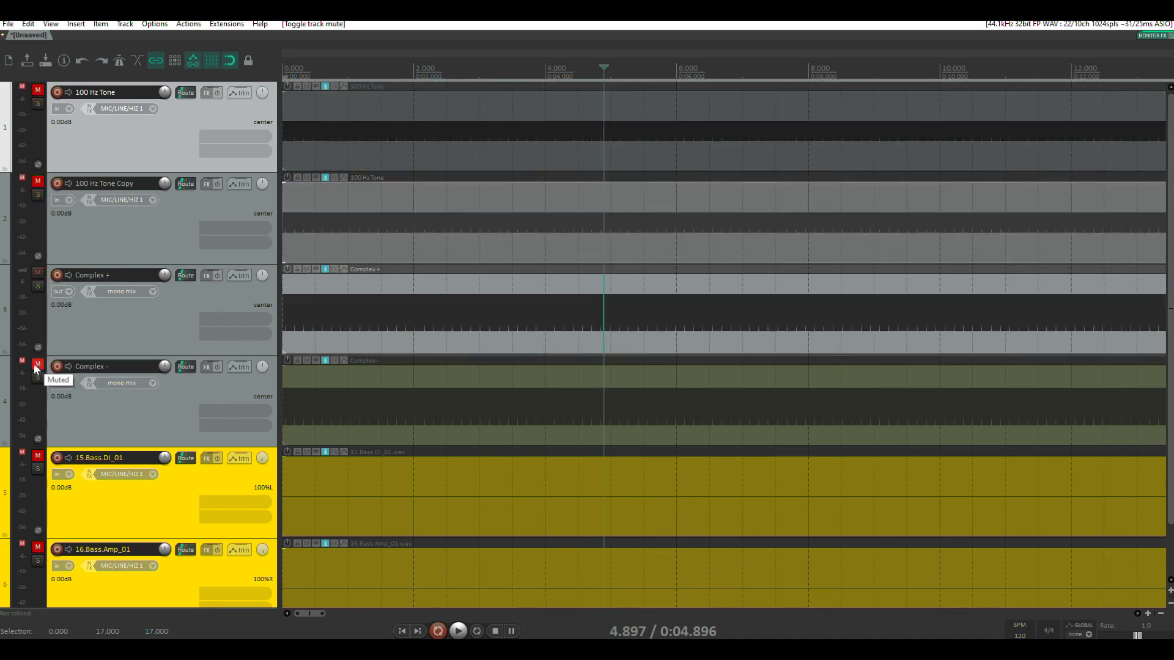
click(37, 364)
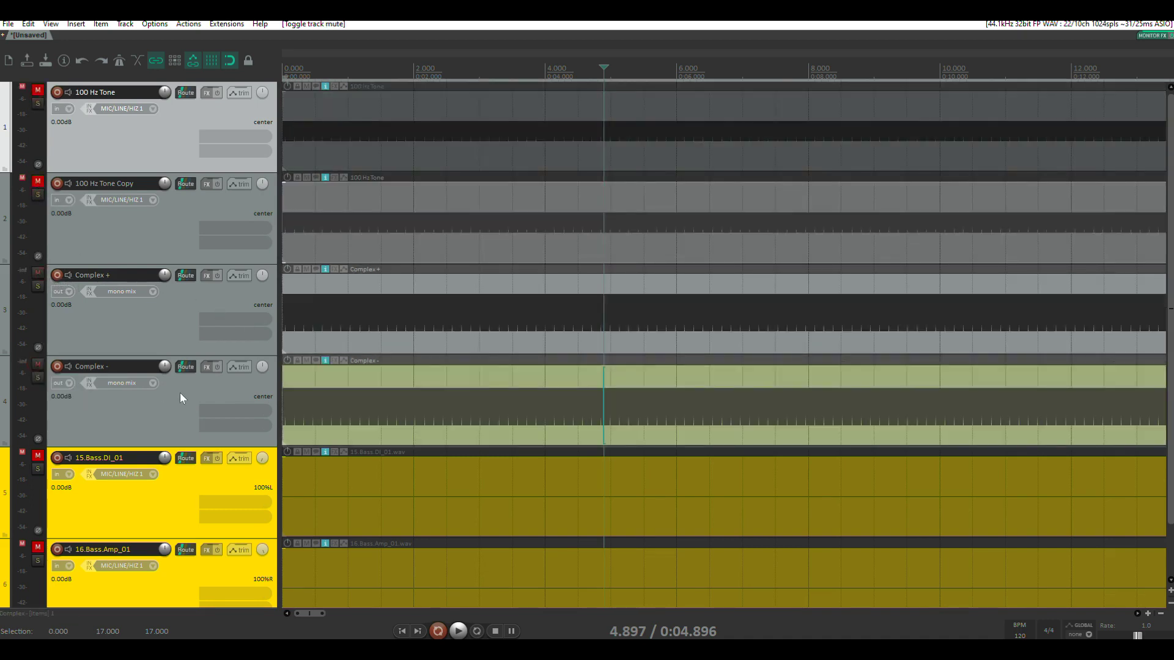
Step: Solo the Complex + track, play it briefly, and examine its waveform up close against the Complex - waveform
click(36, 288)
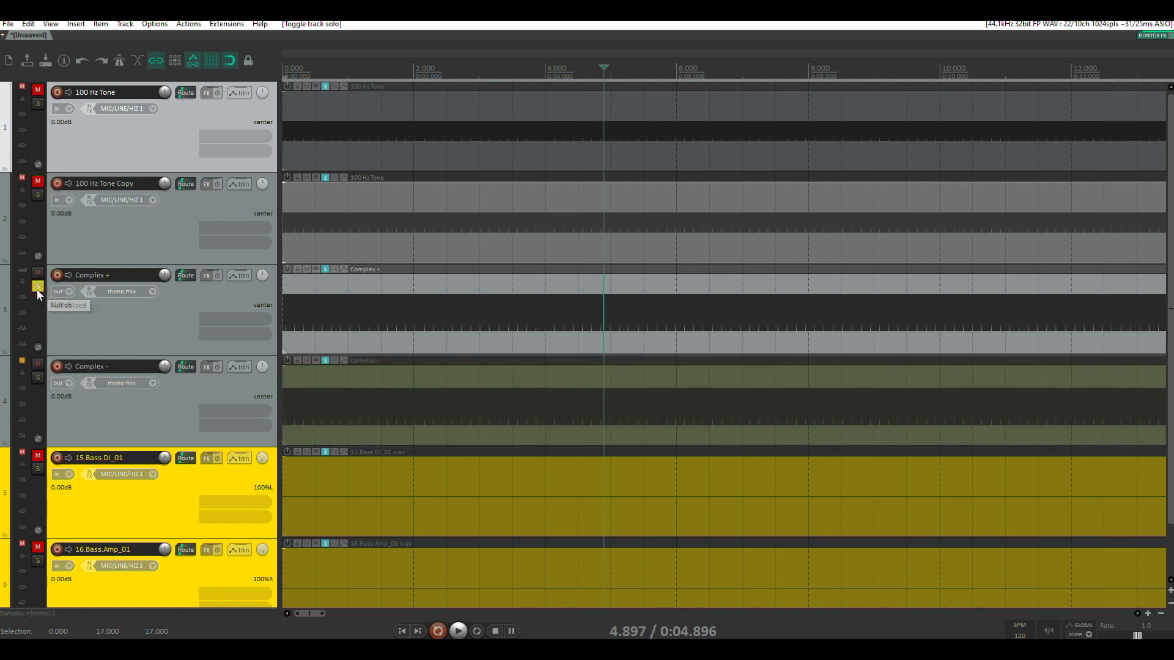
key(space)
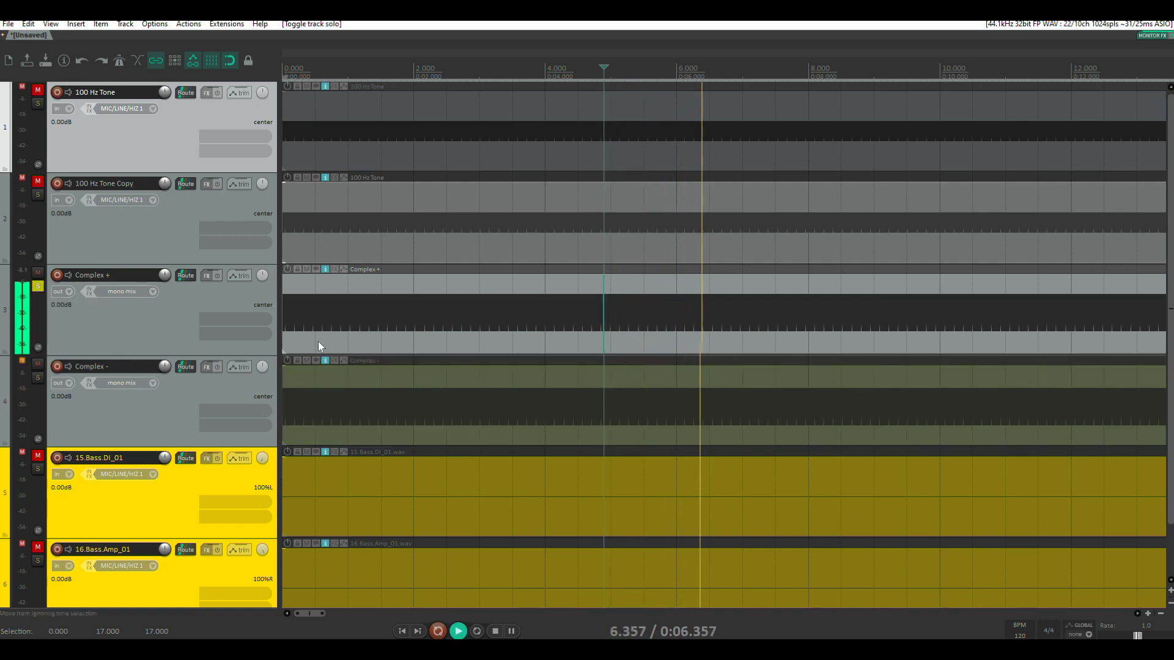
key(space)
scroll(564, 330, up, 5)
scroll(563, 329, up, 10)
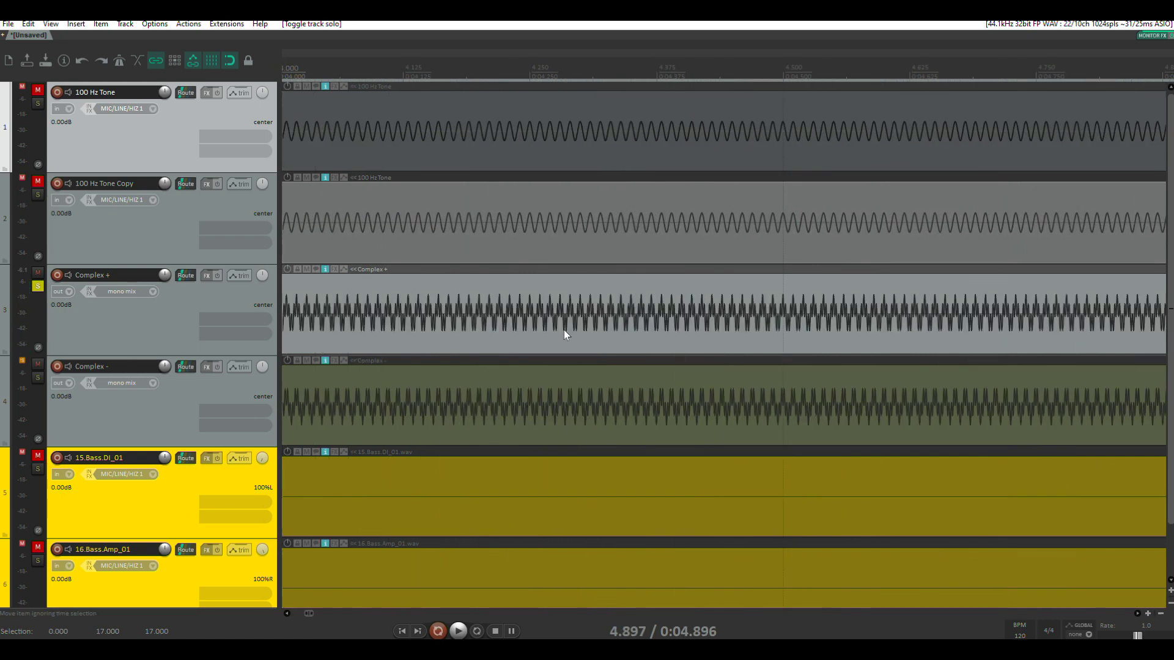
scroll(564, 329, up, 2)
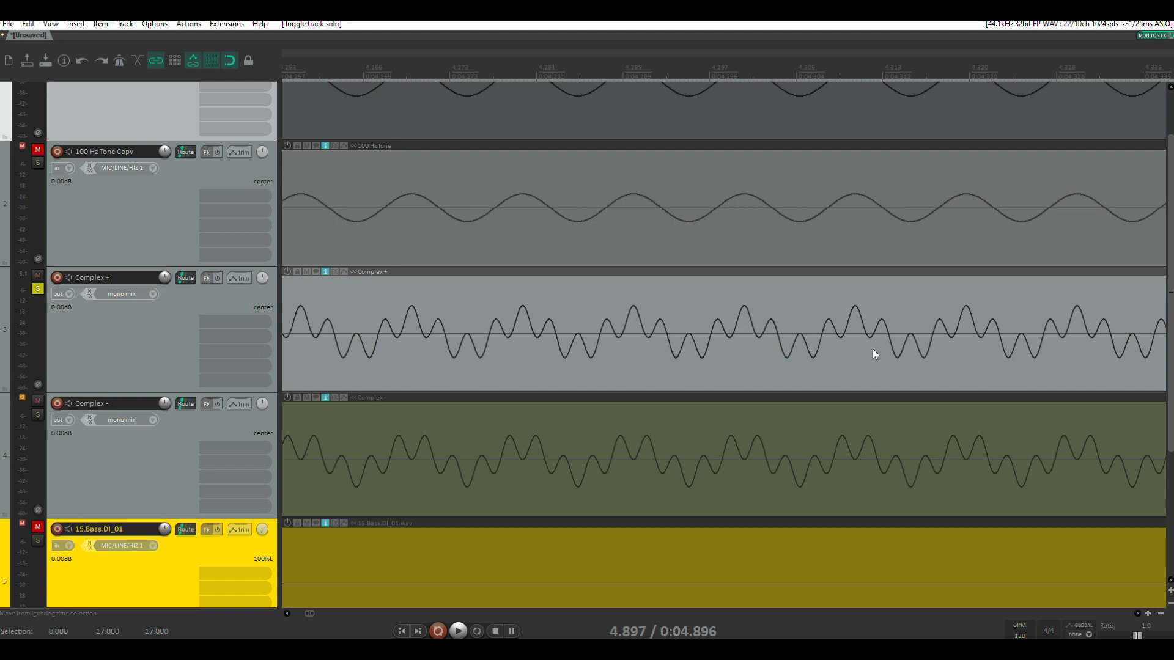
scroll(644, 366, down, 4)
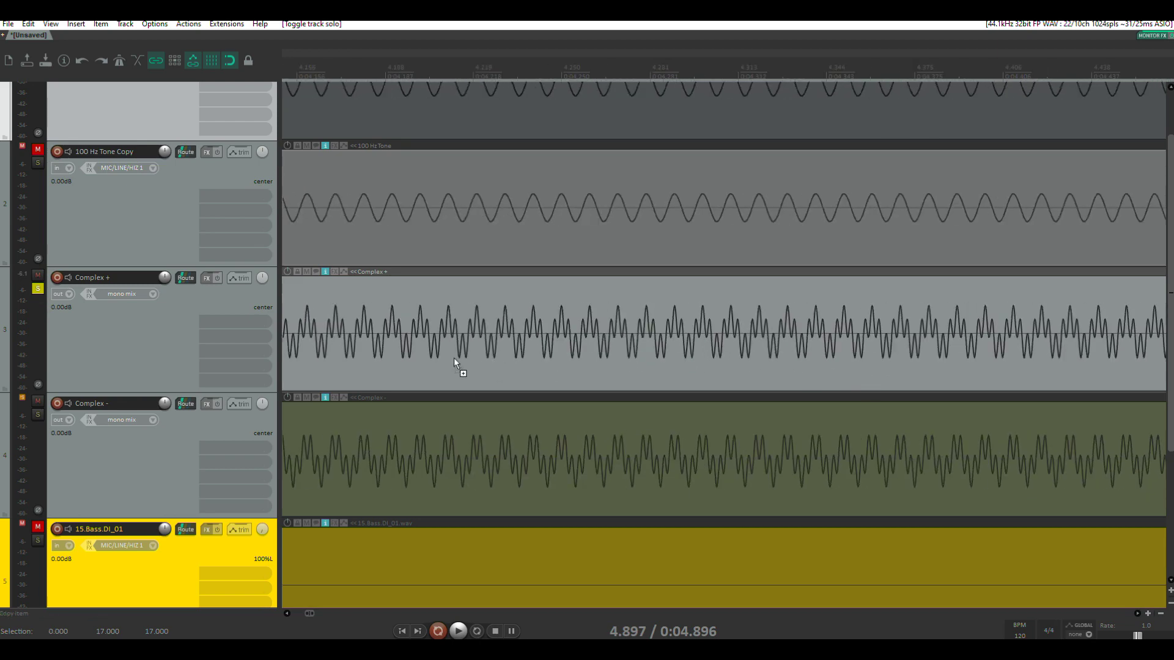
Step: Move the solo from the Complex + track to the Complex - track, play it, and stop playback
click(37, 290)
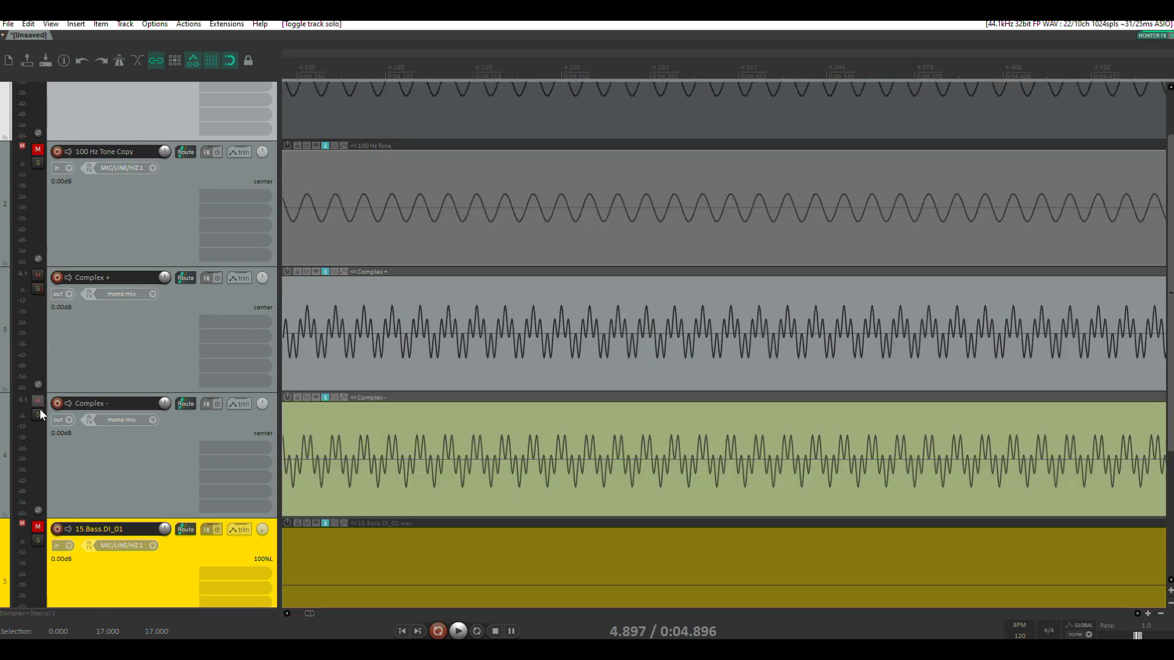
click(38, 414)
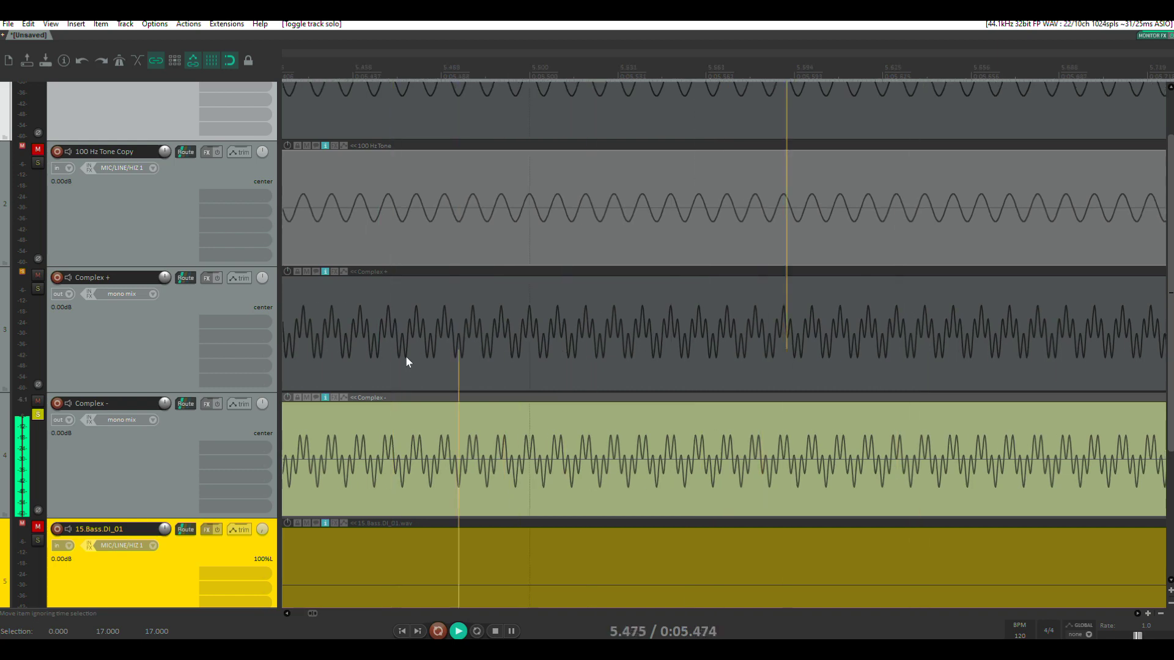
scroll(409, 356, down, 6)
key(space)
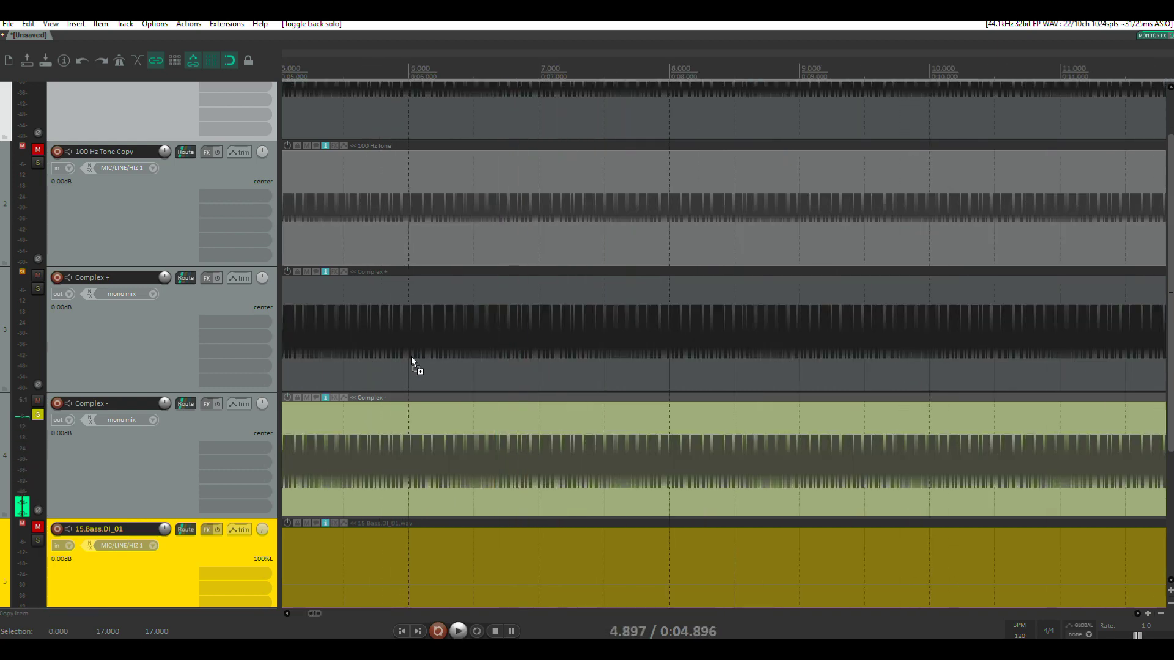
Step: Solo the Complex + track alongside Complex - and select the Complex - track
click(36, 289)
scroll(67, 304, down, 2)
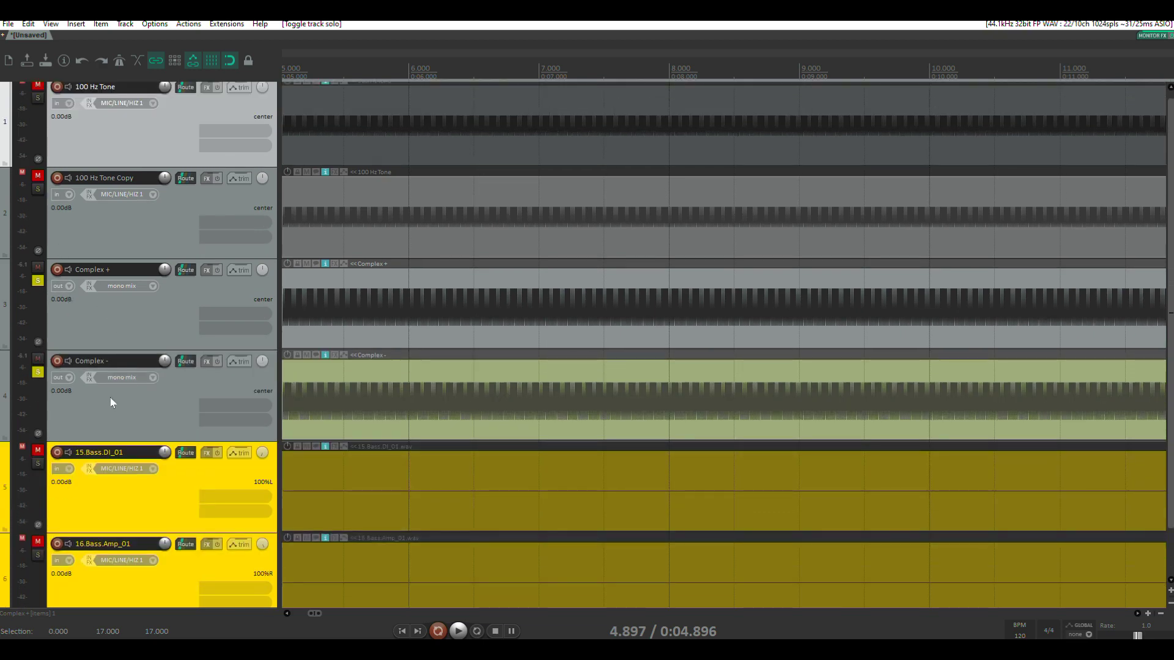
click(105, 421)
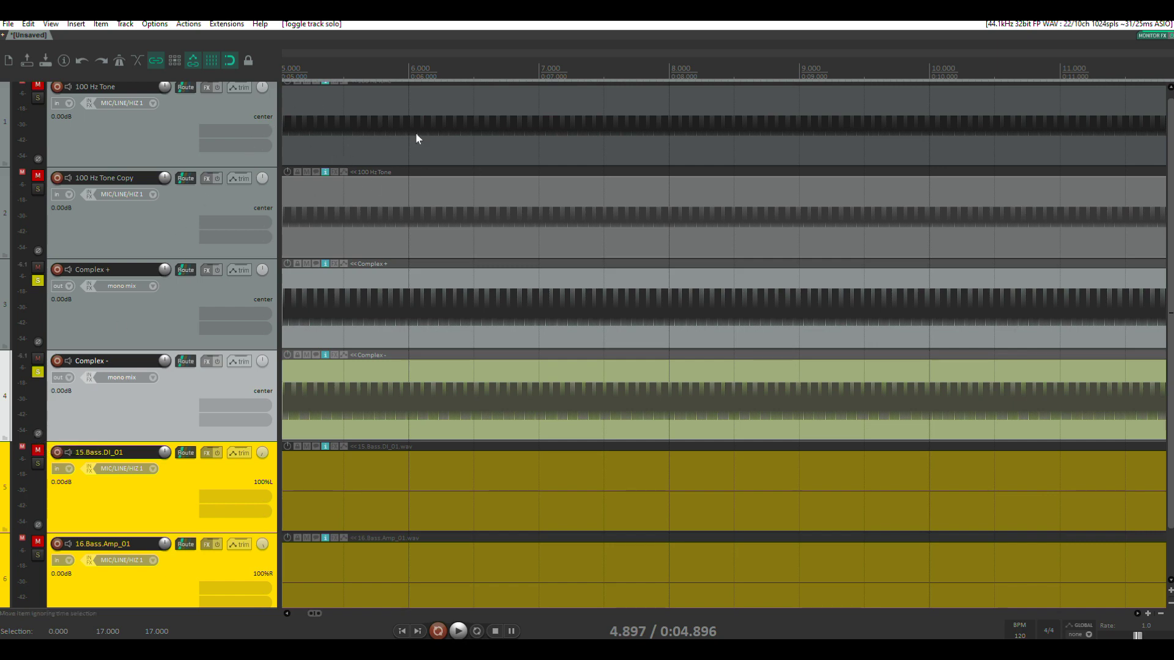
Step: Invert the phase of the Complex - track and play both Complex tracks together twice
click(37, 435)
key(space)
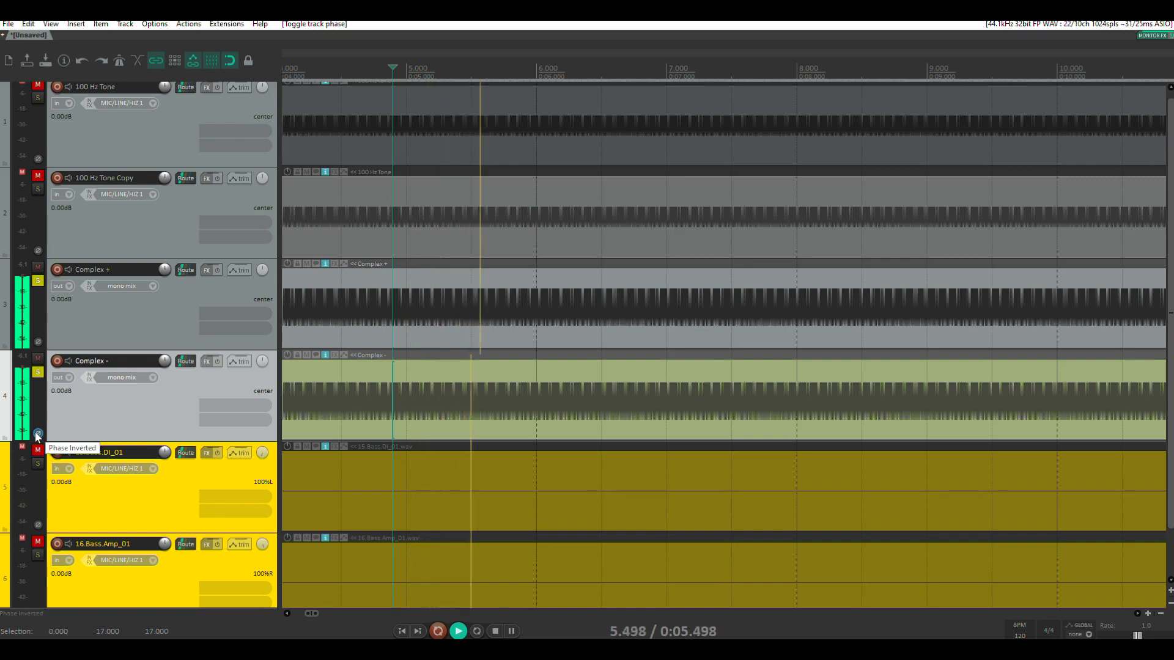
key(space)
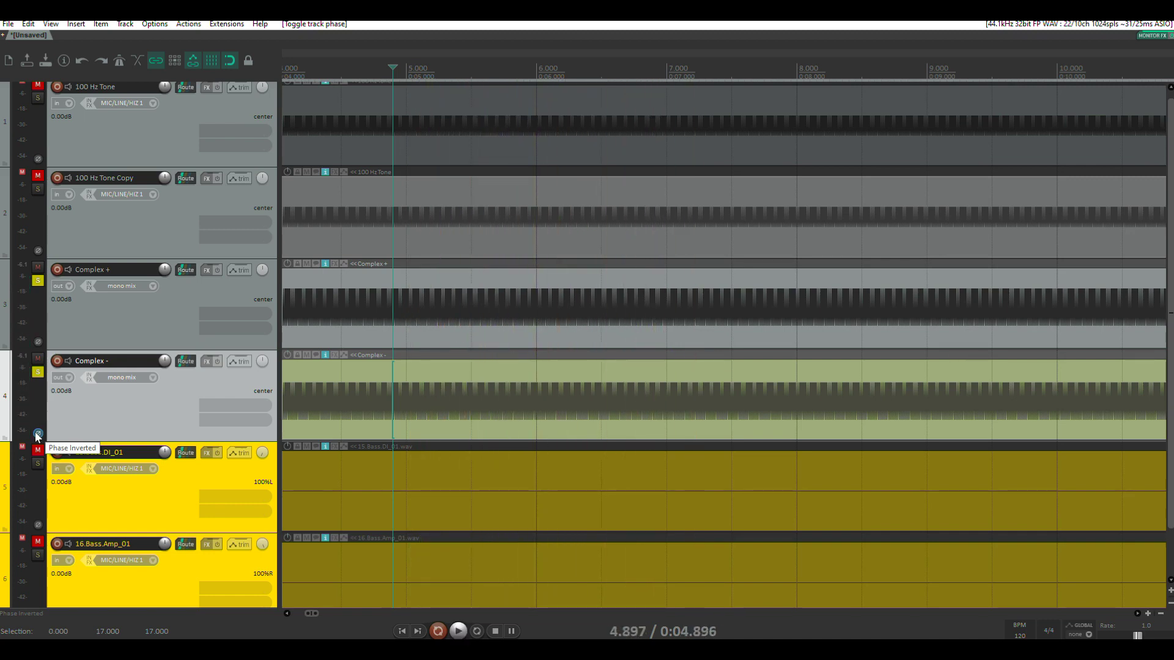
key(space)
key(space)
Step: Switch off the phase inversion on the Complex - track and play both Complex tracks together
click(38, 434)
key(space)
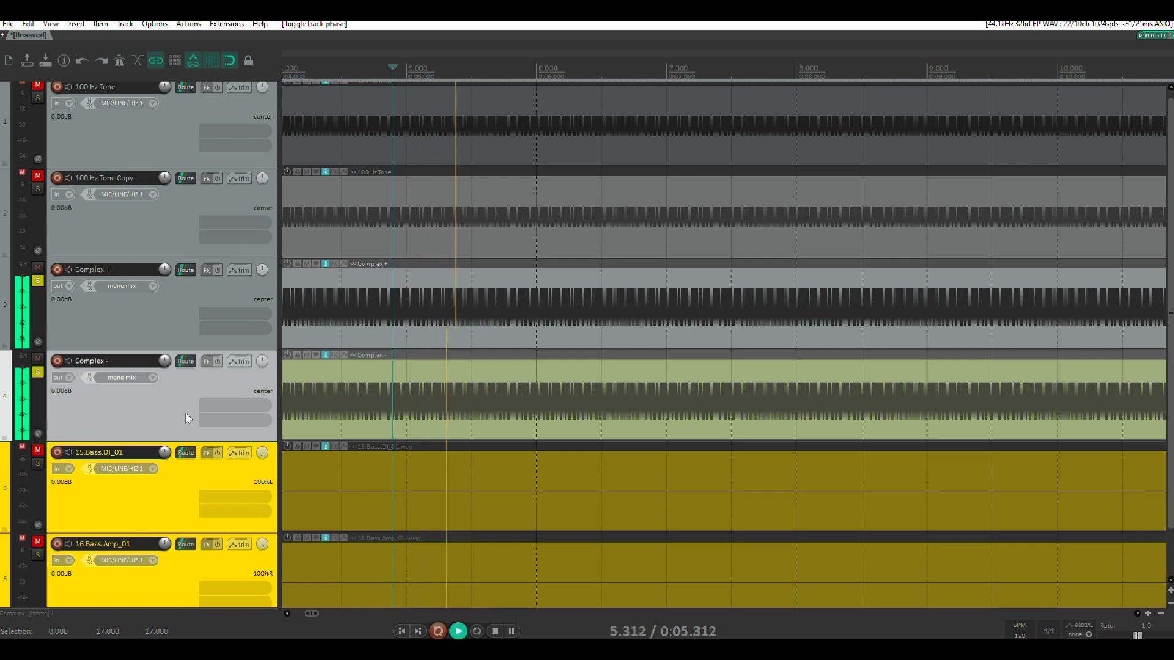
key(space)
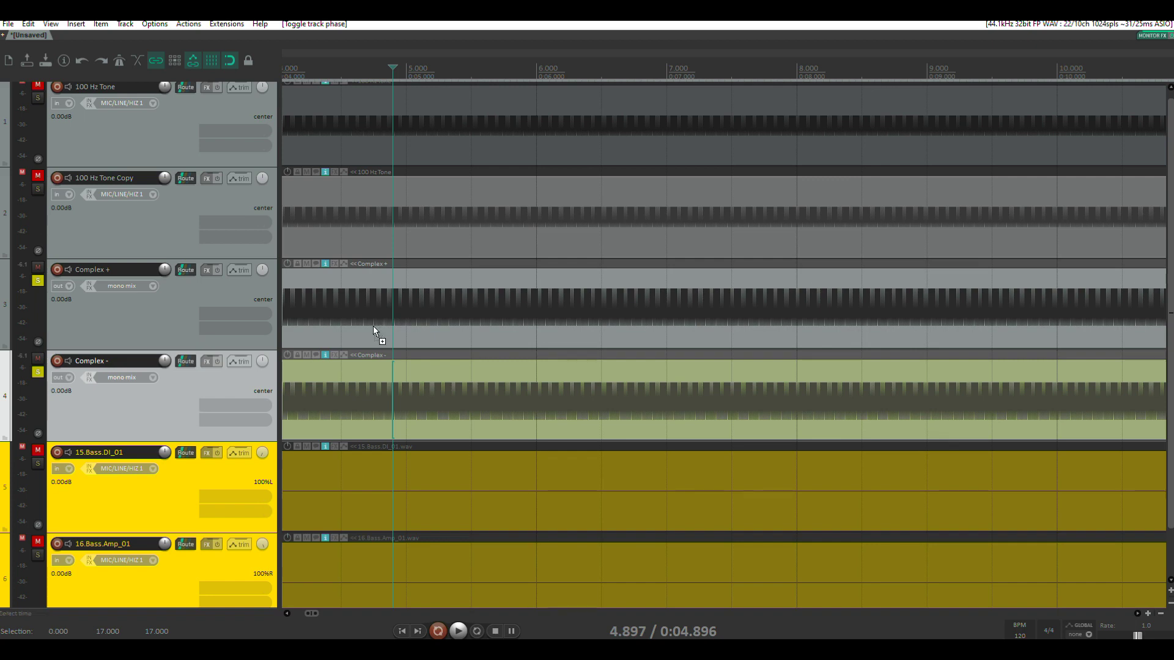
Step: Compare the Complex + and Complex - waveforms up close and play both tracks without phase inversion
scroll(411, 320, up, 10)
scroll(591, 361, up, 3)
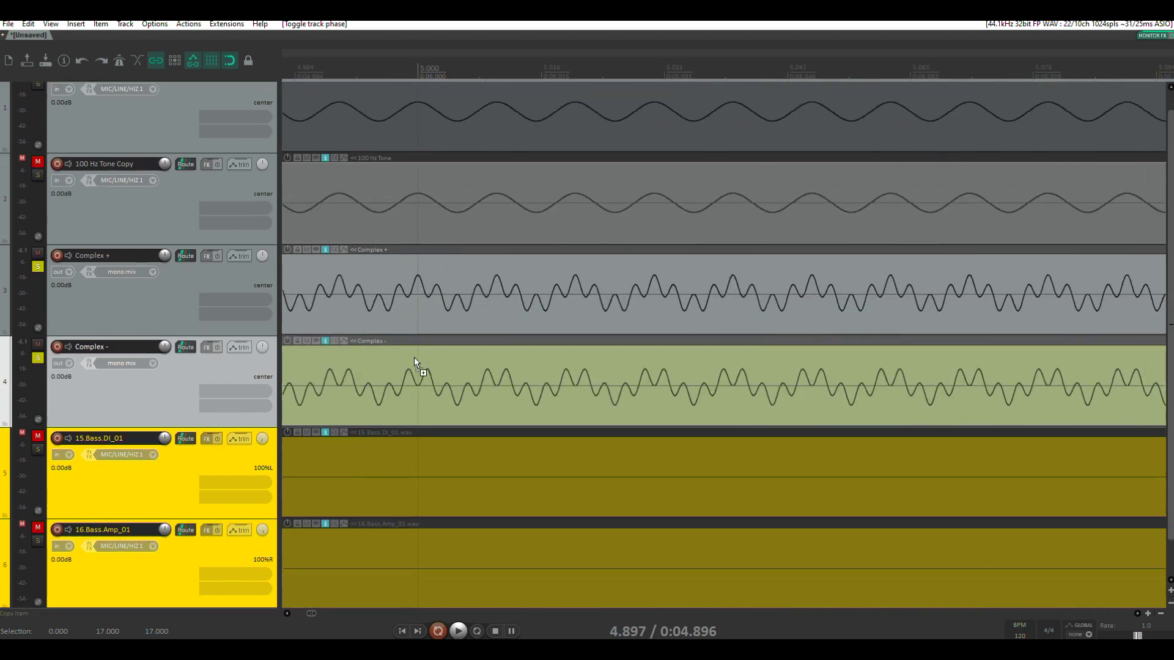
scroll(421, 350, up, 2)
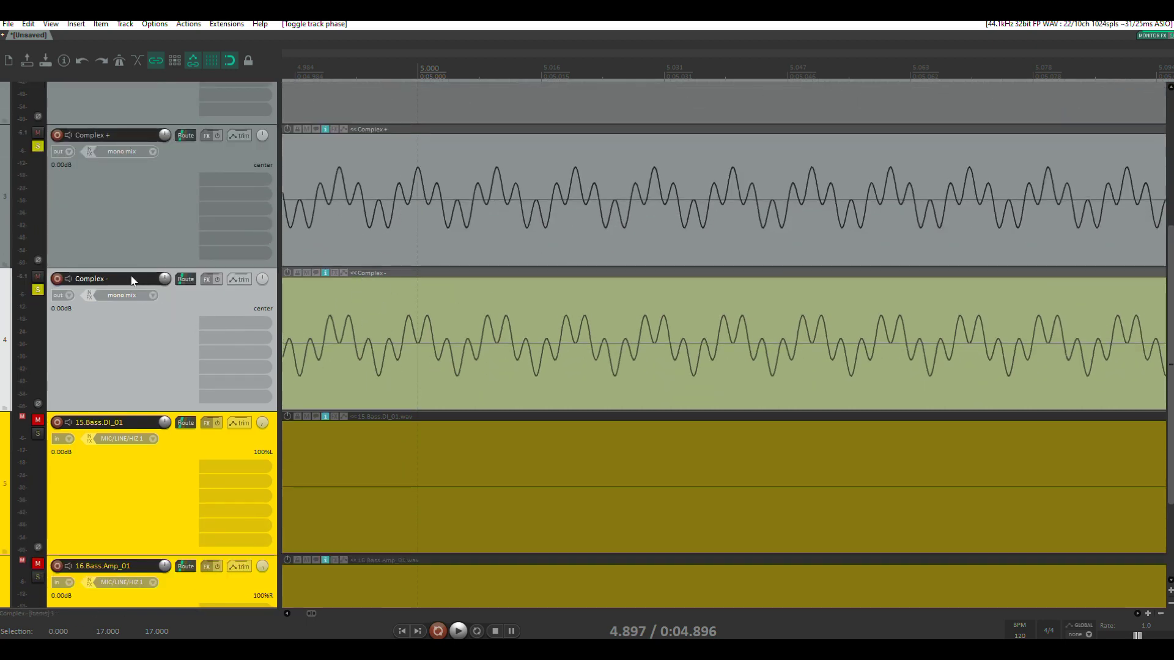
scroll(462, 231, down, 6)
scroll(423, 228, down, 1)
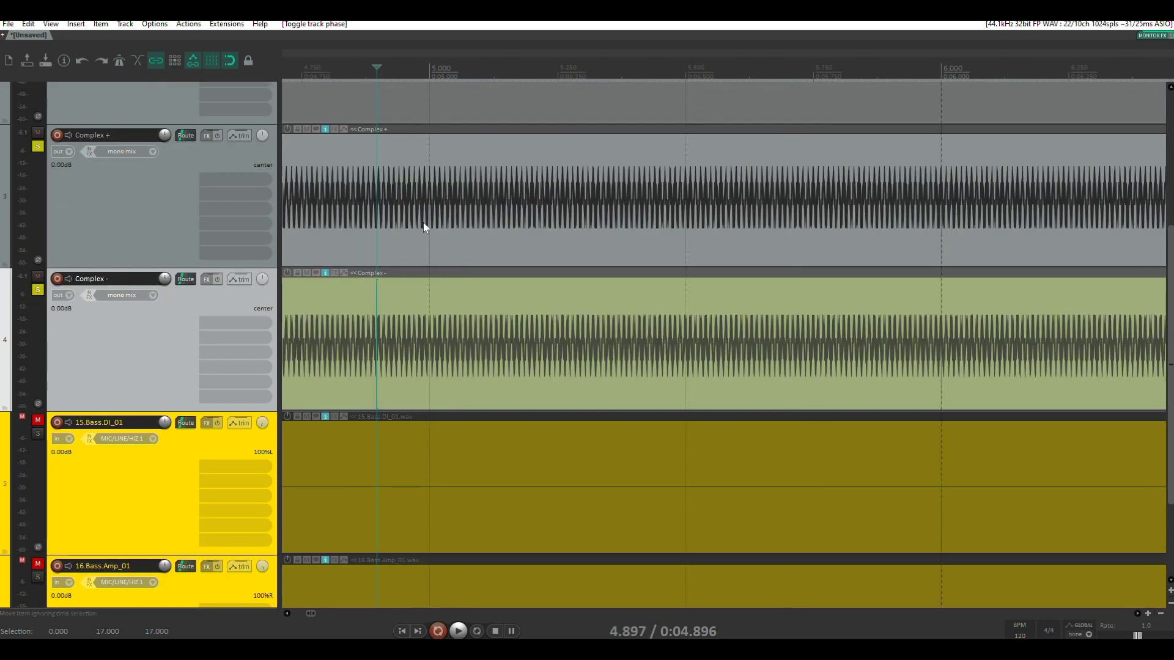
key(space)
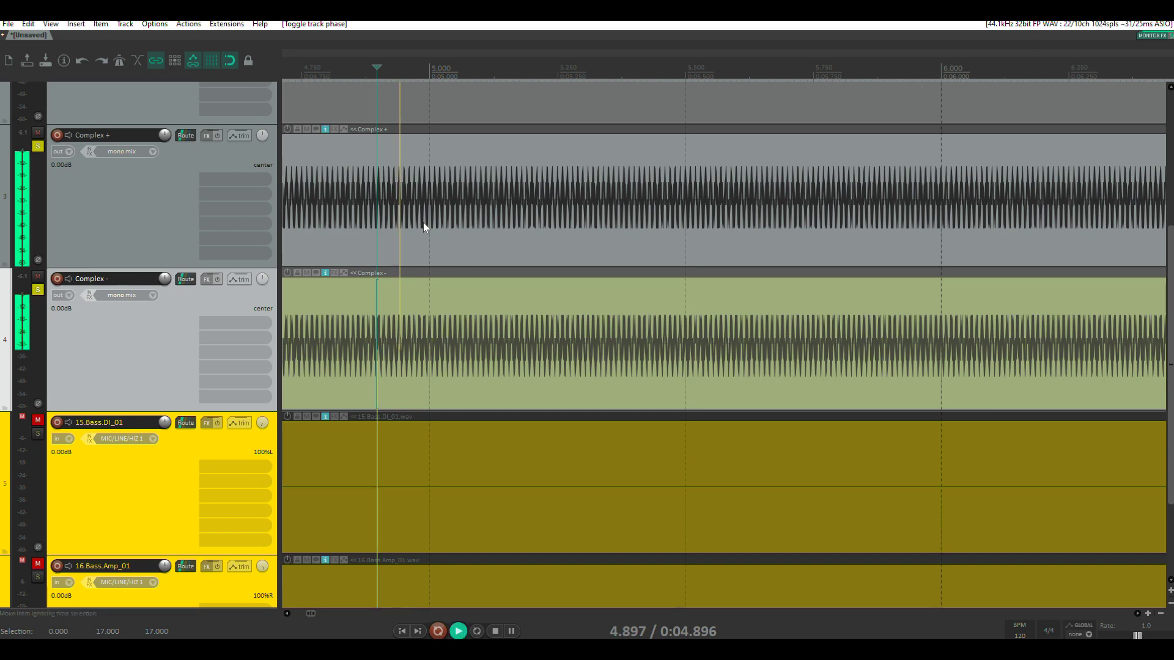
key(space)
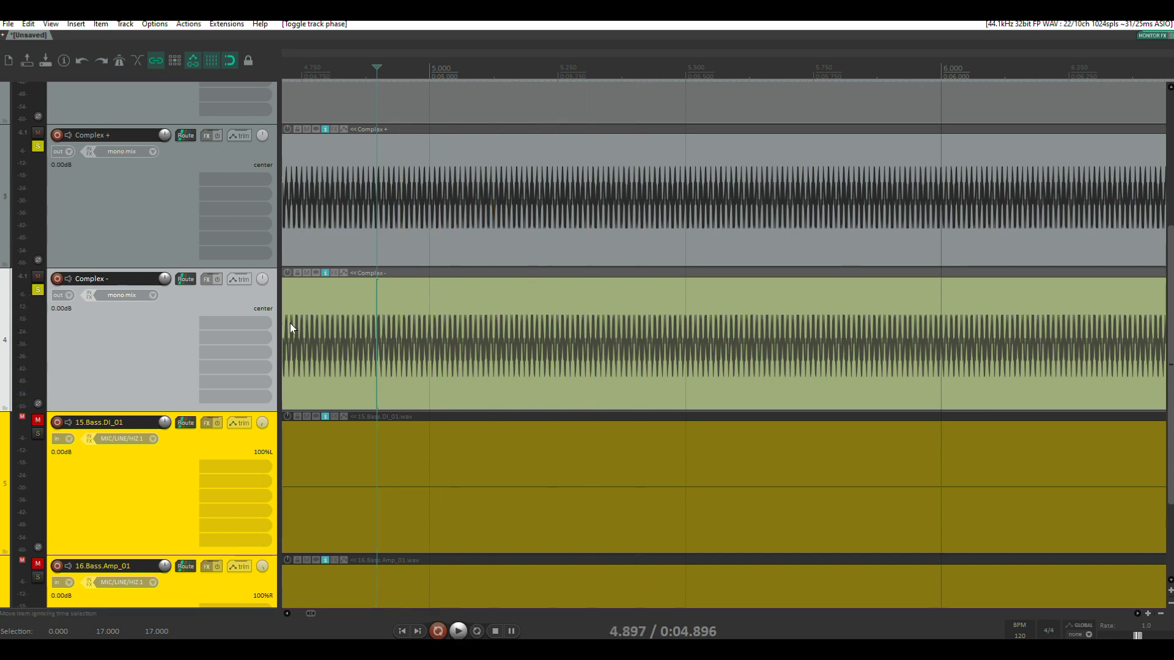
Step: Examine how the peaks and troughs of the Complex + and Complex - waveforms line up around the edit cursor
scroll(349, 335, up, 4)
scroll(348, 332, up, 4)
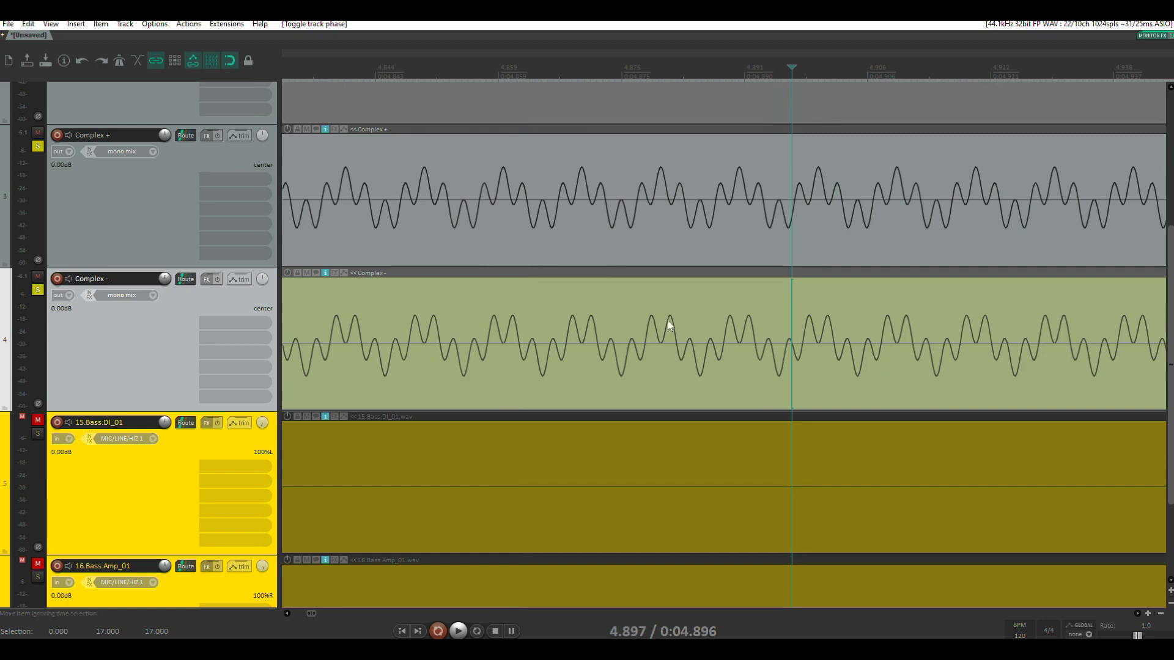
scroll(773, 306, down, 3)
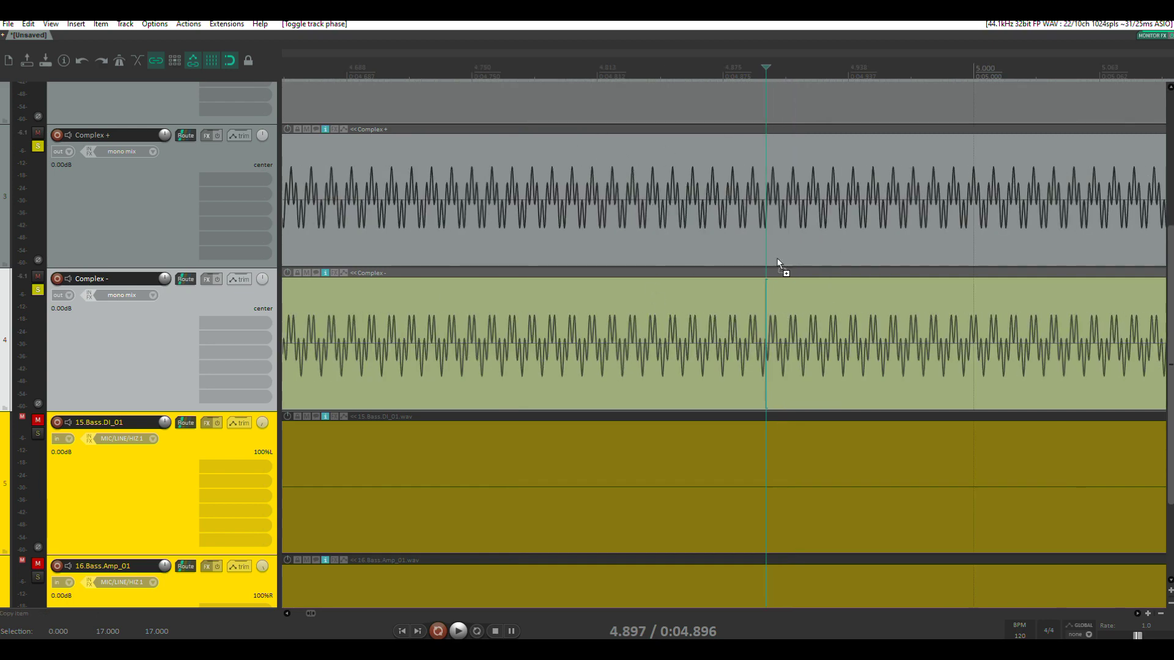
scroll(642, 325, down, 3)
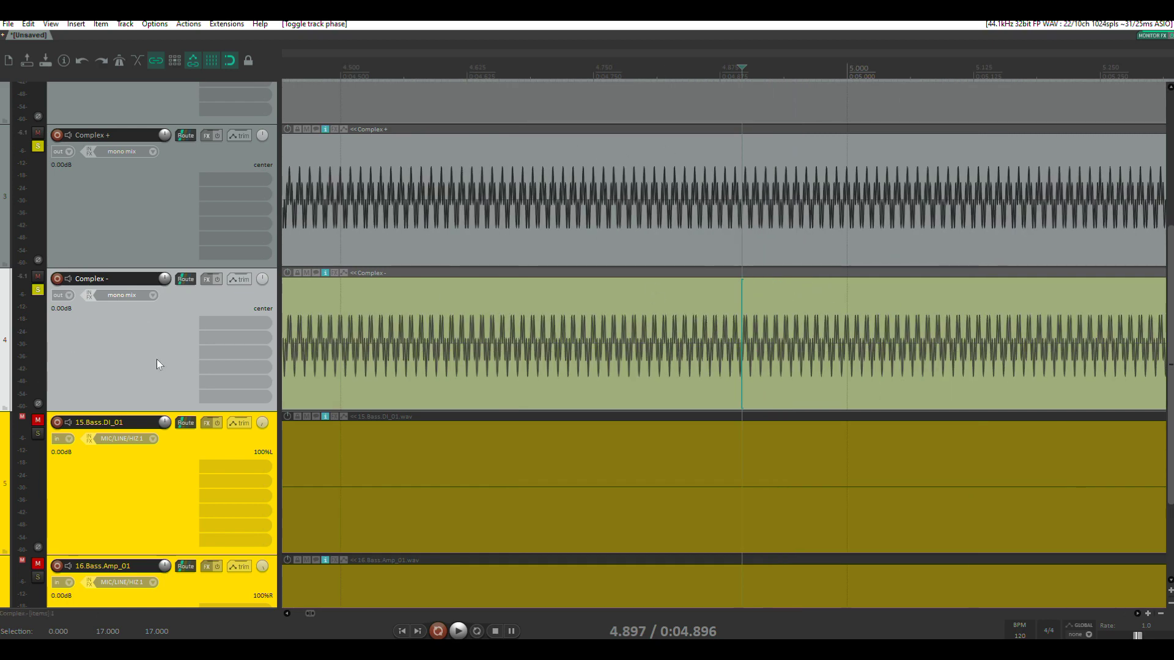
scroll(157, 365, down, 2)
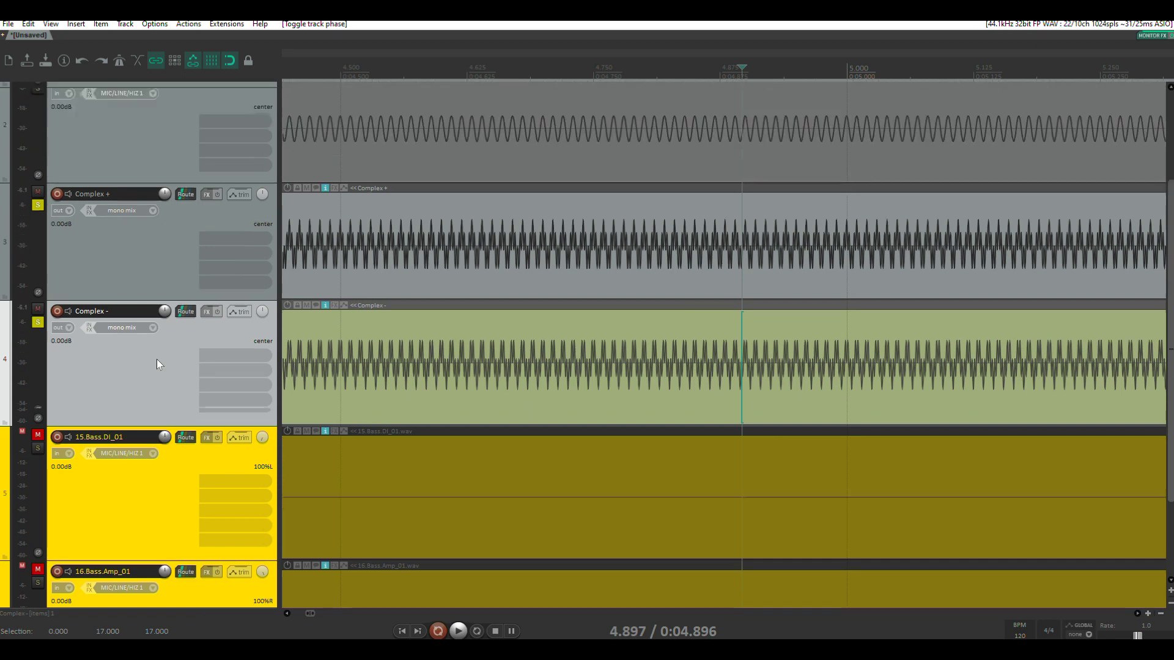
scroll(435, 288, down, 5)
scroll(404, 282, up, 3)
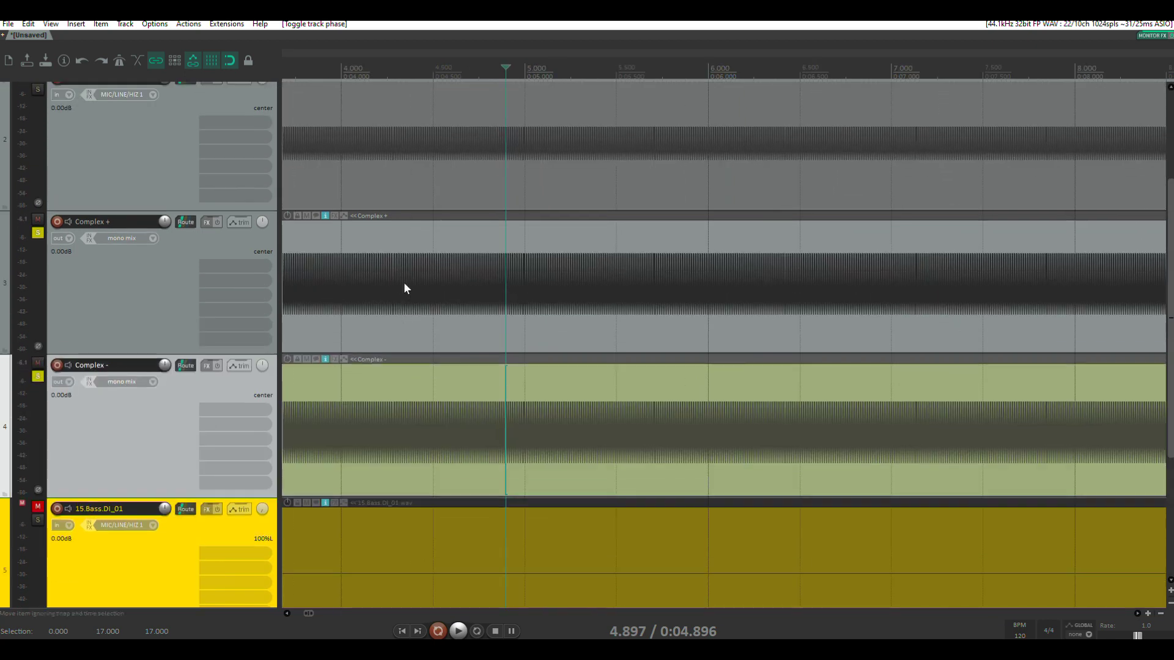
scroll(520, 297, down, 5)
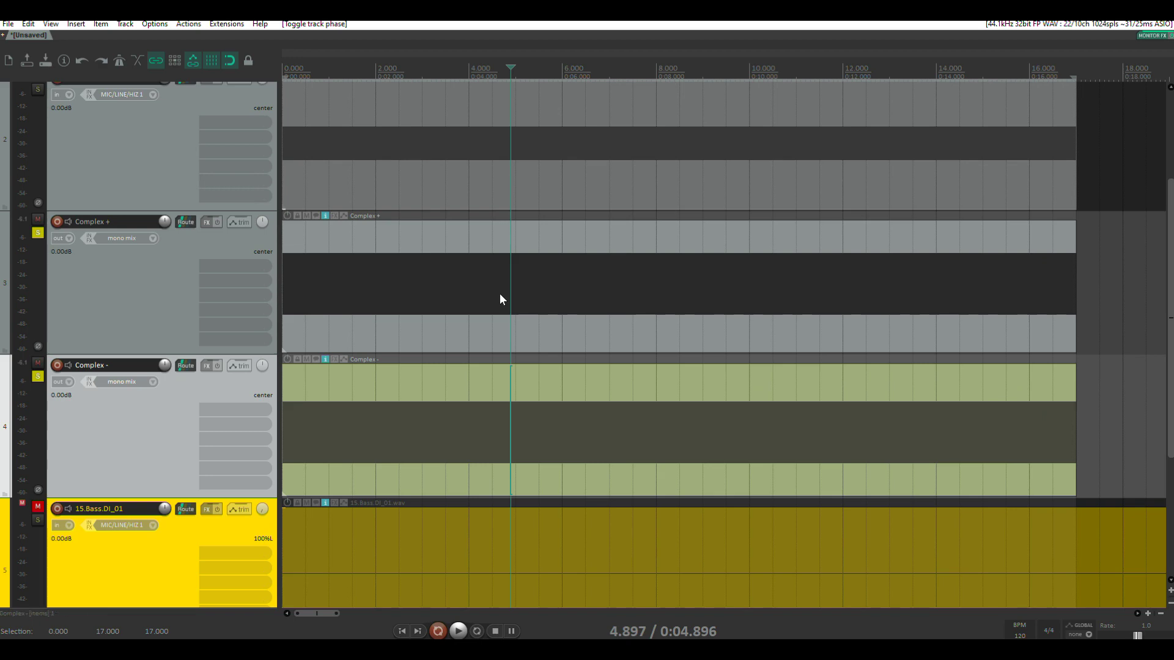
Step: Play both Complex tracks once more, stop, and invert the phase of the Complex - track
key(space)
key(space)
click(37, 490)
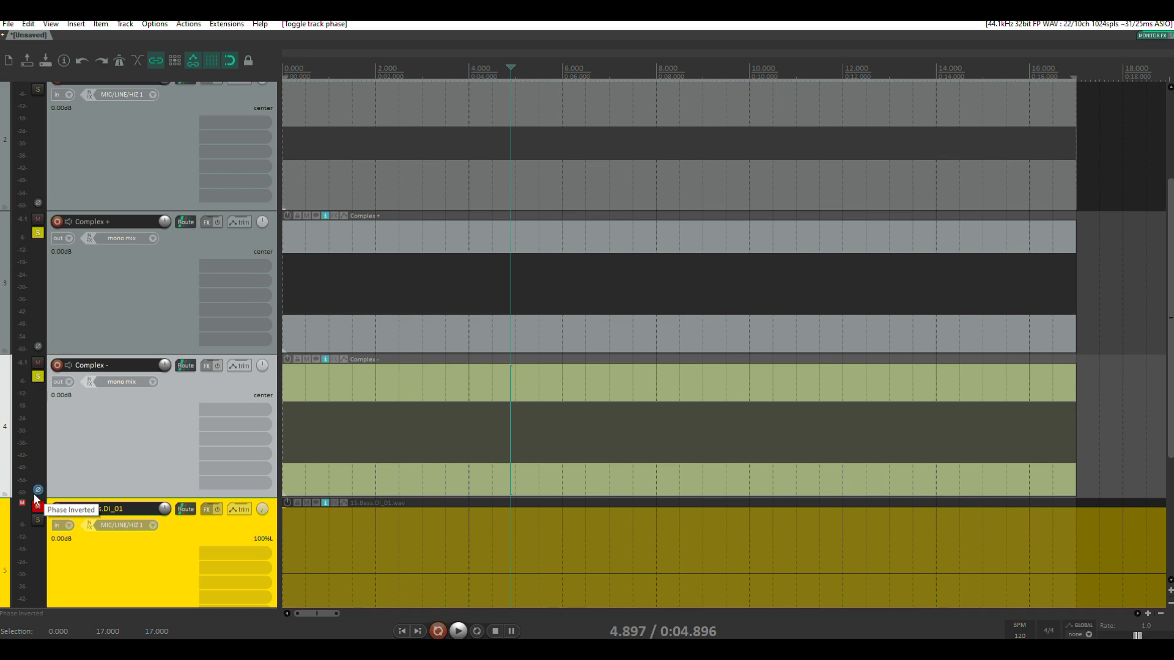
Step: Inspect both Complex waveforms up close, and play the two tracks together with Complex - phase-inverted
scroll(431, 463, up, 15)
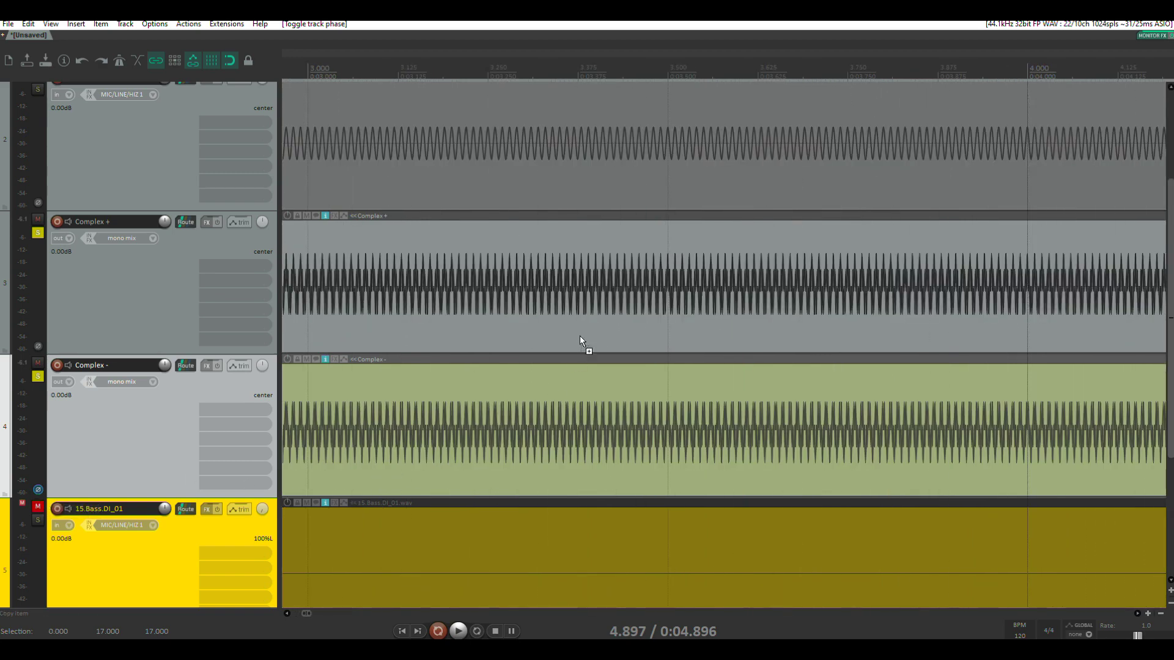
scroll(572, 312, up, 4)
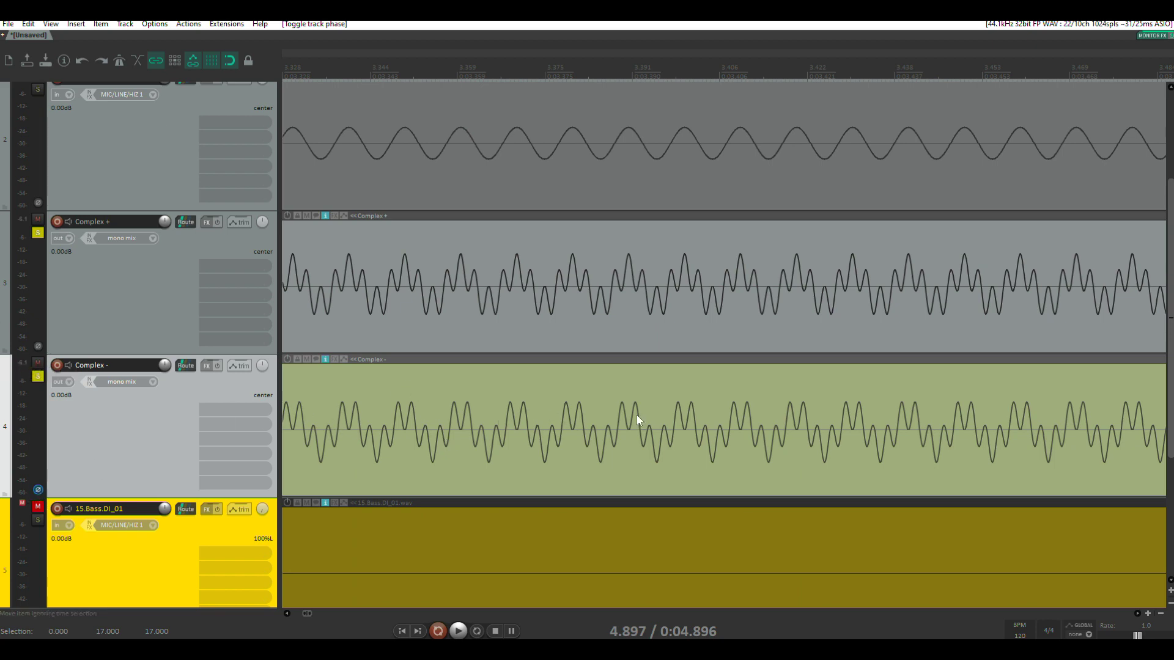
scroll(677, 428, down, 5)
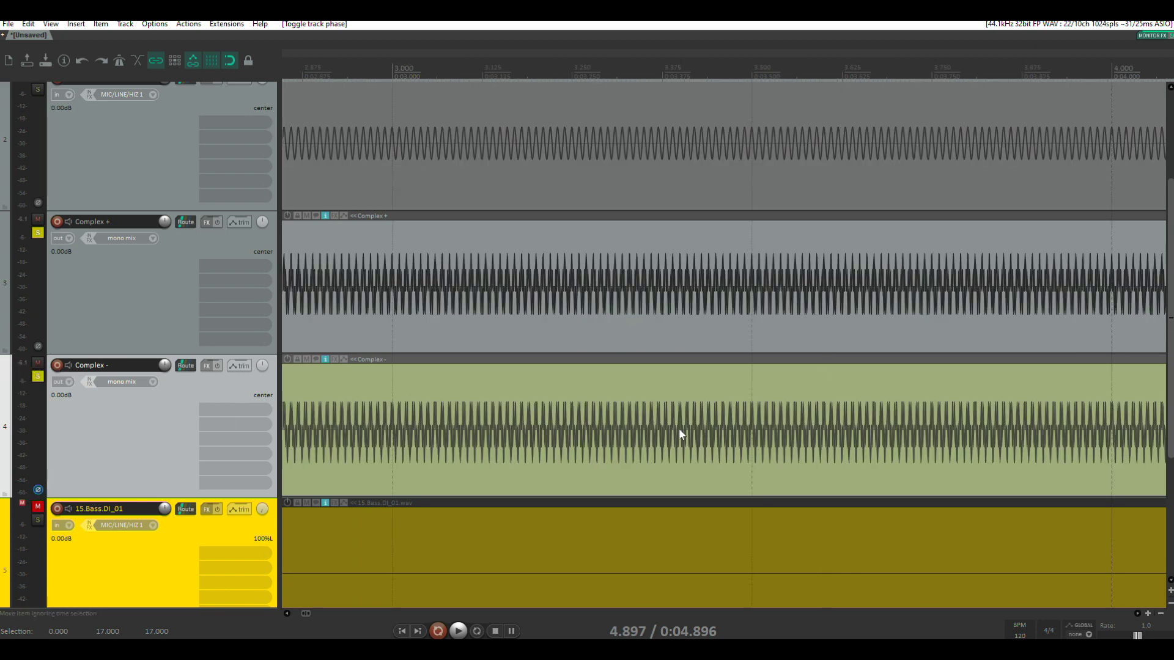
scroll(678, 428, down, 8)
key(space)
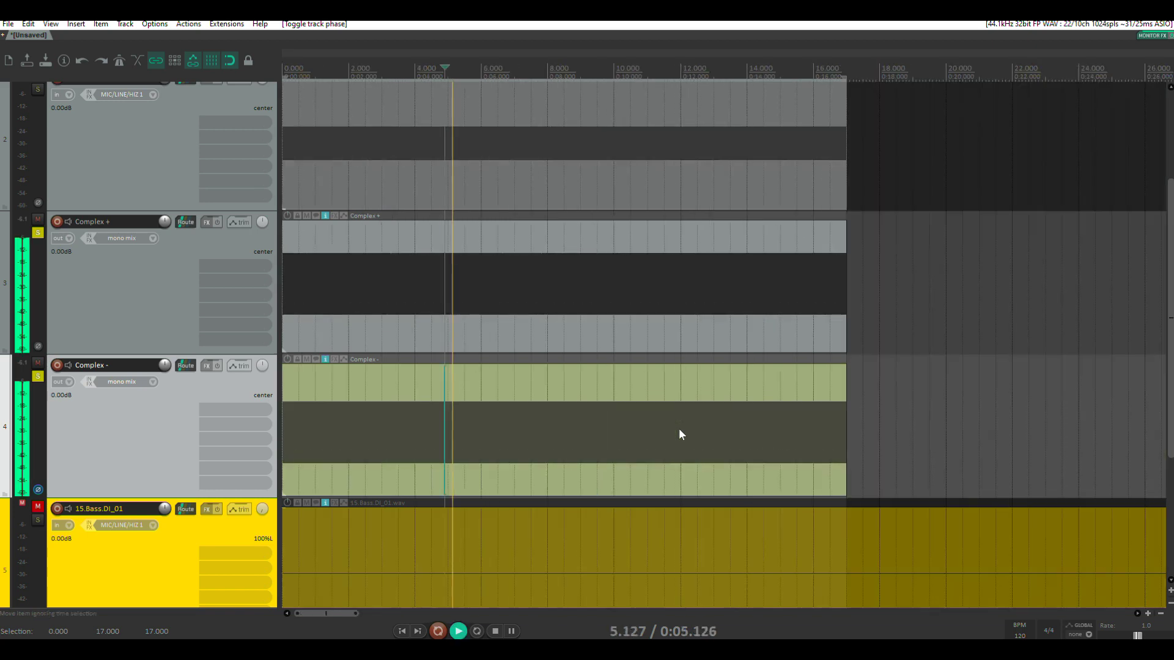
key(space)
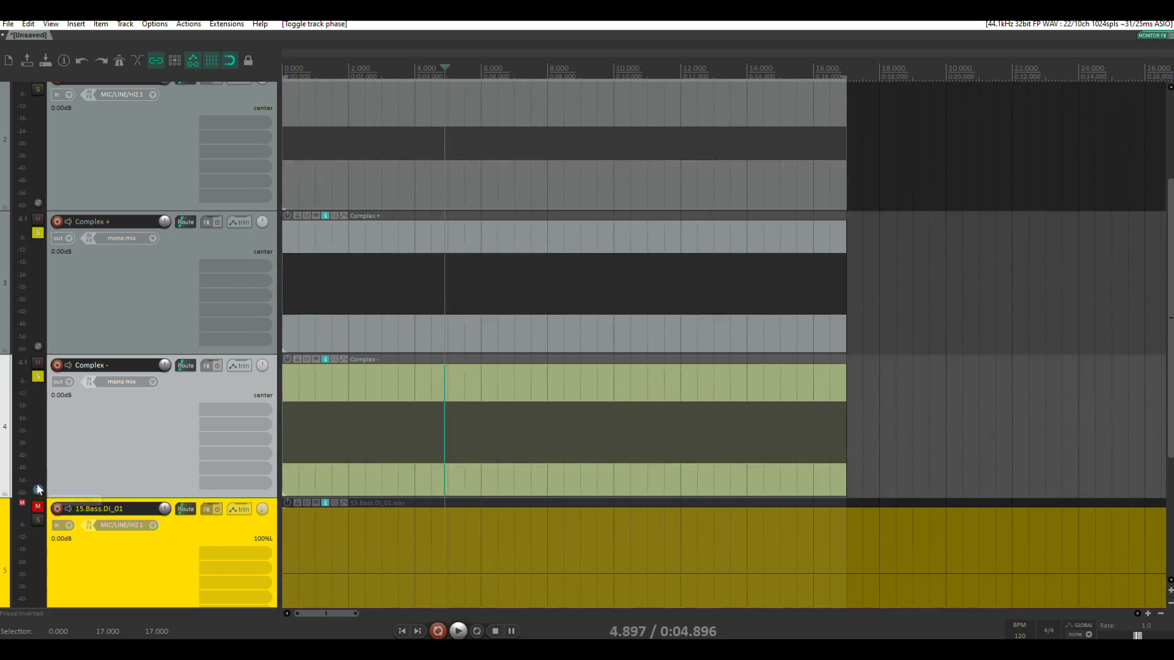
Step: Audition both Complex tracks with the Complex - phase inversion off and on, and stop playback with it switched on
key(space)
key(space)
key(space)
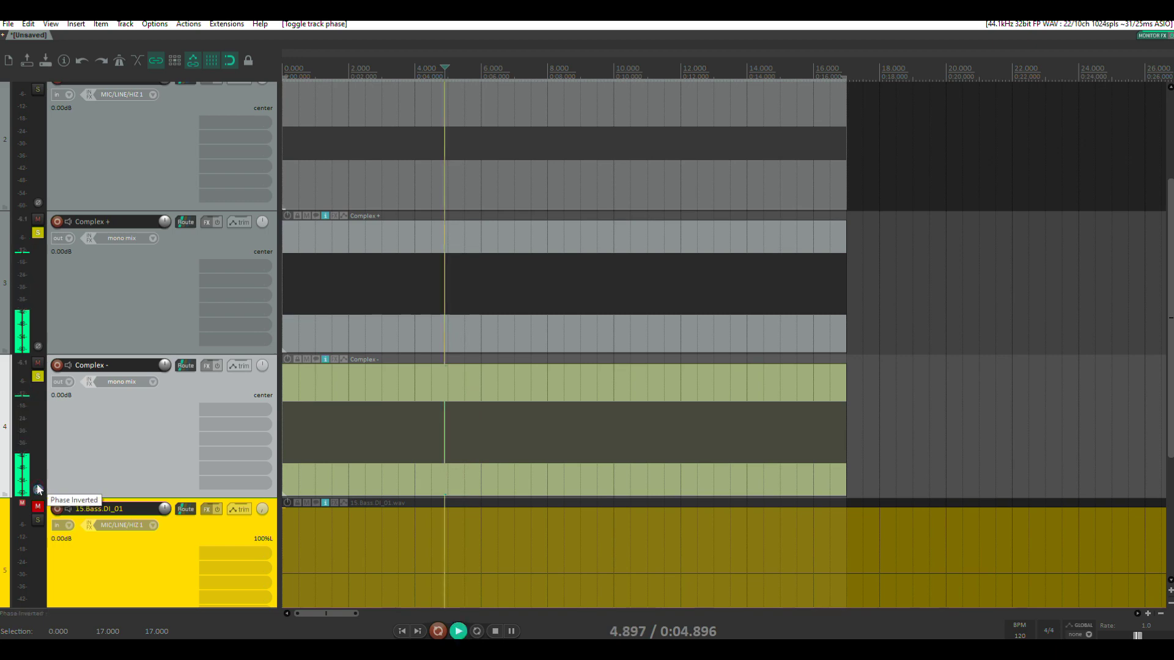
key(space)
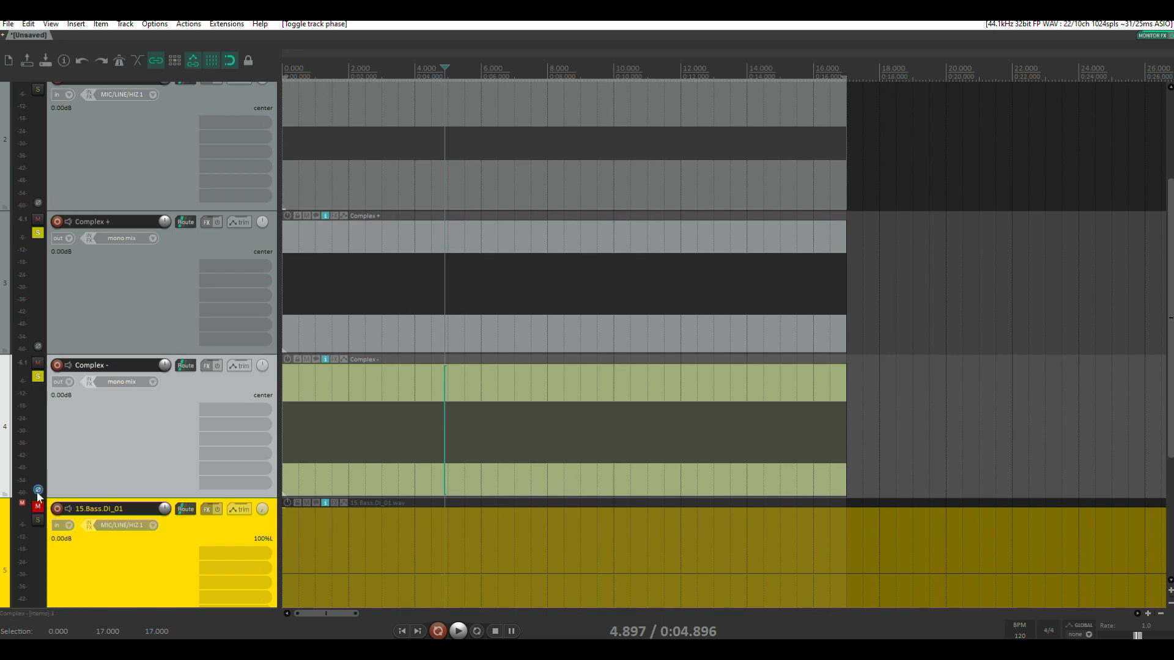
Step: Turn off solo on the Complex + and Complex - tracks
key(Page_Down)
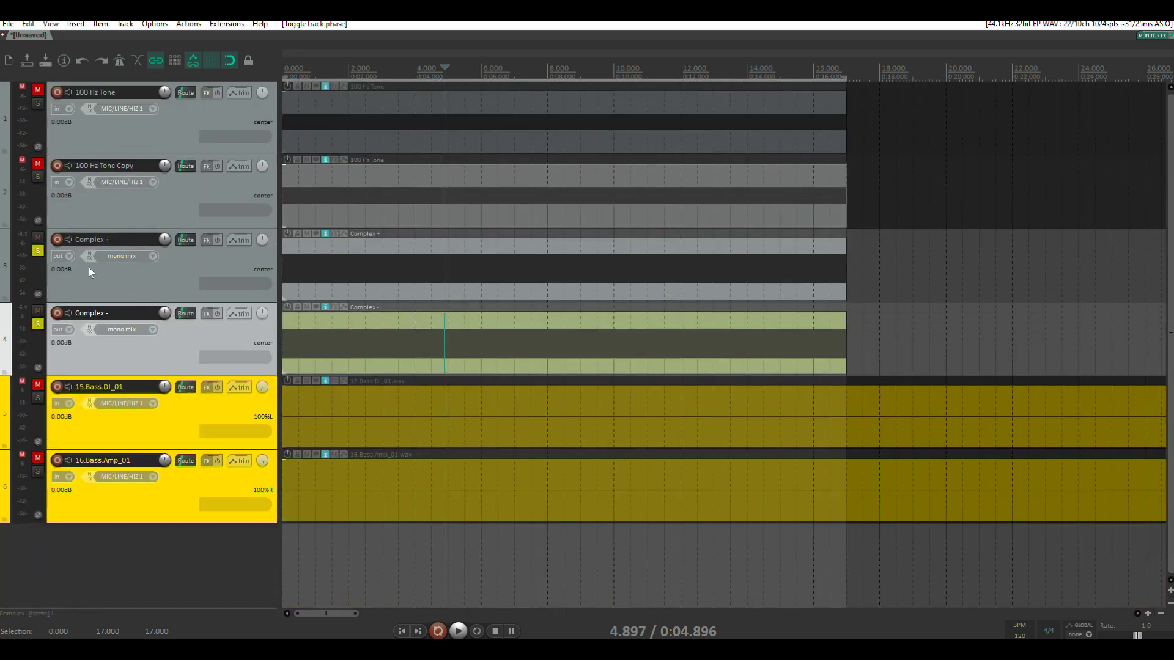
click(37, 251)
click(38, 324)
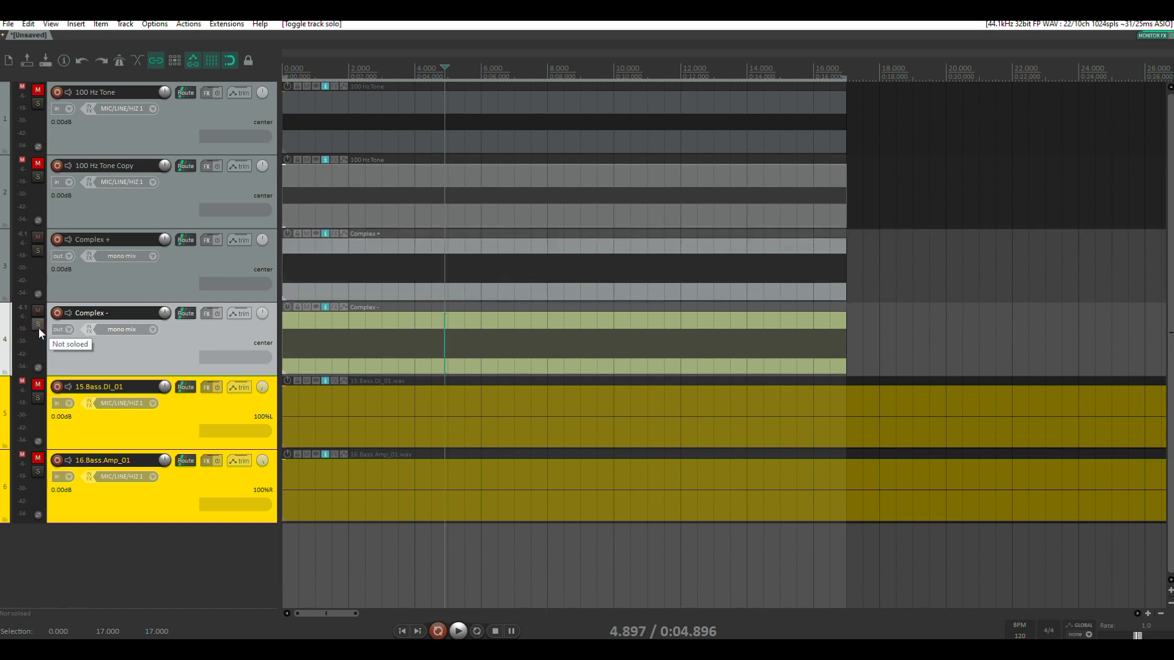
Step: Mute both Complex tracks and unmute the 15.Bass.DI_01 and 16.Bass.Amp_01 tracks
scroll(691, 398, down, 8)
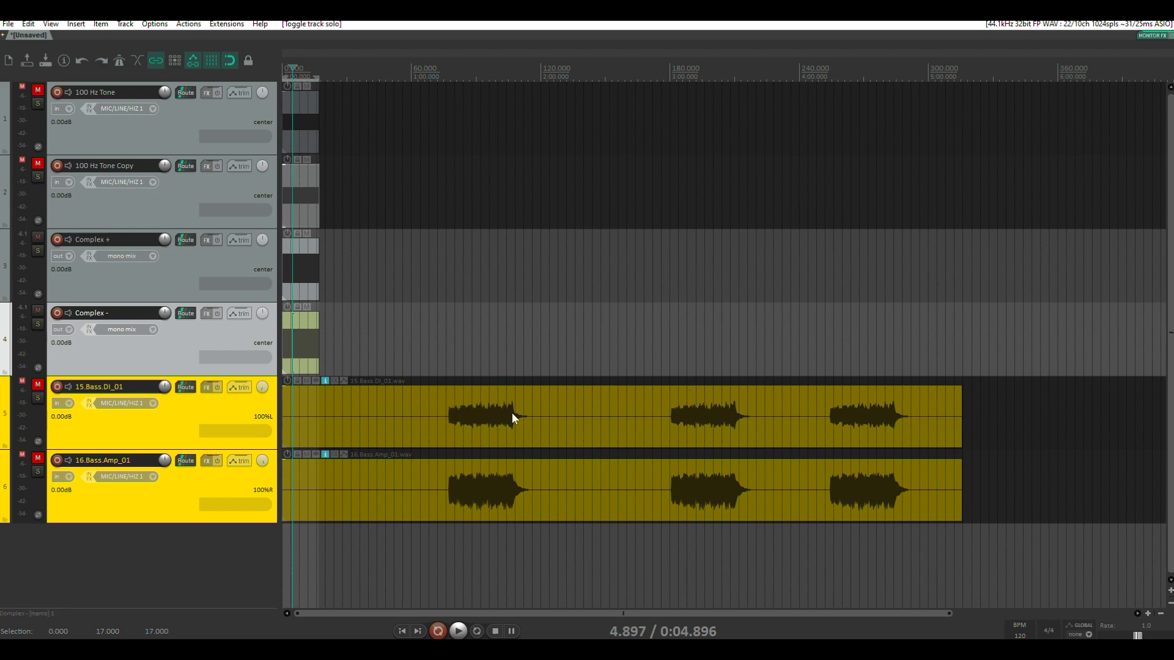
click(36, 238)
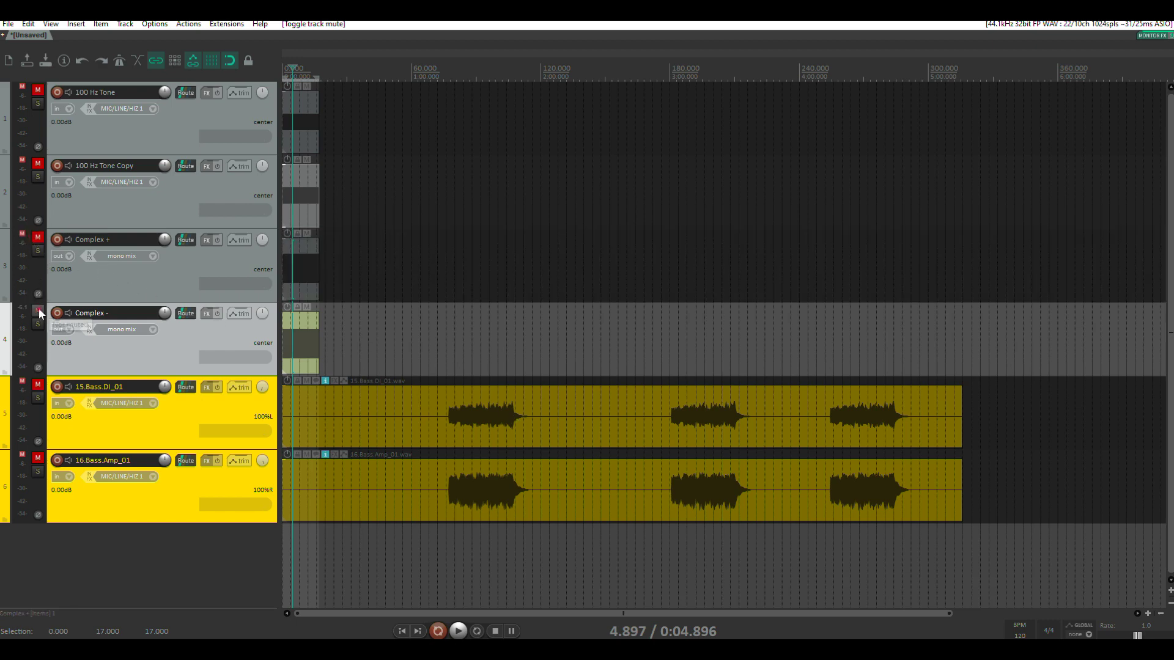
click(38, 310)
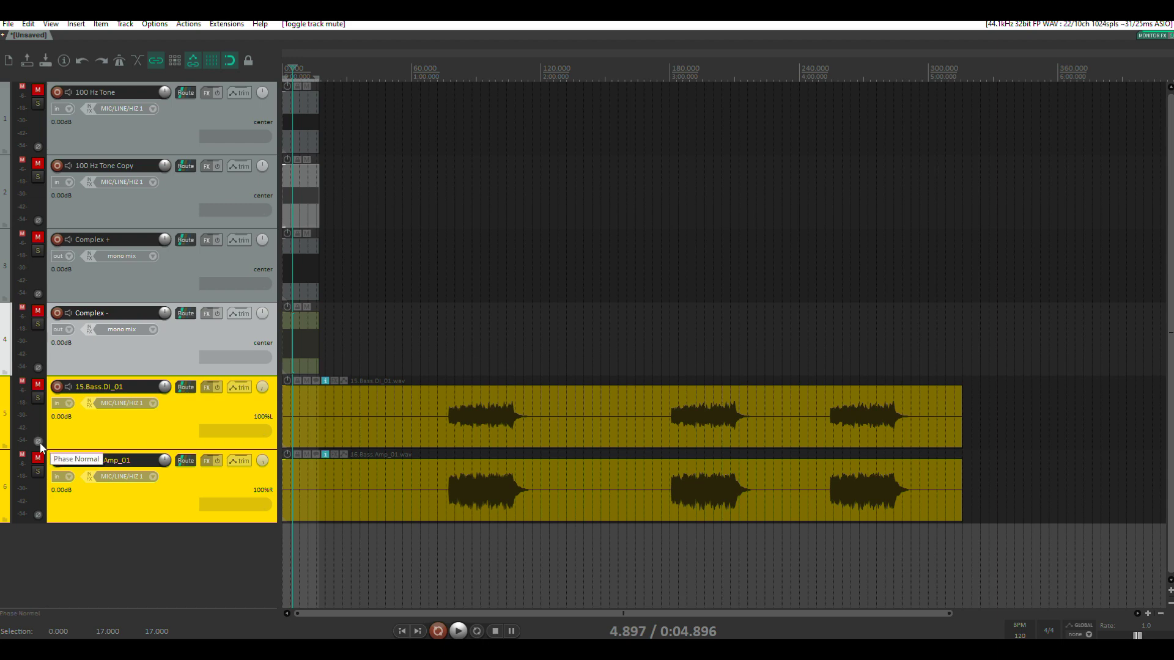
click(37, 384)
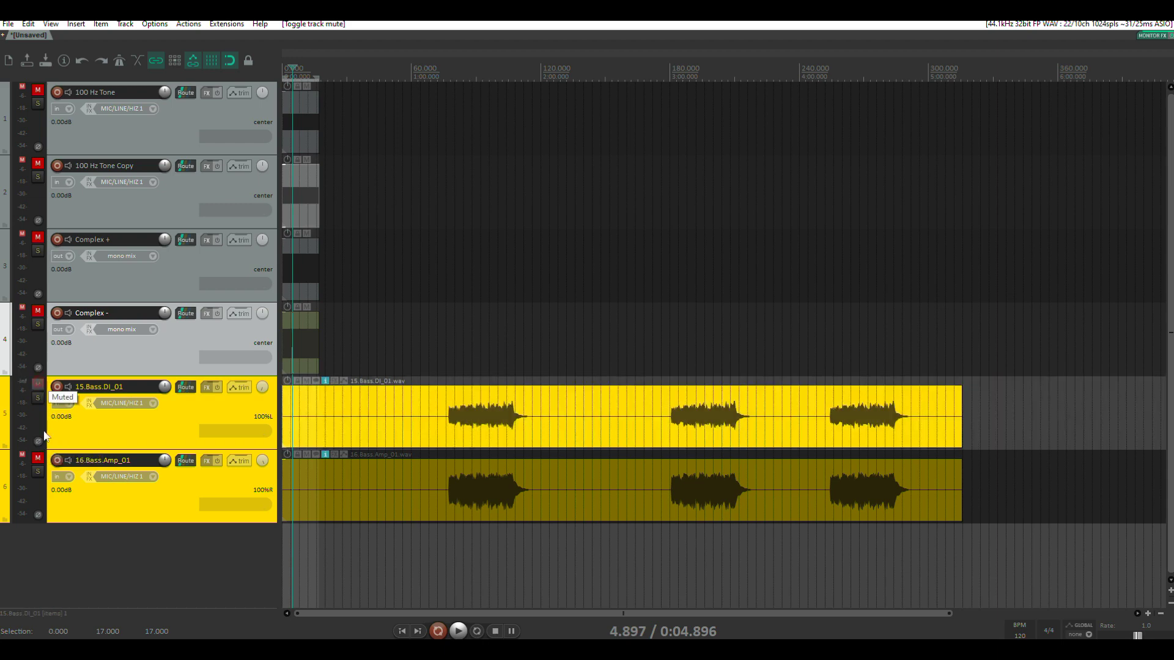
click(37, 458)
Step: Examine the bass DI and bass amp recordings around the first played section, from single wave cycles to the full passage
scroll(396, 407, up, 1)
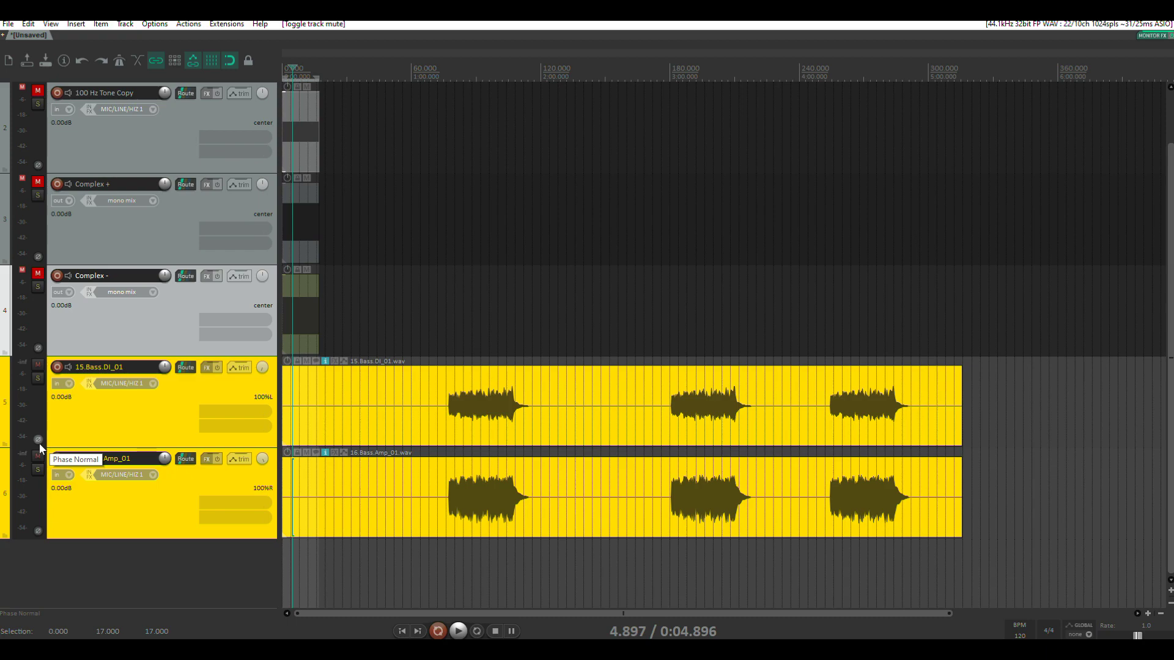
scroll(611, 427, up, 8)
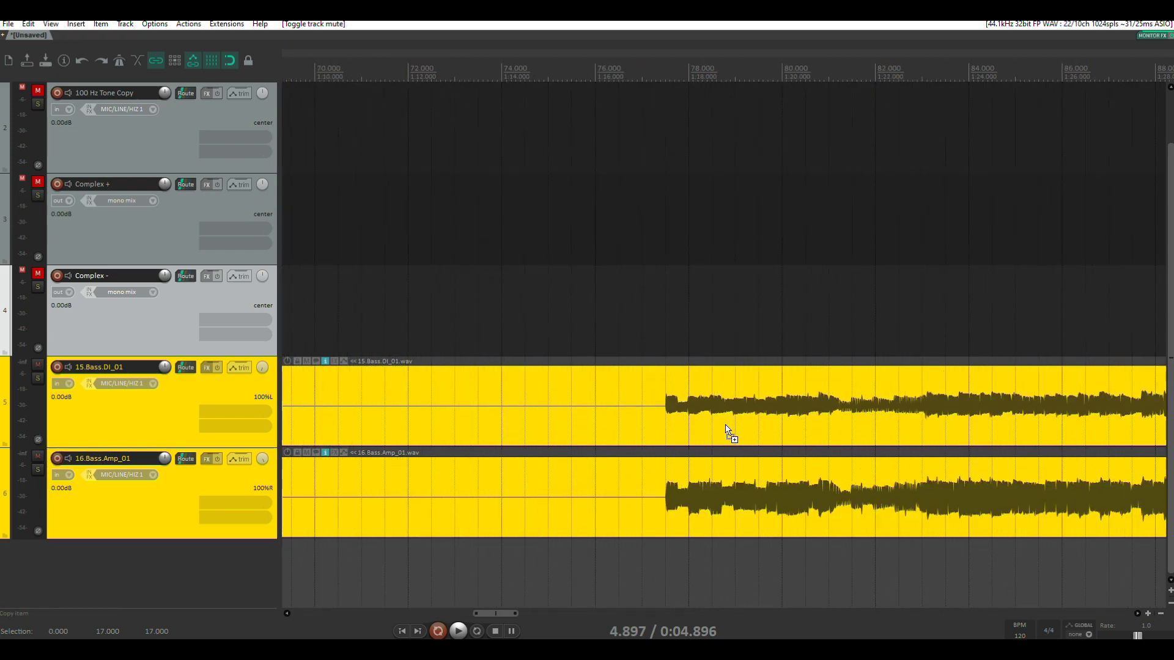
scroll(637, 427, up, 12)
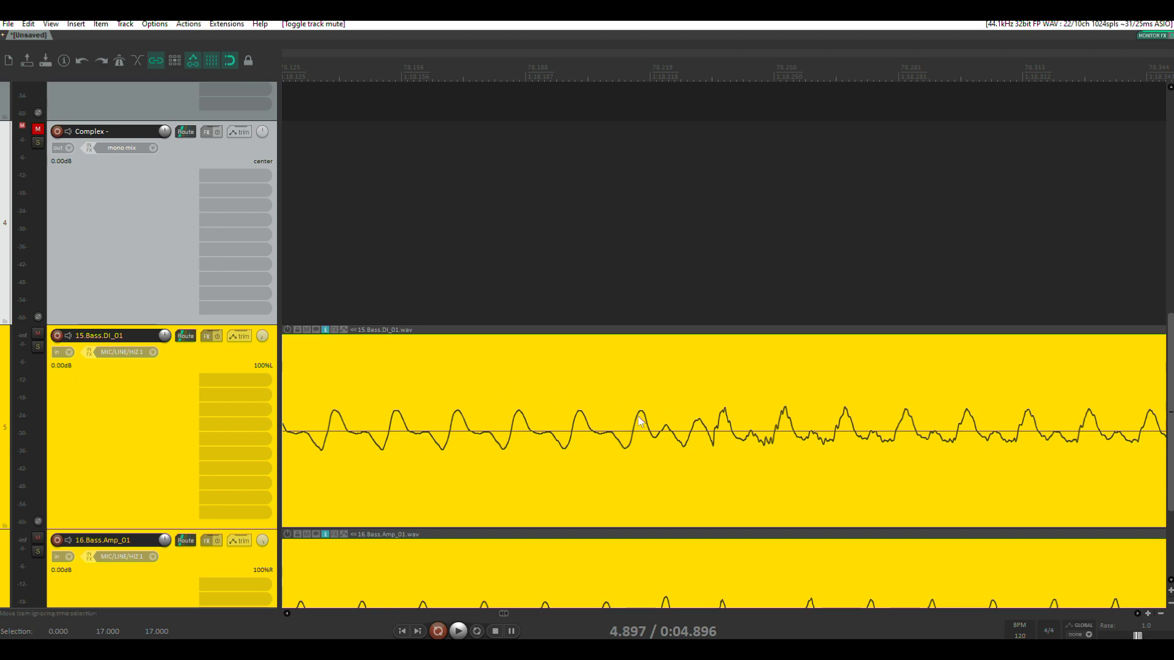
scroll(637, 422, down, 12)
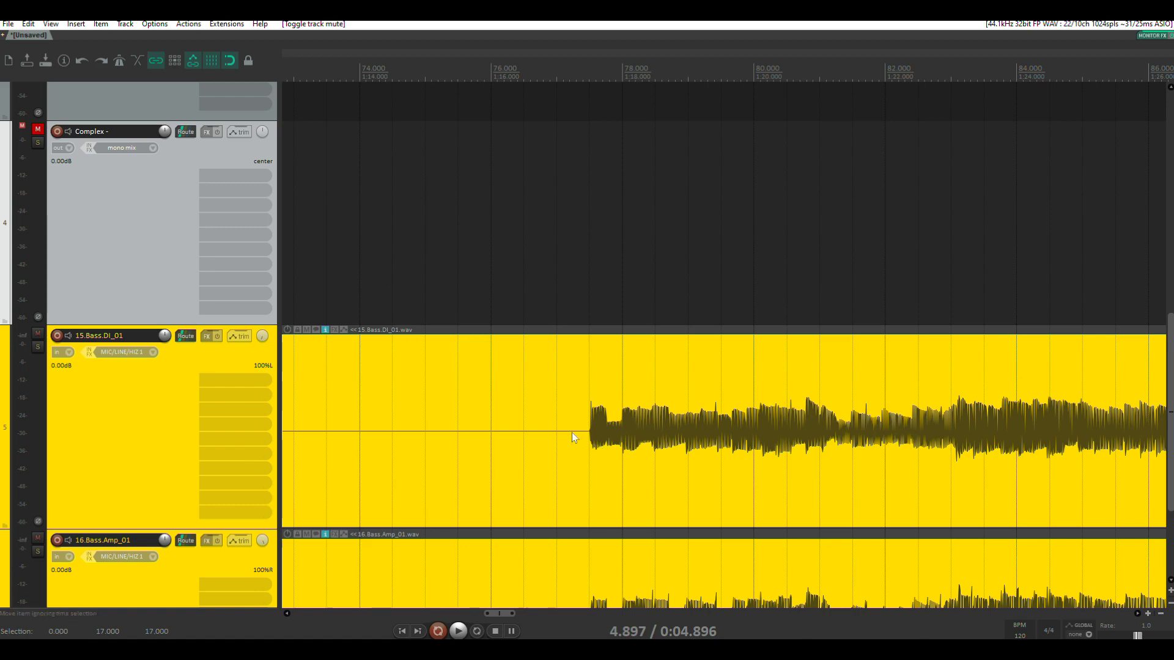
scroll(578, 443, down, 4)
drag(538, 440, 460, 442)
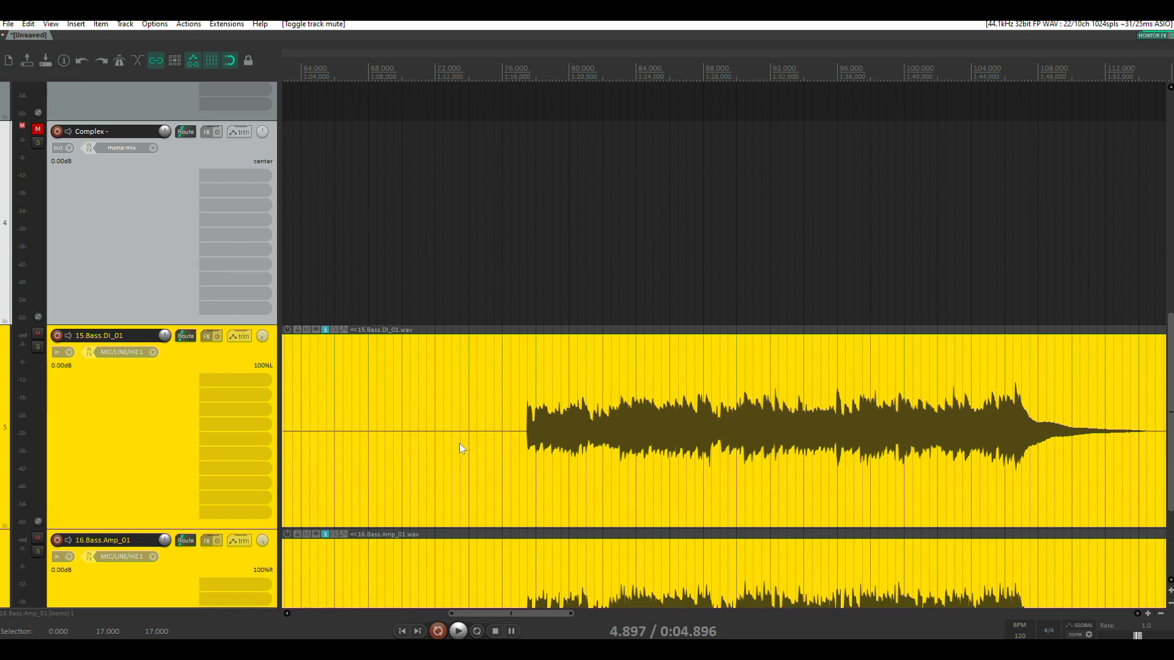
scroll(138, 449, up, 5)
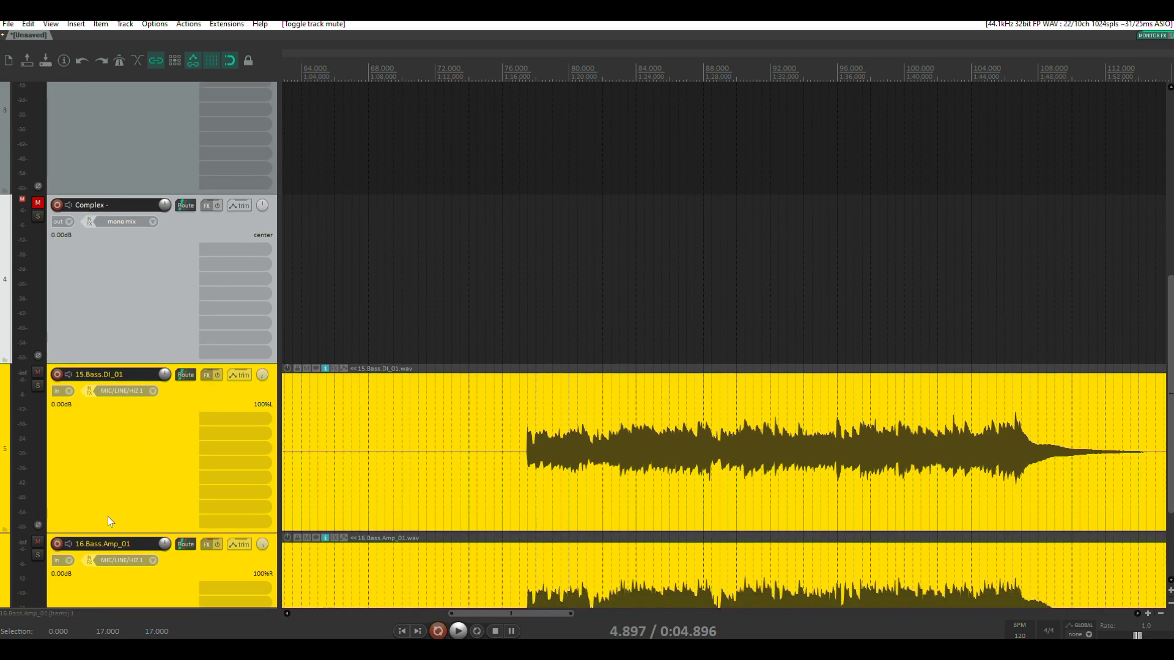
scroll(112, 527, down, 3)
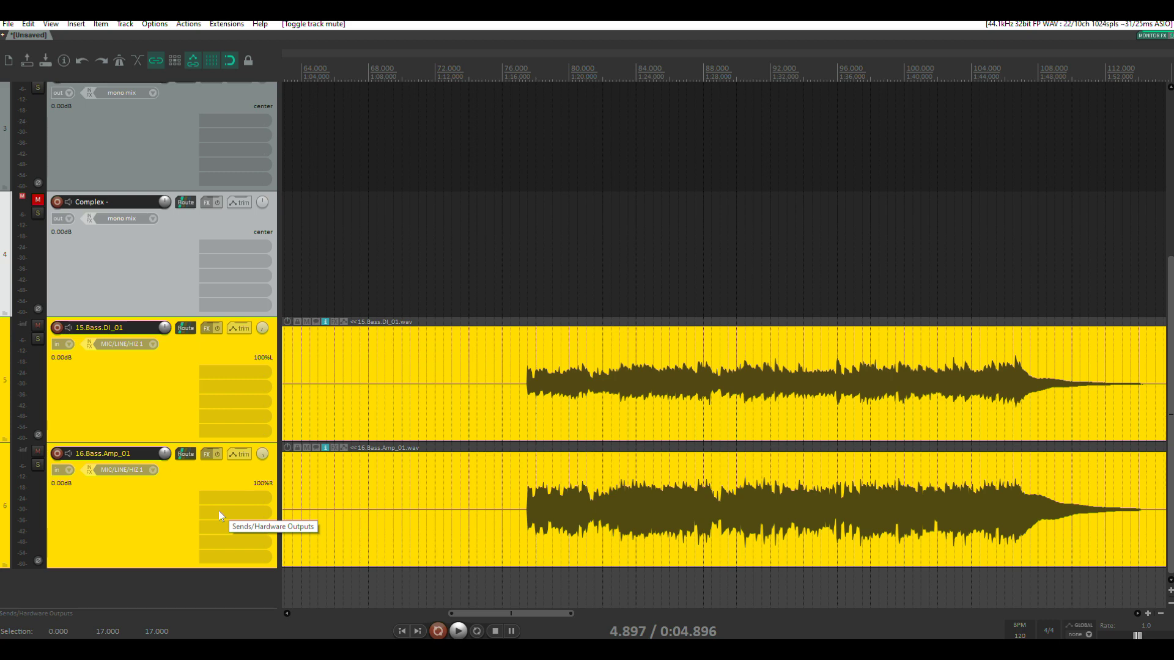
scroll(494, 414, down, 3)
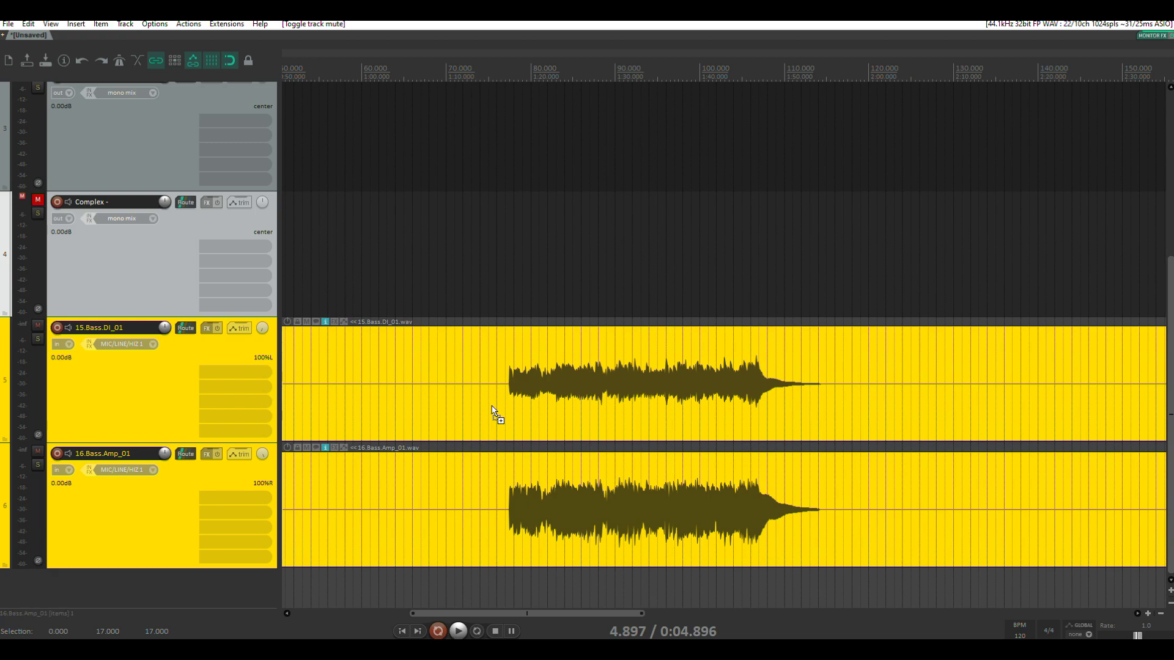
Step: Return to the start of the timeline and unmute the Complex + and Complex - tracks
scroll(393, 354, up, 5)
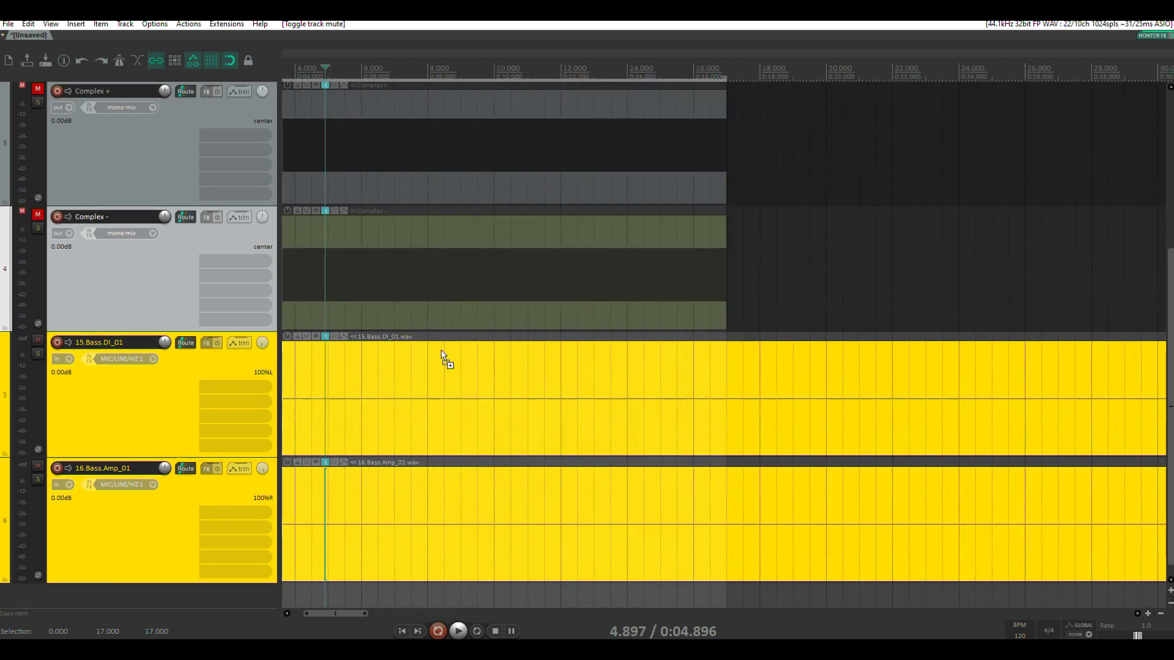
scroll(442, 355, up, 2)
scroll(571, 471, down, 5)
scroll(298, 318, up, 2)
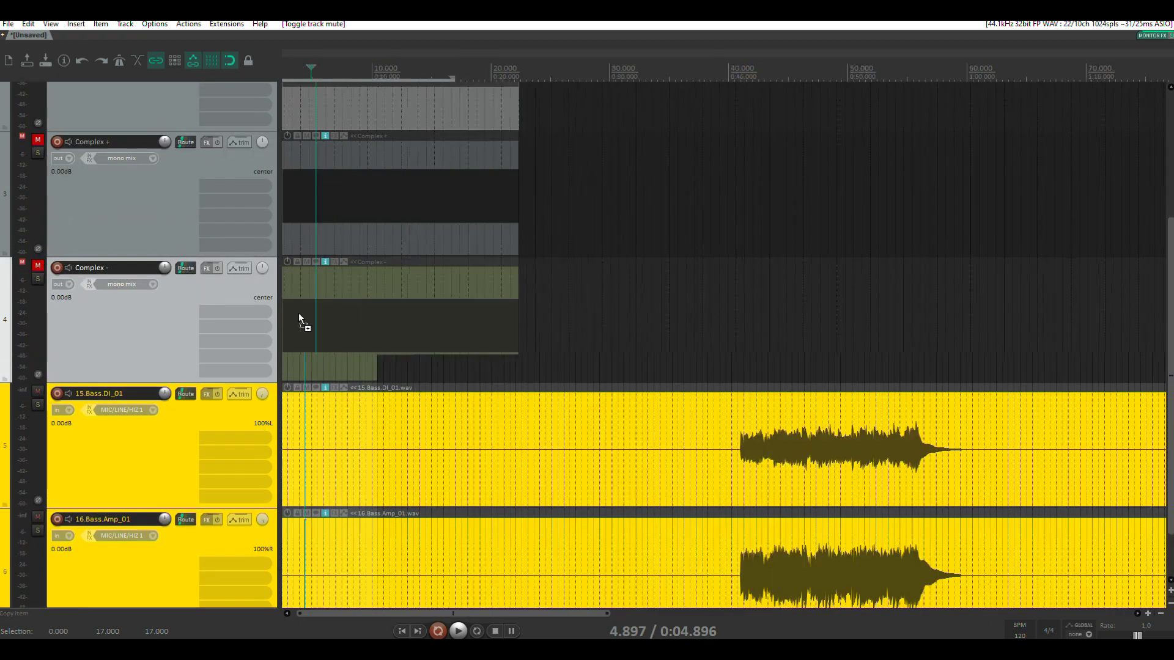
scroll(299, 313, up, 3)
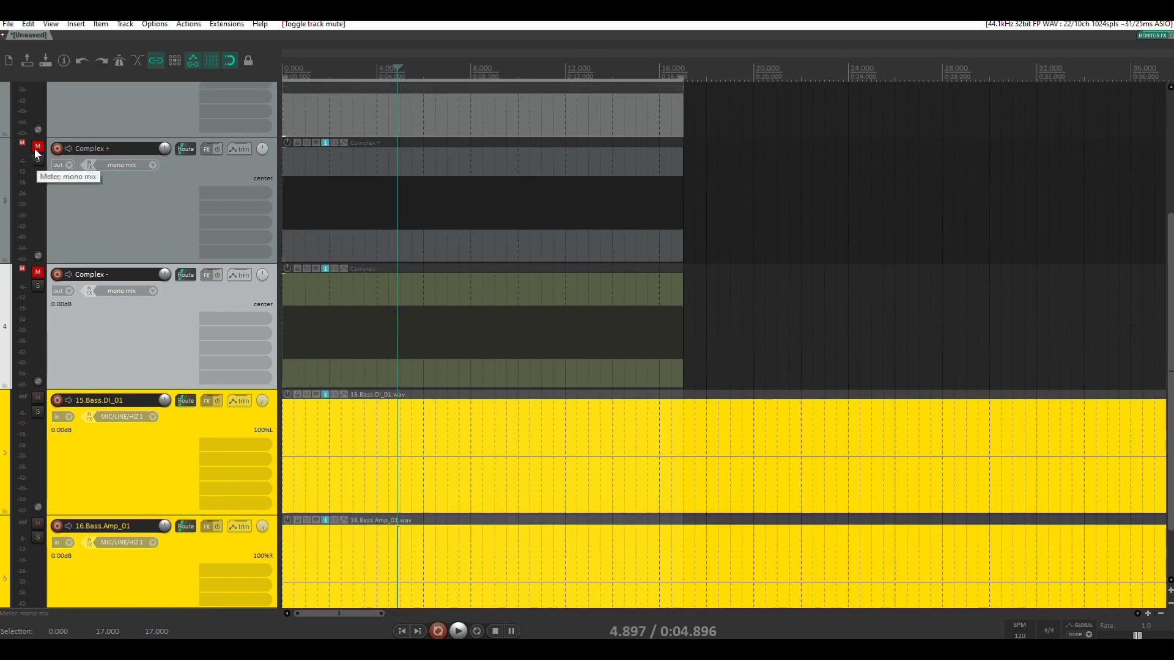
click(38, 147)
click(37, 272)
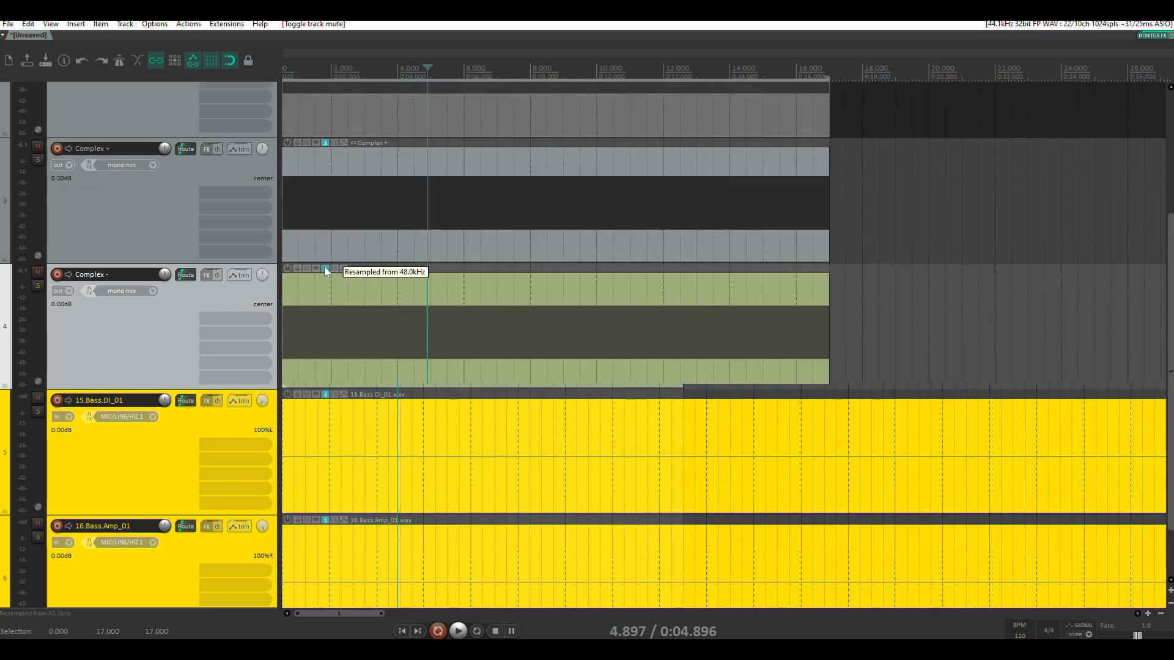
Step: Solo the Complex + and Complex - tracks
scroll(324, 266, up, 3)
scroll(608, 317, down, 3)
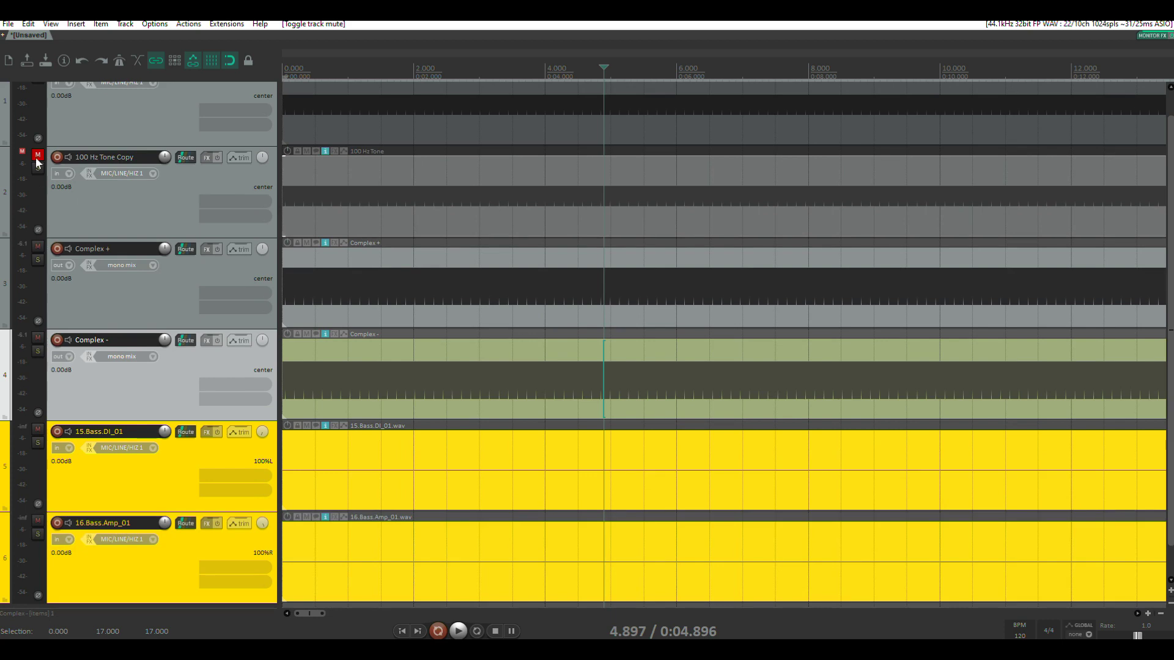
click(38, 260)
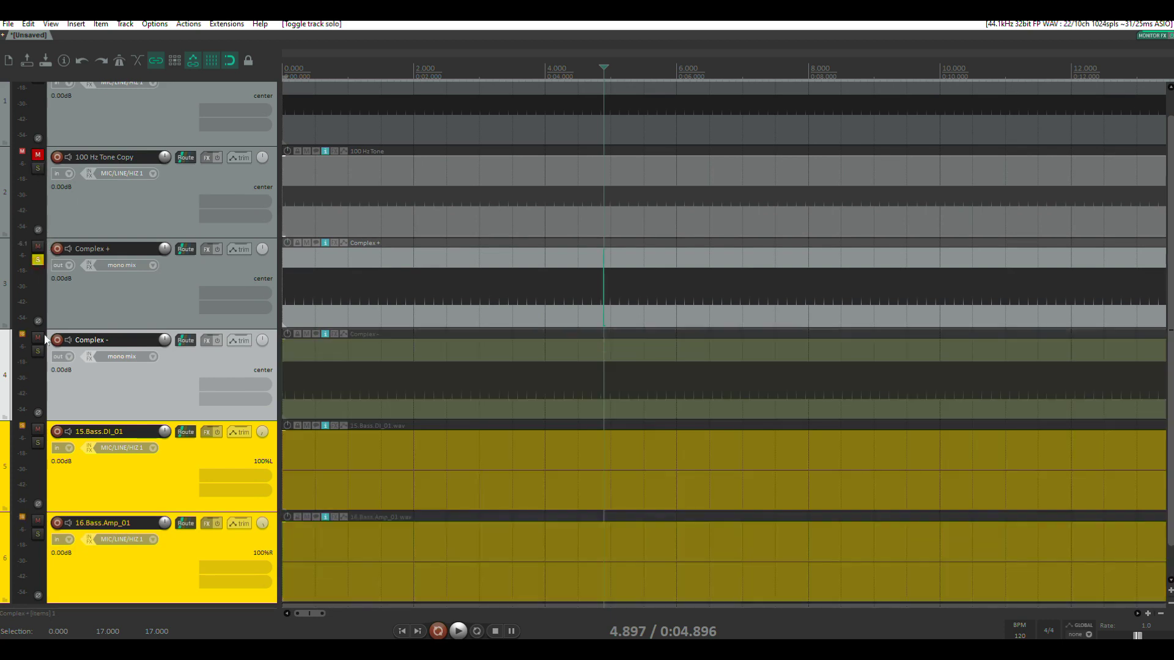
click(36, 351)
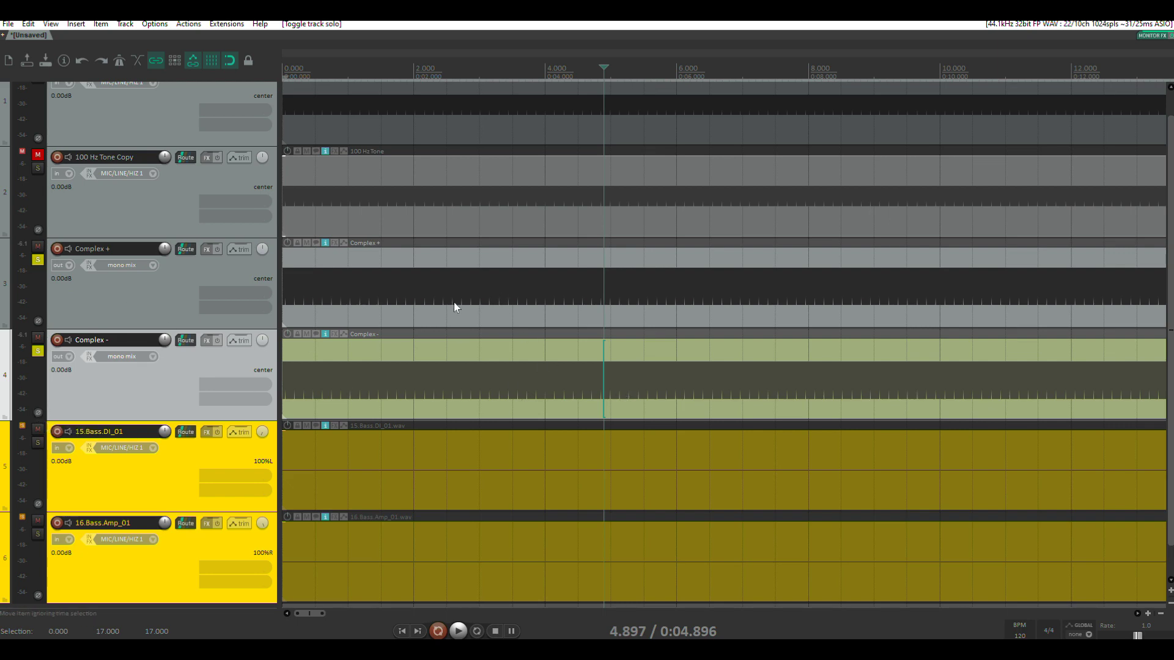
Step: Insert ReaEQ on the Complex - track and enlarge its window for a clear view of the graph and controls
right_click(208, 339)
mouse_move(239, 355)
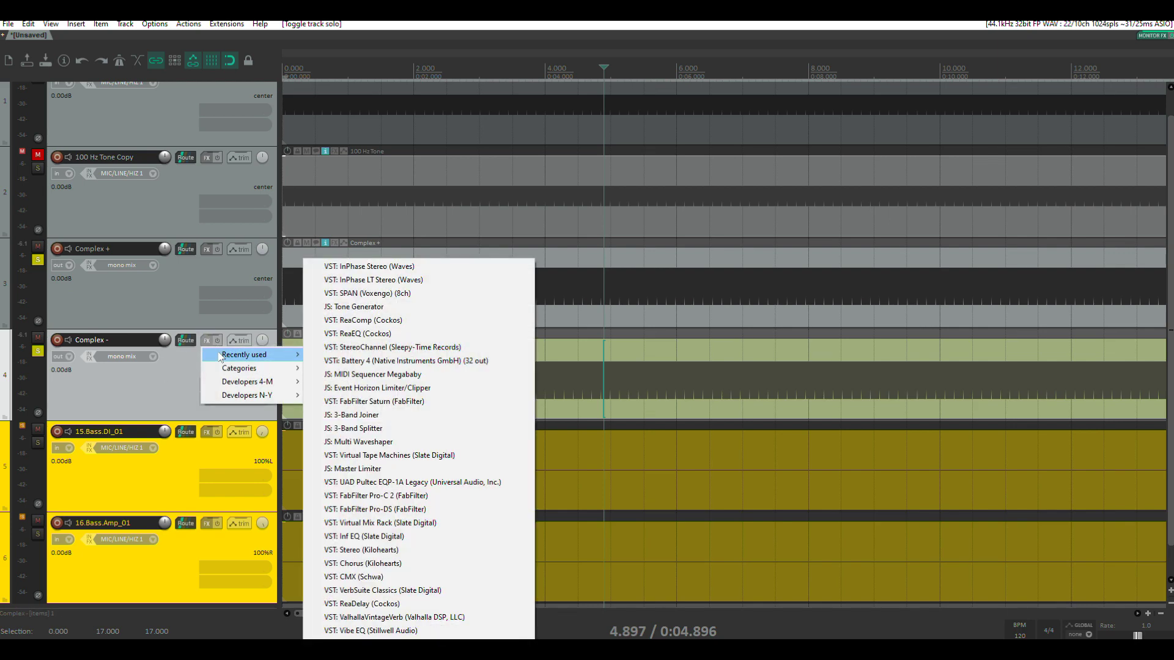
click(354, 334)
drag(208, 47, 520, 150)
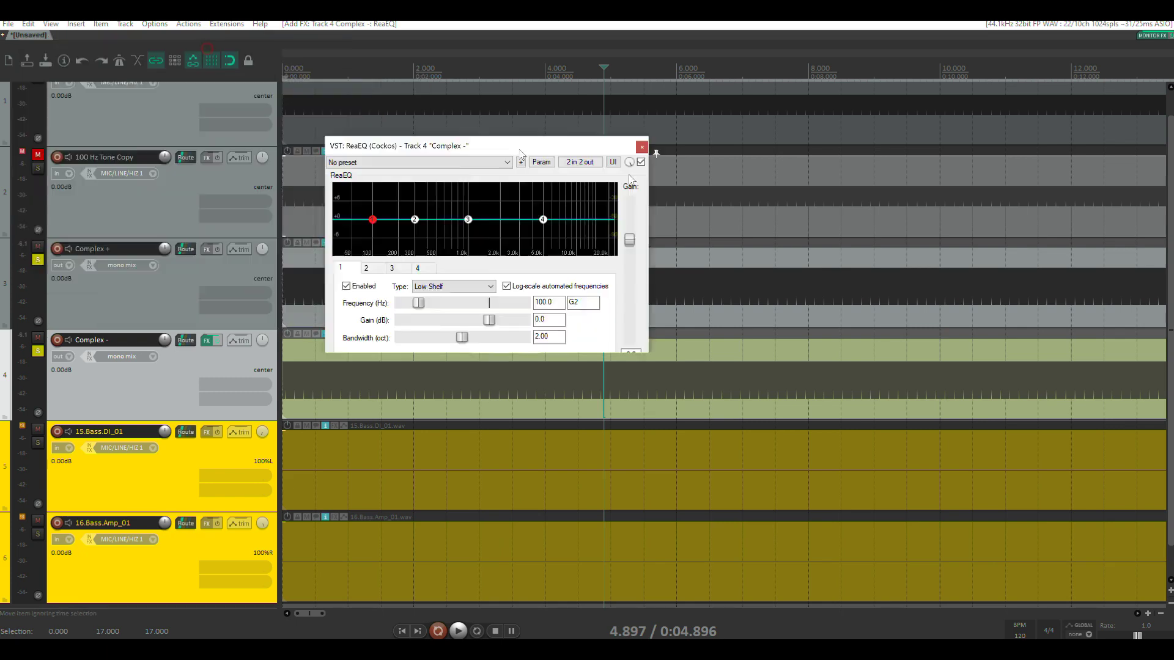
drag(630, 179, 642, 177)
drag(772, 418, 953, 541)
Step: Remove three EQ bands and make the remaining one an All Pass filter at 400 Hz
click(525, 526)
click(525, 526)
click(524, 526)
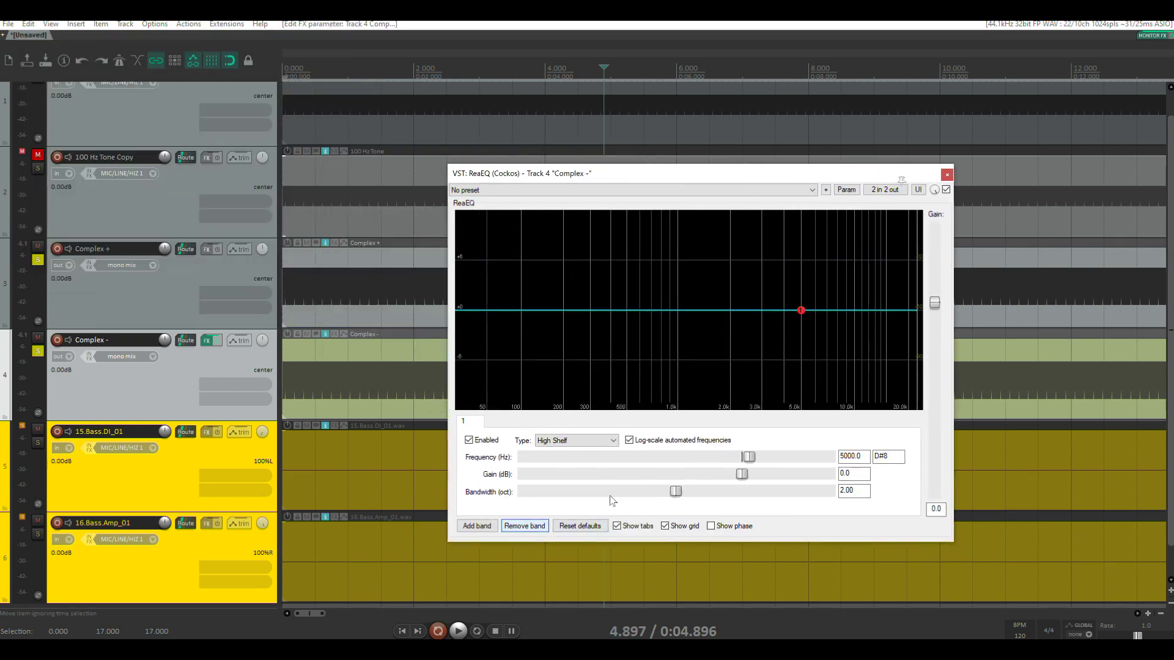
drag(866, 457, 740, 463)
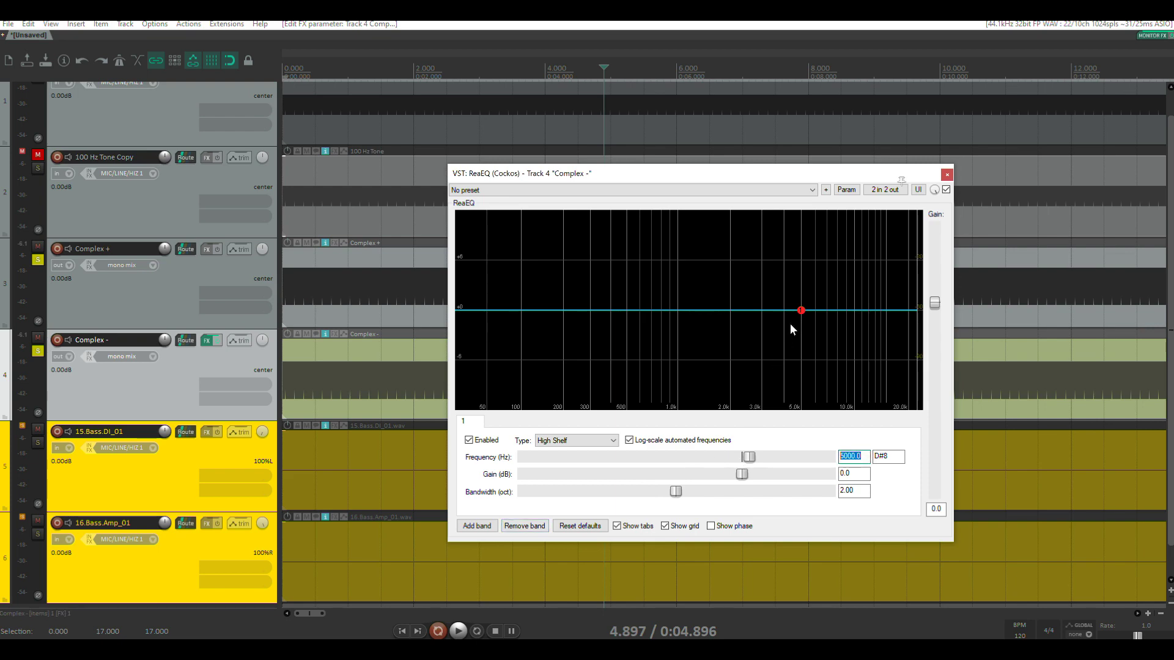
text(400)
click(563, 450)
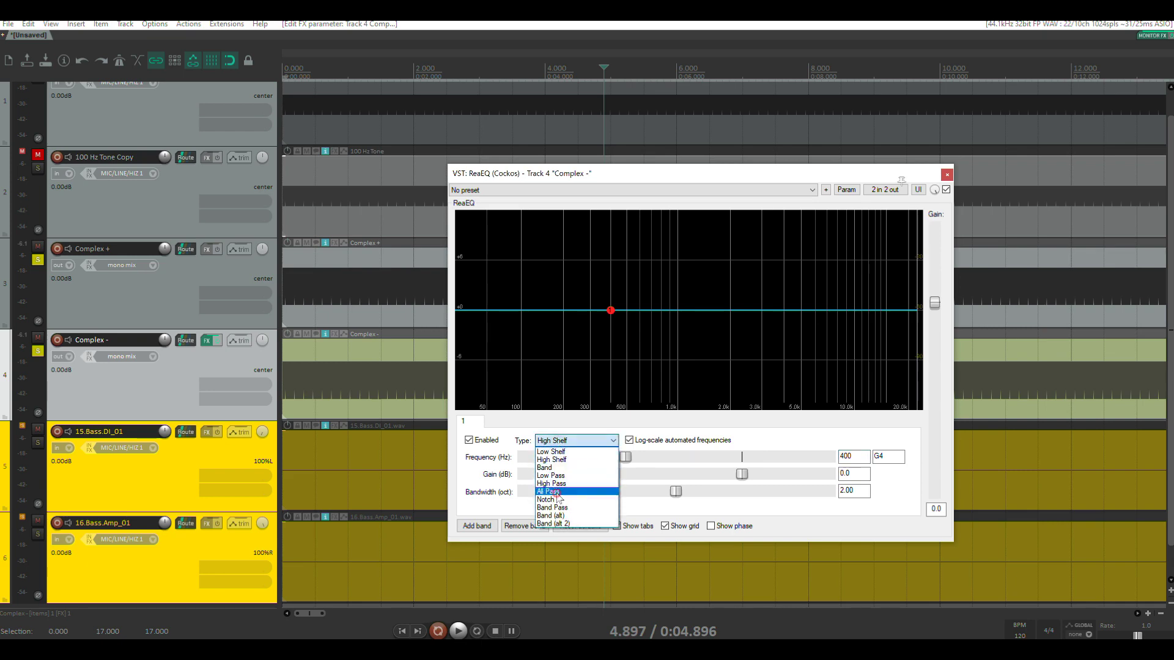
click(558, 493)
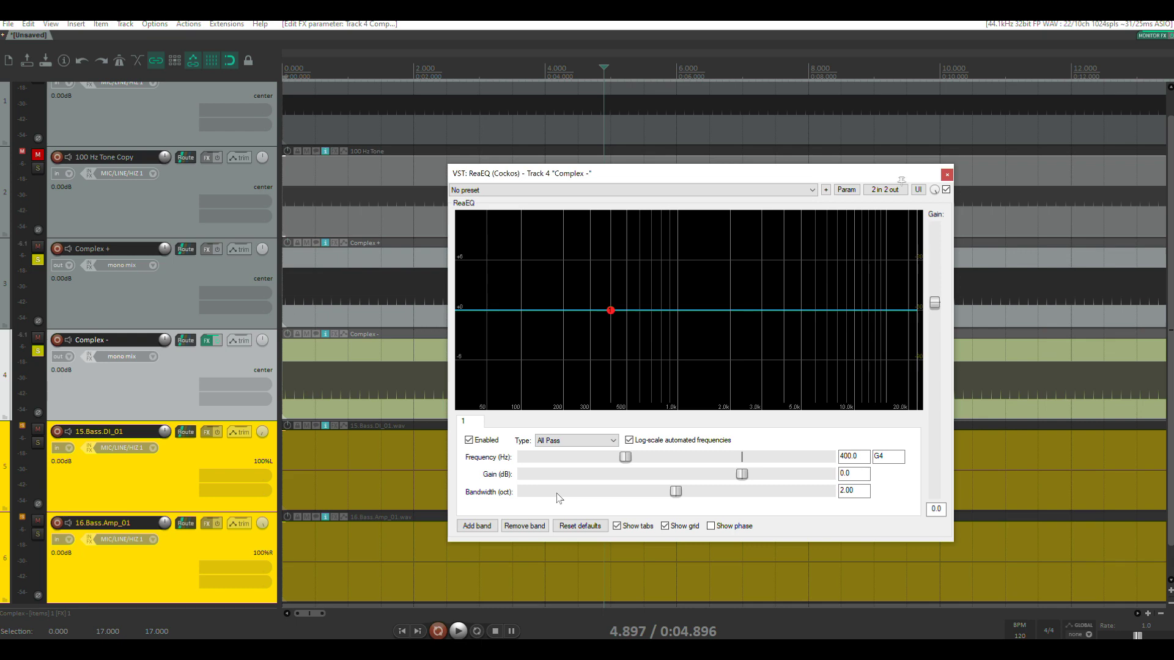
Step: Try moving the All Pass band's gain, reset it to 0 dB, and show the phase curve in the graph
drag(743, 478, 771, 480)
double_click(771, 479)
click(712, 527)
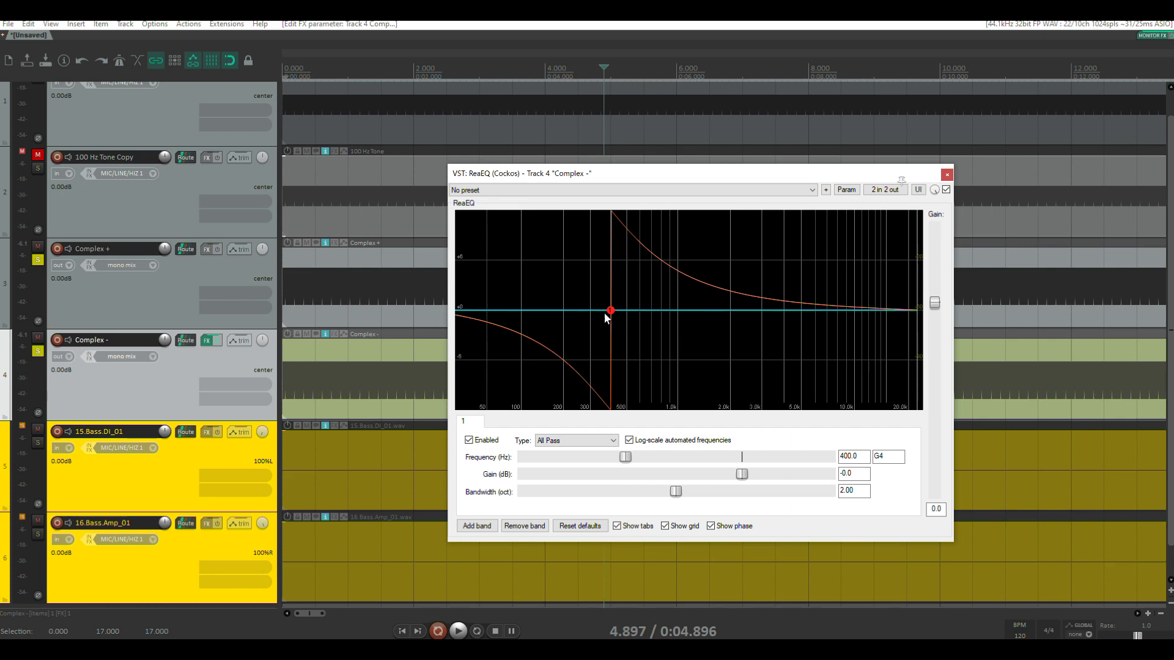
Step: Narrow the All Pass bandwidth to 0.01 octaves and audition both Complex tracks together
drag(678, 497, 587, 492)
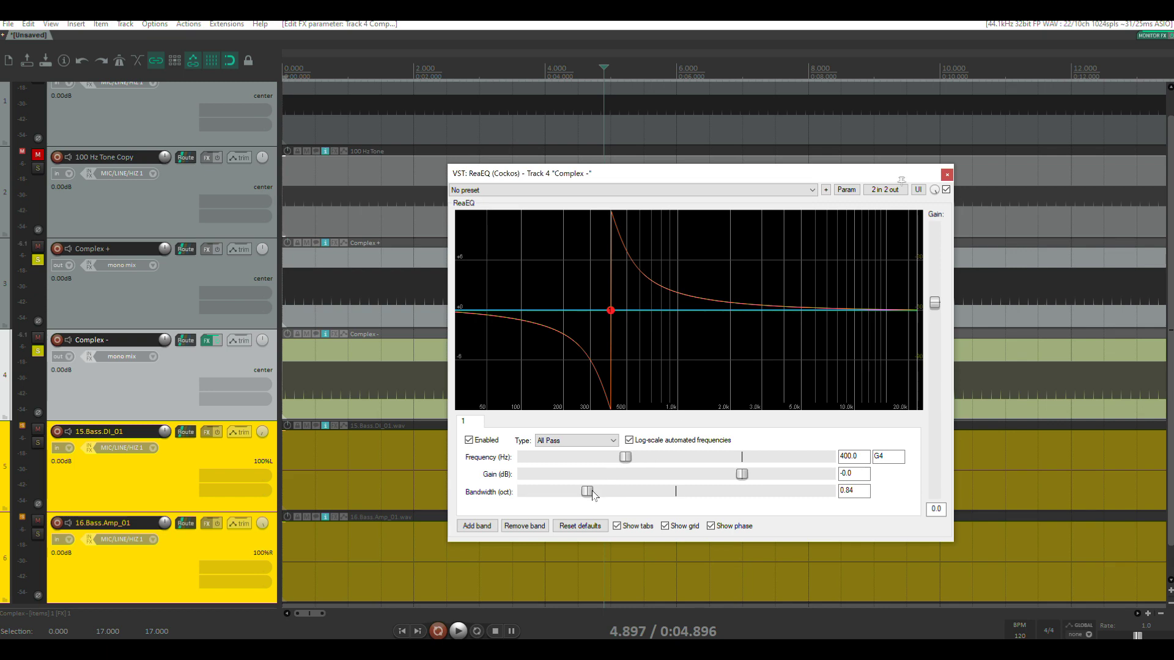
drag(592, 493, 498, 499)
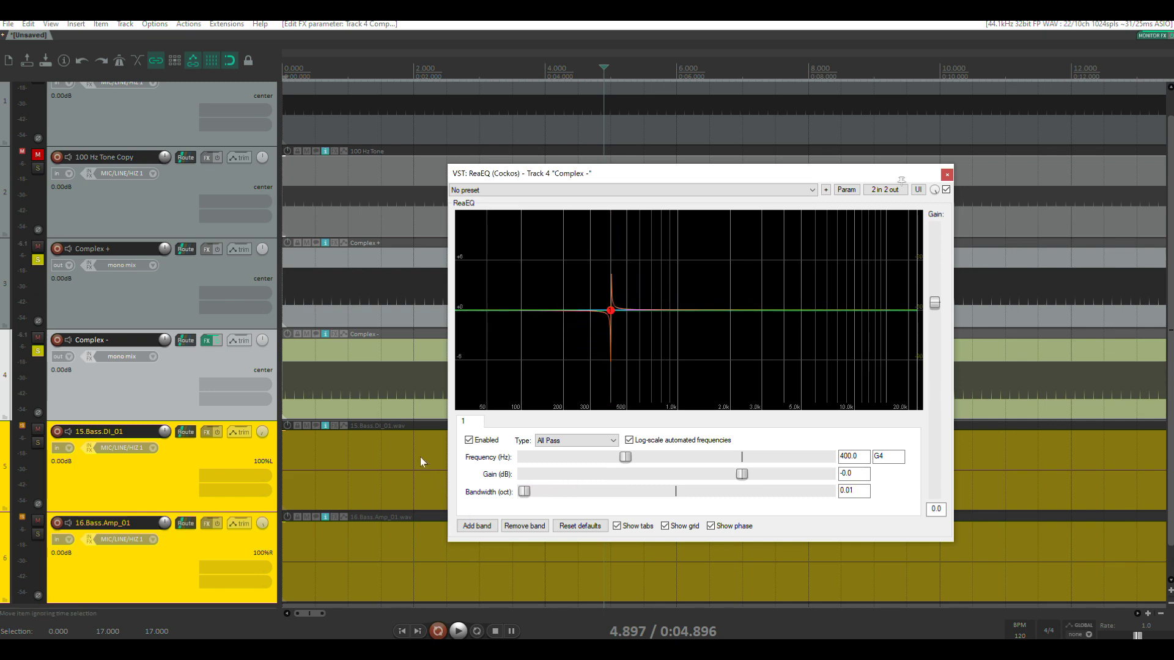
key(space)
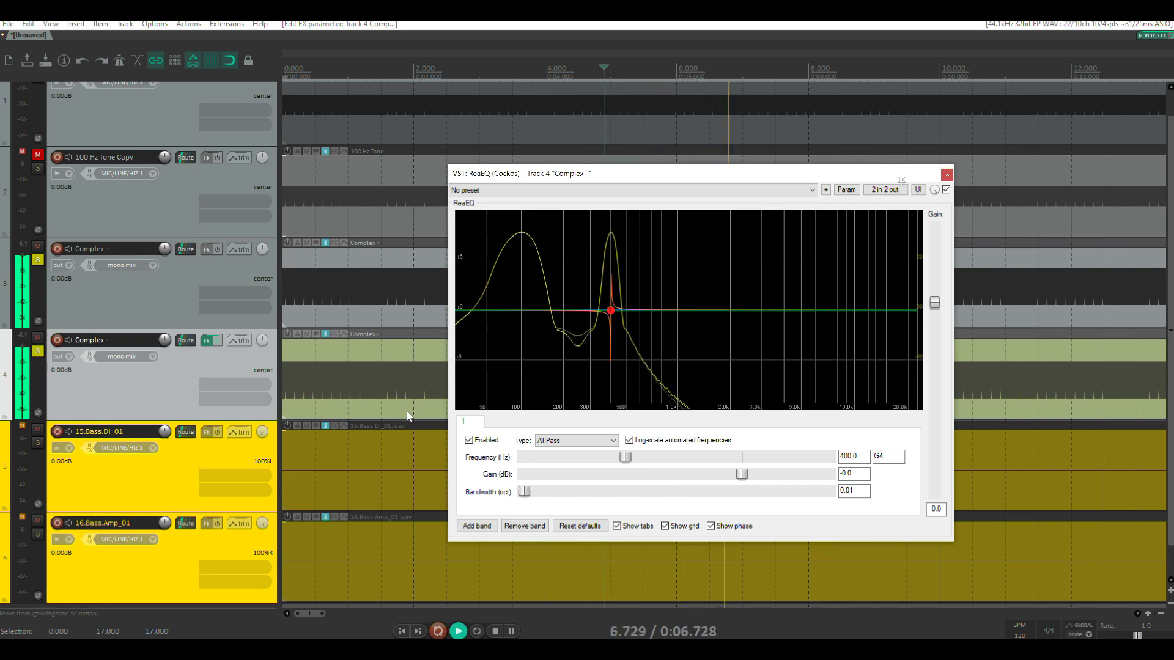
key(space)
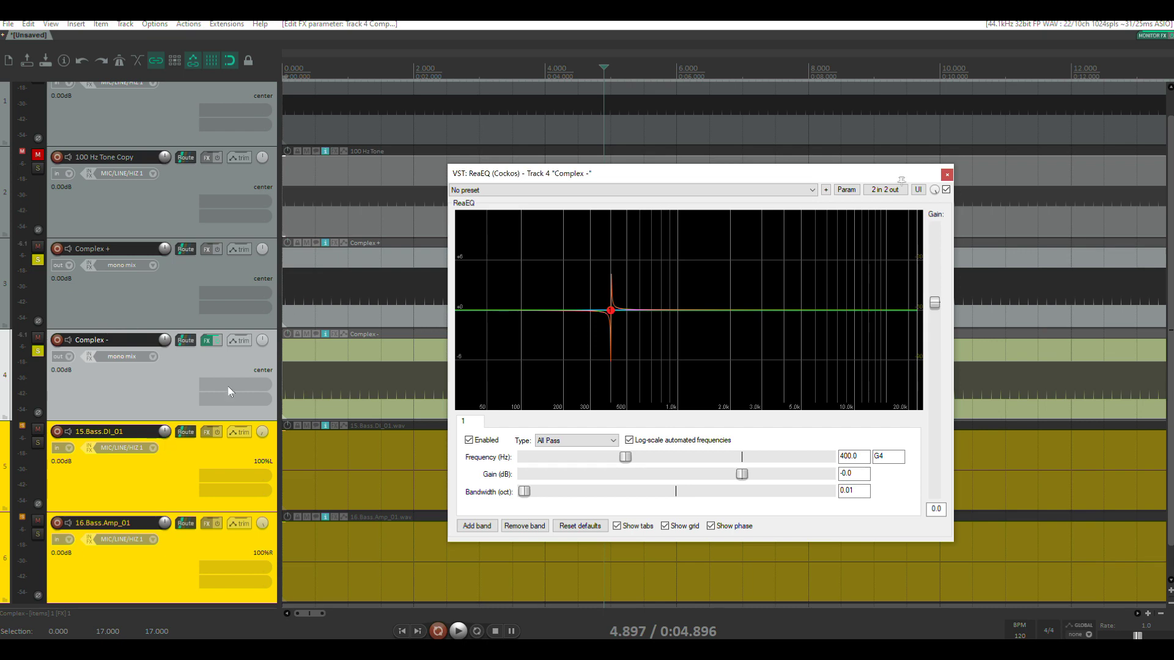
Step: Audition both Complex tracks with the Complex - effects bypassed, and play them again with the effects re-enabled
click(217, 341)
key(space)
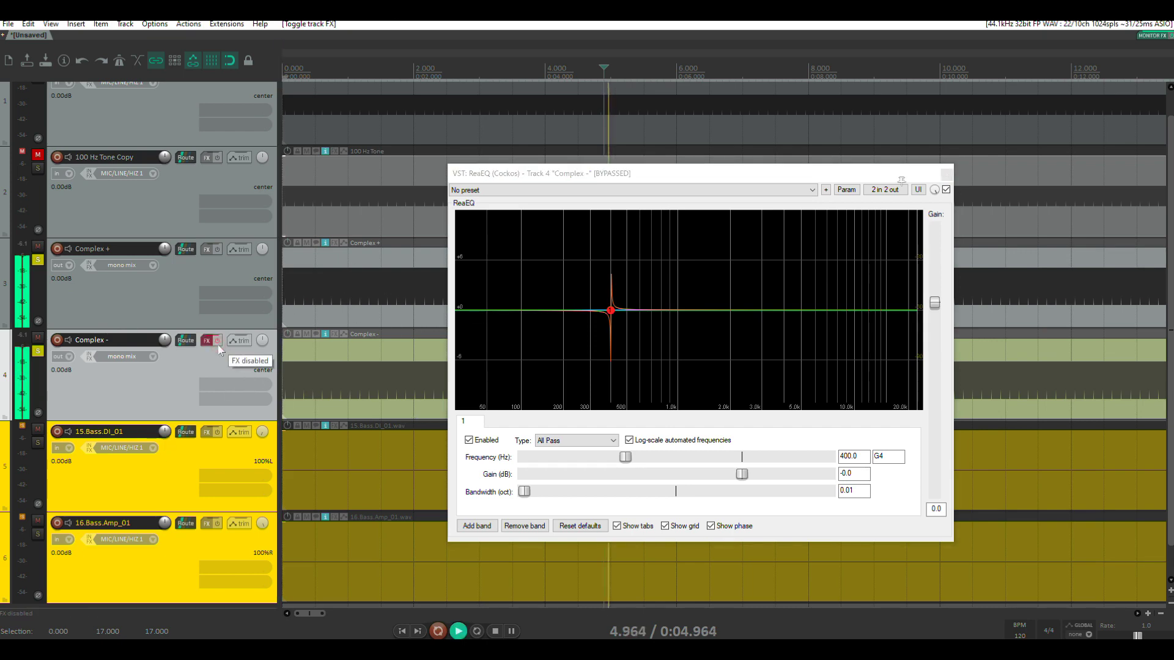
key(space)
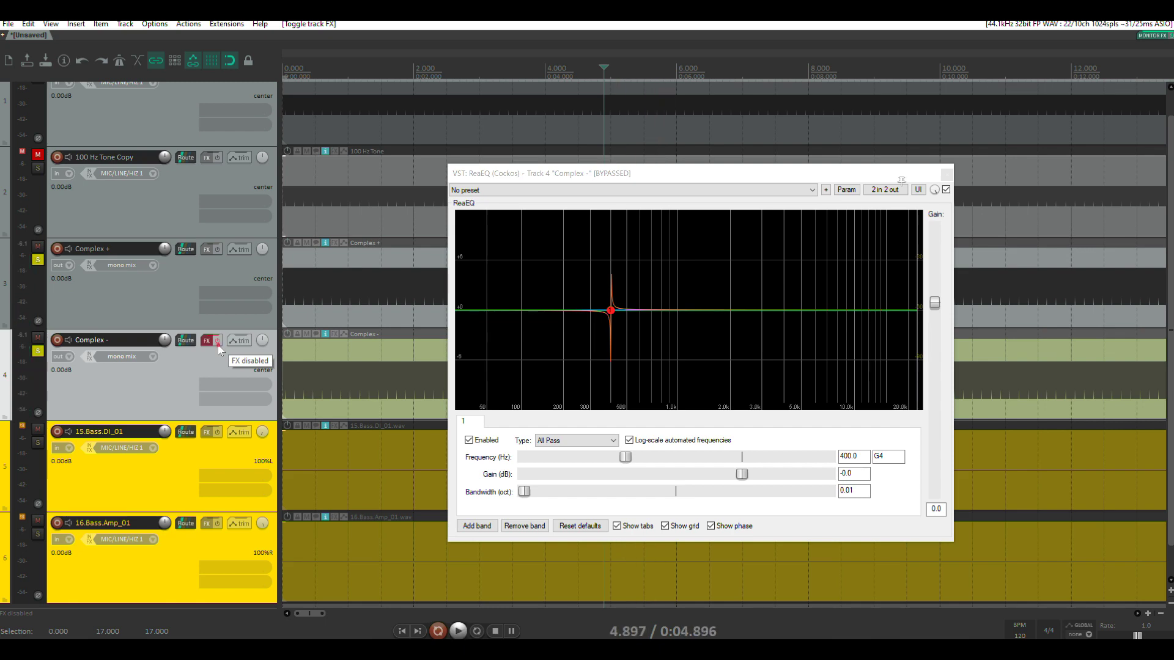
click(217, 341)
key(space)
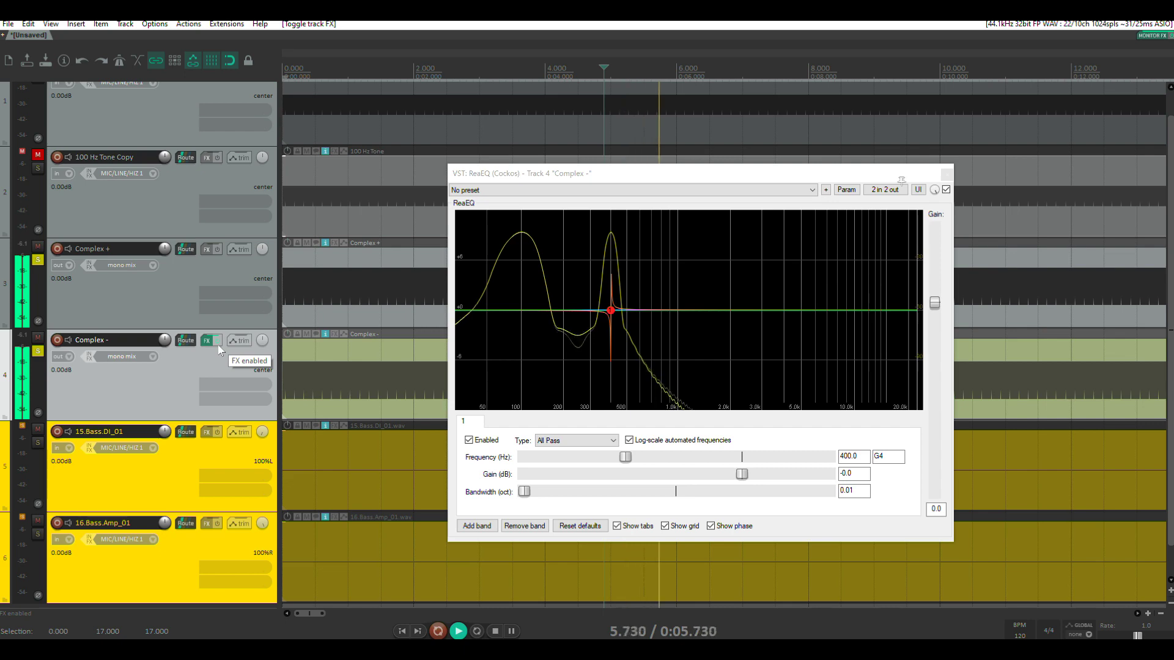
Step: Stop playback, invert the phase of the Complex - track, and audition both Complex tracks with its All Pass EQ active
key(space)
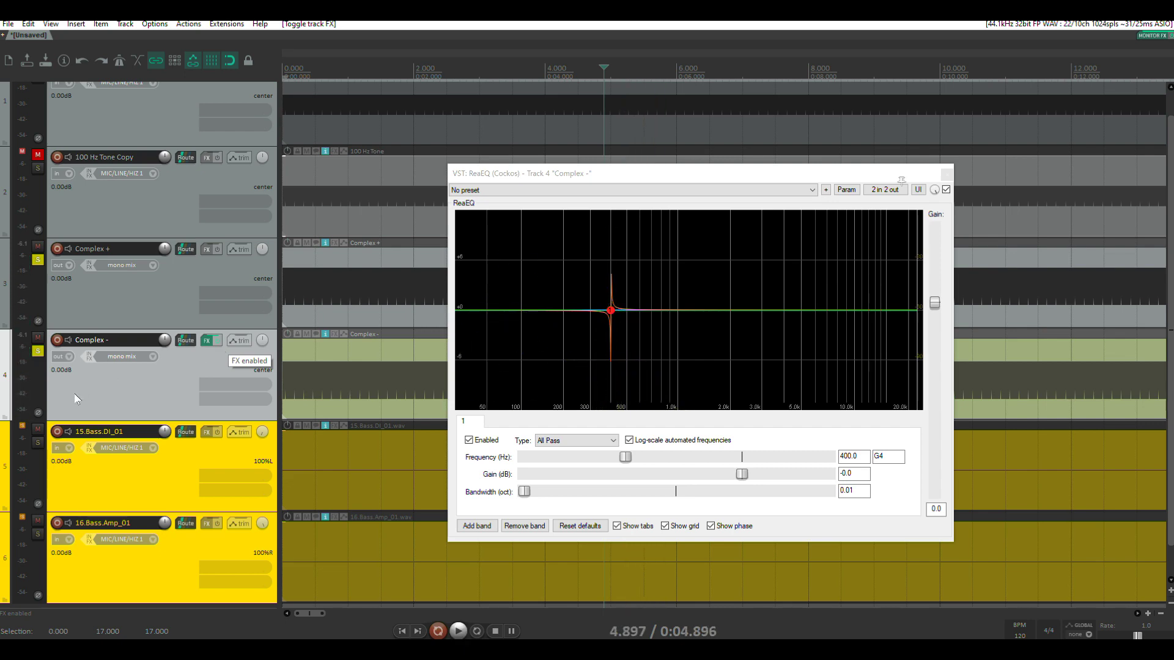
click(36, 414)
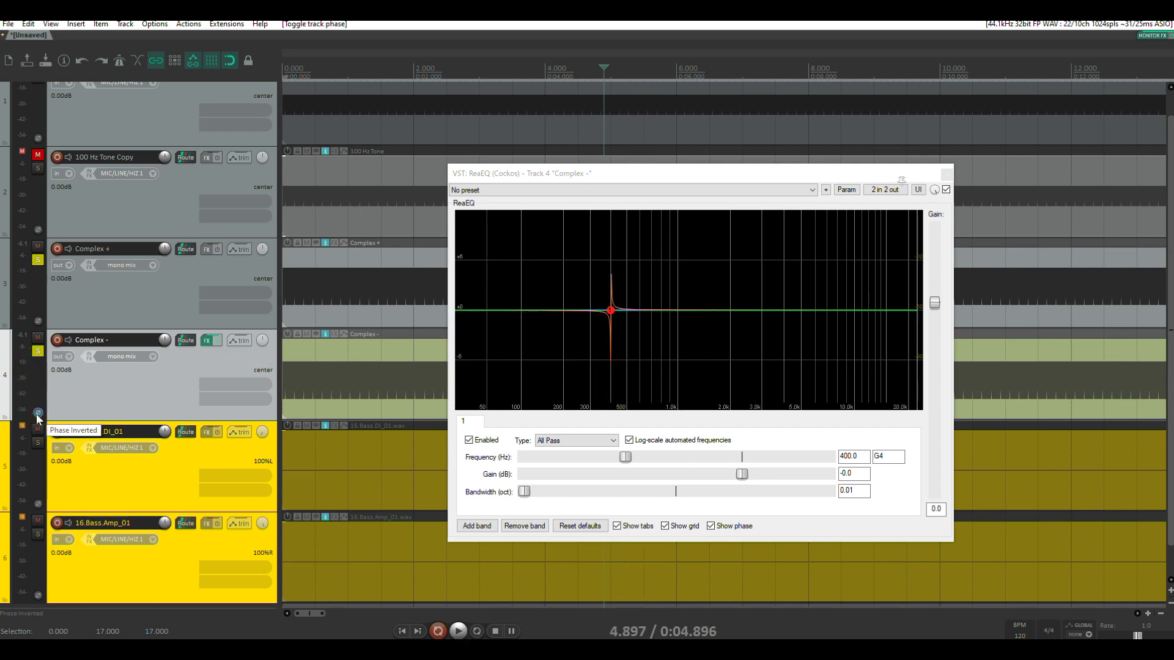
key(space)
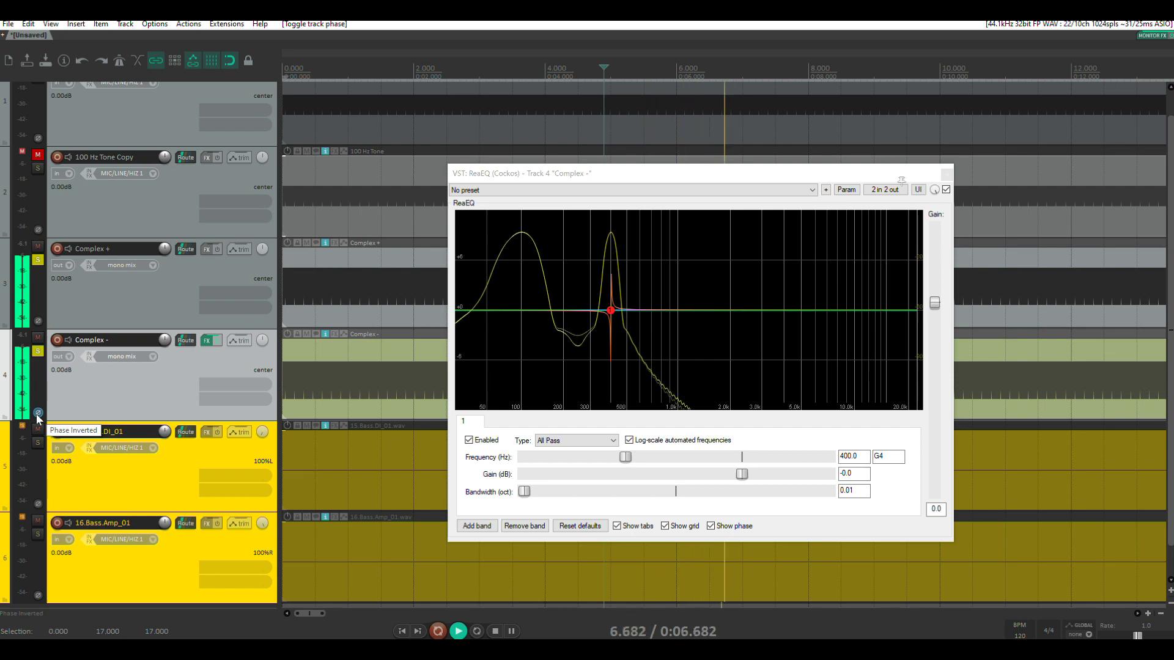
key(space)
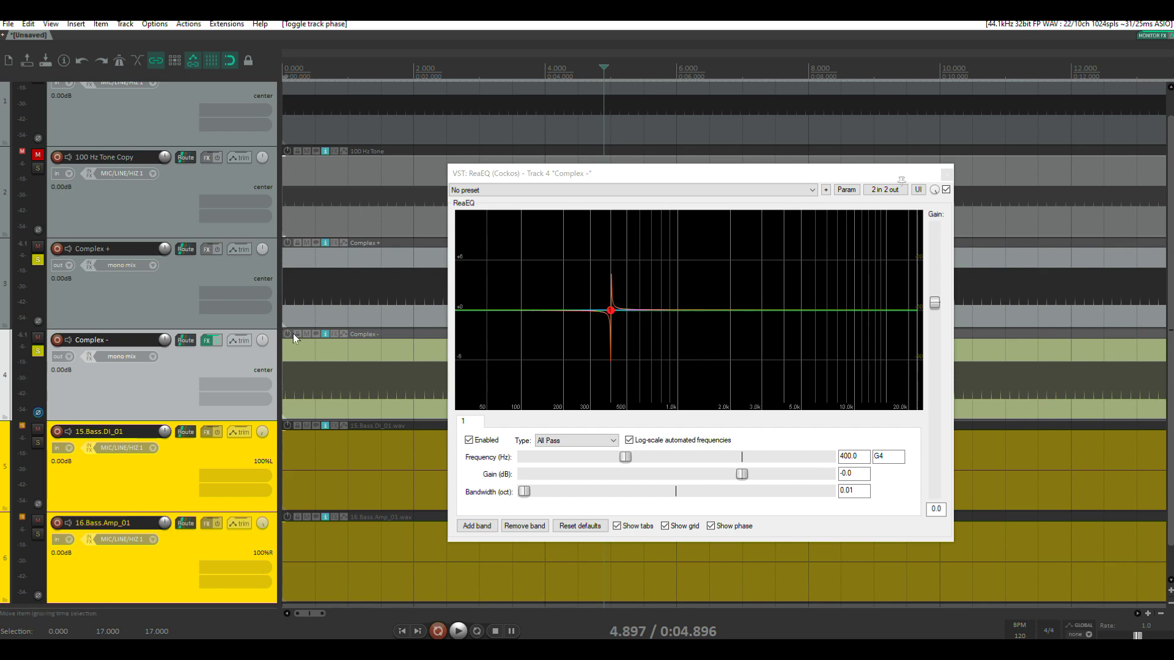
Step: Bypass the Complex - effects and audition both Complex tracks with the phase still inverted
click(217, 341)
key(space)
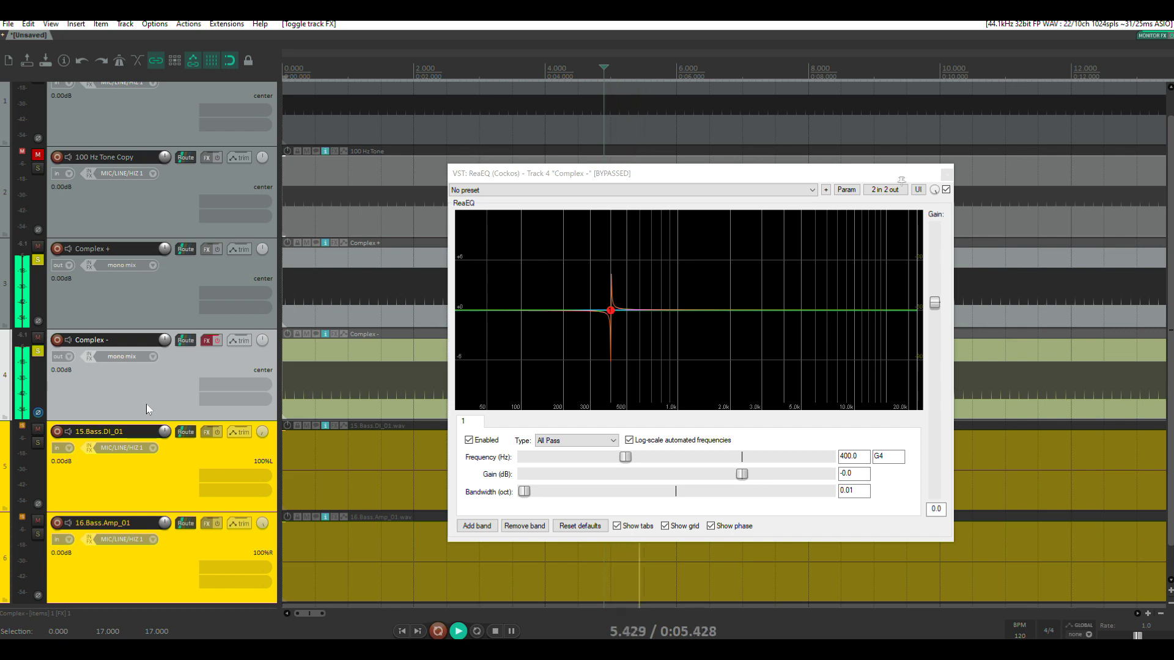
key(space)
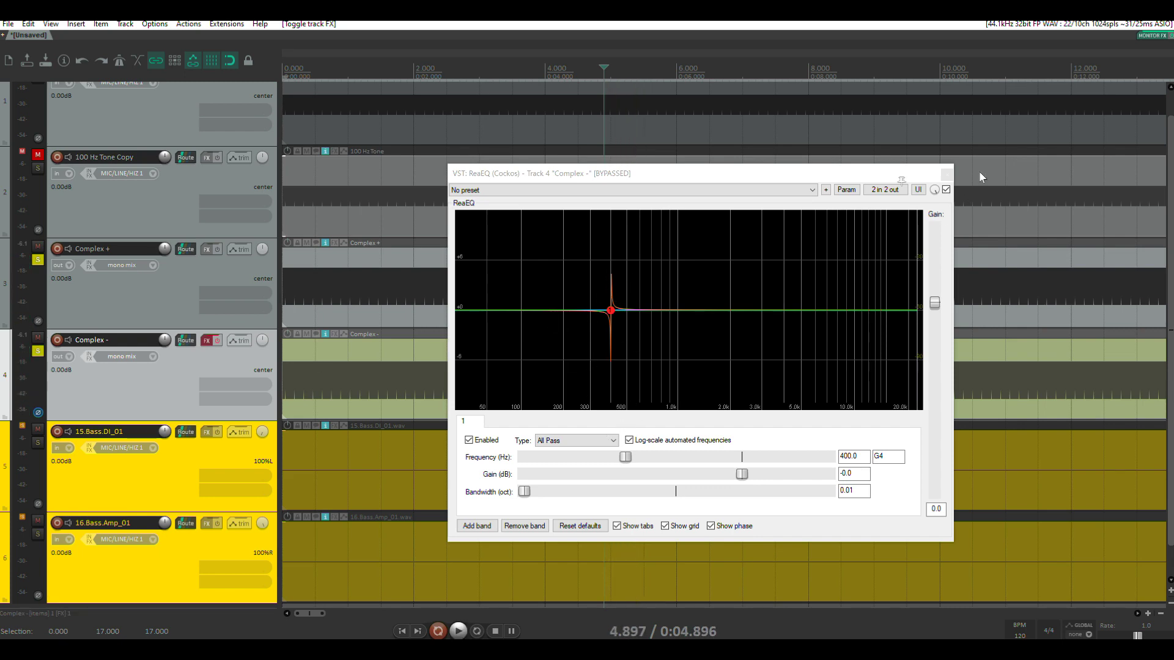
Step: Close the EQ window and restore the Complex - track to enabled effects and normal phase
click(948, 174)
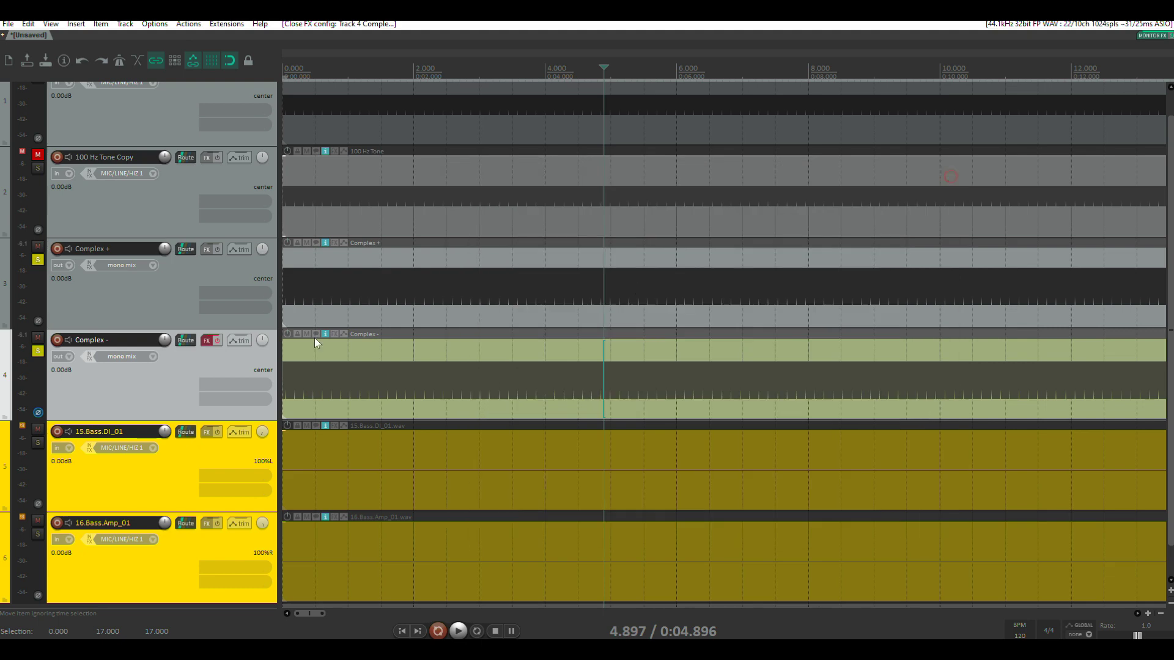
click(218, 341)
click(39, 414)
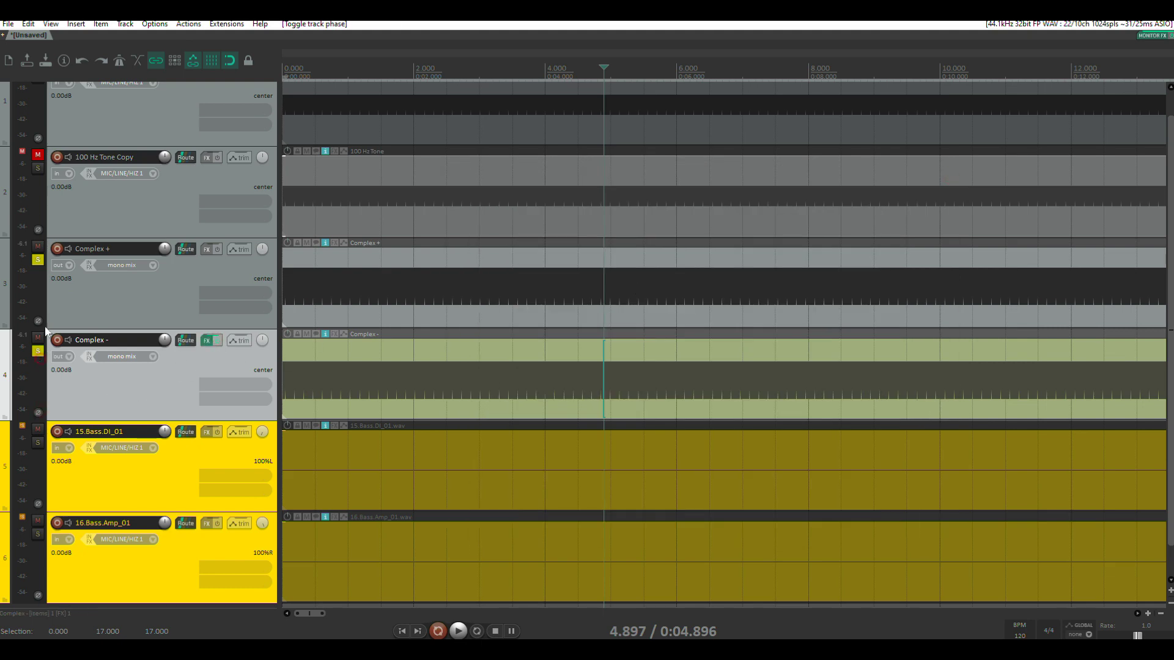
Step: Unsolo both Complex tracks and mute them
click(37, 260)
click(37, 351)
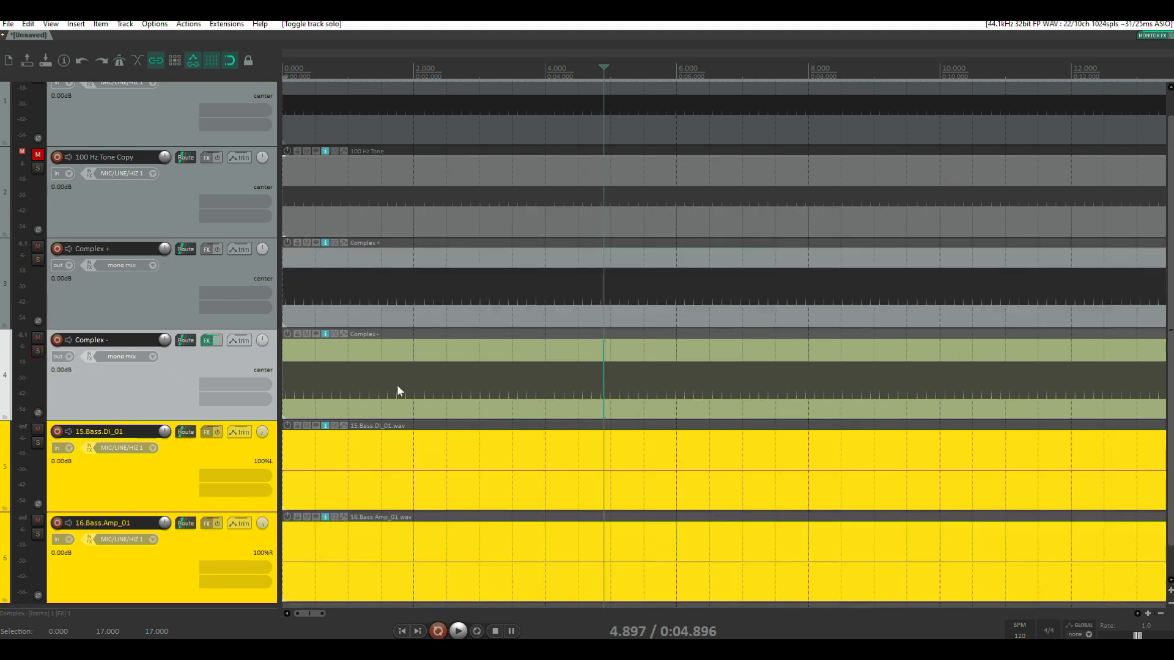
scroll(481, 376, down, 5)
click(38, 246)
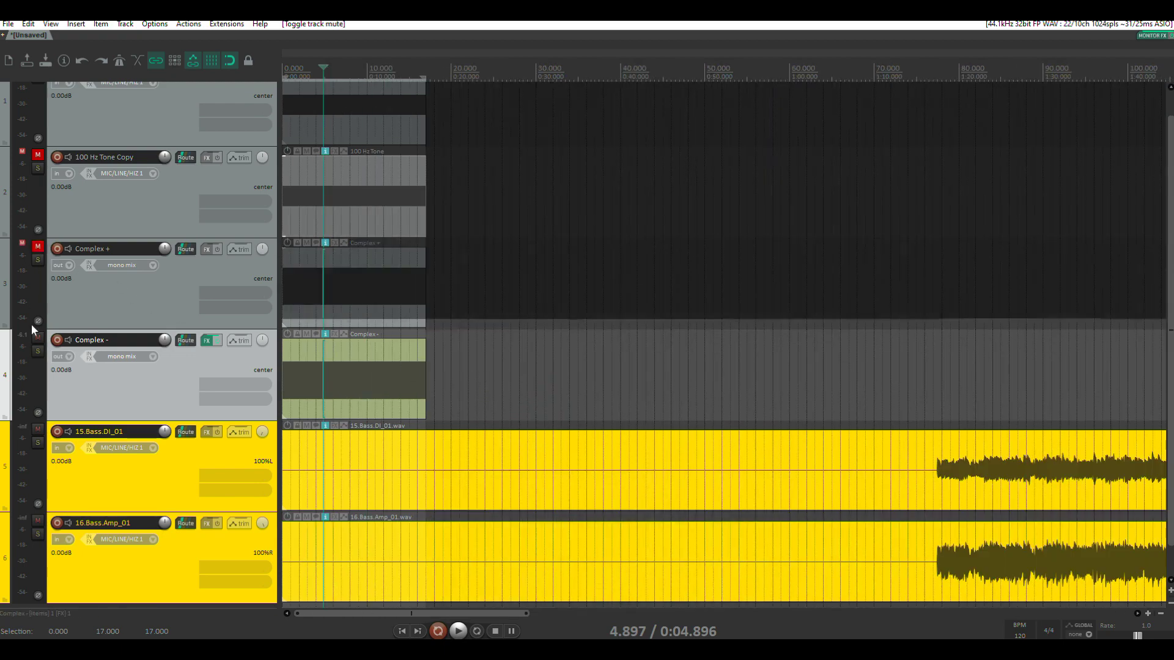
click(38, 338)
Step: Place the edit cursor at 78.000, near the start of the first played passage on the bass tracks
scroll(523, 449, down, 5)
scroll(428, 459, down, 3)
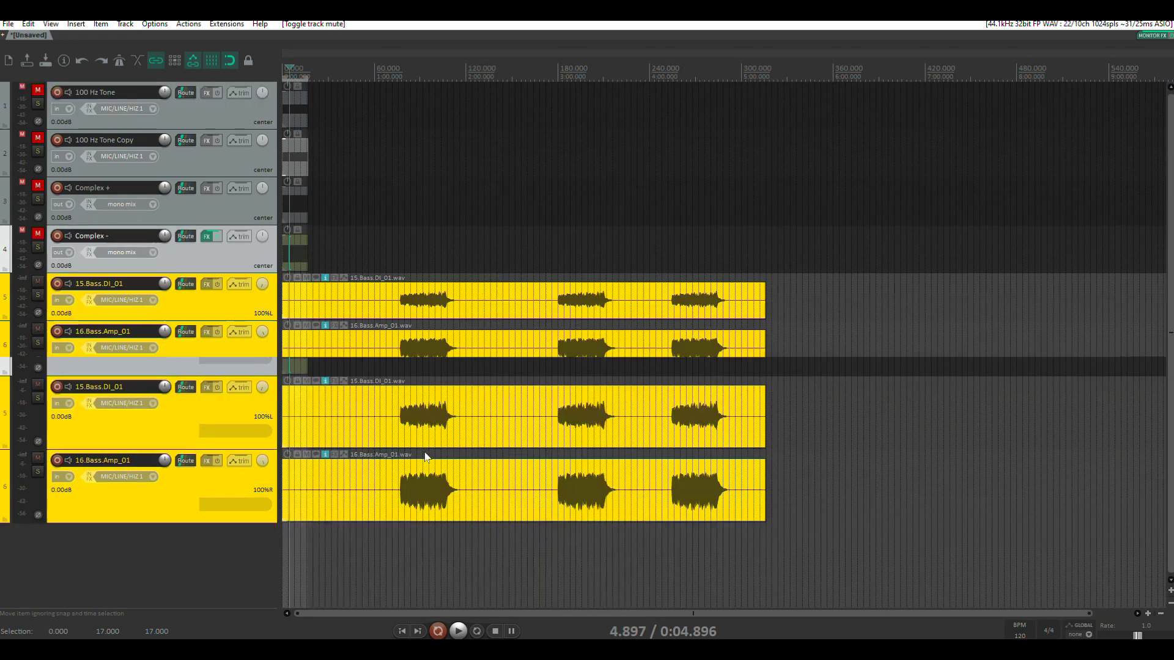
scroll(514, 332, up, 5)
scroll(531, 331, up, 3)
scroll(531, 331, up, 2)
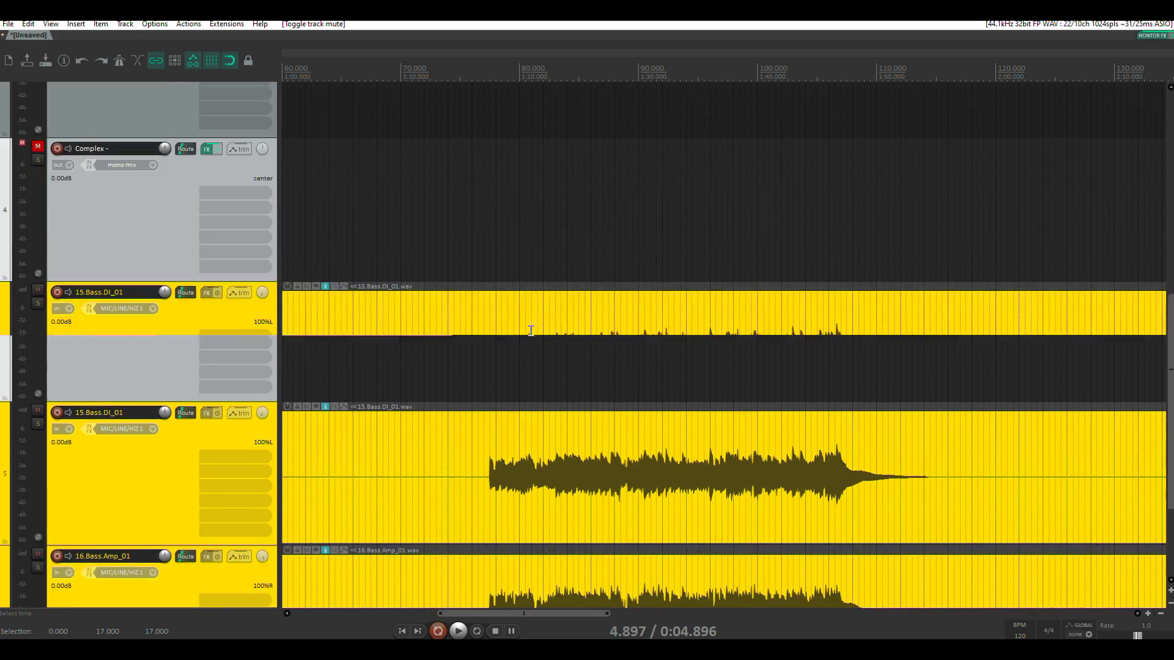
scroll(695, 372, up, 3)
scroll(679, 369, down, 1)
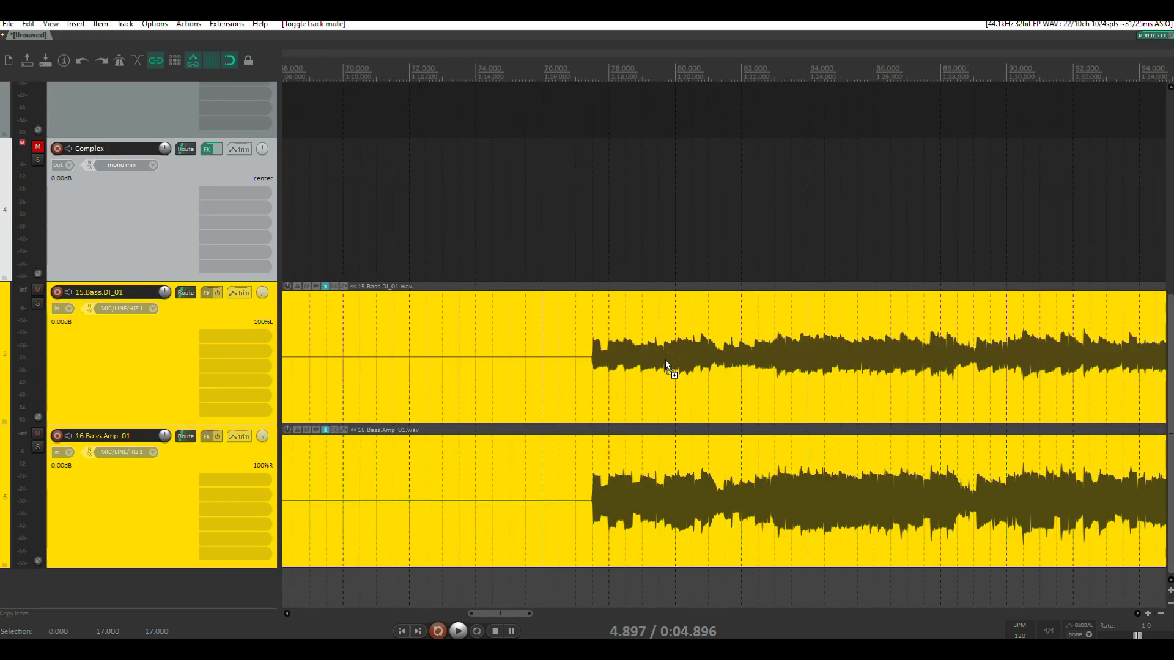
scroll(674, 367, down, 2)
scroll(409, 389, down, 3)
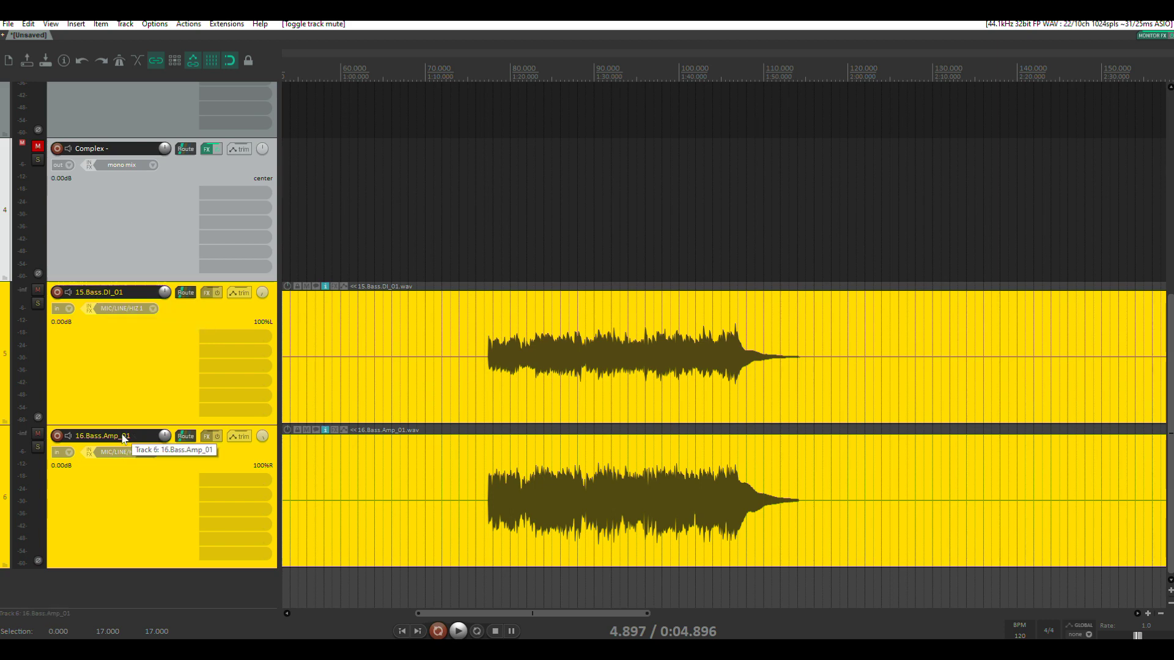
click(496, 191)
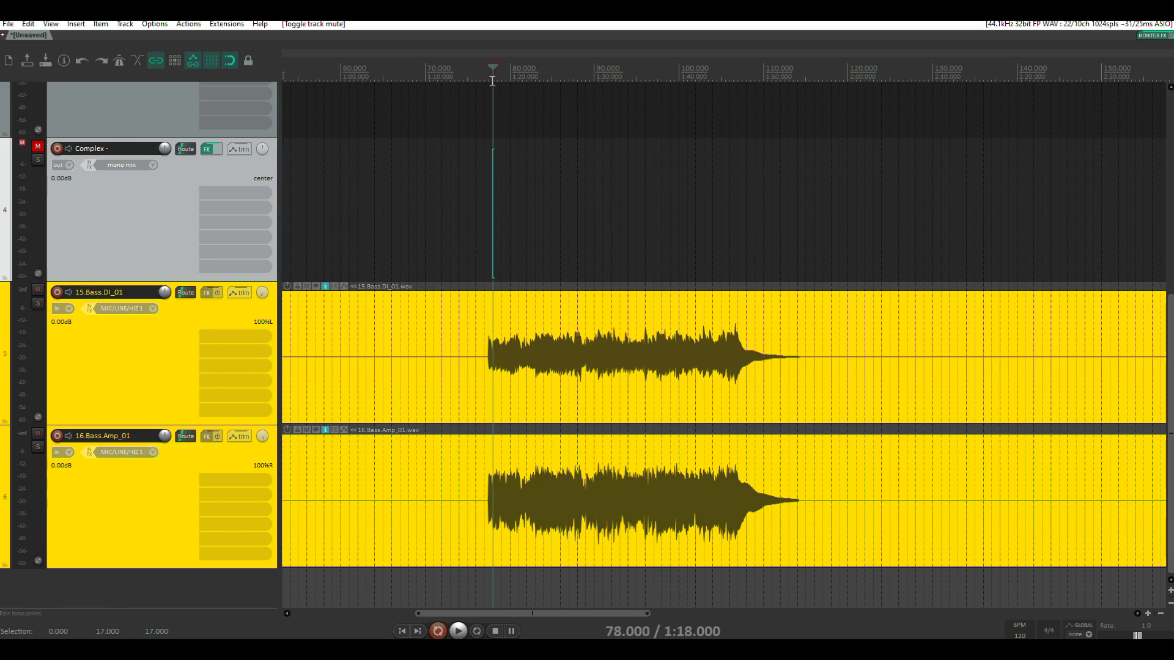
Step: Reset the pan of both bass tracks to center and audition them together
double_click(262, 436)
key(space)
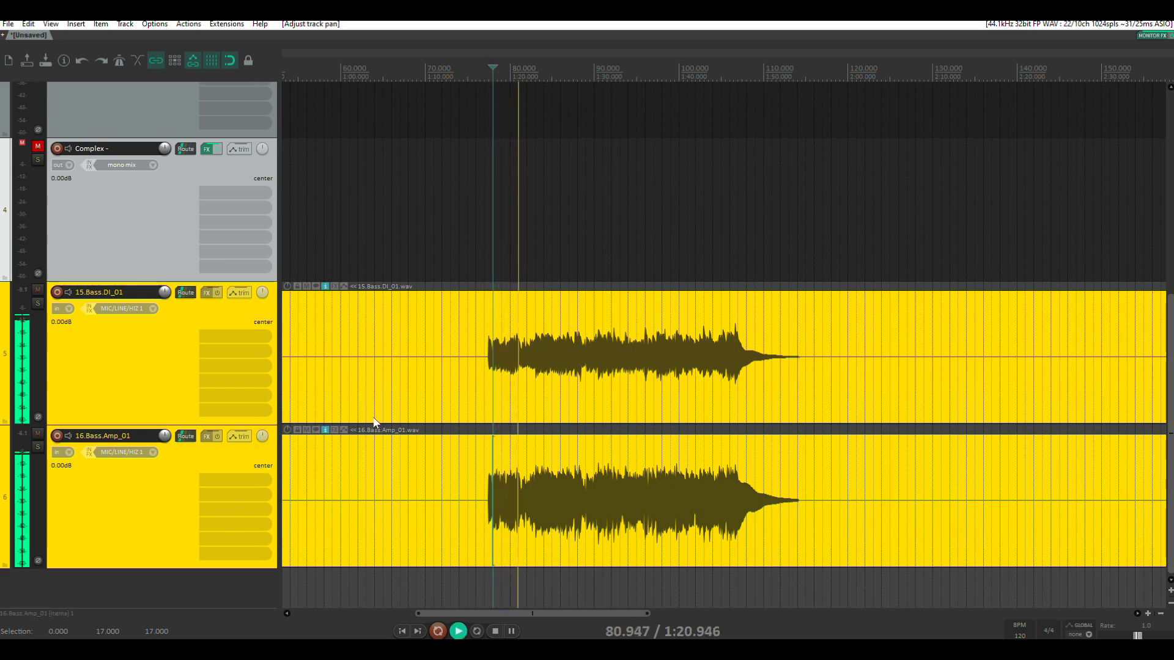
key(space)
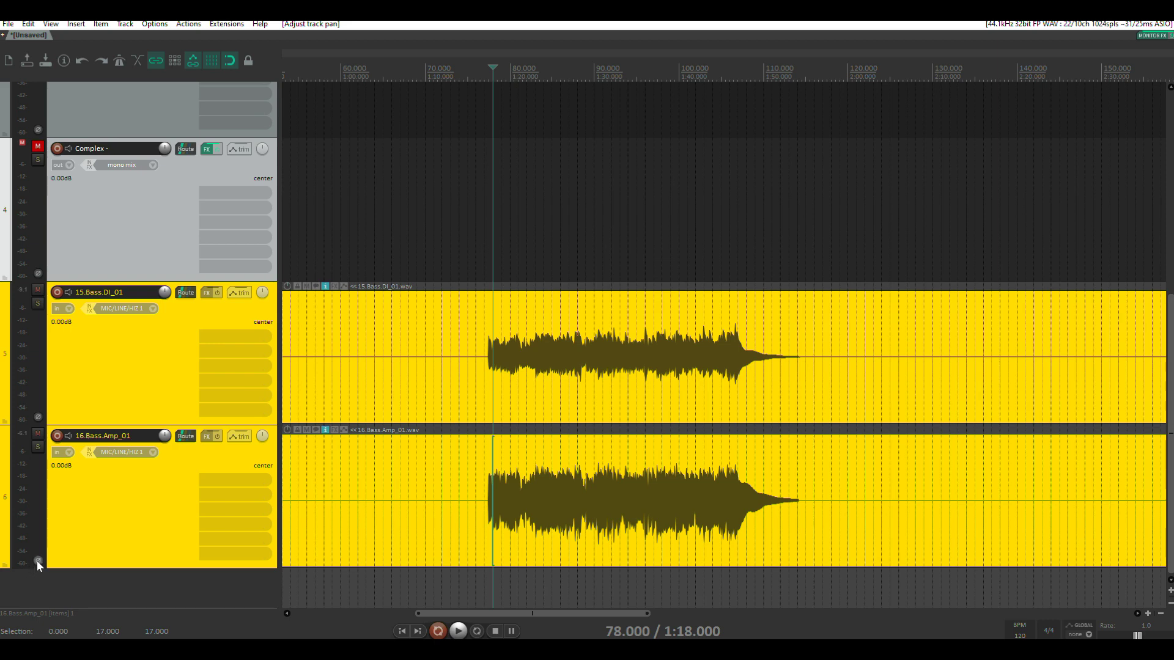
Step: Invert the phase of the 16.Bass.Amp_01 track and audition it together with the DI track
click(95, 523)
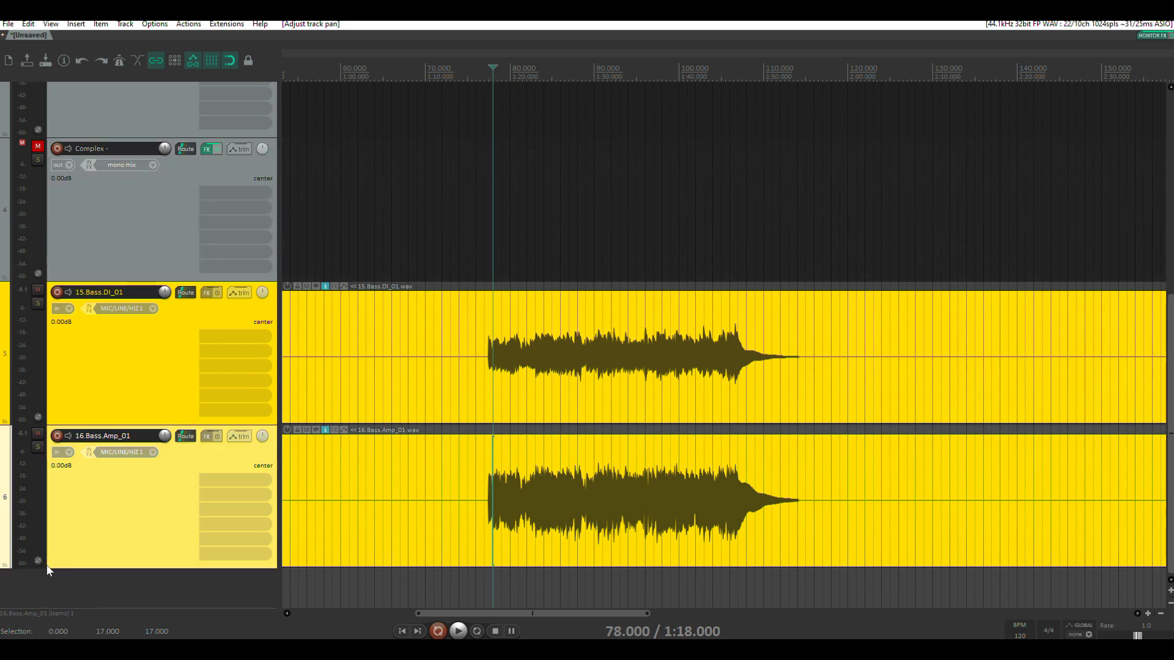
click(38, 561)
key(space)
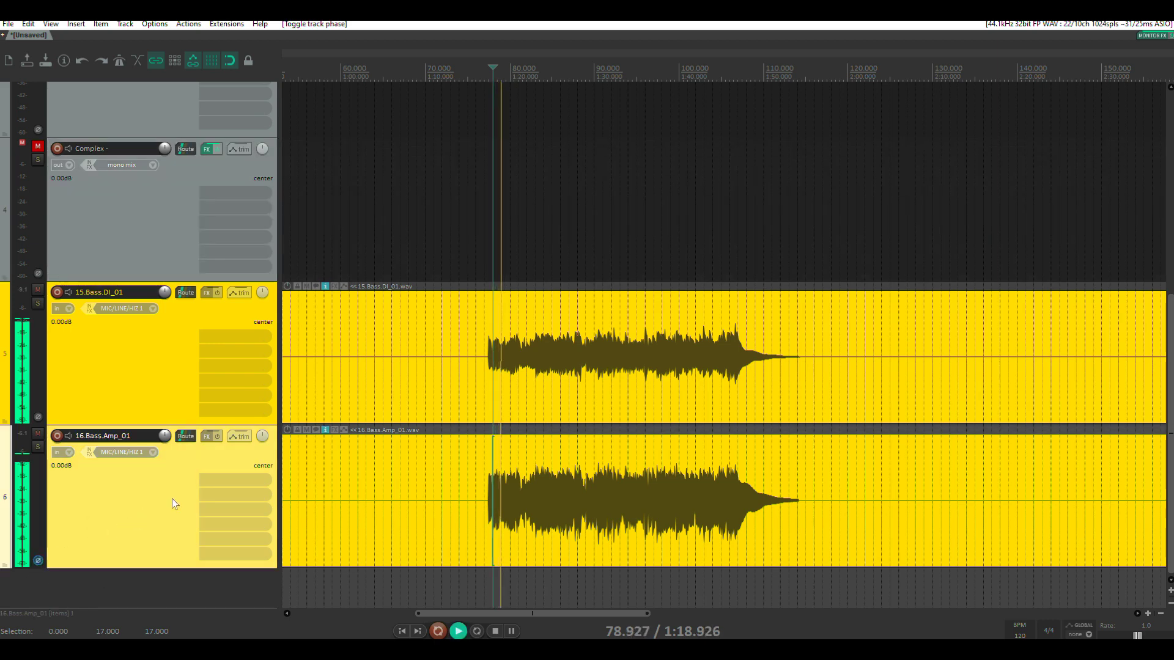
key(space)
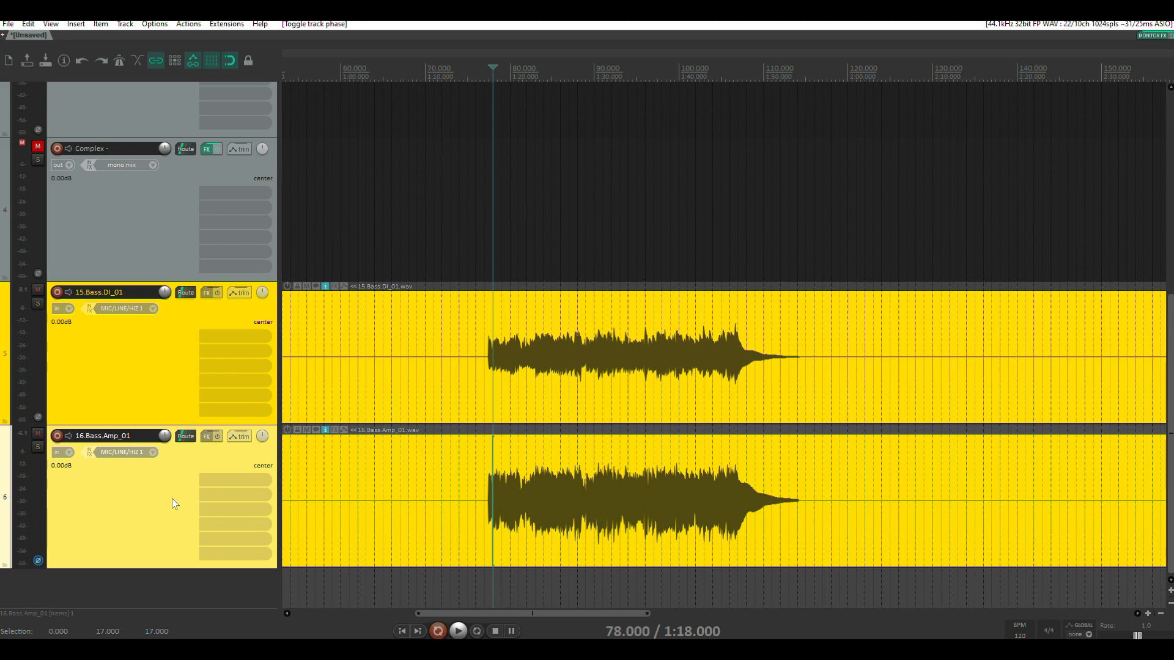
Step: Open the monitoring effects with the SPAN analyzer, shrink the window, and position it clear of the track controls
click(1150, 37)
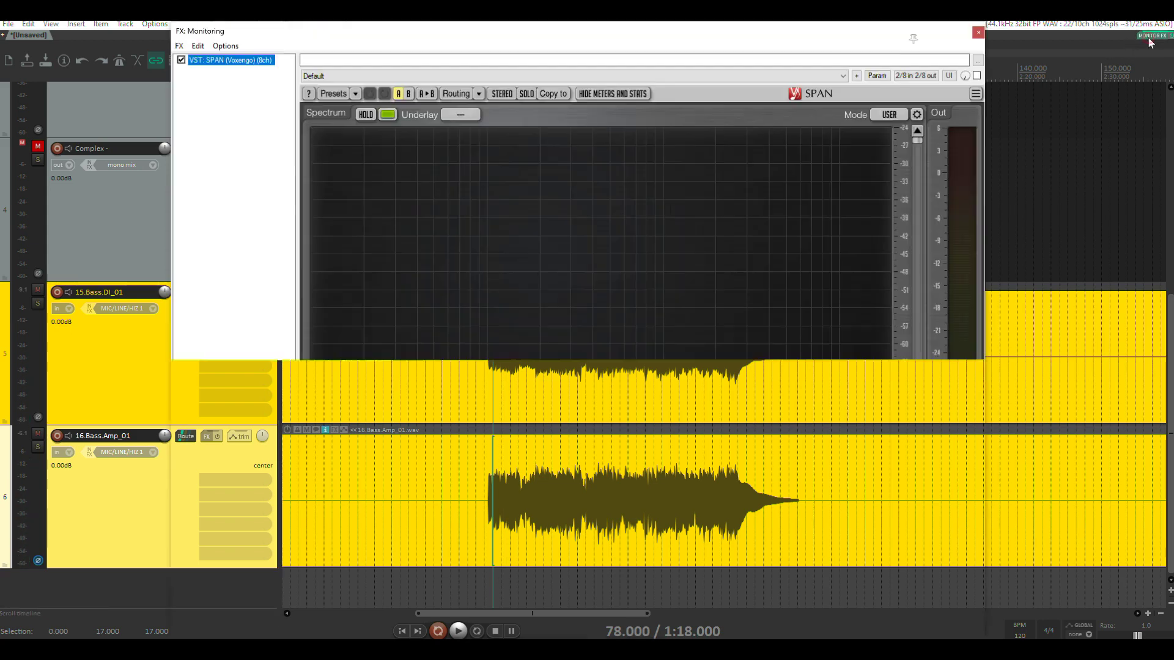
click(978, 32)
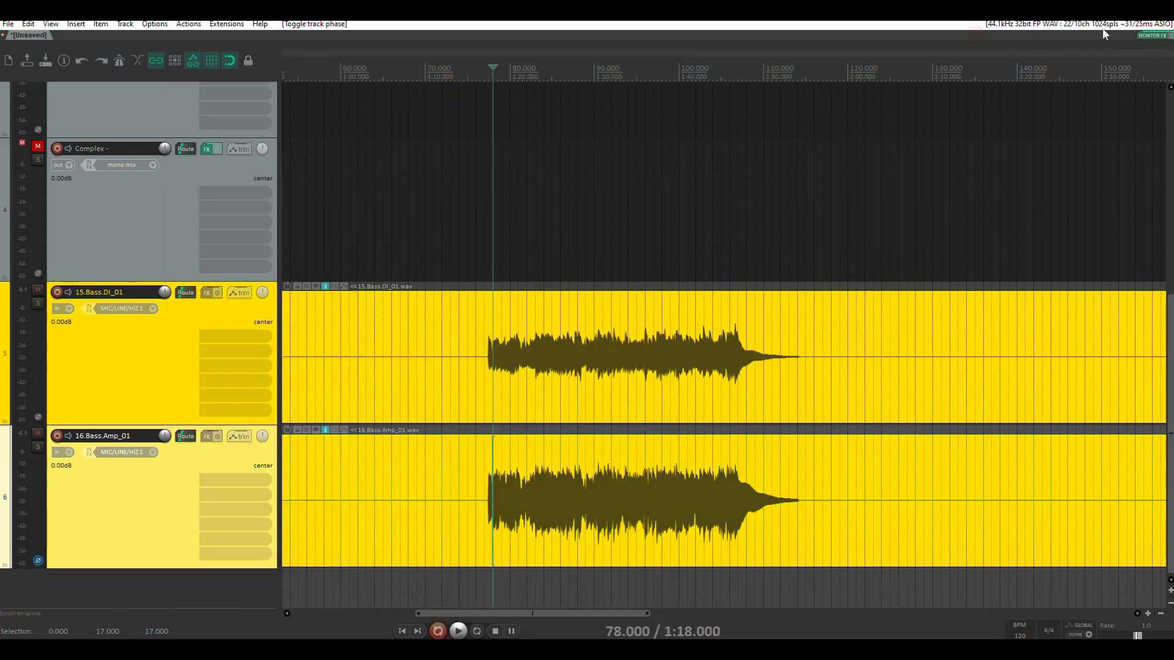
click(50, 23)
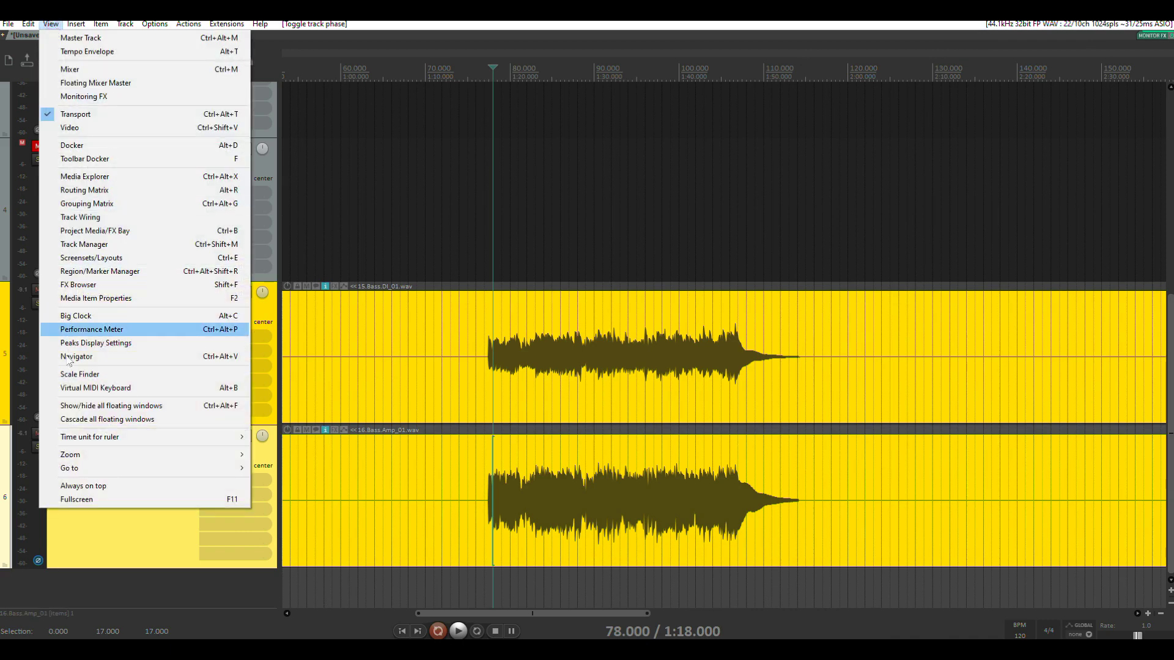
click(68, 97)
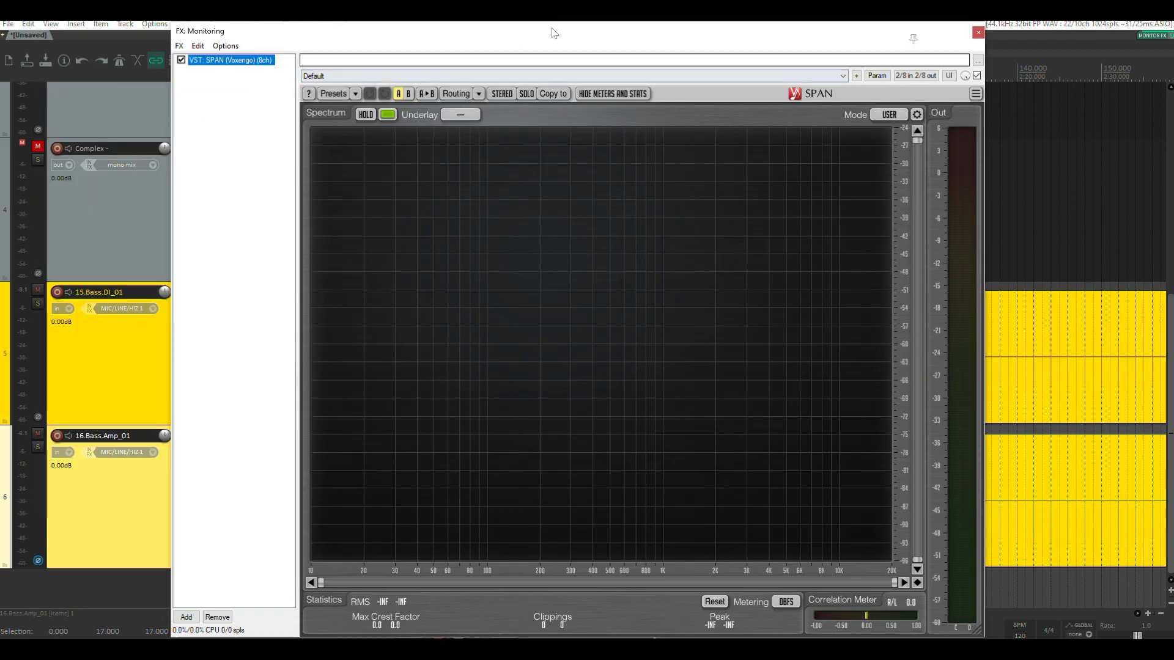
drag(552, 32, 491, 75)
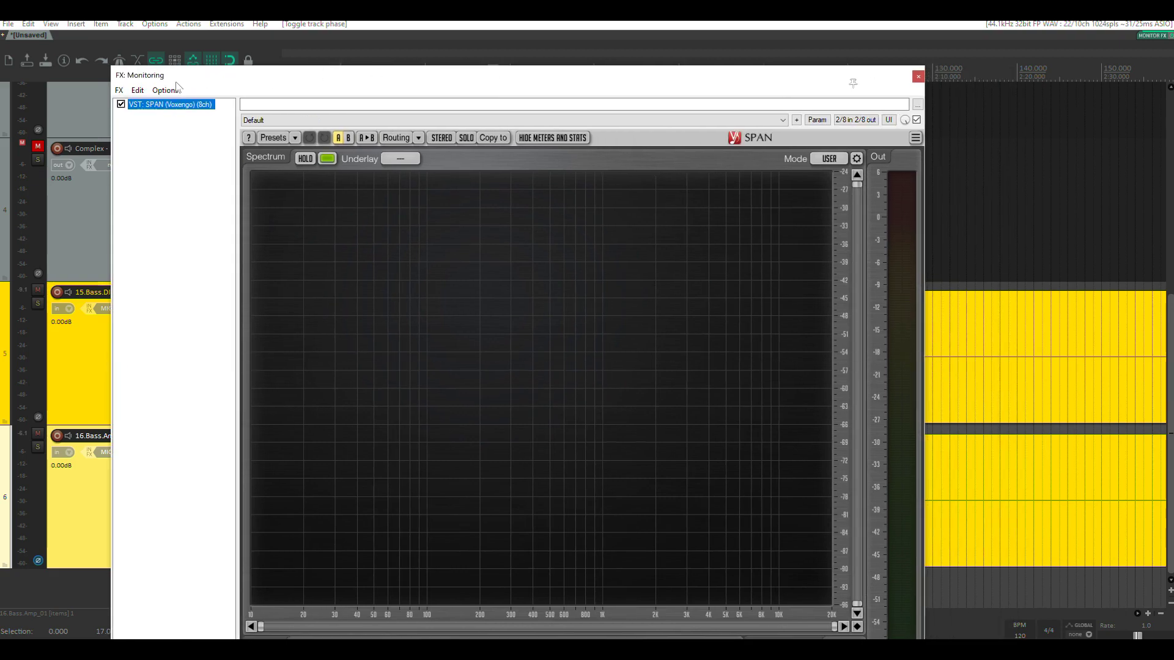
drag(110, 64, 406, 262)
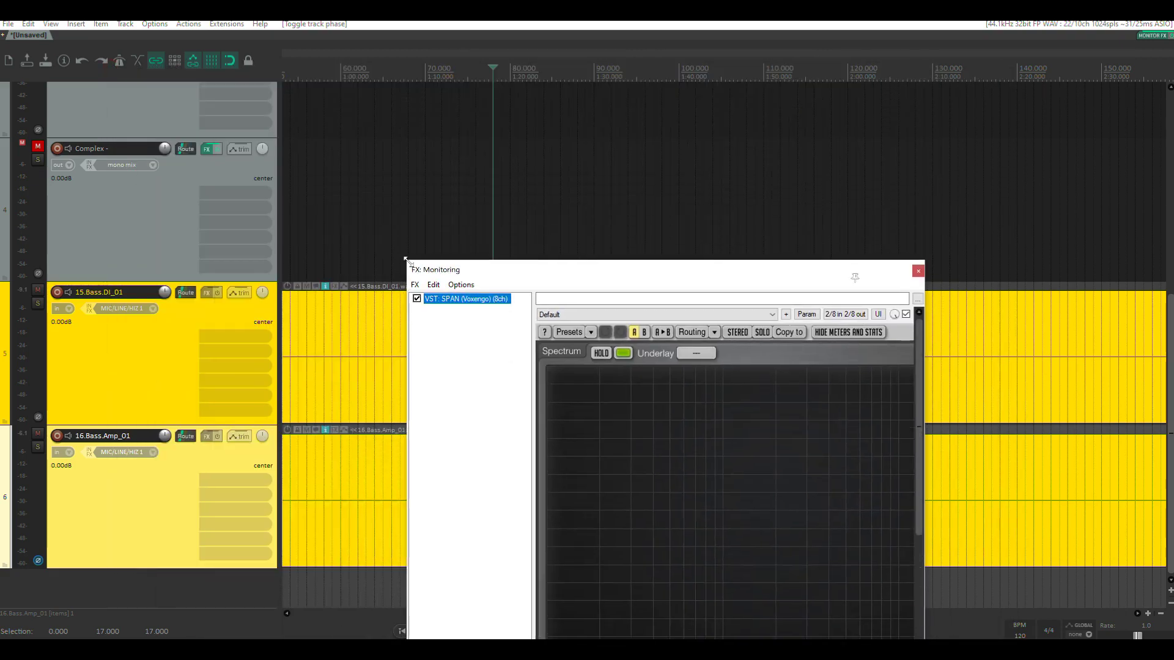
drag(642, 278, 630, 71)
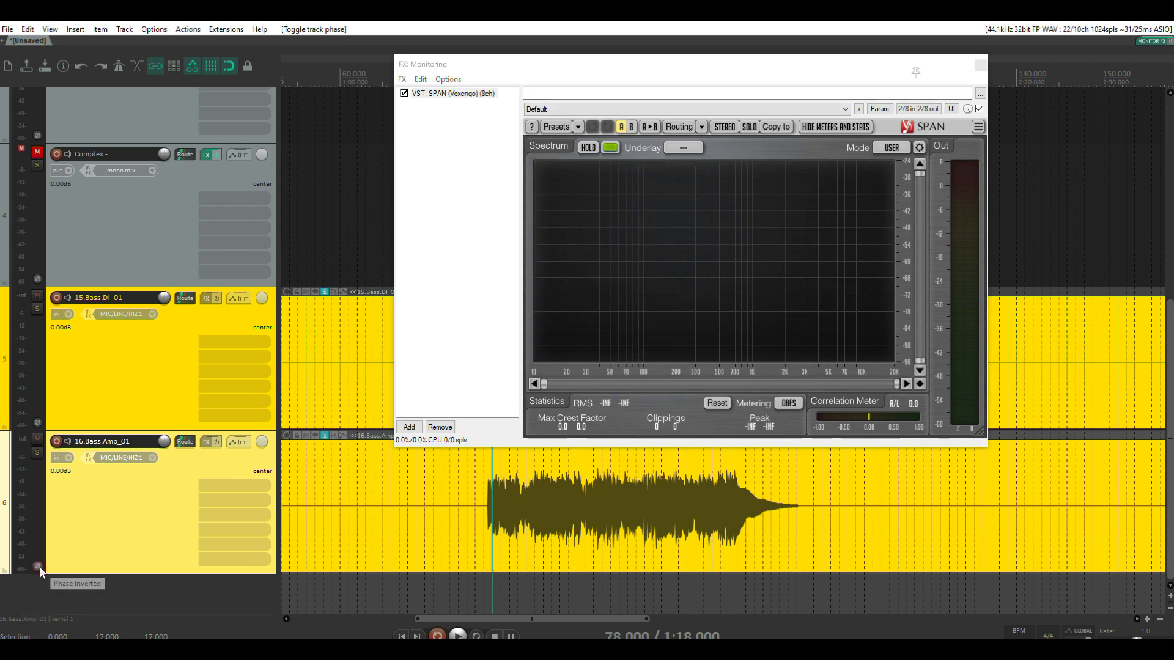
Step: Compare both bass tracks in SPAN during playback with the 16.Bass.Amp_01 phase normal, and again with it inverted
key(space)
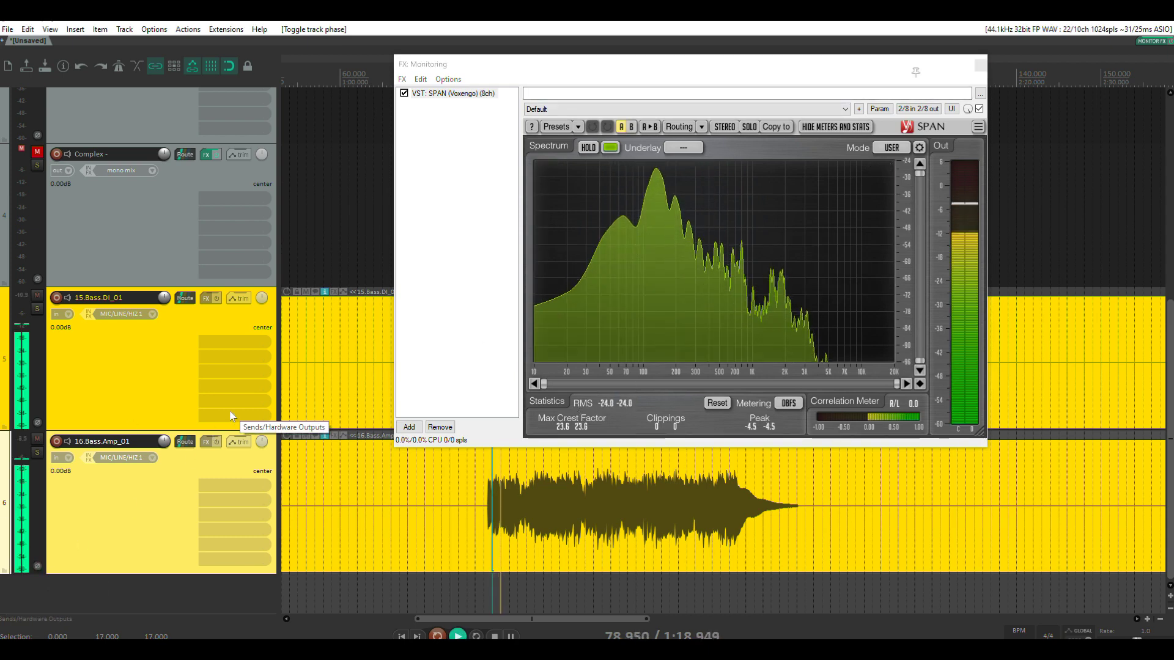
key(space)
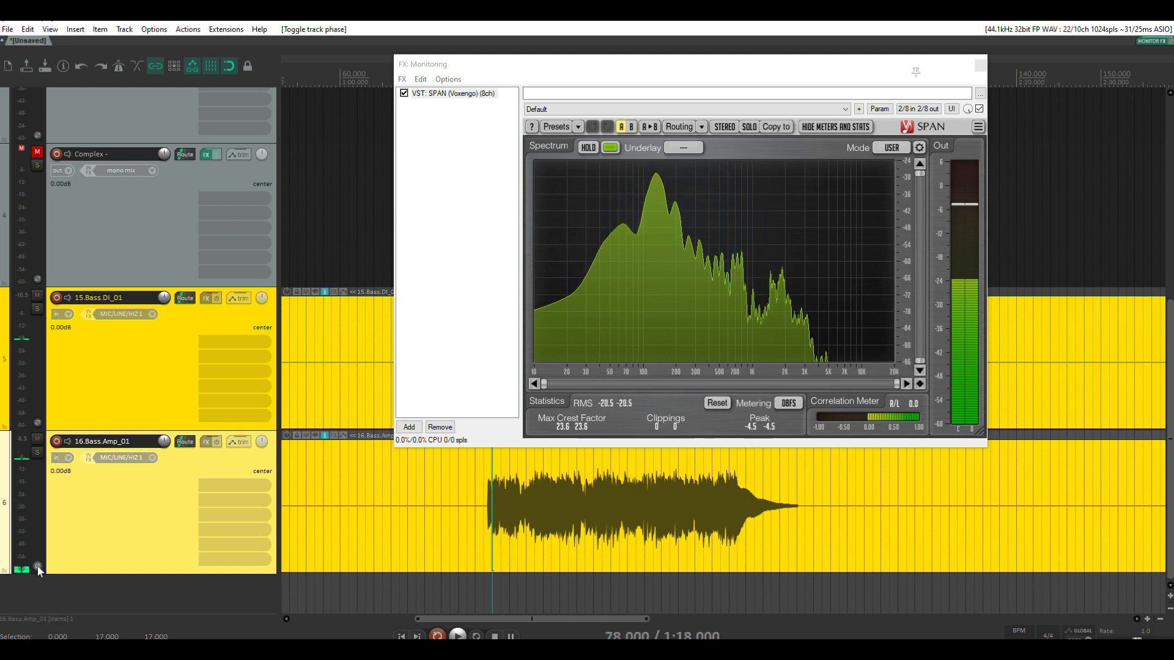
click(38, 567)
key(space)
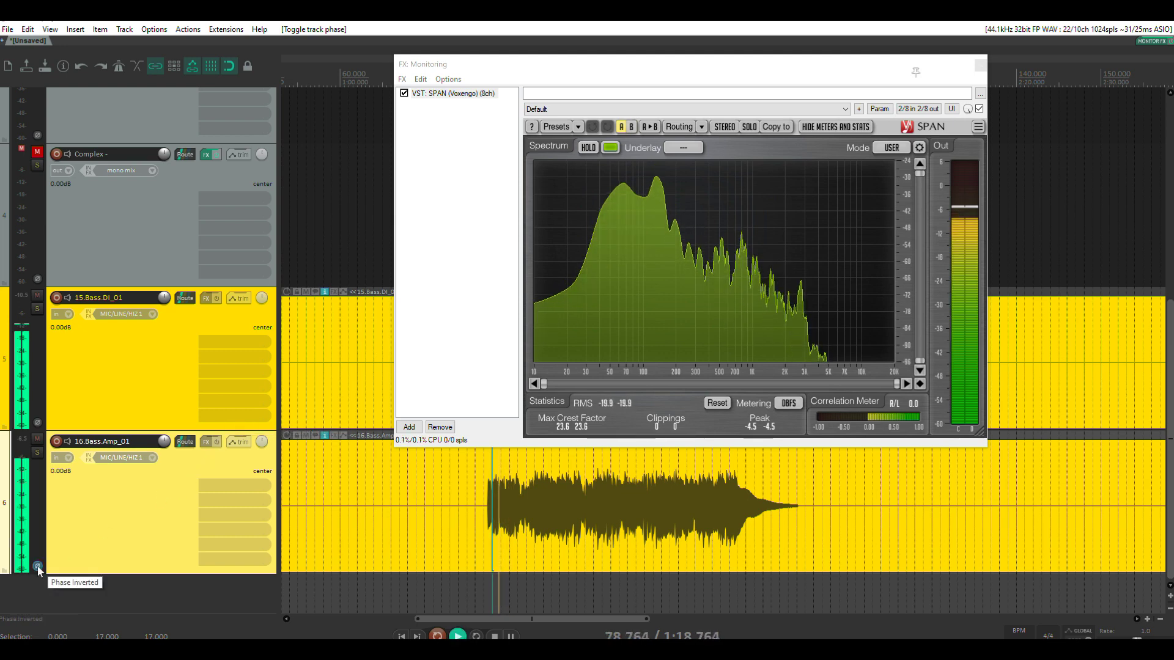
key(space)
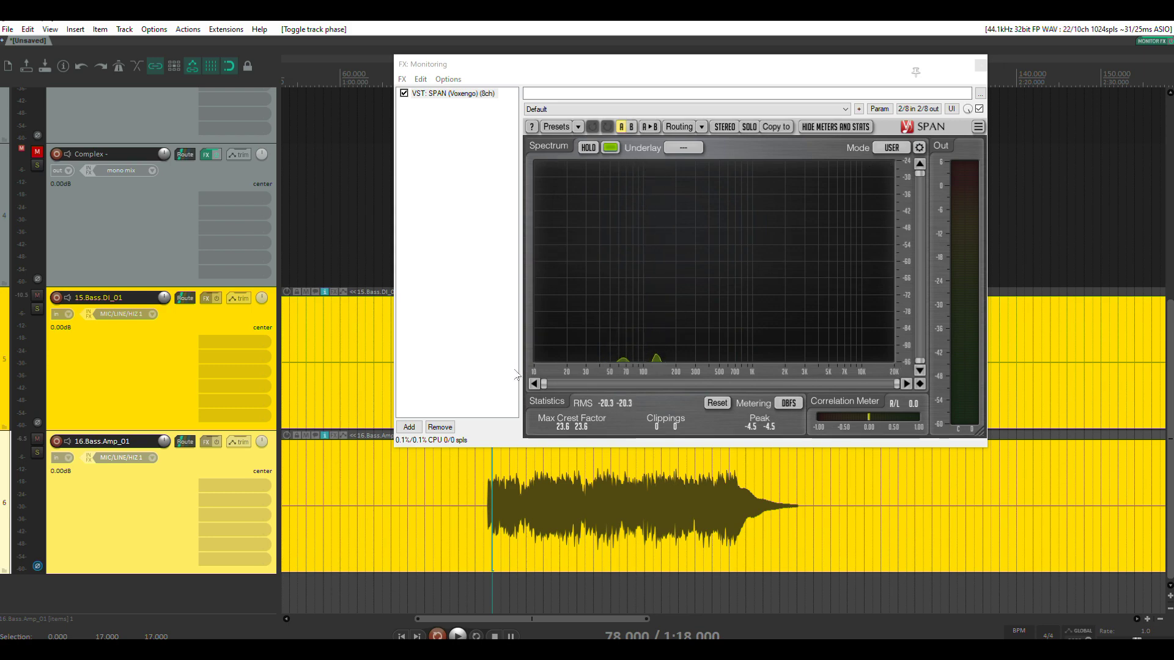
Step: Examine the opening waveform cycles of both bass tracks up close, moving the SPAN window out of the way
scroll(509, 511, up, 5)
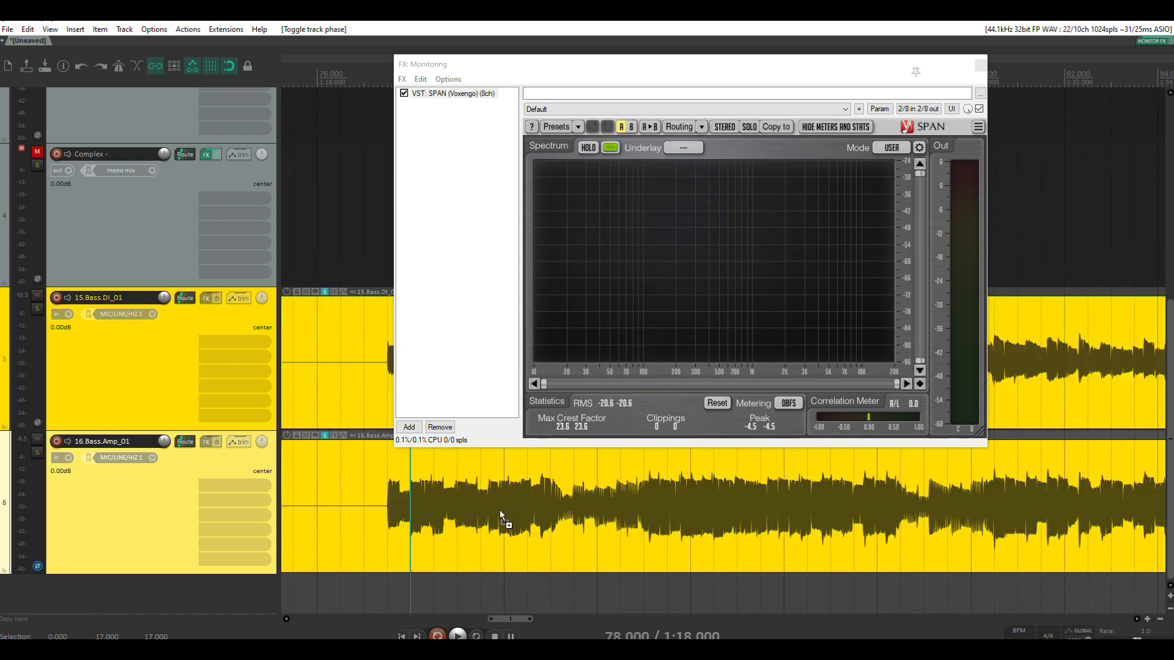
scroll(449, 523, up, 3)
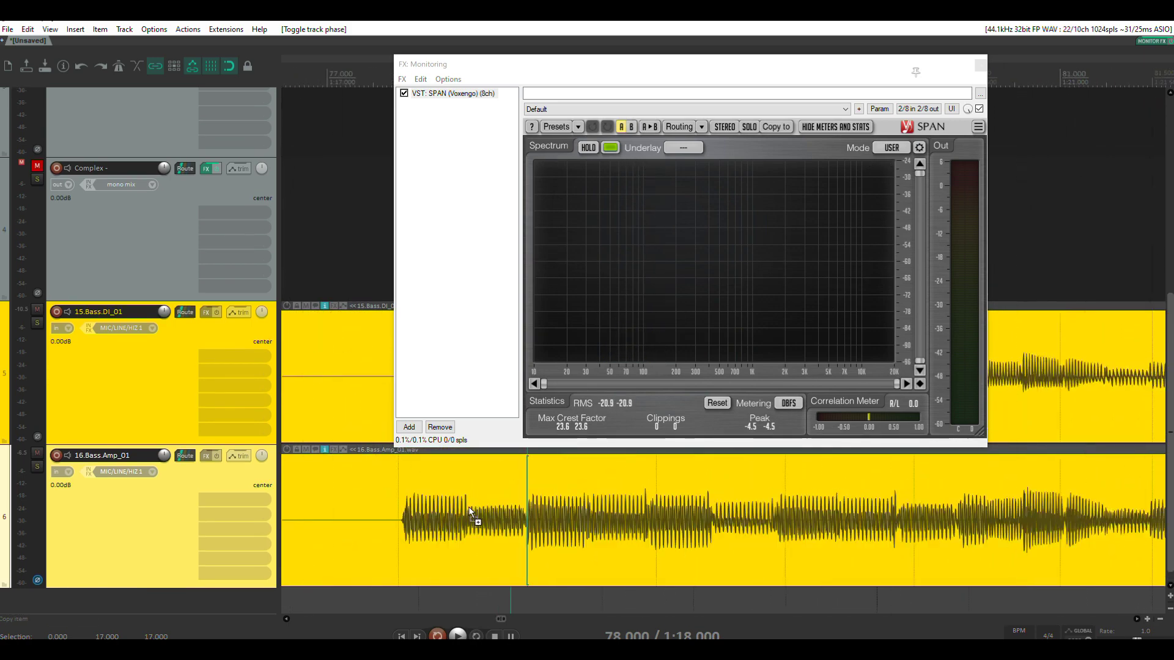
scroll(439, 514, up, 4)
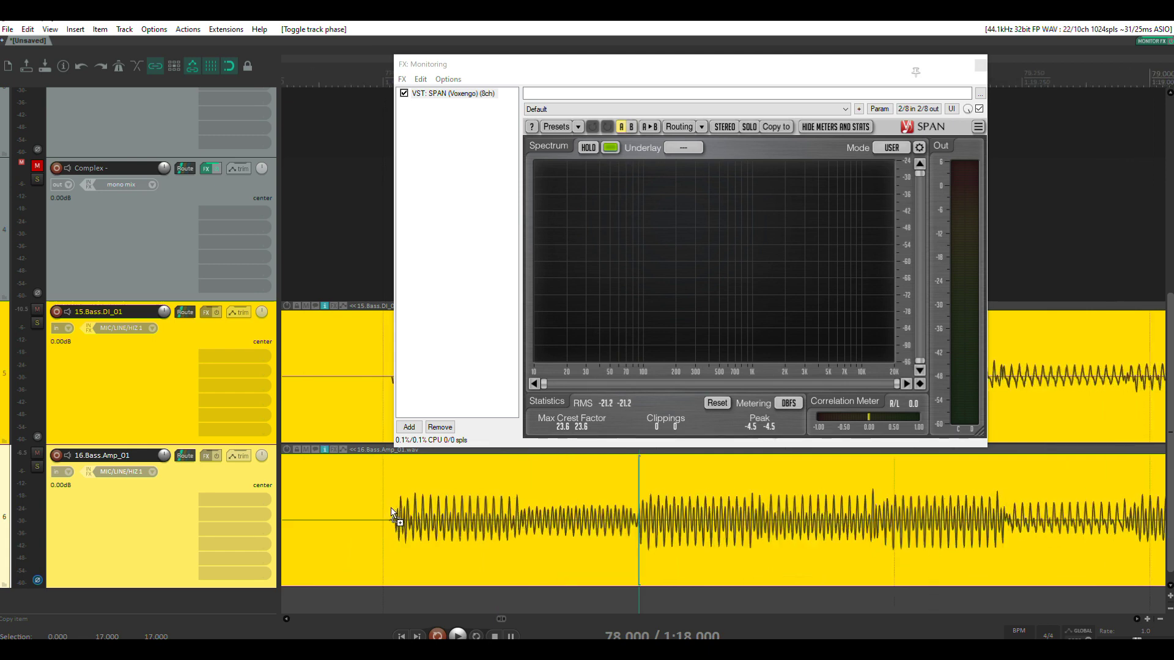
drag(489, 63, 721, 93)
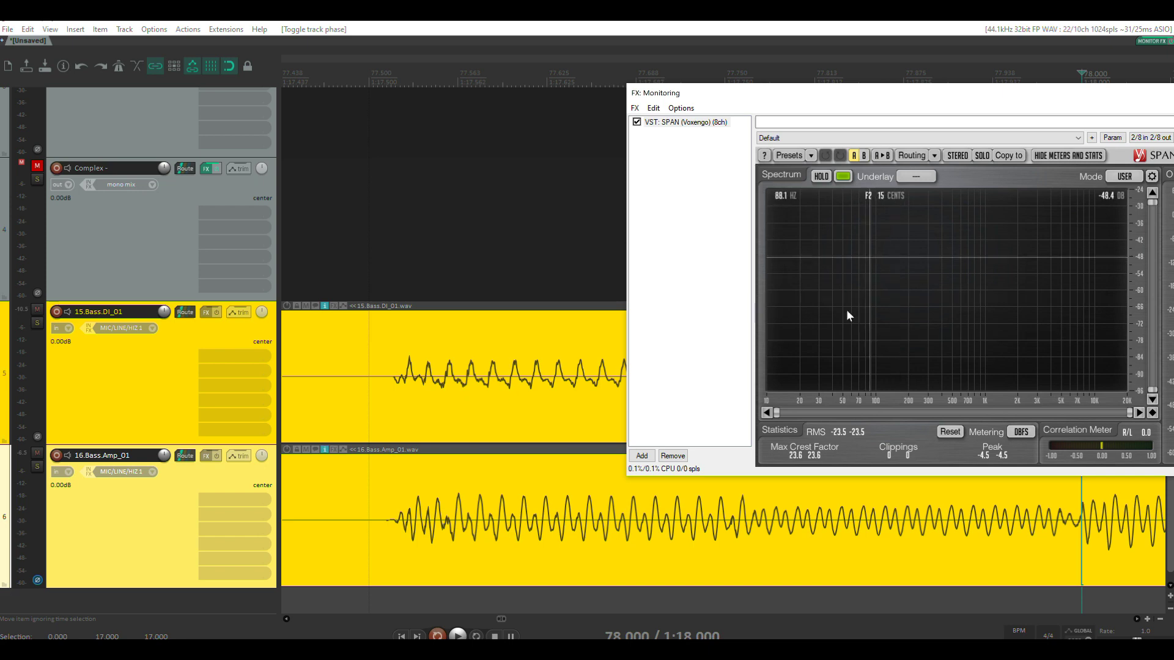
Step: Play both bass tracks from 77.500 and compare the 16.Bass.Amp_01 track with its phase normal and inverted
scroll(507, 367, down, 10)
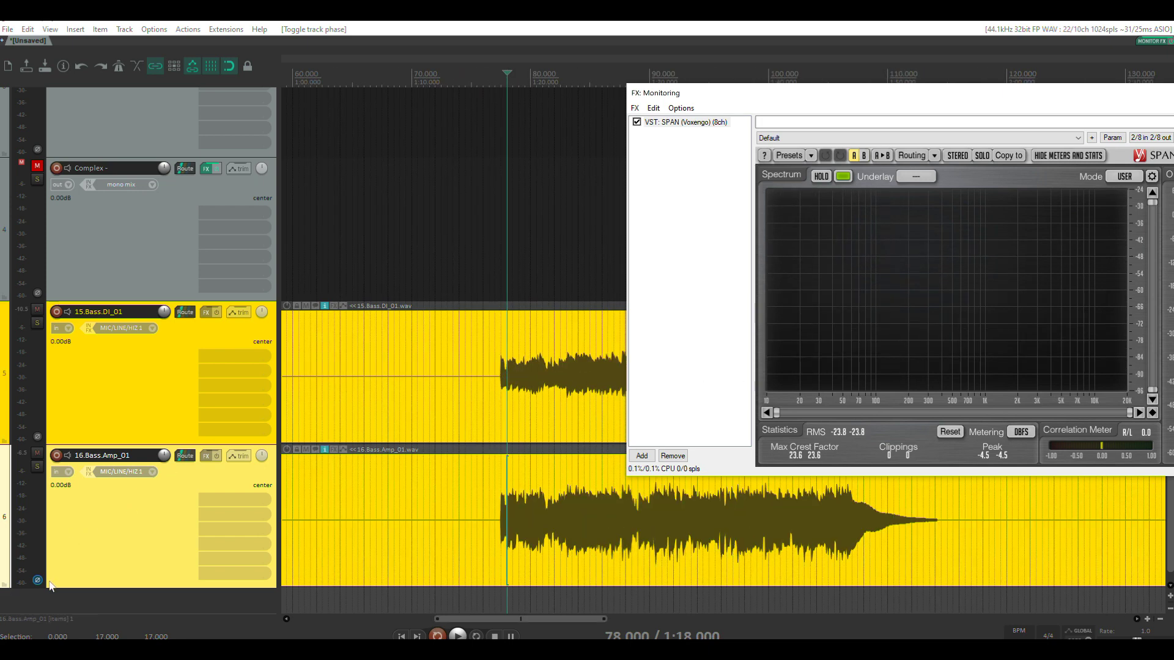
click(502, 80)
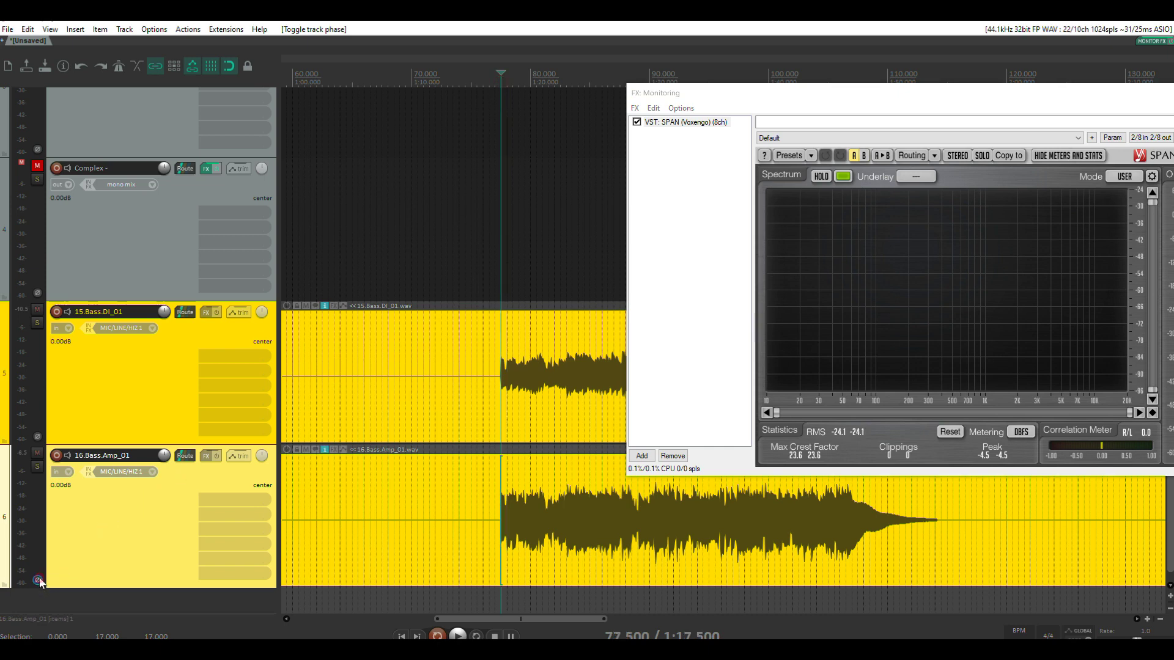
key(space)
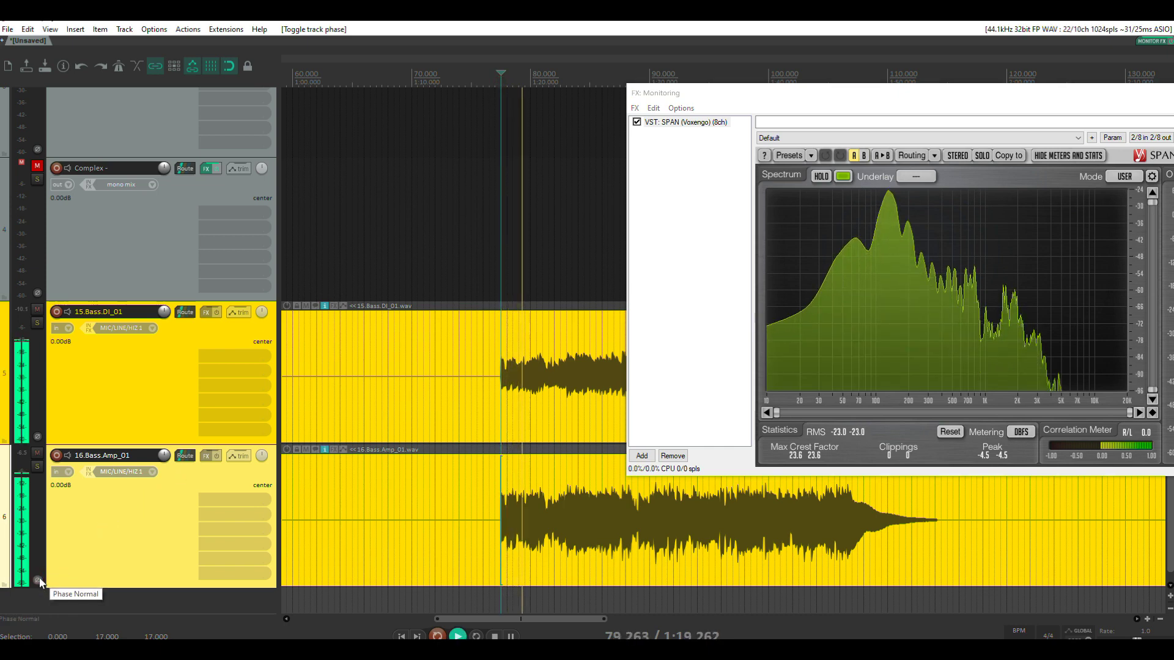
click(38, 581)
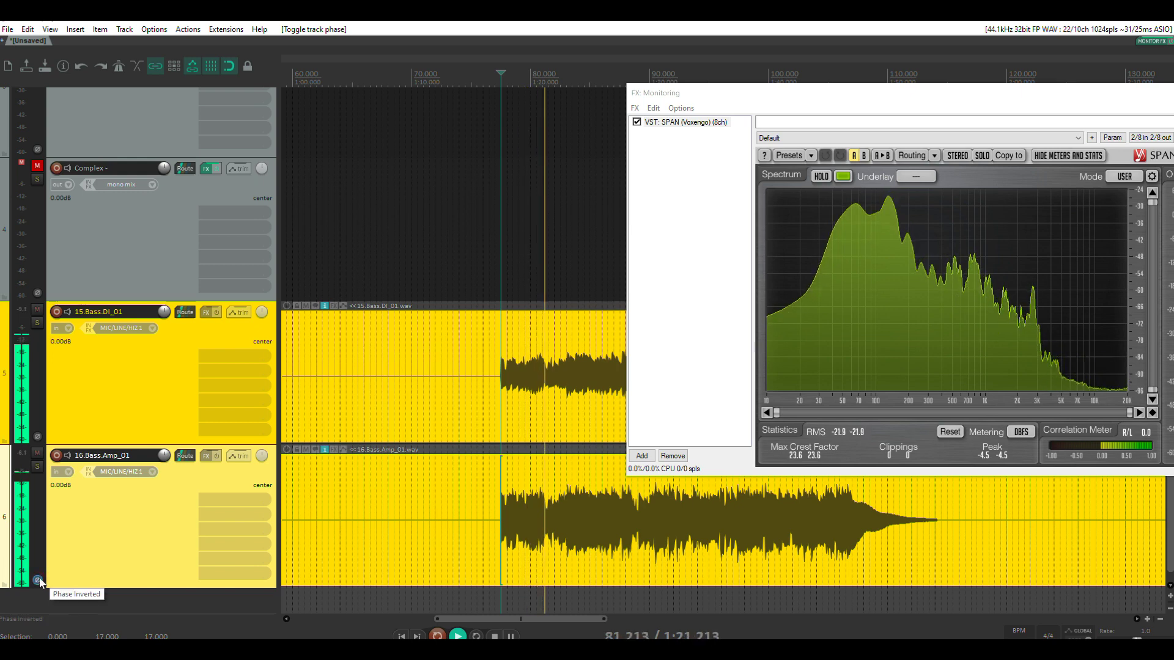
key(space)
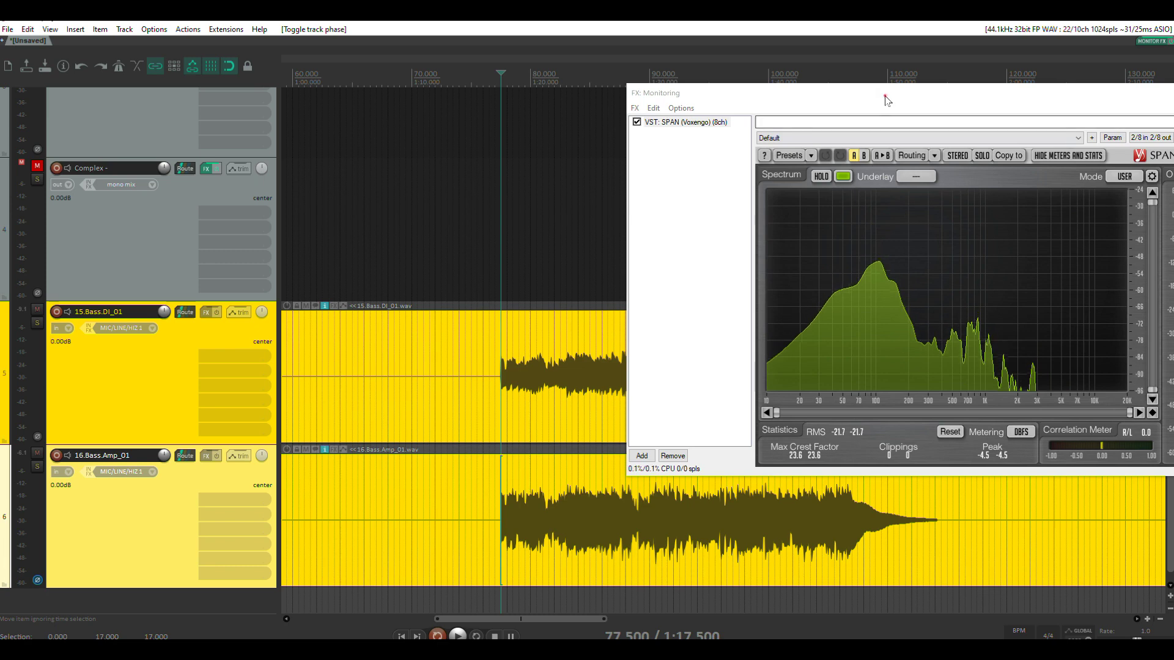
Step: Bring the SPAN window fully into view, then pan 15.Bass.DI_01 100% left and 16.Bass.Amp_01 100% right
drag(887, 99, 769, 124)
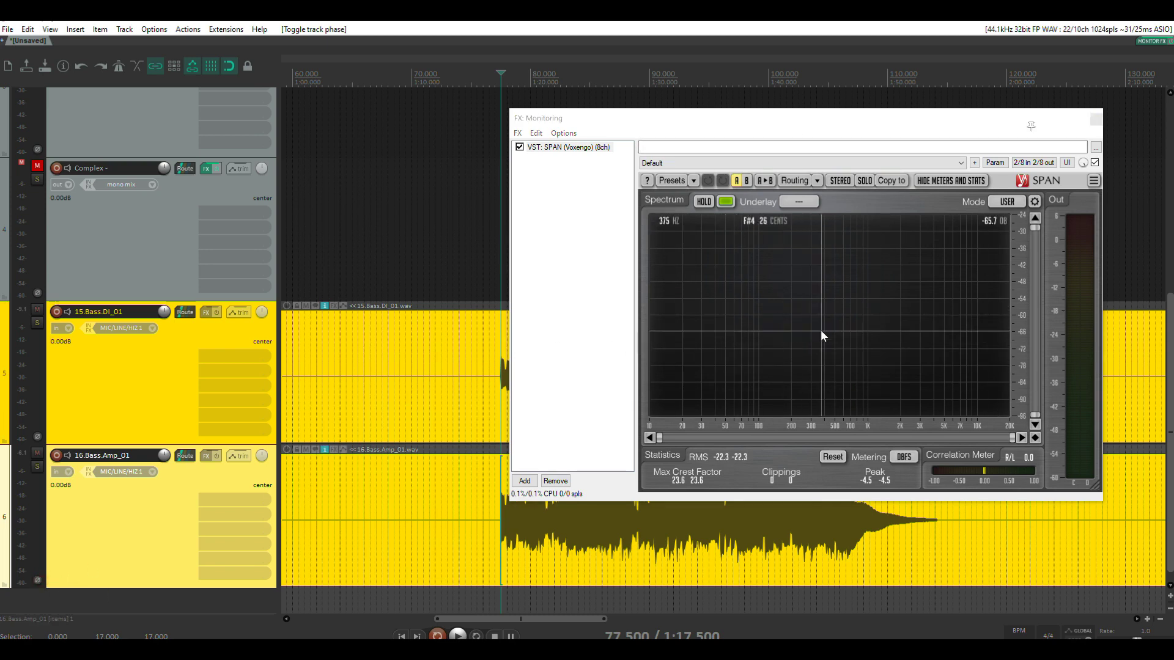
drag(798, 110, 720, 81)
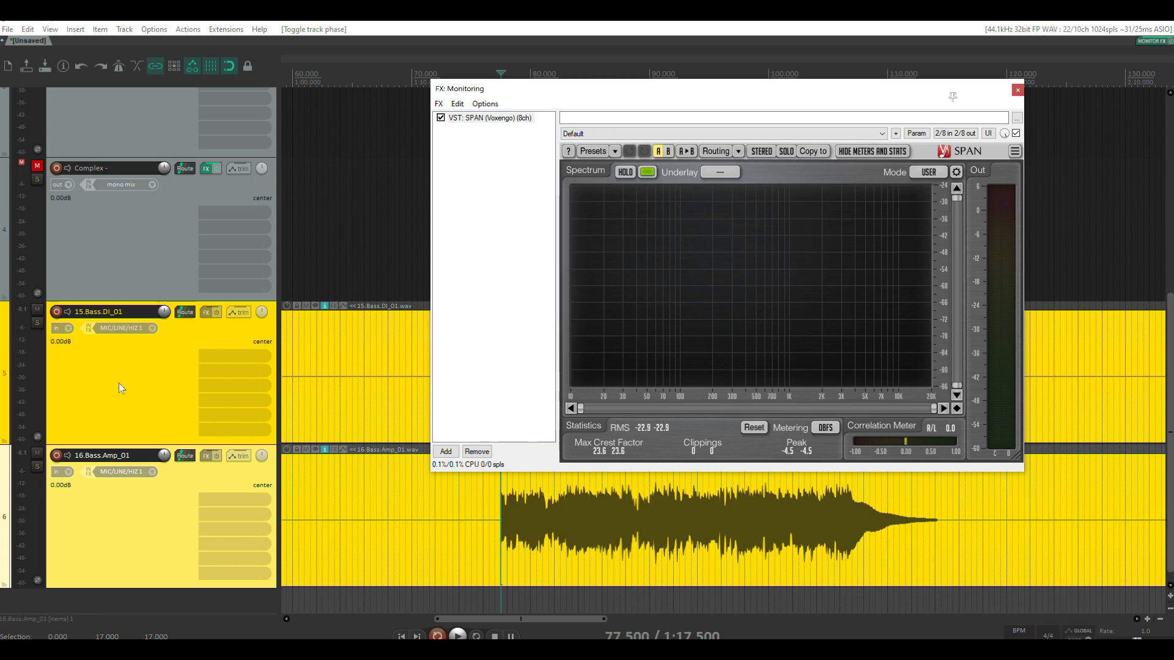
drag(256, 314, 261, 398)
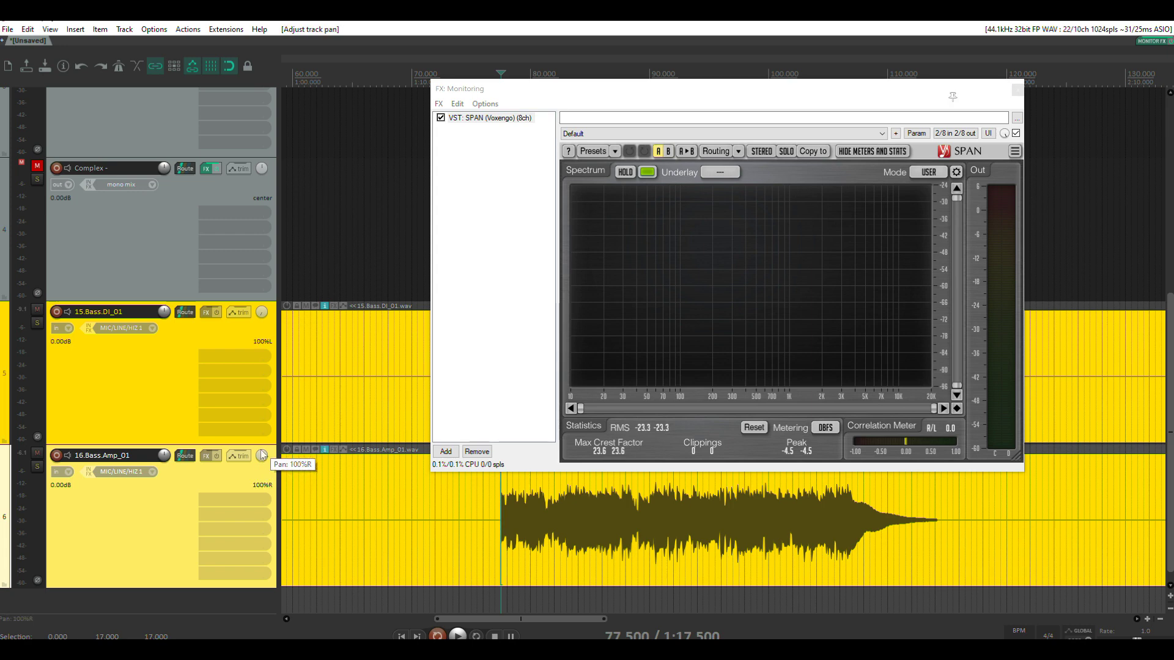
Step: Play the hard-panned bass tracks while watching SPAN's correlation meter with the 16.Bass.Amp_01 phase normal, and again with it inverted
key(space)
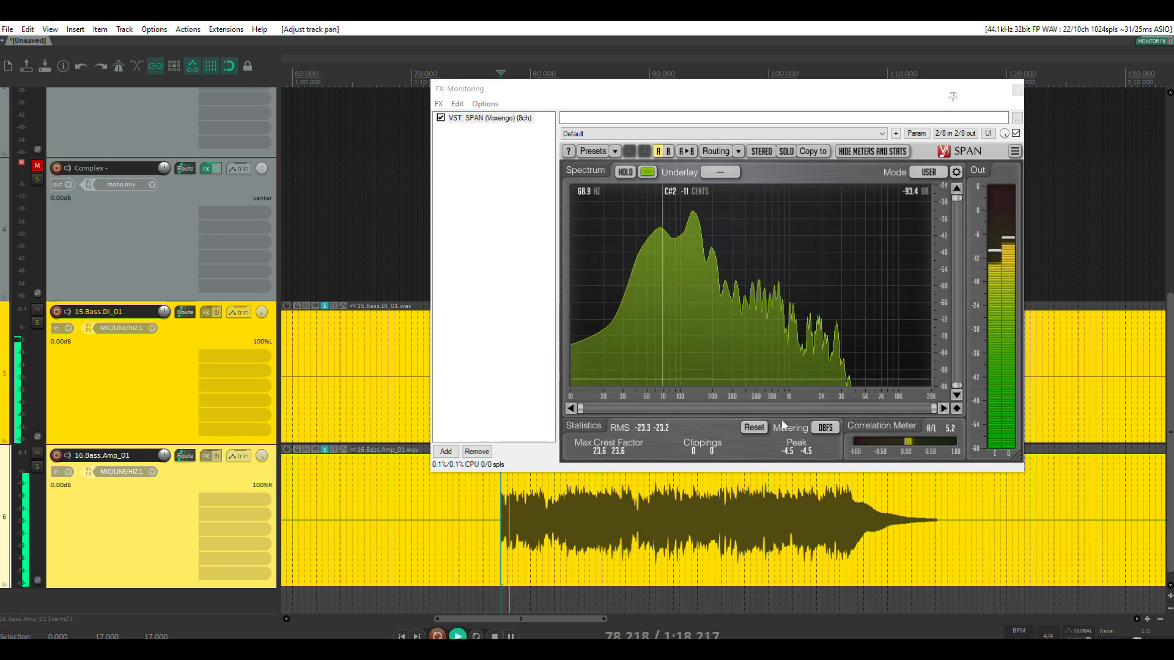
key(space)
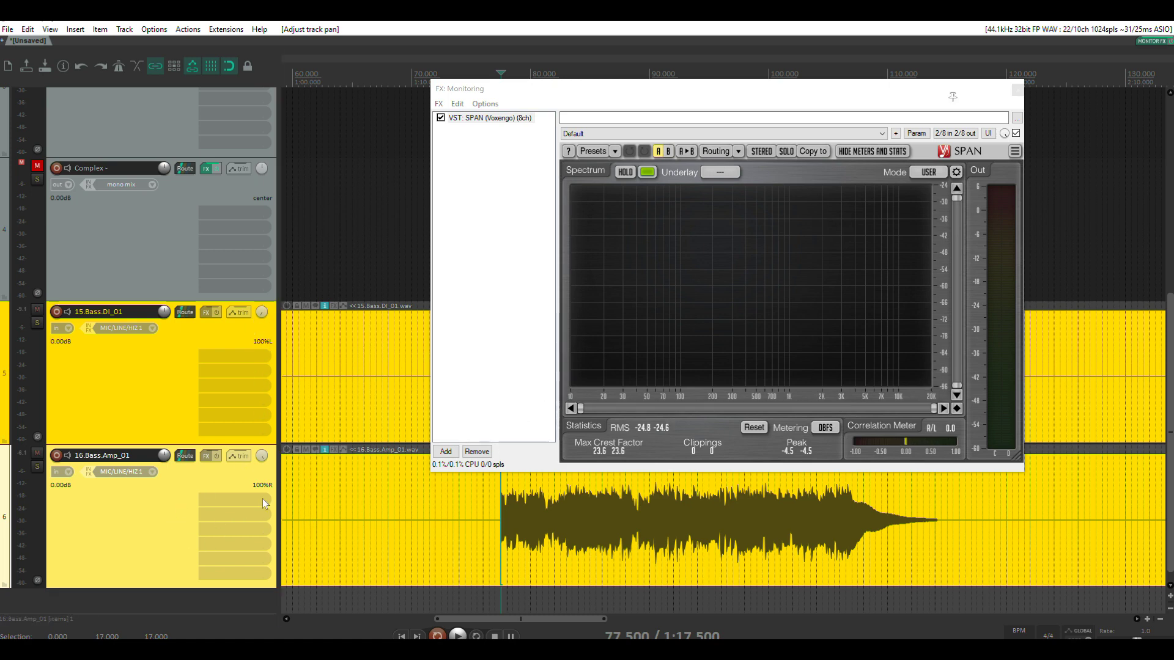
key(space)
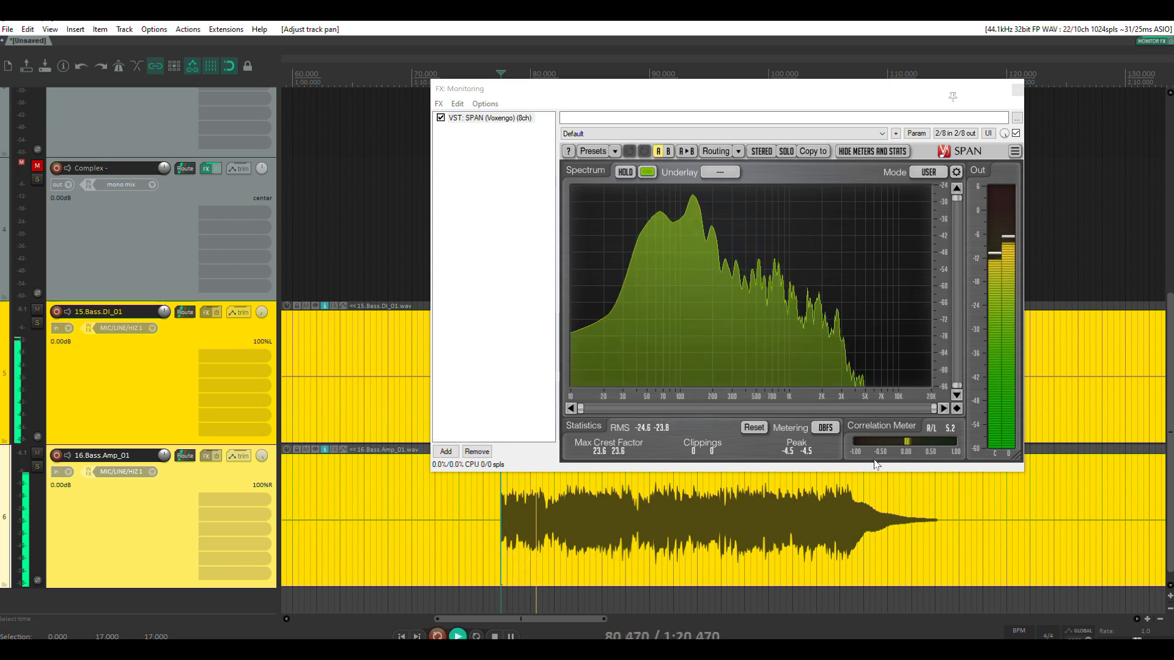
key(space)
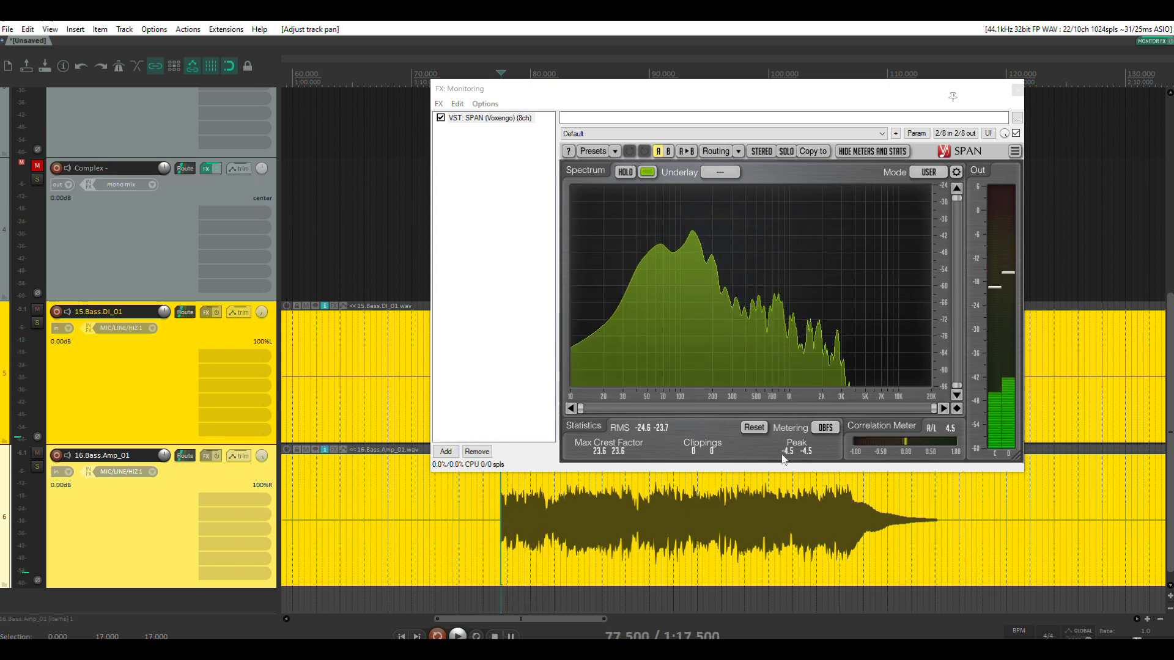
click(37, 580)
key(space)
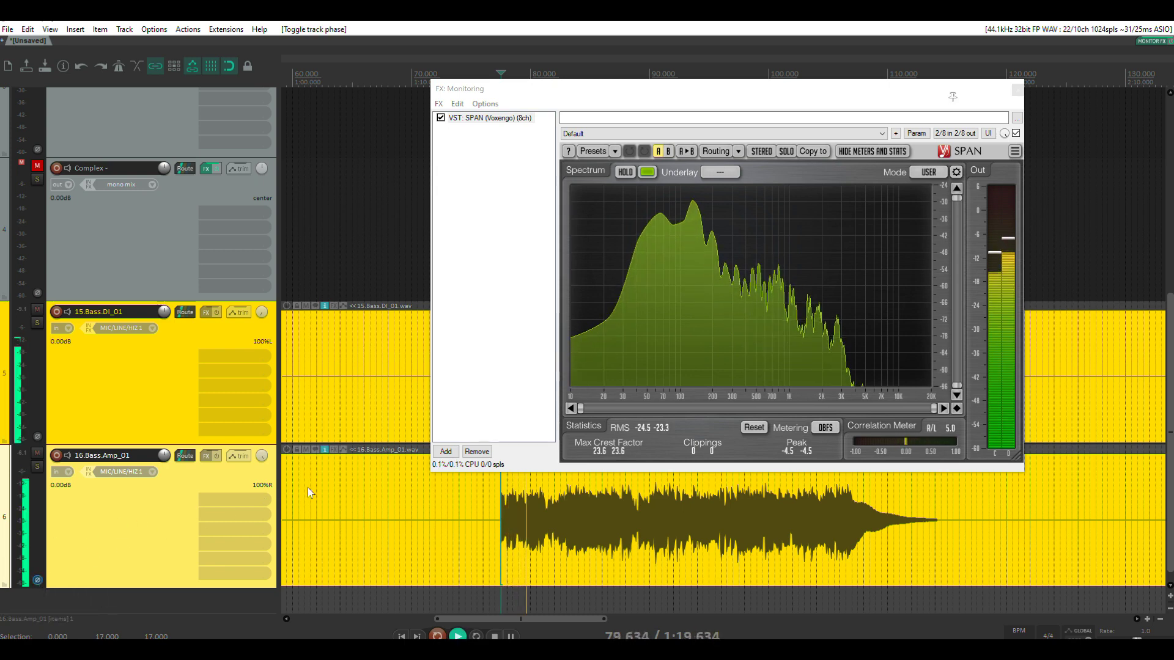
key(space)
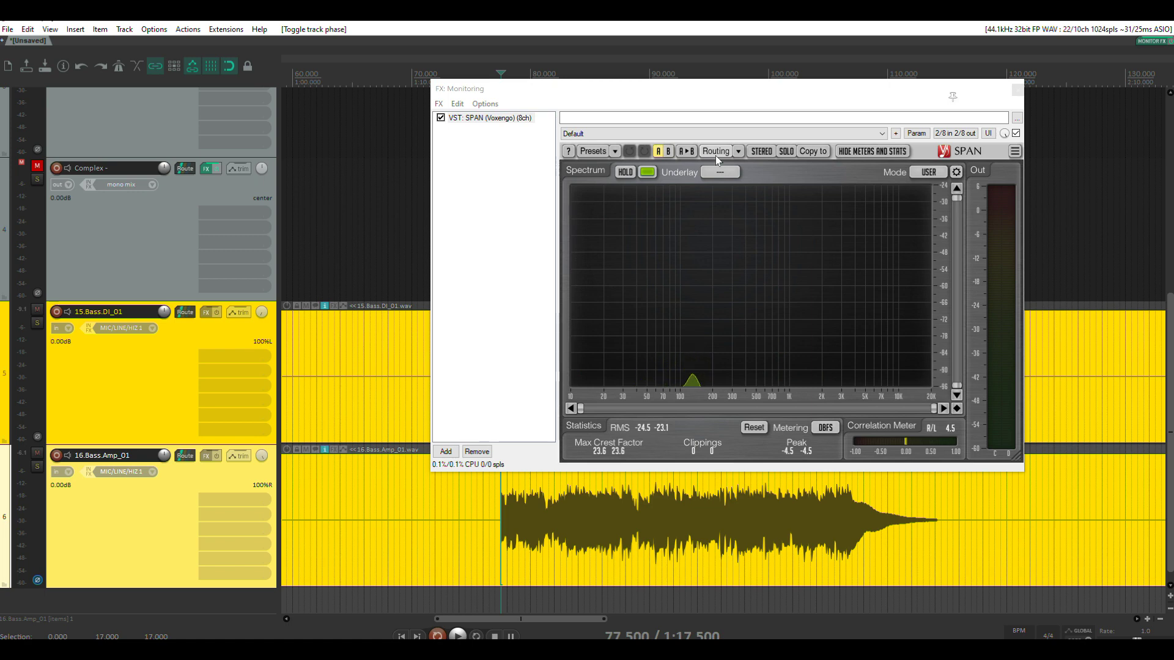
Step: Set SPAN's routing to Mid-Side Stereo and underlay the SIDE spectrum
click(740, 154)
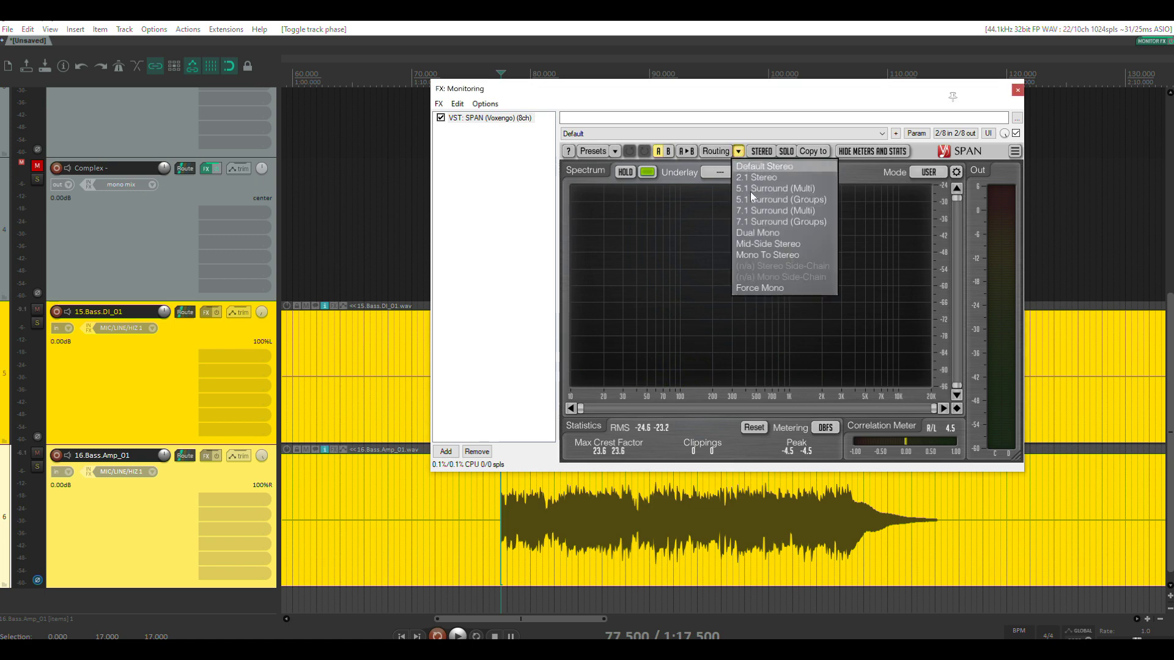
click(762, 244)
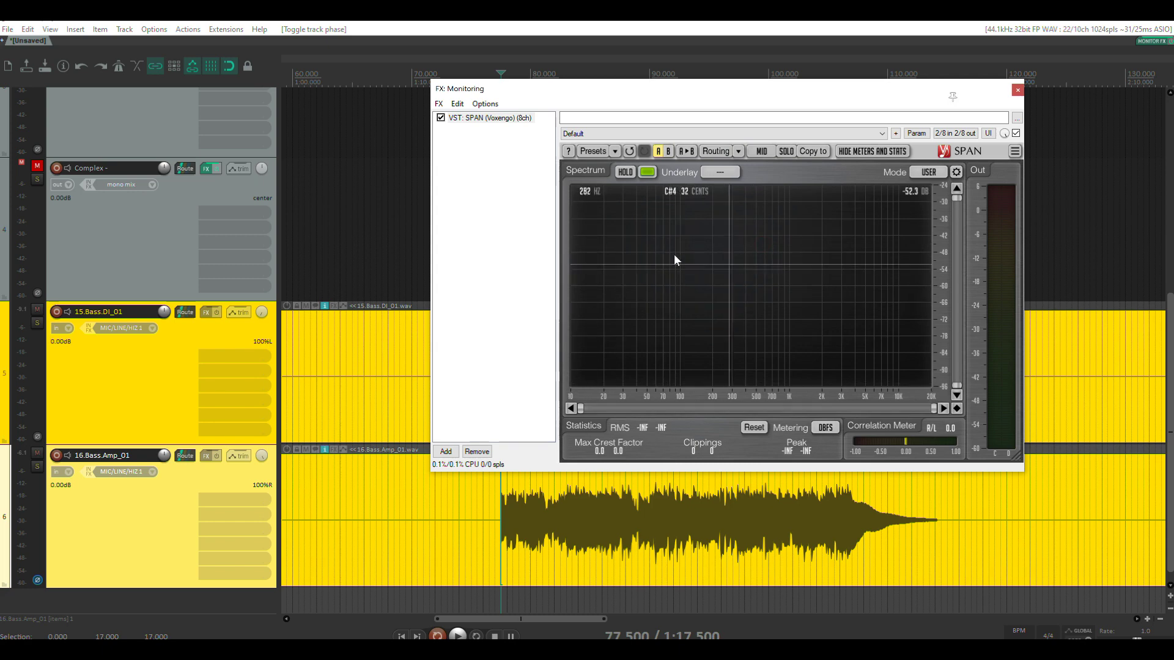
click(718, 174)
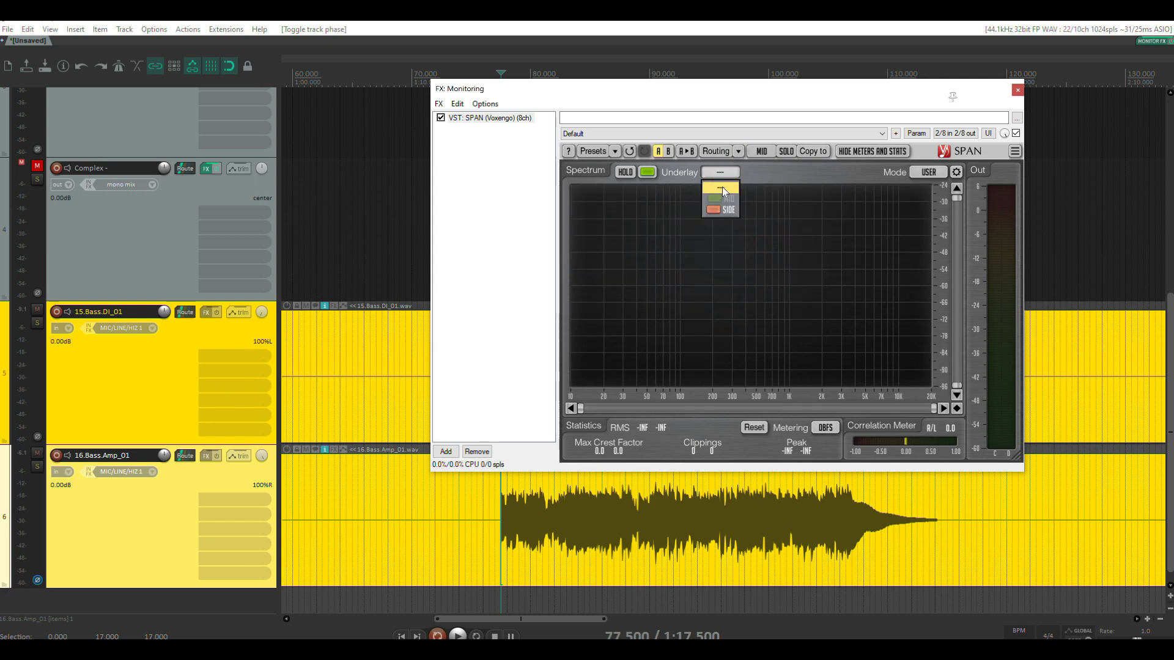
click(723, 210)
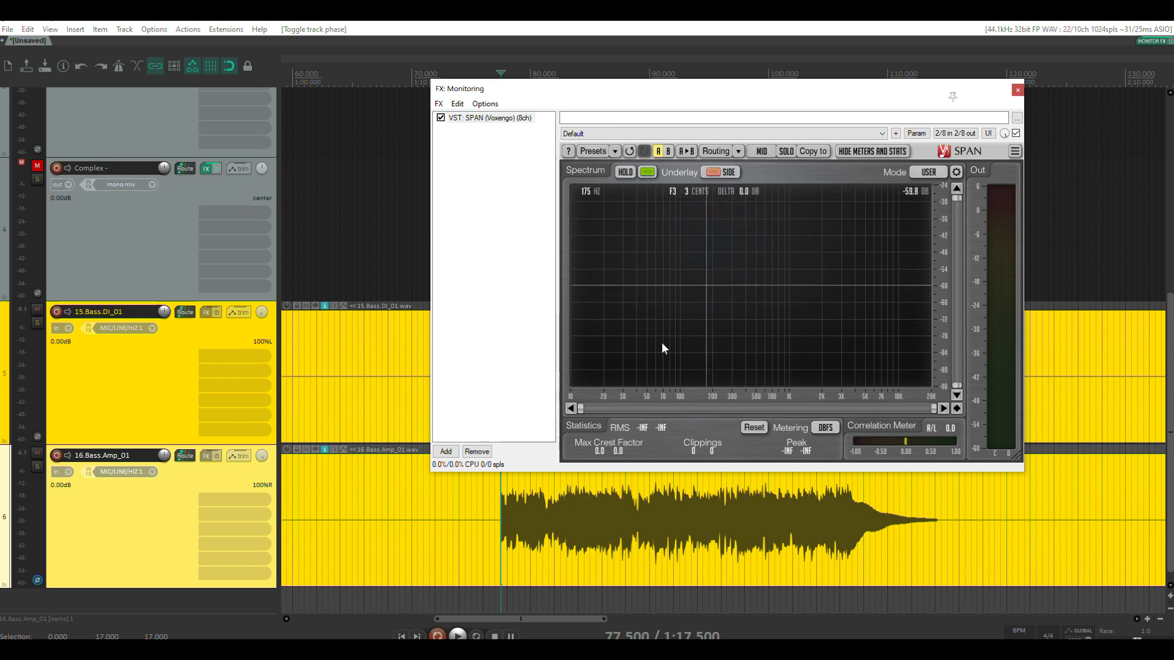
Step: Compare the mid and side spectra of the panned bass tracks during playback while switching the 16.Bass.Amp_01 phase between inverted and normal
key(space)
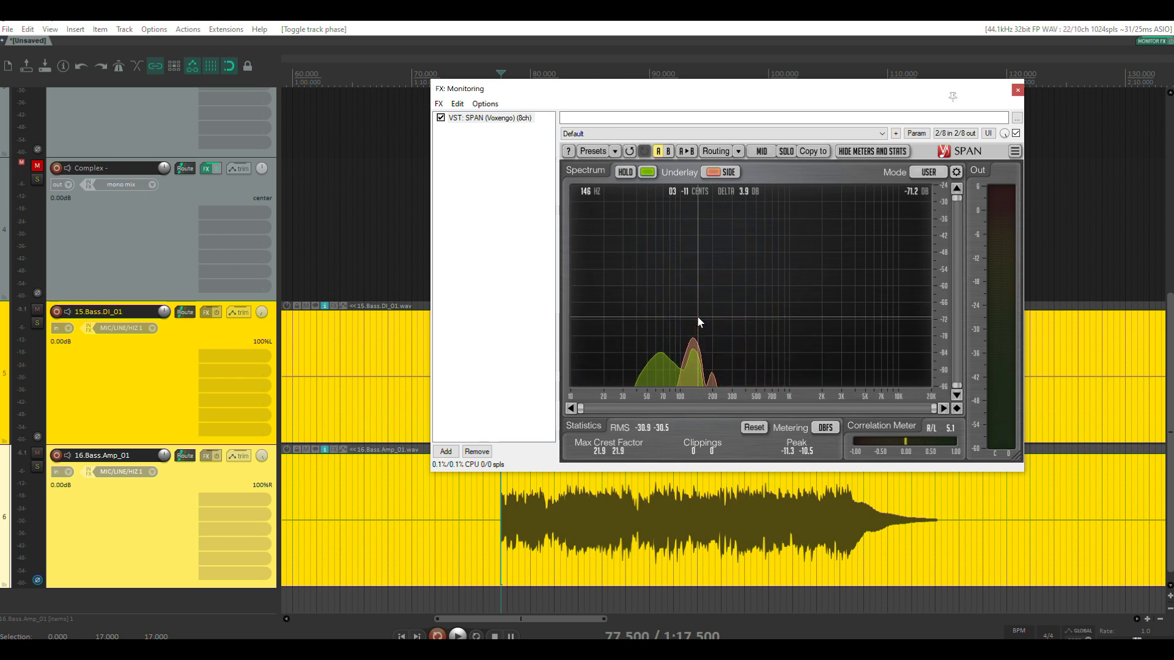
key(space)
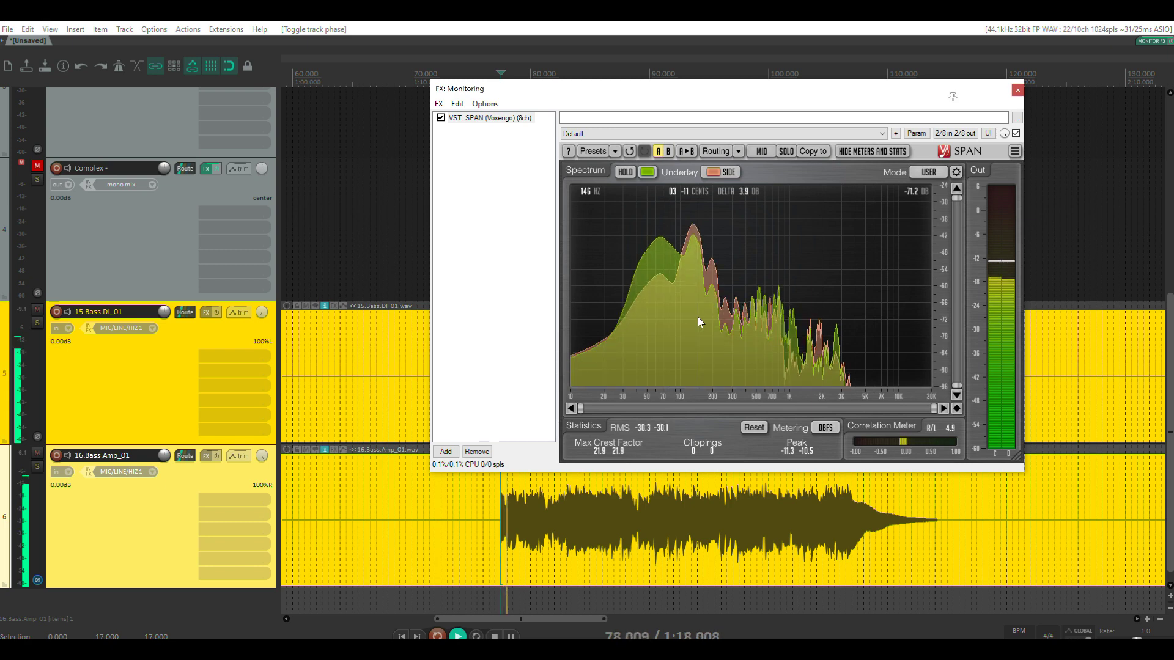
click(38, 581)
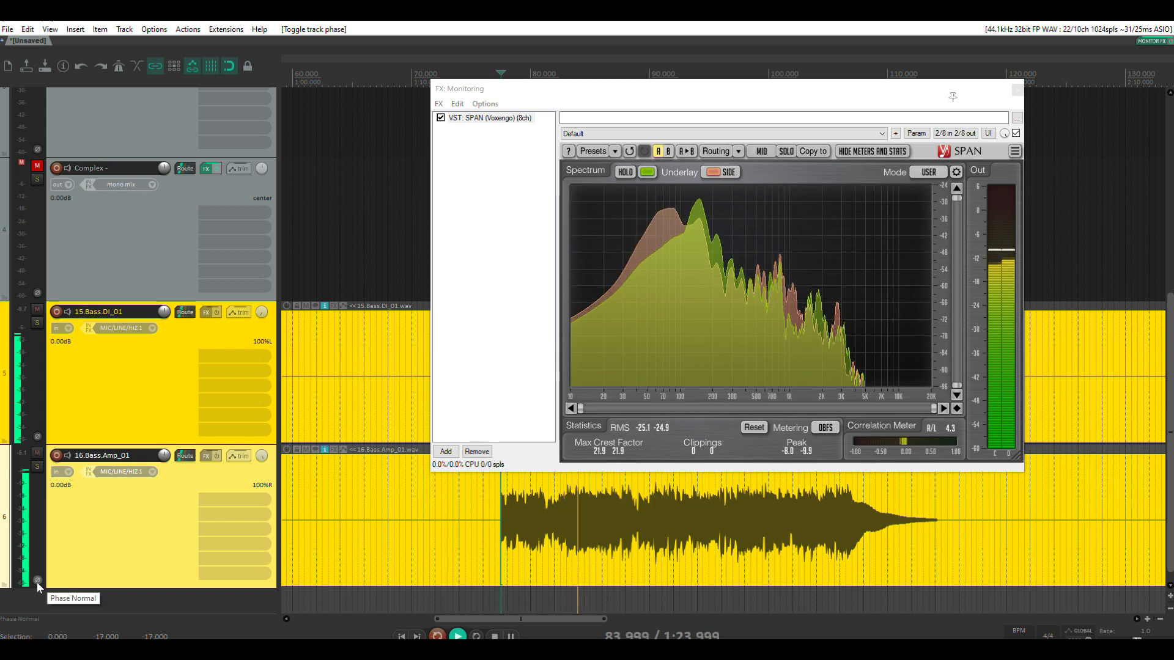
click(38, 581)
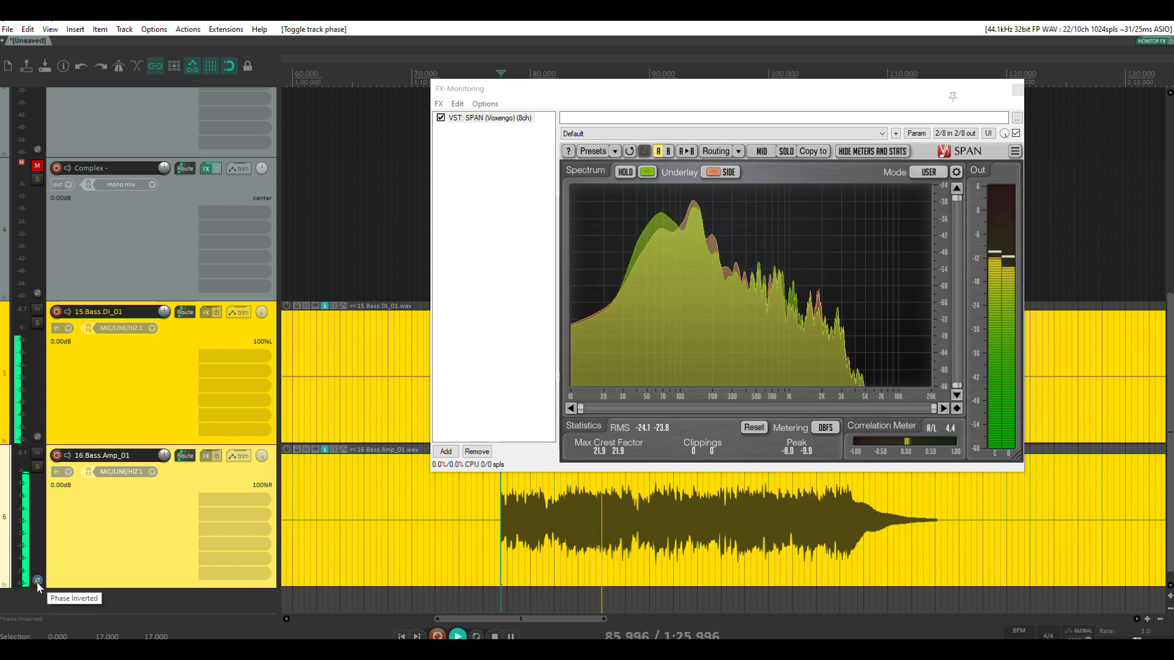
key(space)
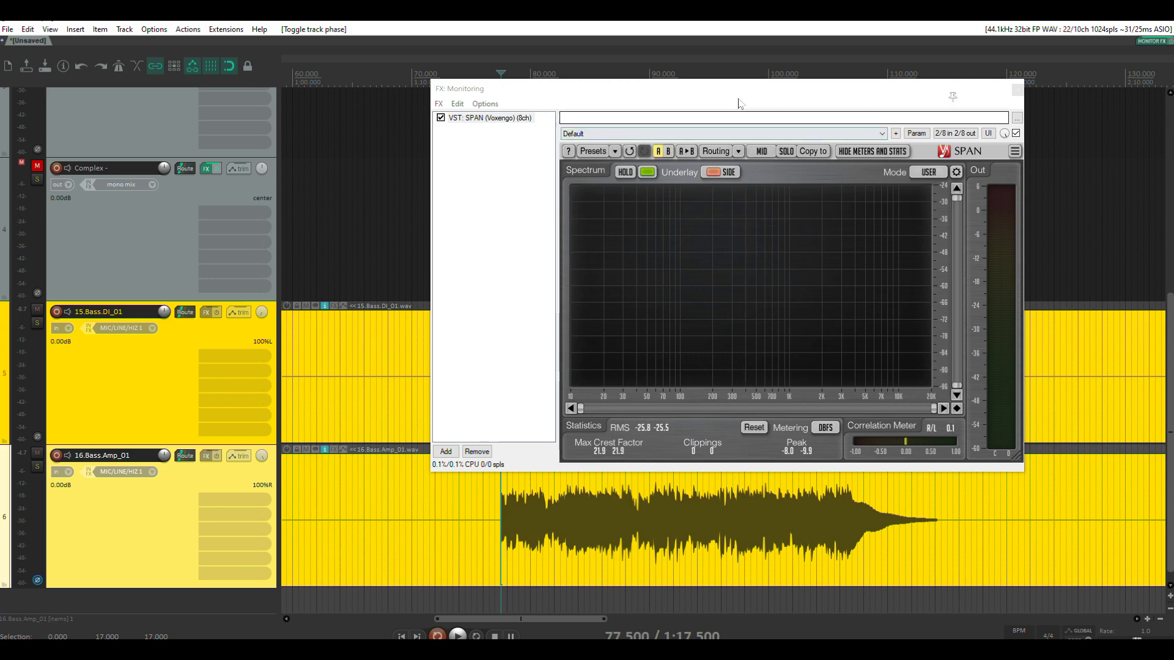
Step: Close the monitoring effects window to uncover both bass waveforms
drag(736, 92, 723, 66)
scroll(582, 488, up, 8)
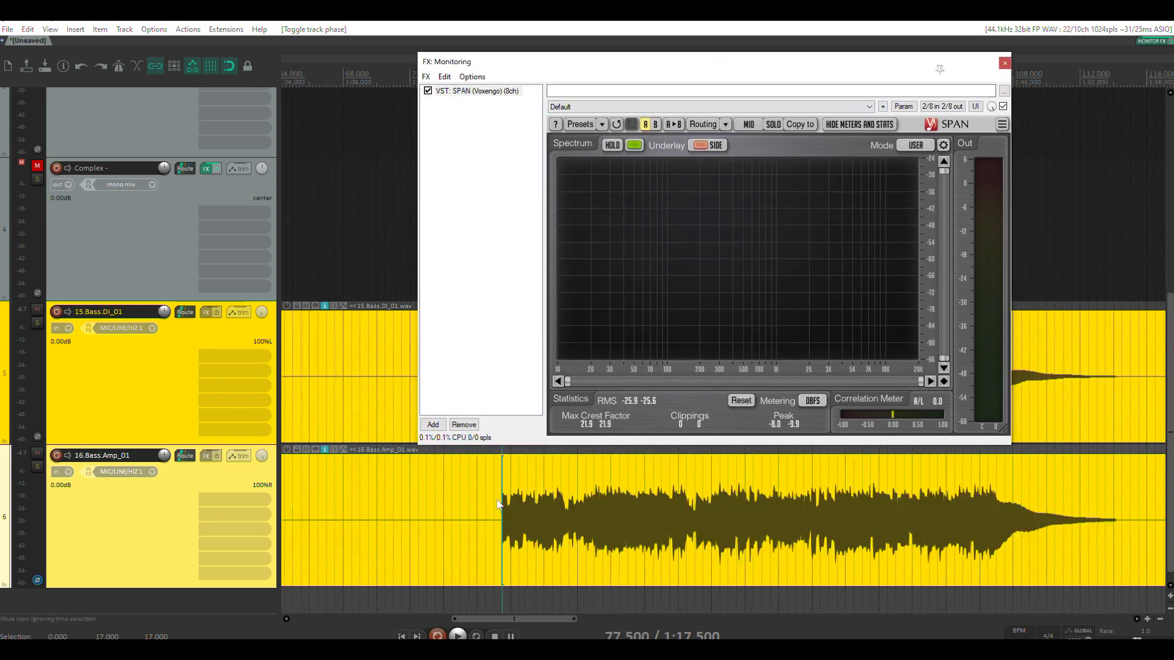
click(1005, 64)
Step: Examine how the opening waveform cycles of the DI and amp bass tracks line up in time, from overview to close-up
scroll(632, 409, down, 3)
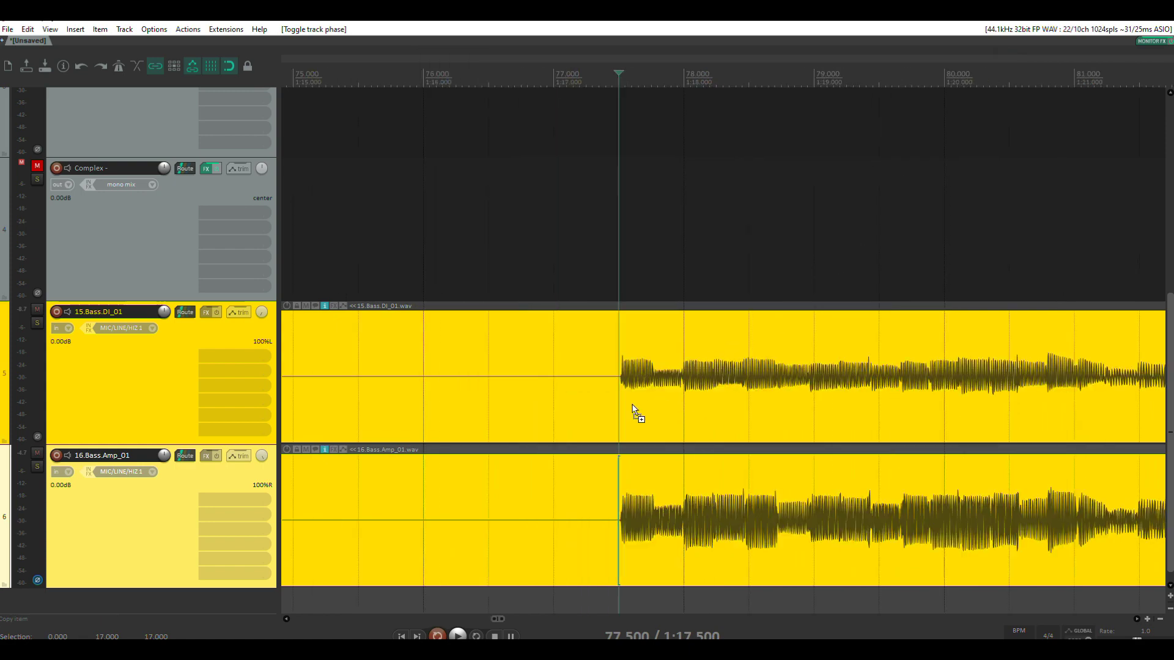
scroll(685, 440, down, 6)
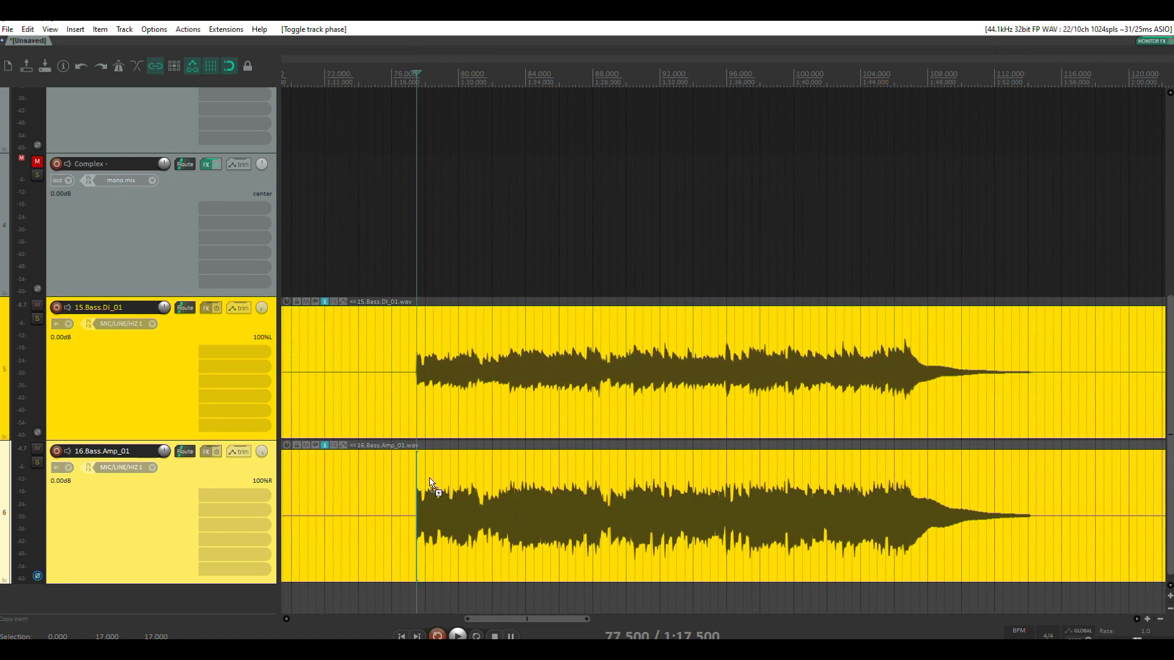
scroll(427, 493, up, 8)
scroll(628, 471, up, 2)
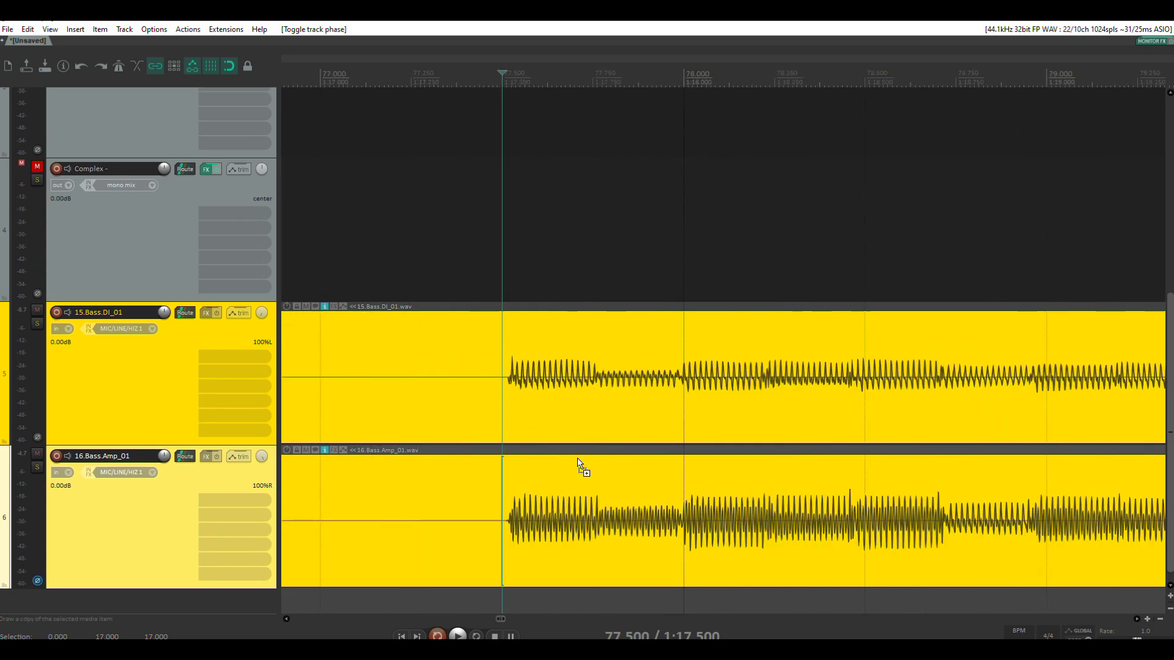
scroll(583, 468, up, 3)
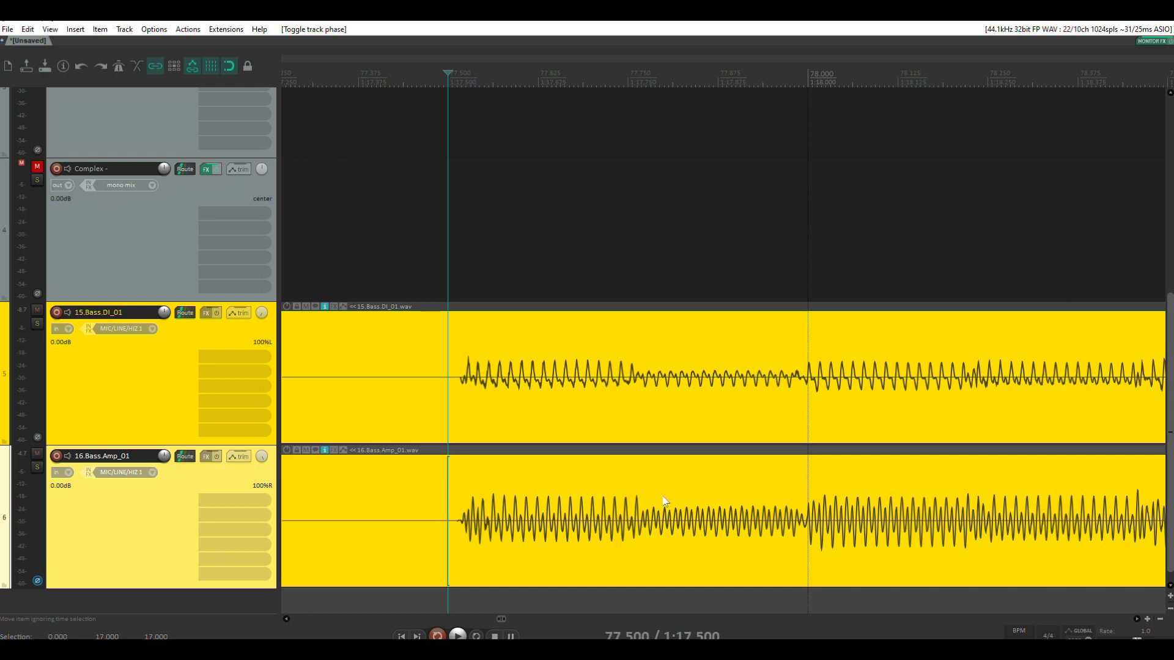
scroll(455, 457, up, 2)
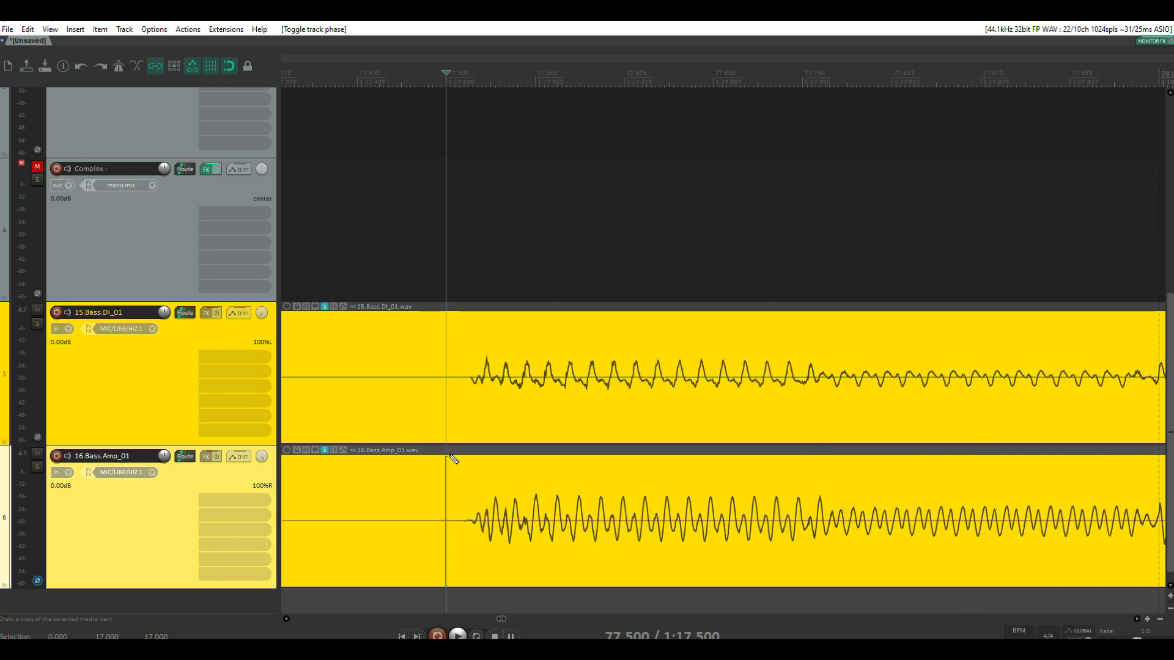
scroll(455, 458, up, 3)
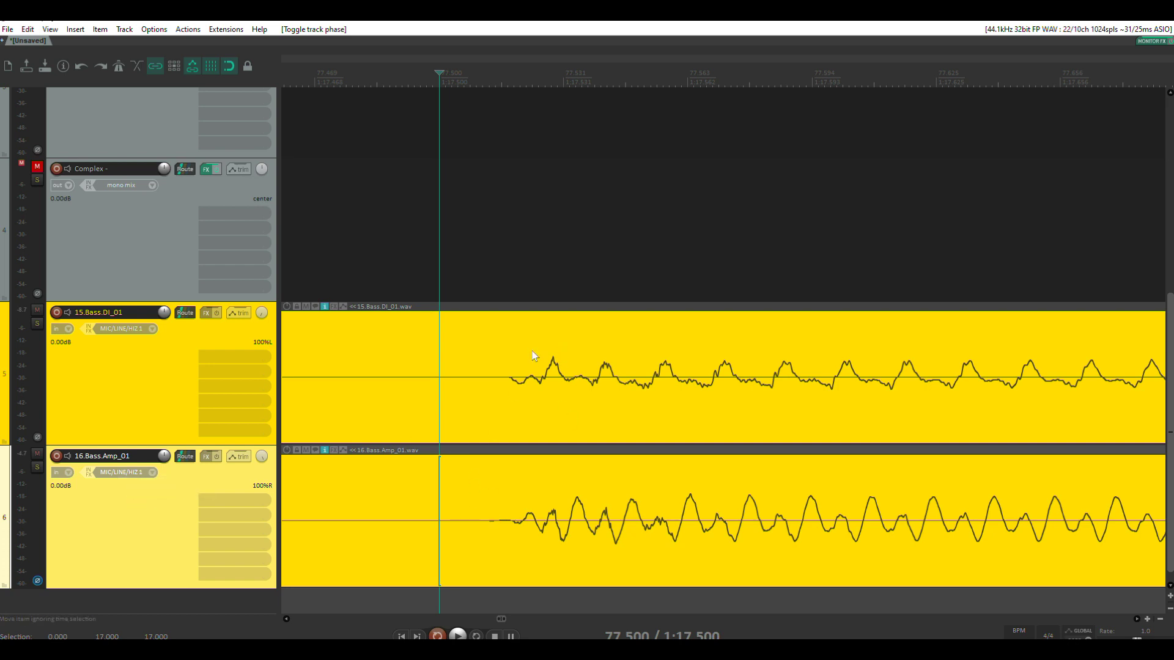
scroll(526, 367, down, 2)
scroll(525, 441, down, 2)
scroll(522, 397, down, 2)
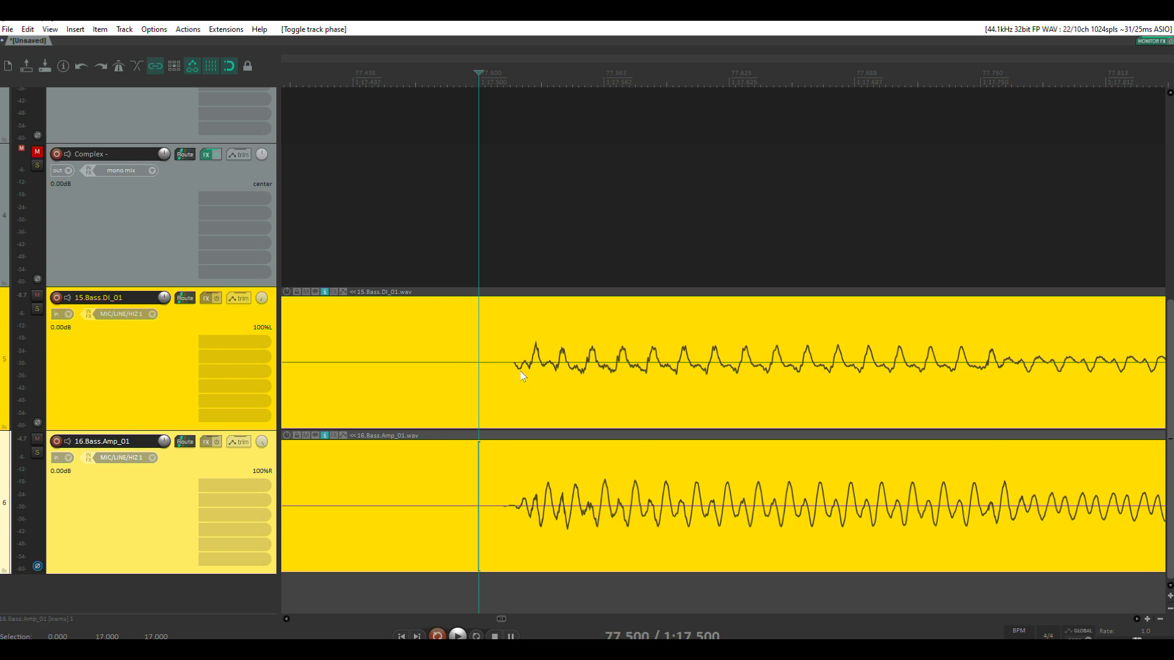
Step: Enable the 16.Bass.Amp_01 track's playback time offset, place the edit cursor near the bass entry, and set the offset to -1 ms
click(186, 442)
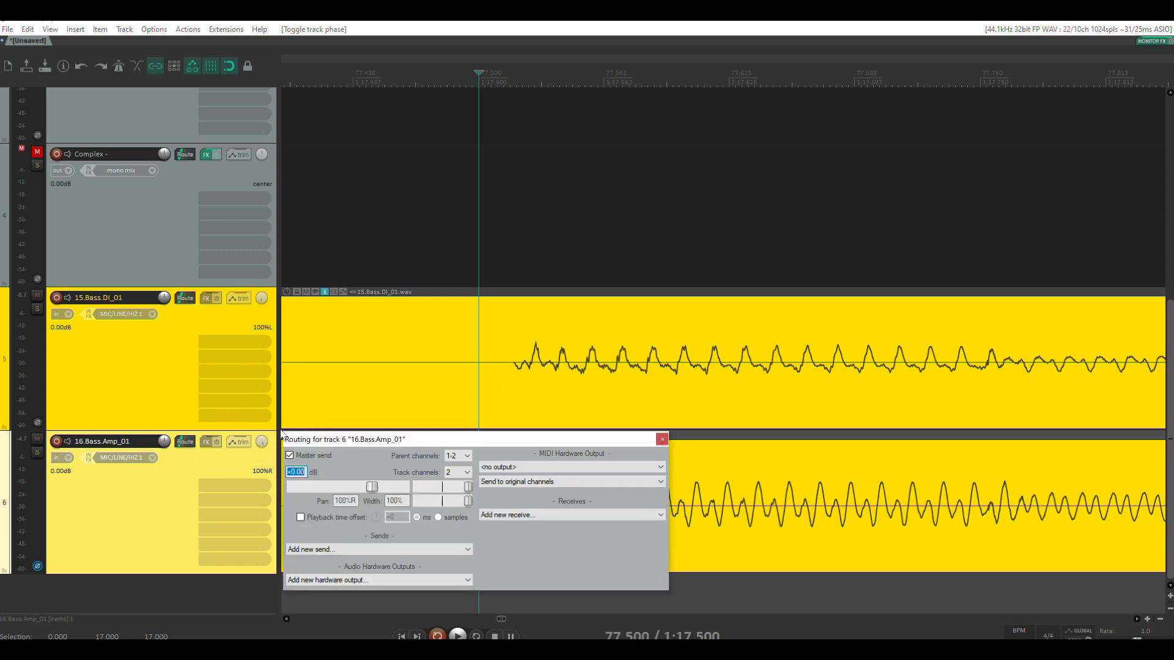
drag(401, 443, 673, 232)
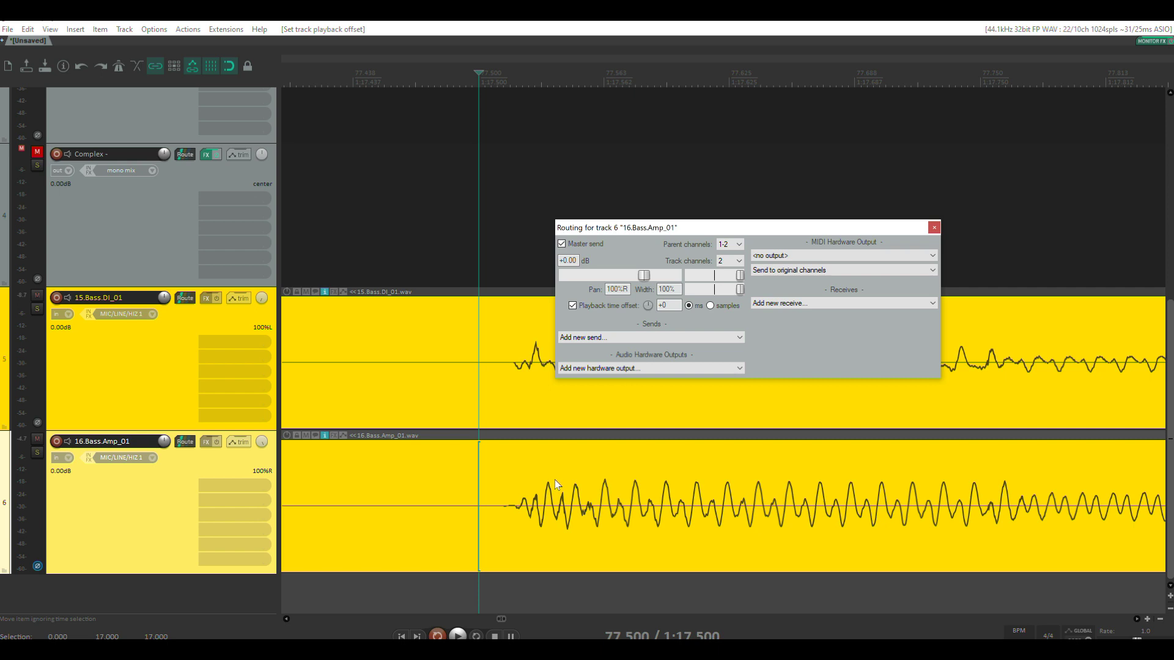
scroll(558, 485, up, 5)
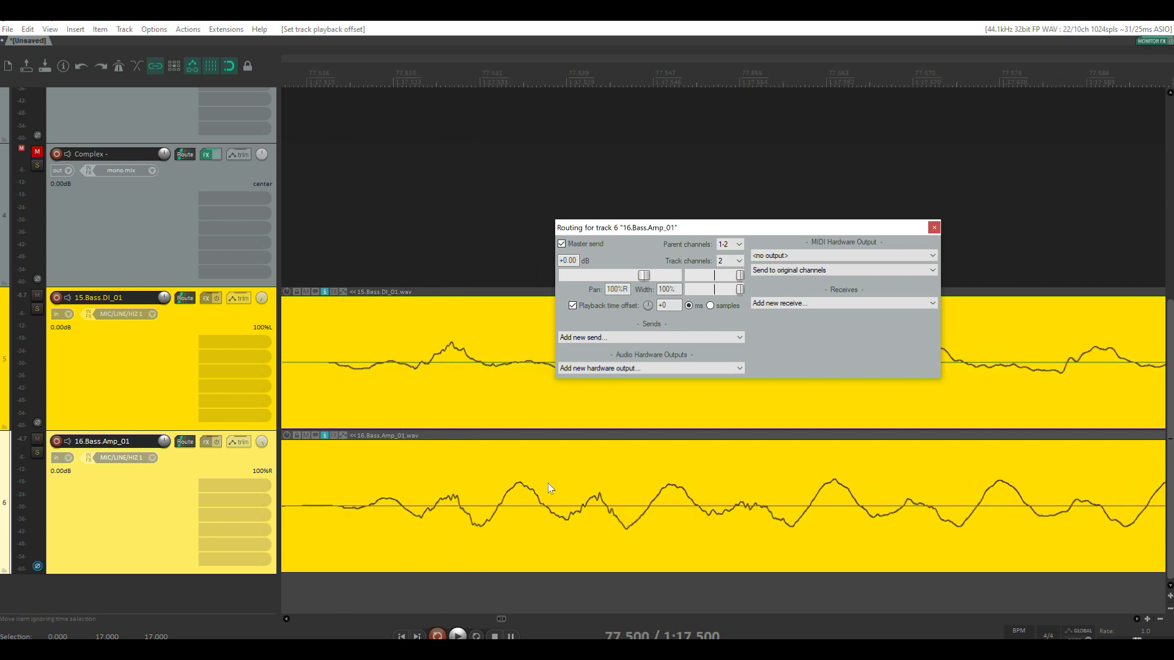
click(511, 477)
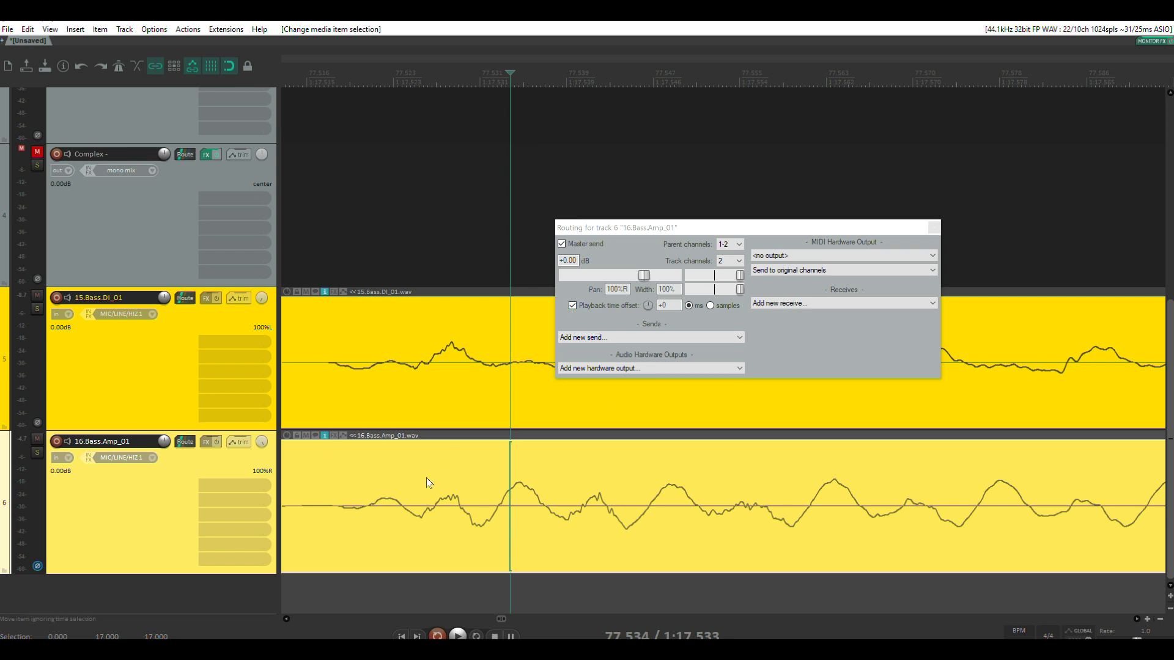
click(651, 307)
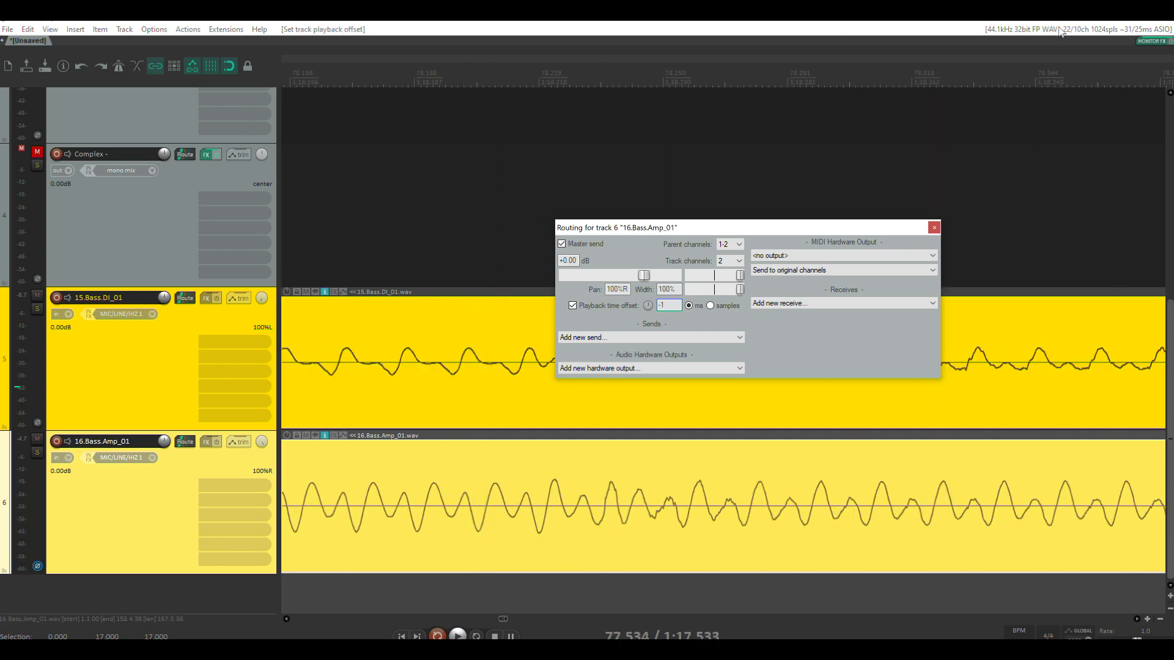
Step: Show the monitoring SPAN analyzer beside the routing window and check the mid and side spectra during playback of both bass tracks
click(1153, 42)
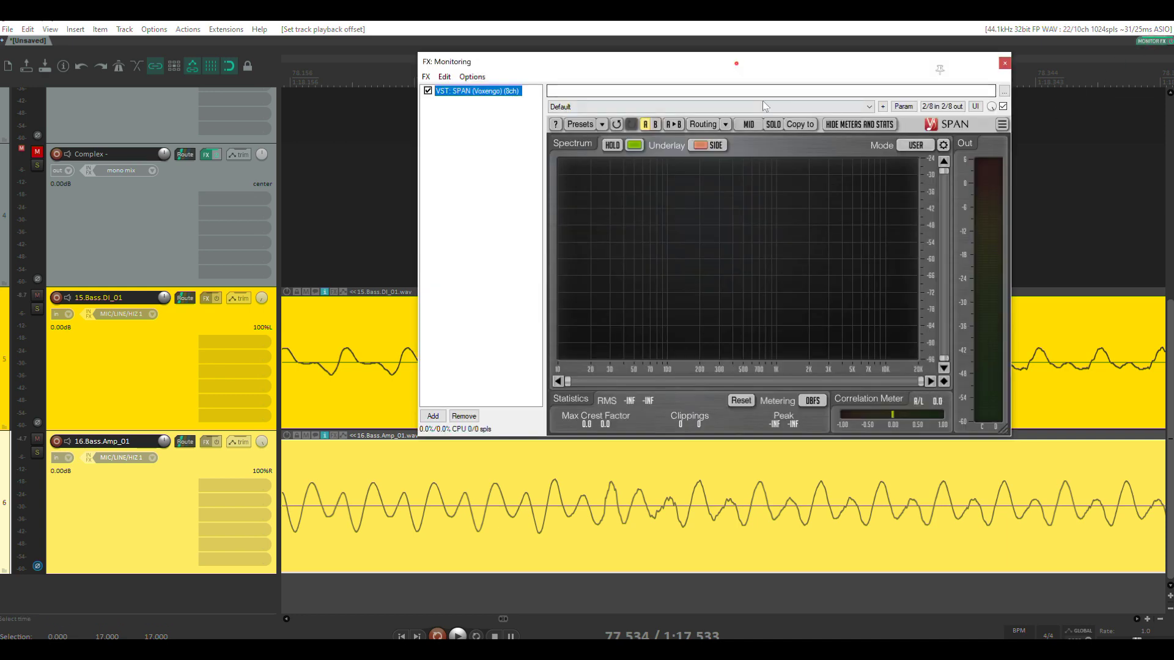
drag(762, 61, 906, 268)
click(716, 230)
drag(617, 228, 32, 177)
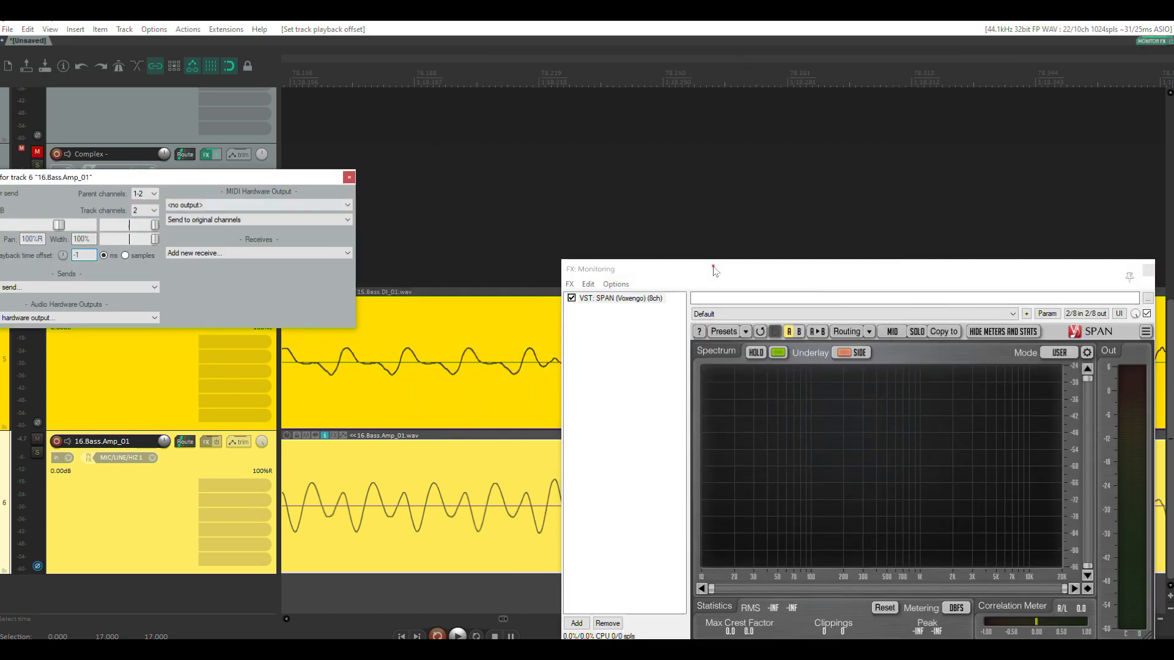
drag(716, 272, 674, 98)
drag(204, 178, 299, 154)
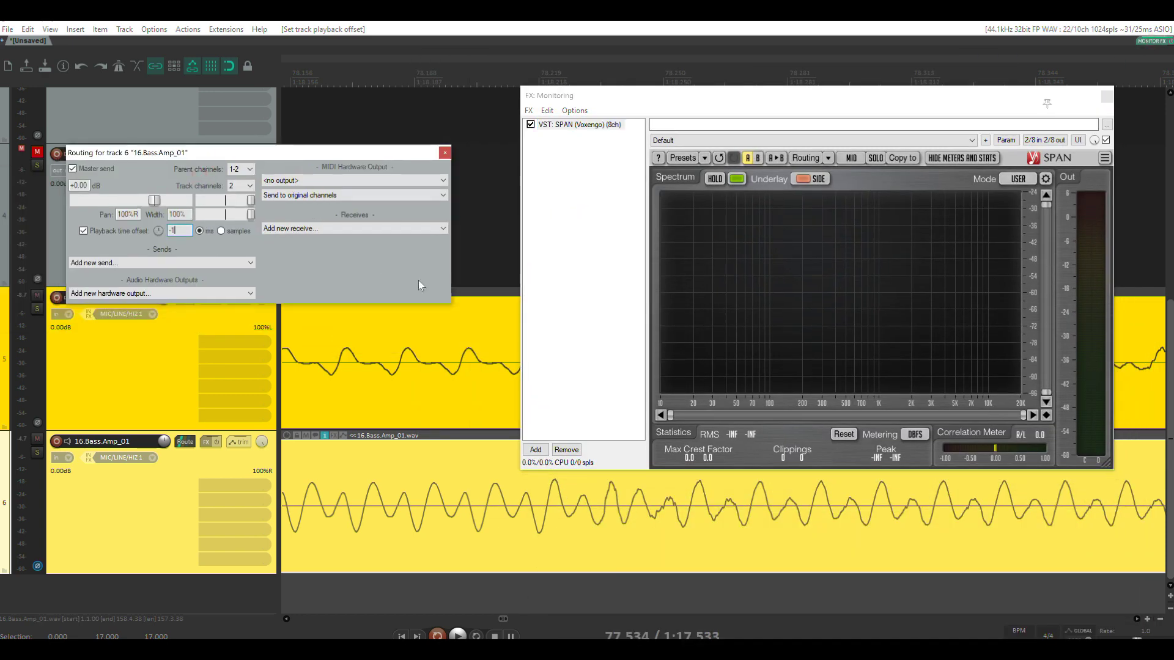
key(space)
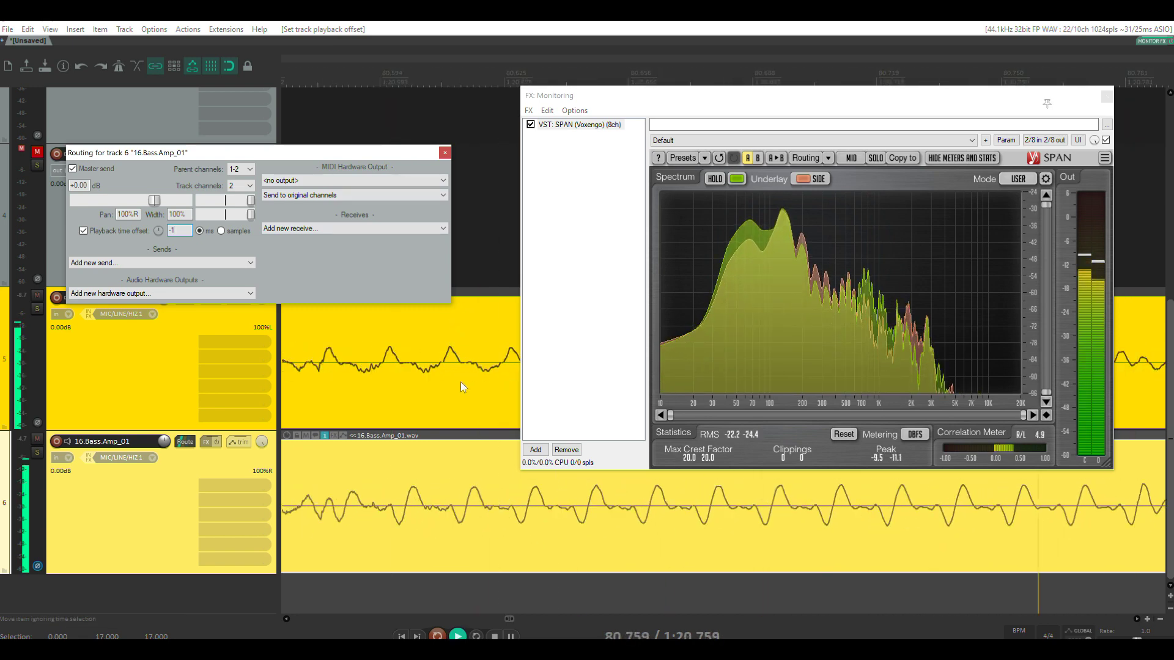
key(space)
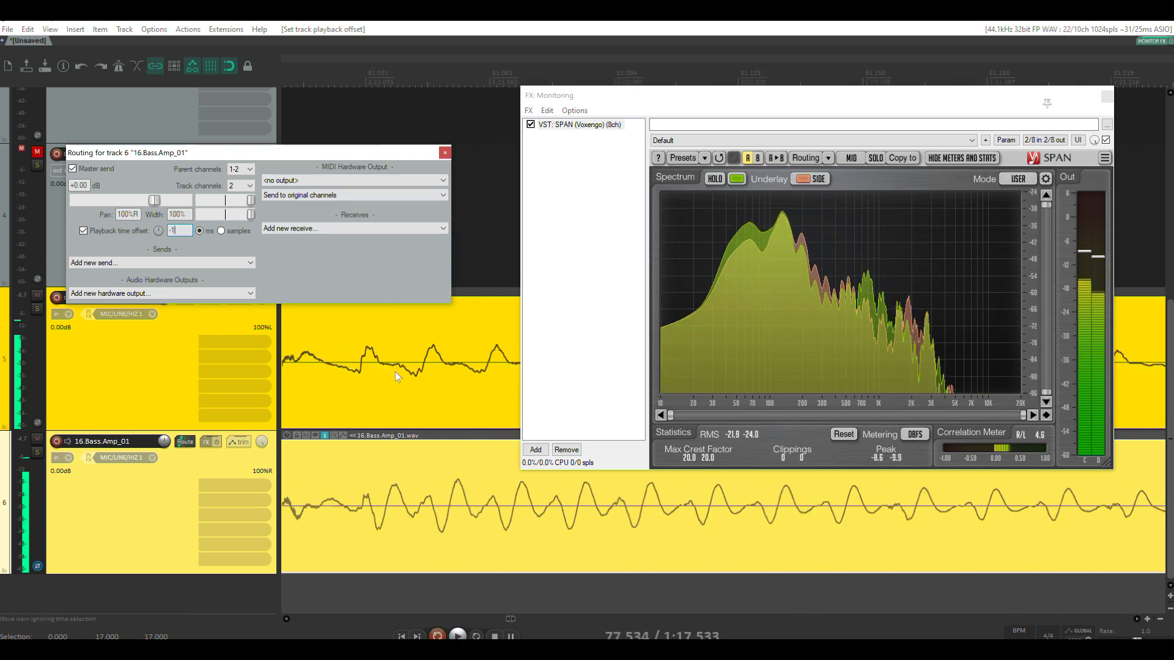
Step: Set the amp track's playback time offset to -4 ms and audition it while watching the SPAN spectra
click(173, 230)
text(-)
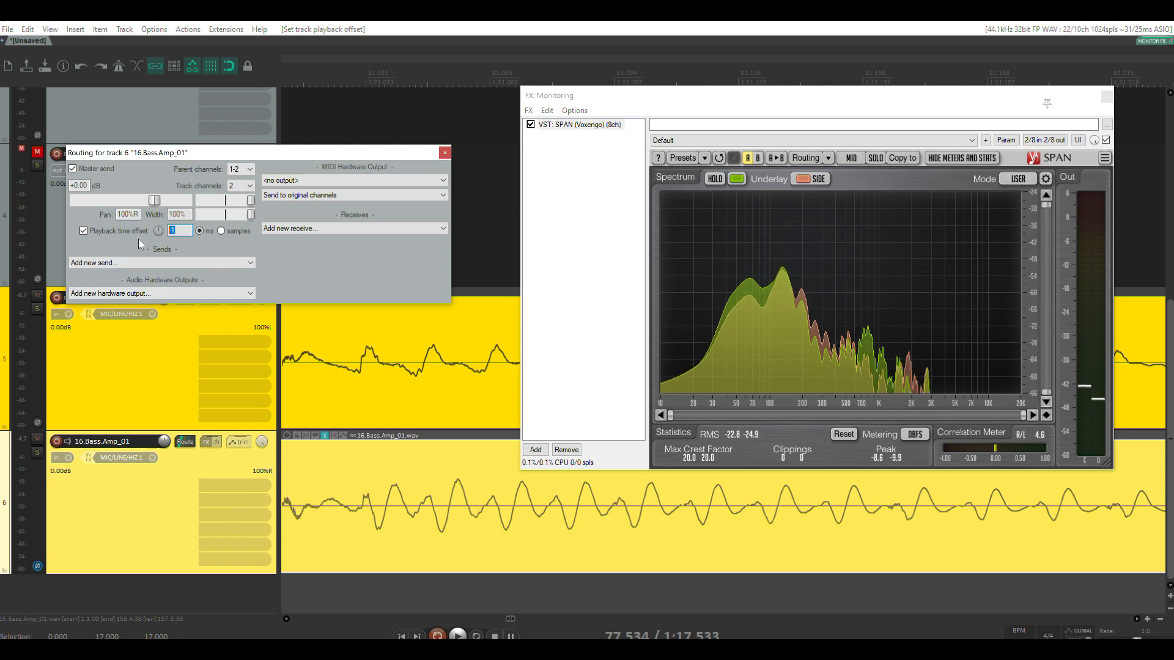
text(4)
key(space)
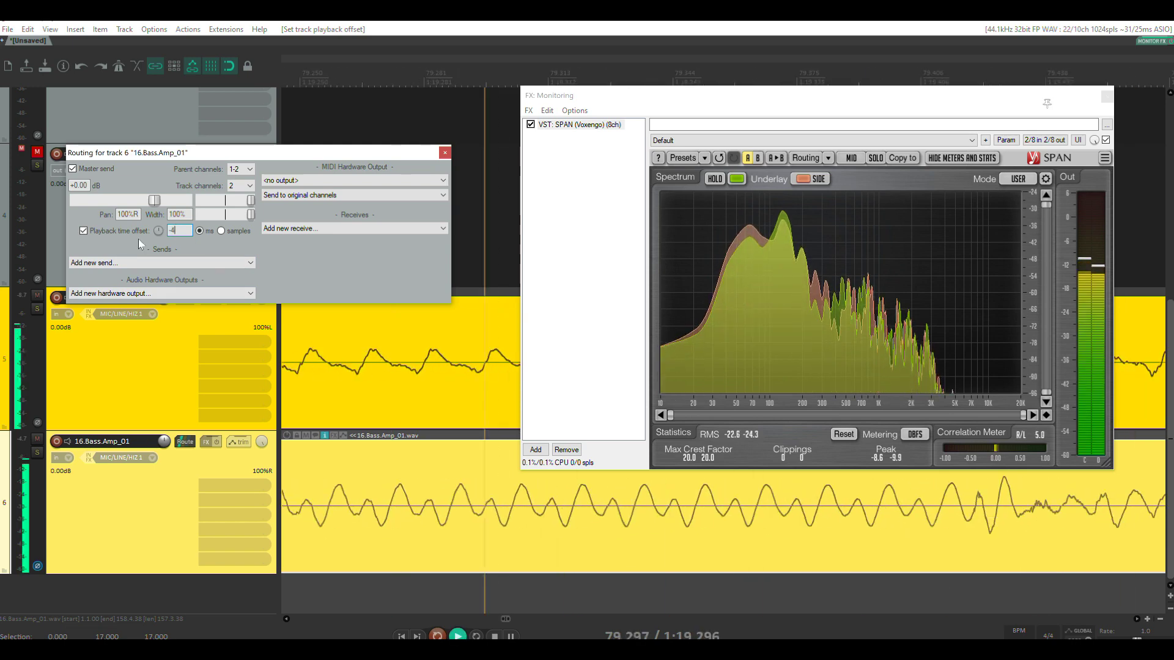
key(space)
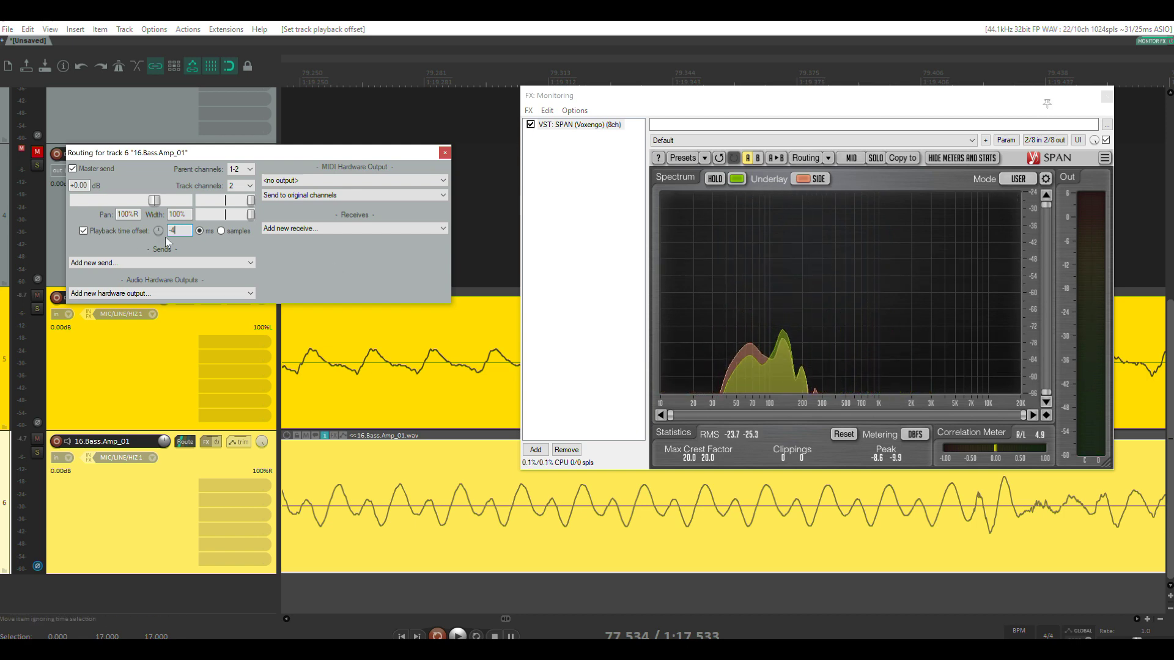
Step: Try amp playback offsets of -3 ms and -2 ms, comparing the mid and side spectra during playback
drag(160, 231, 158, 238)
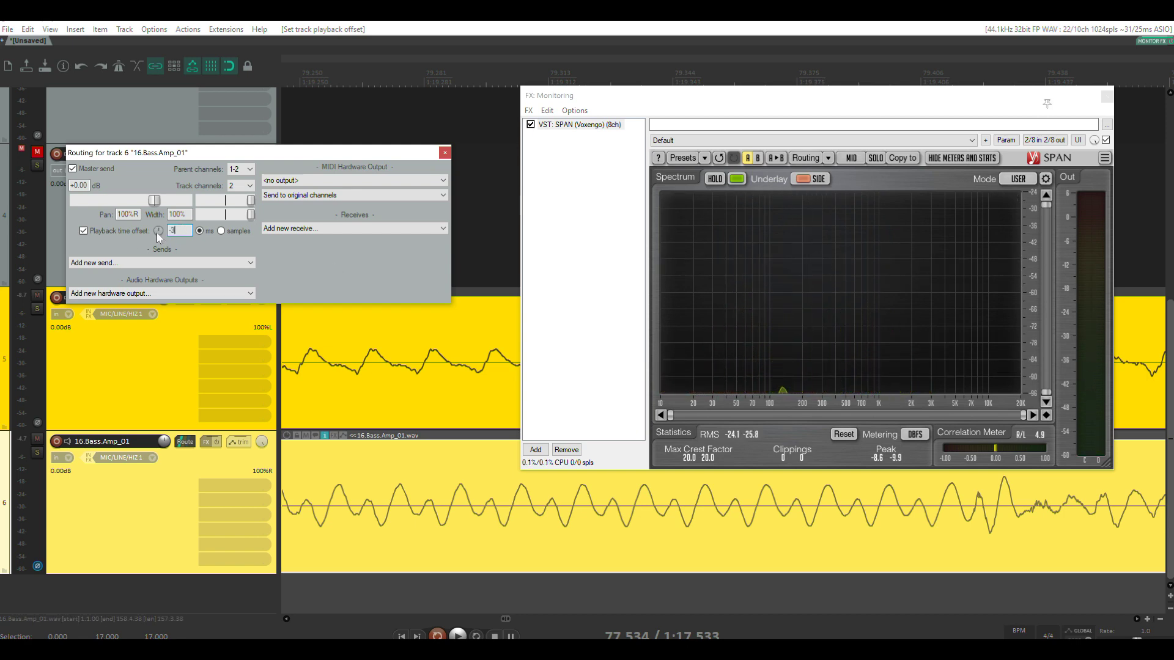
key(space)
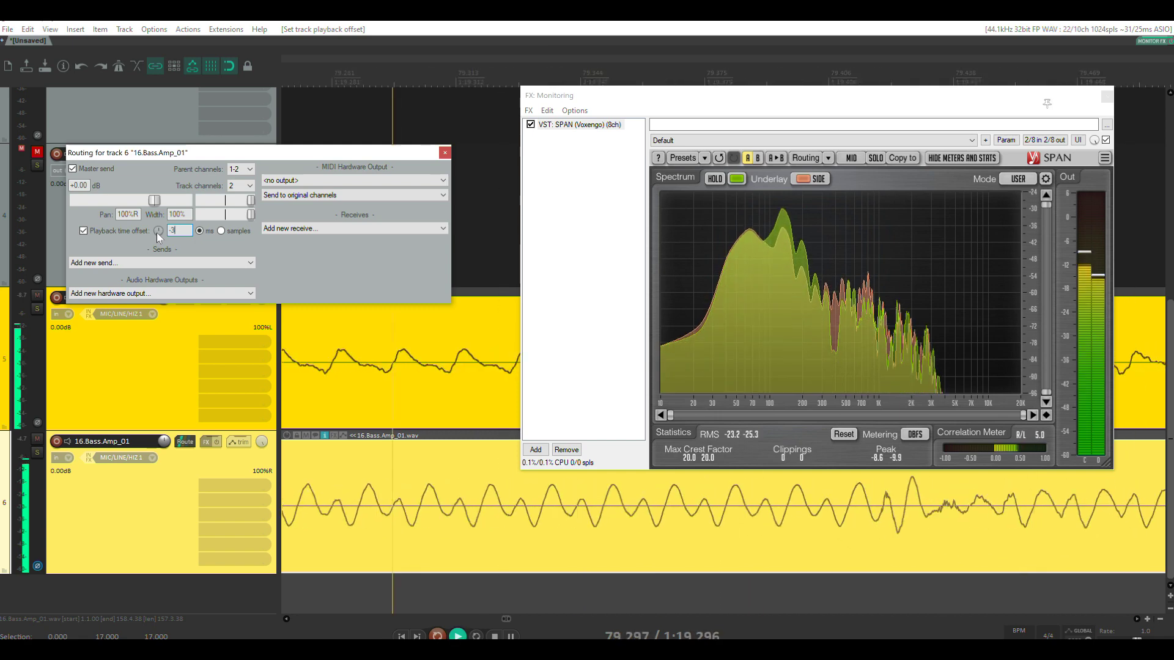
key(space)
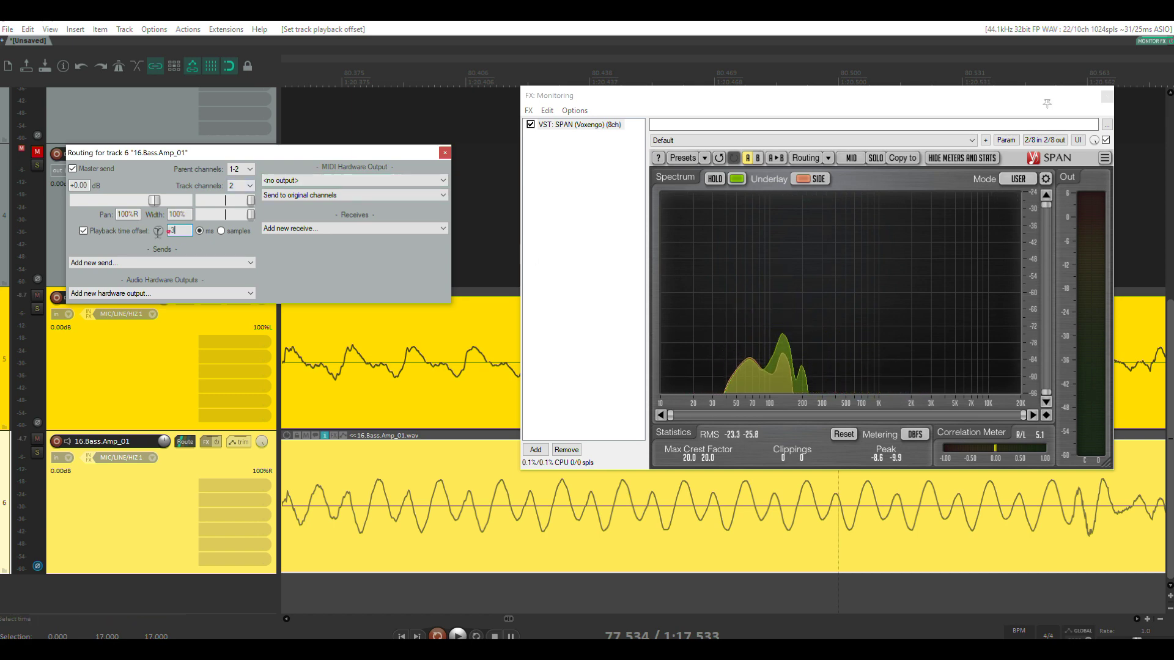
key(space)
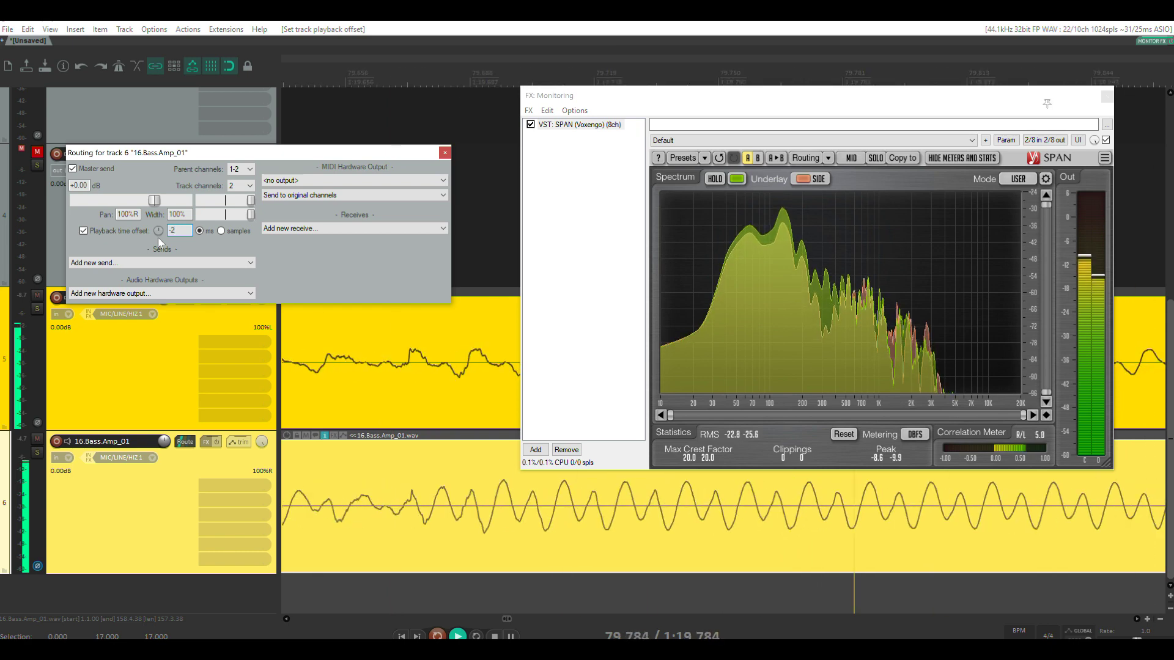
key(space)
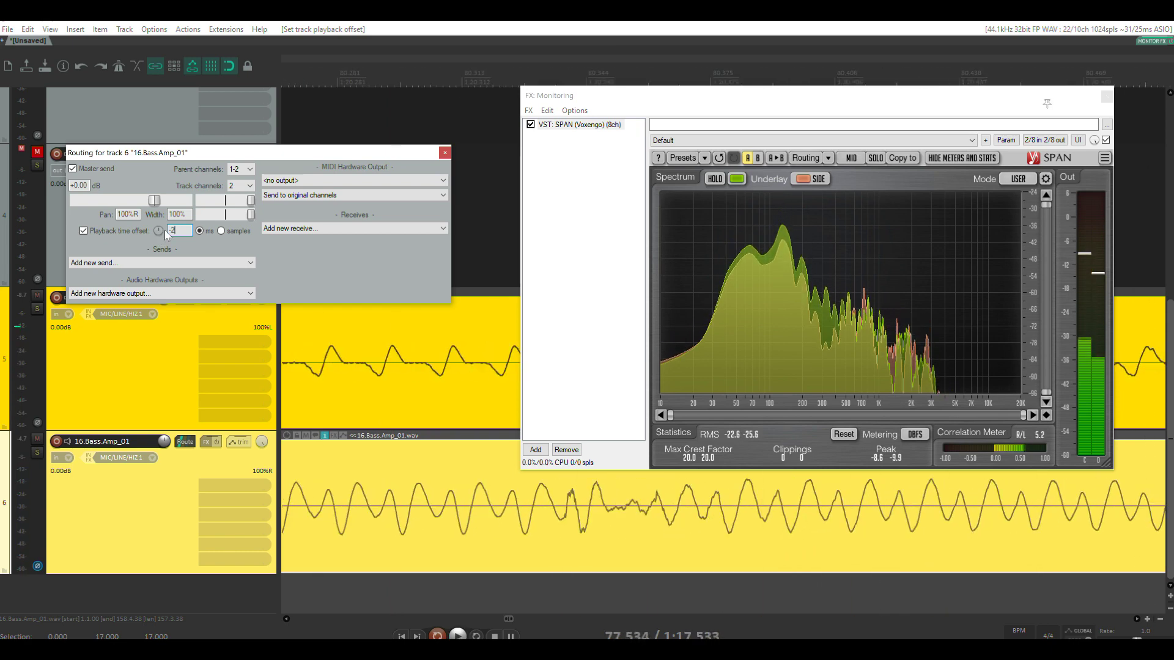
Step: Turn off the amp track's playback time offset and play the bass tracks to compare the unshifted spectra
click(84, 231)
key(space)
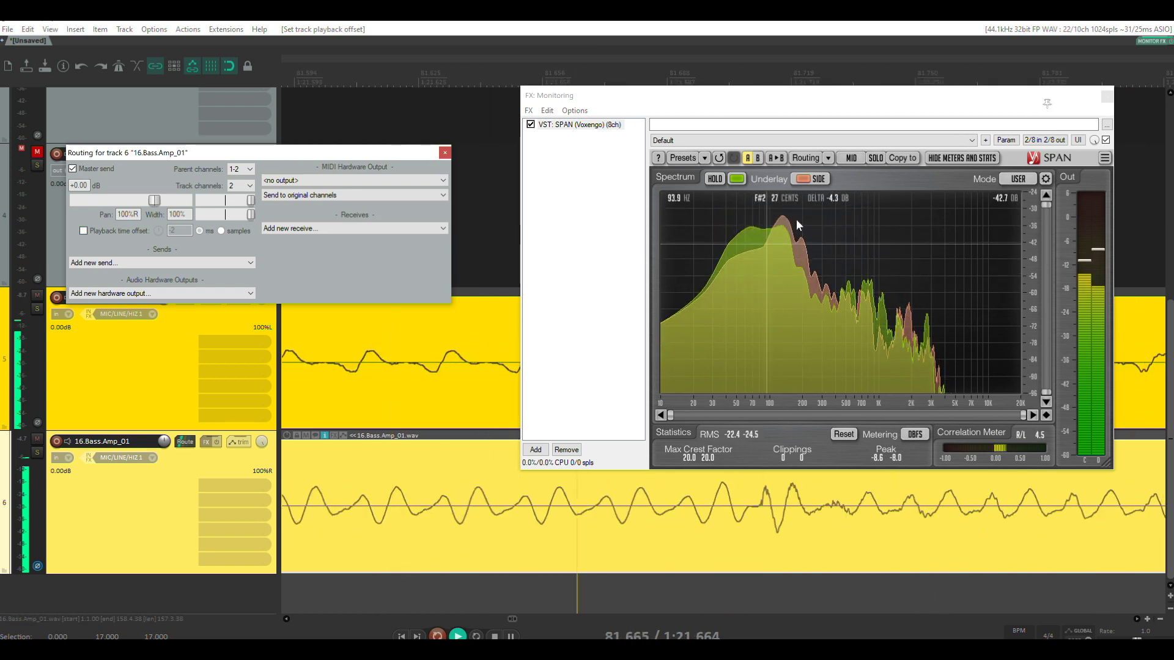
key(space)
Step: Re-enable the amp track's playback time offset at -1 ms and examine the mid and side spectra during playback
click(84, 231)
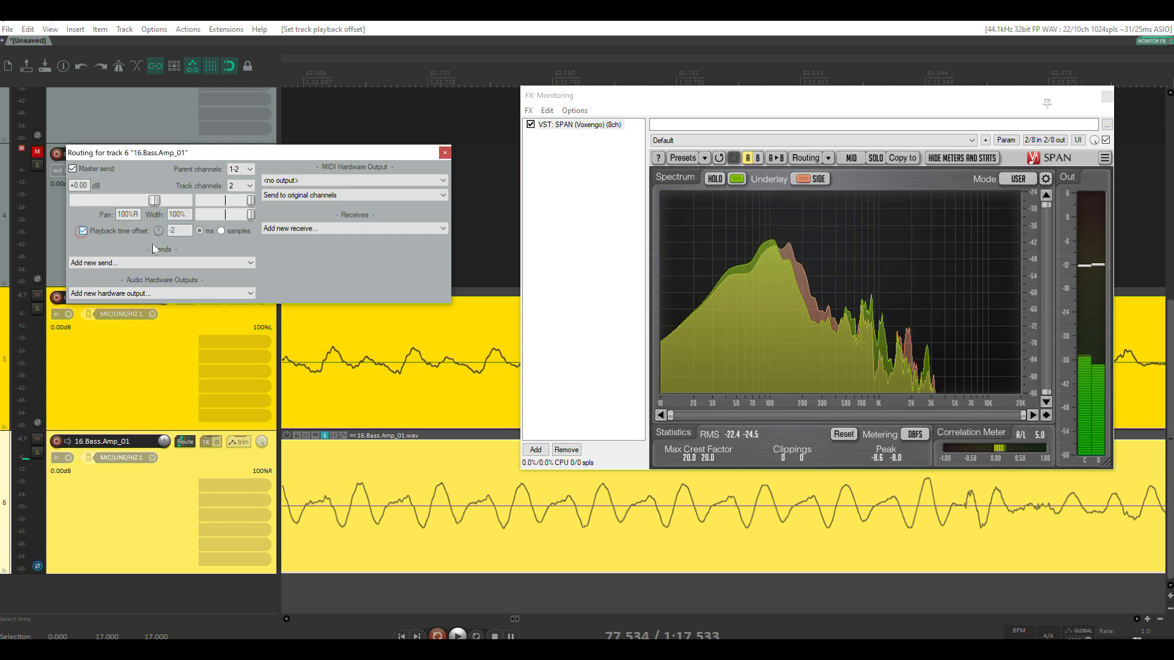
double_click(175, 231)
key(BackSpace)
text(-1)
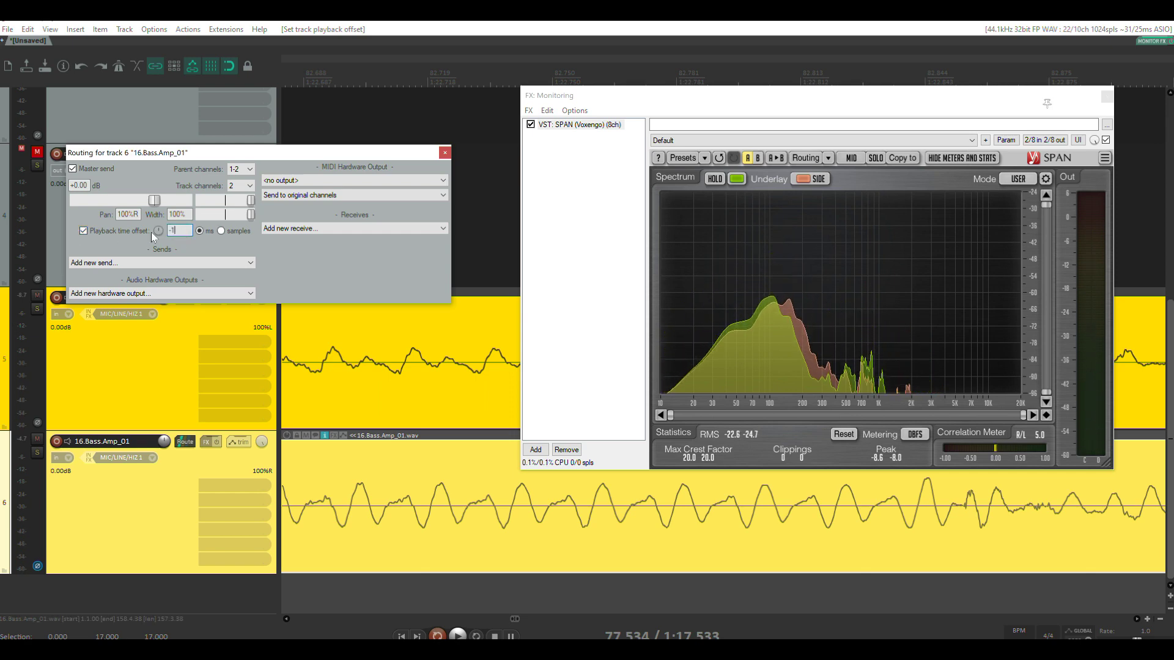
key(space)
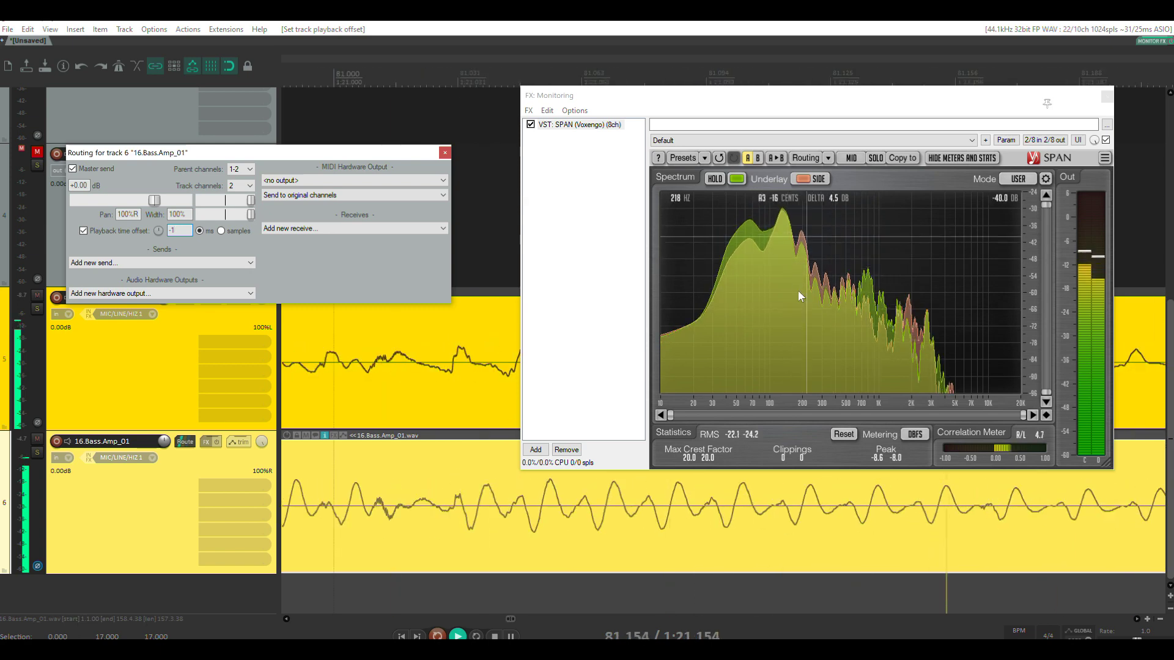
key(space)
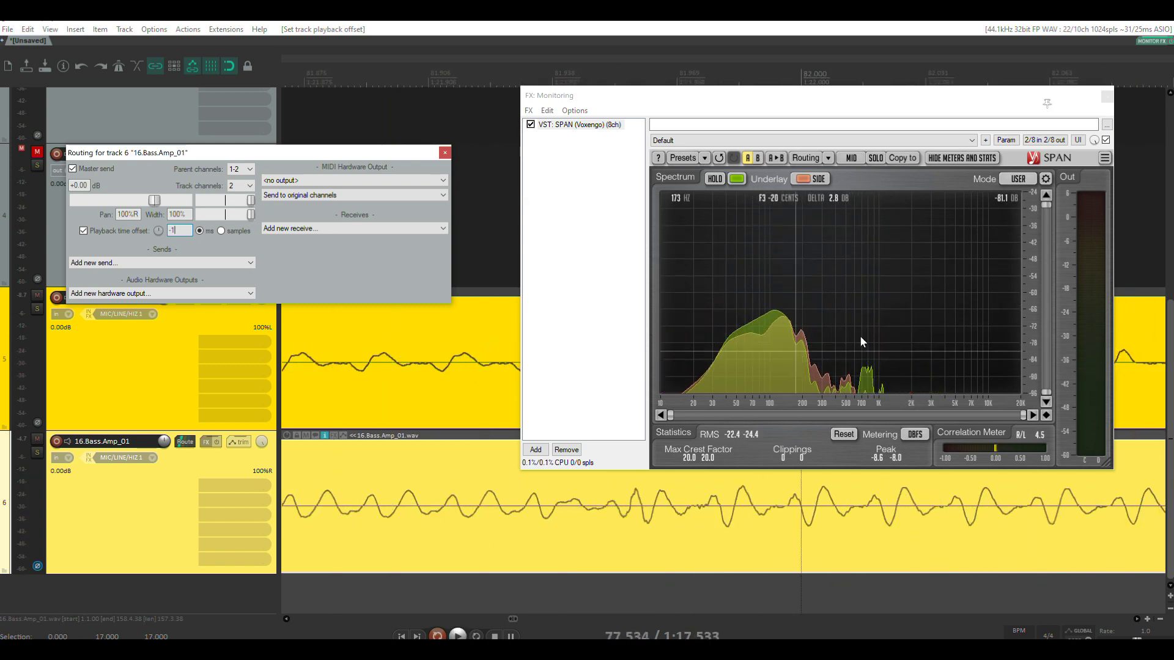
Step: Set the amp track's playback time offset to -3 ms and play back to compare the mid and side spectra
click(130, 237)
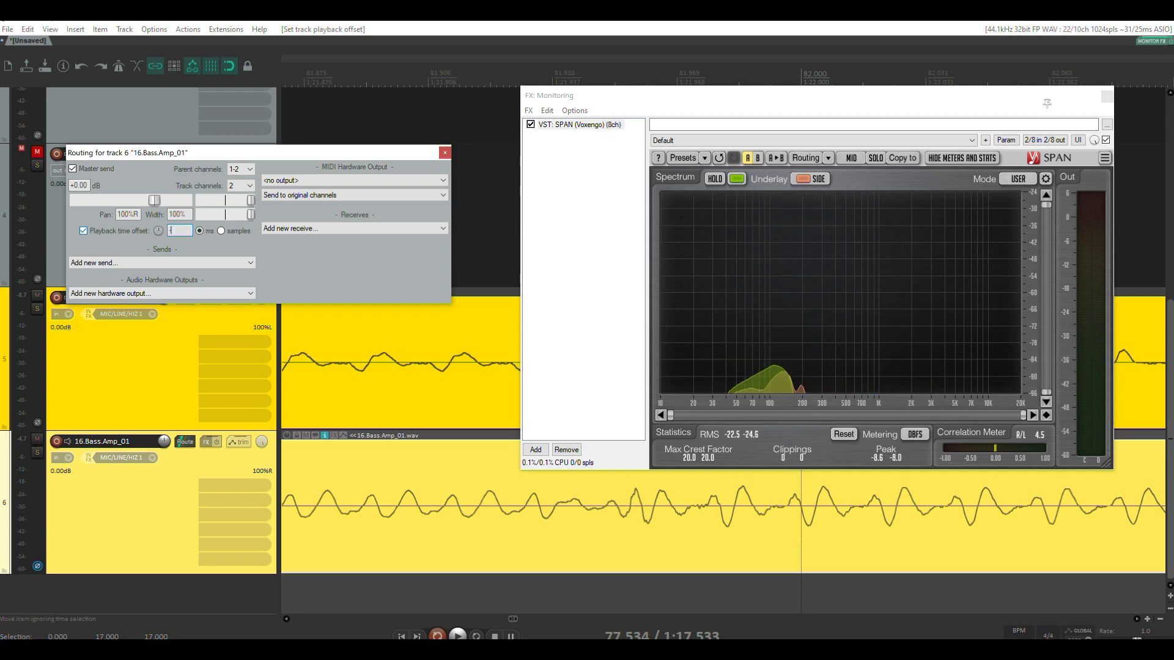
text(-3)
key(space)
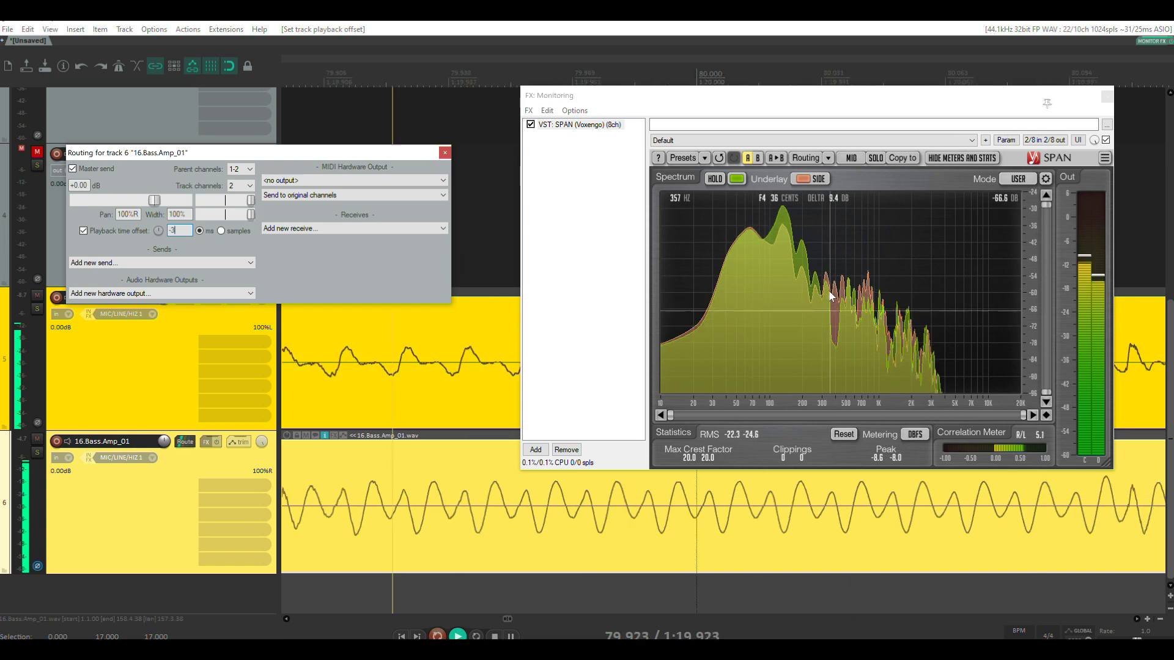
key(space)
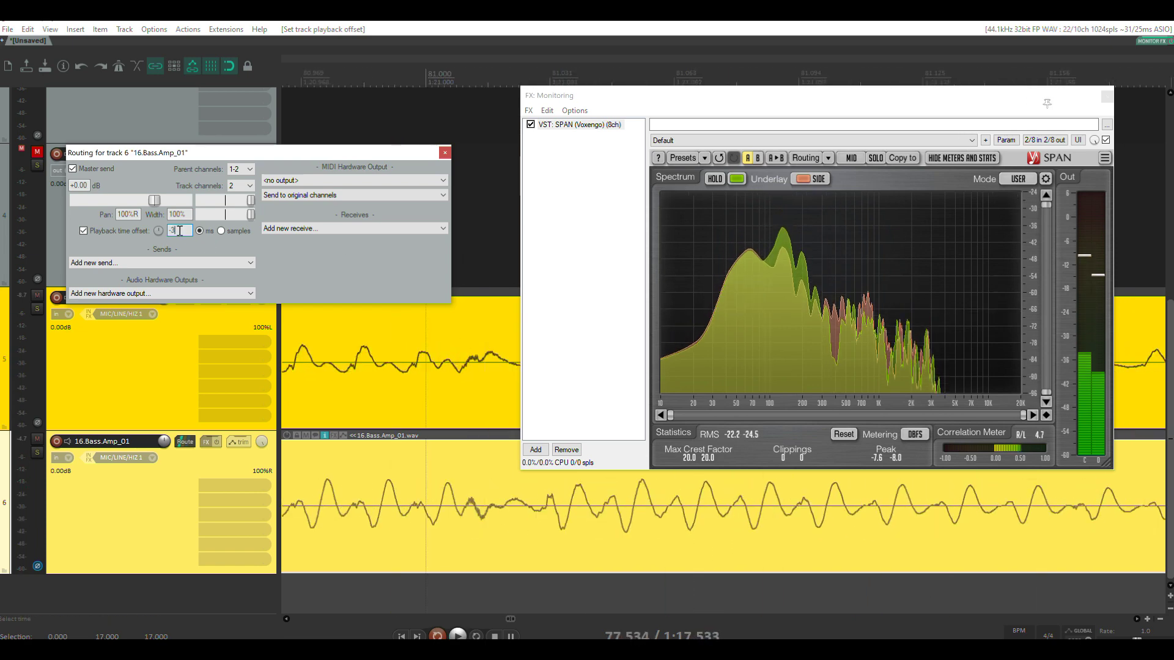
Step: Set the amp track's playback time offset to -2 ms and check the alignment during playback
scroll(159, 231, up, 1)
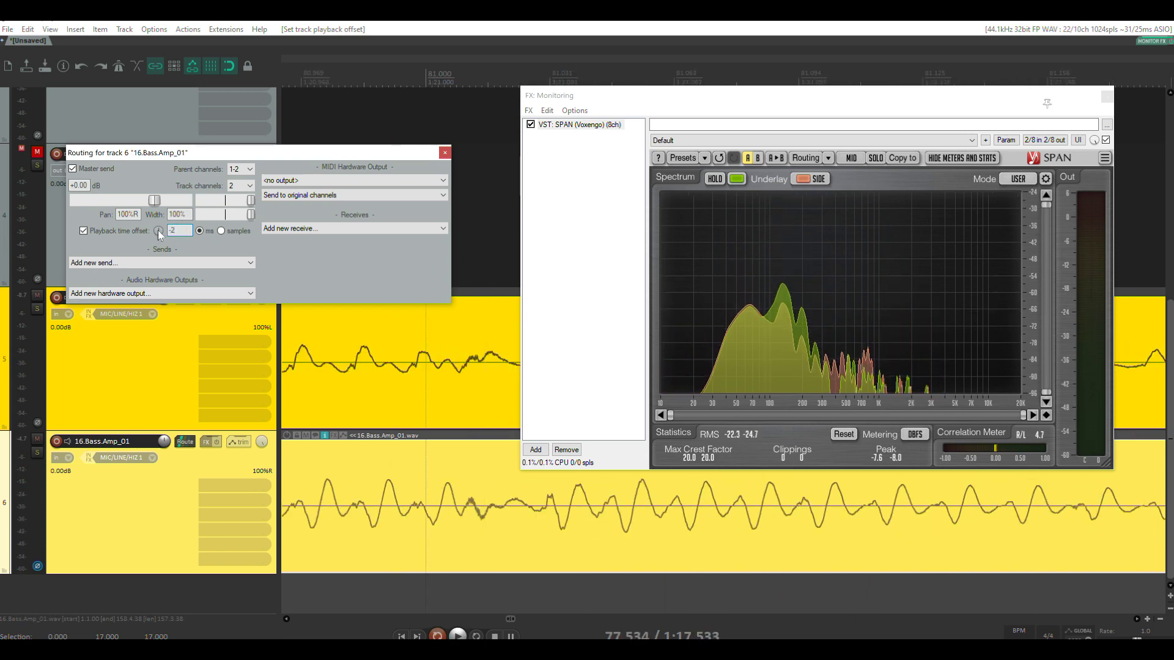
key(space)
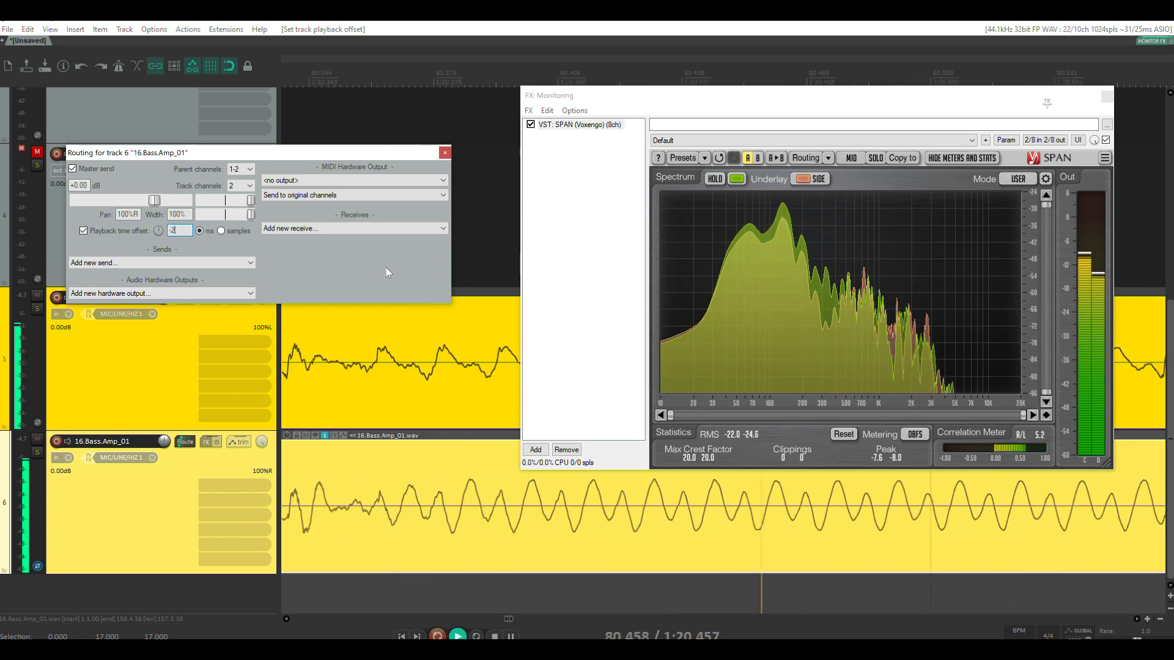
key(space)
Step: Close the monitoring effects window and the amp track's routing window
click(1053, 124)
key(Escape)
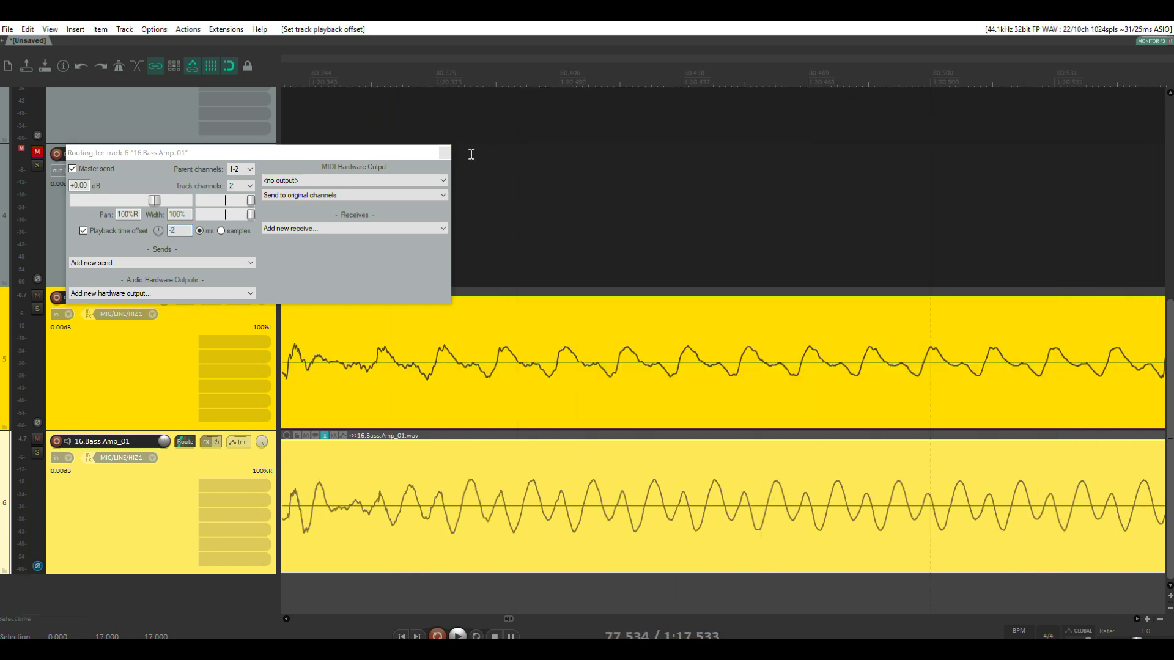
click(445, 154)
Step: Add a new empty track below the 16.Bass.Amp_01 track
scroll(571, 332, down, 15)
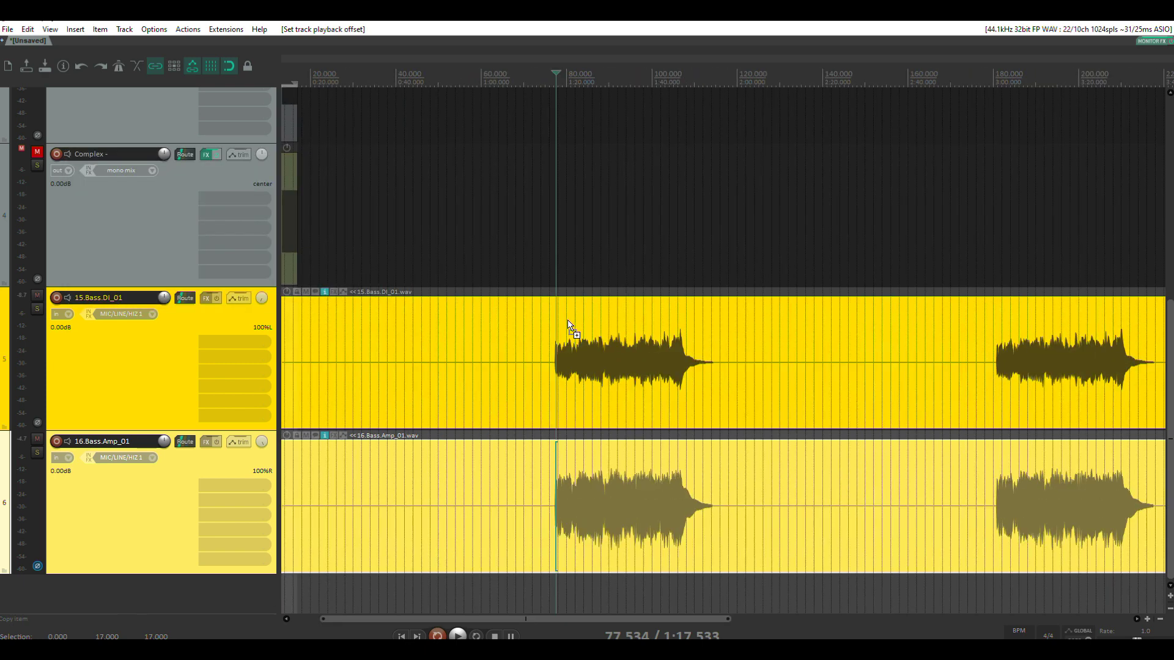
ctrl+scroll(325, 364, down, 2)
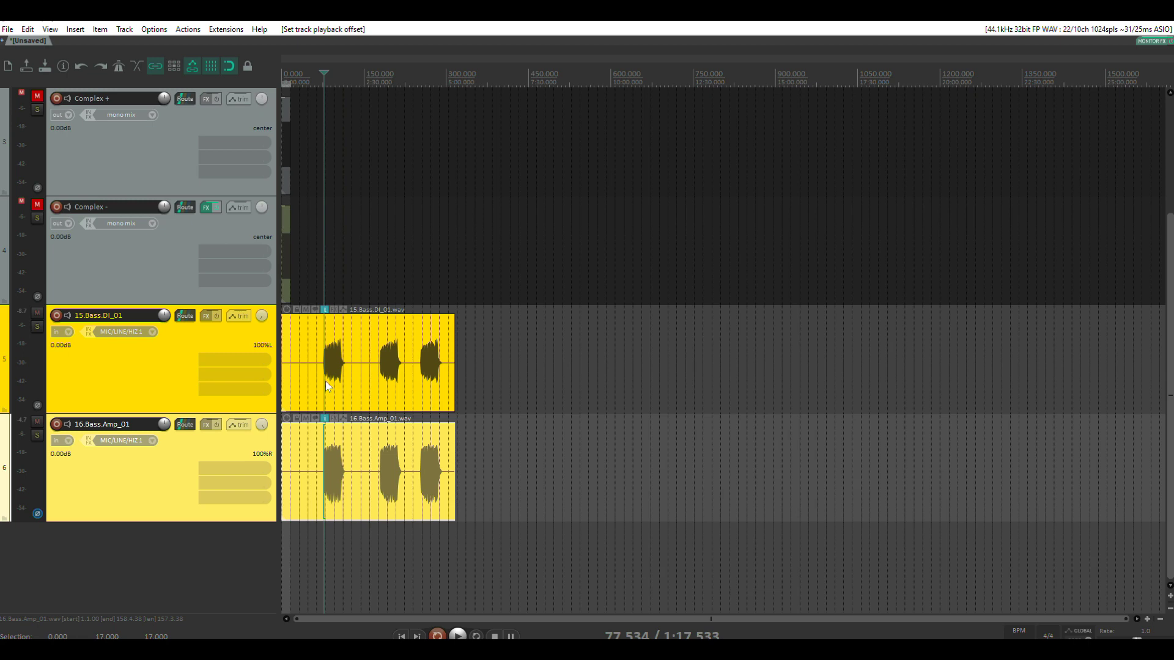
double_click(153, 567)
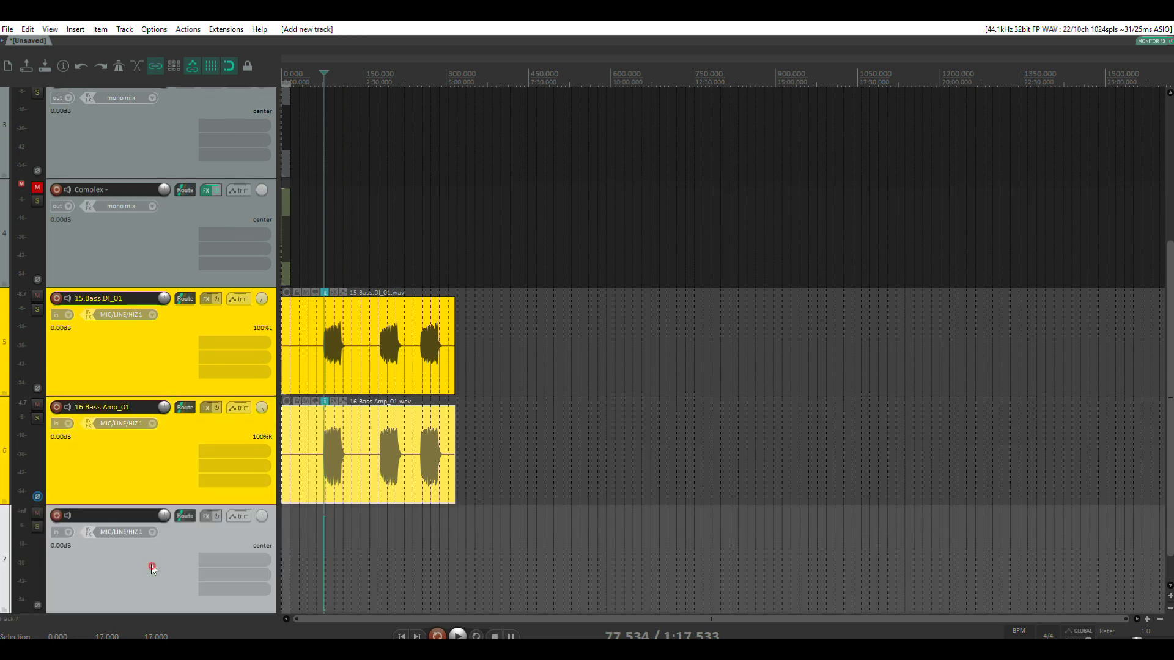
ctrl+scroll(253, 508, down, 1)
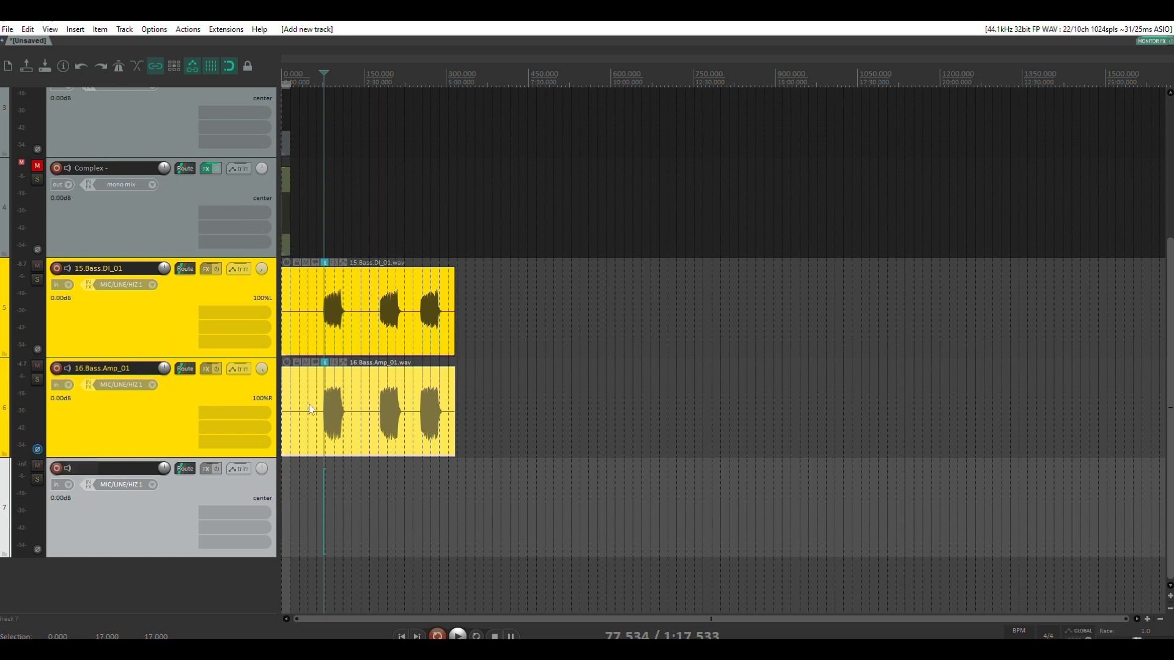
Step: Reset the pan of the amp and DI bass tracks to center and play them together
double_click(261, 369)
double_click(261, 269)
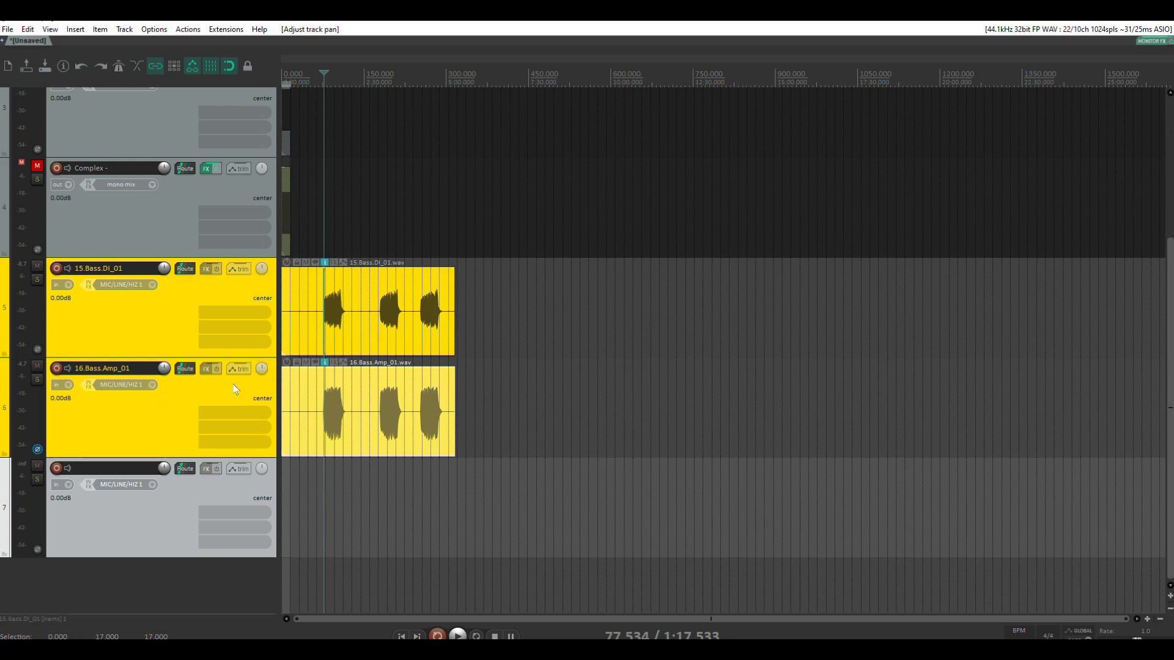
key(space)
scroll(361, 393, up, 5)
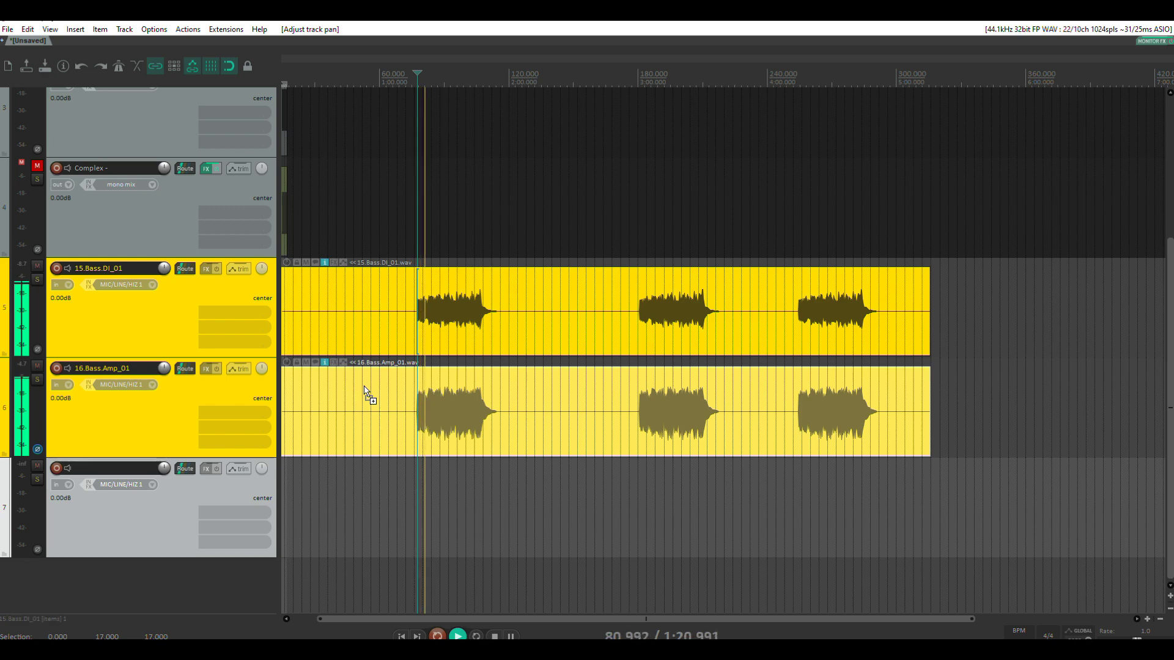
Step: Move the amp bass item from the 16.Bass.Amp_01 track onto the empty track below and play it with the DI bass
key(space)
click(364, 387)
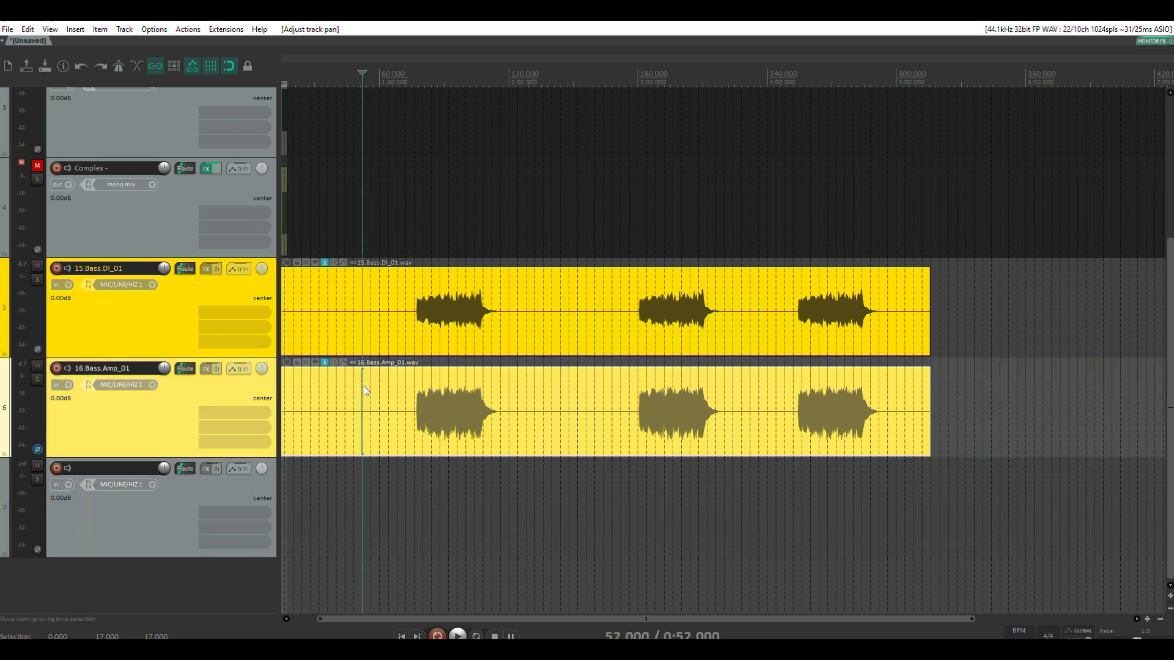
drag(364, 390, 352, 497)
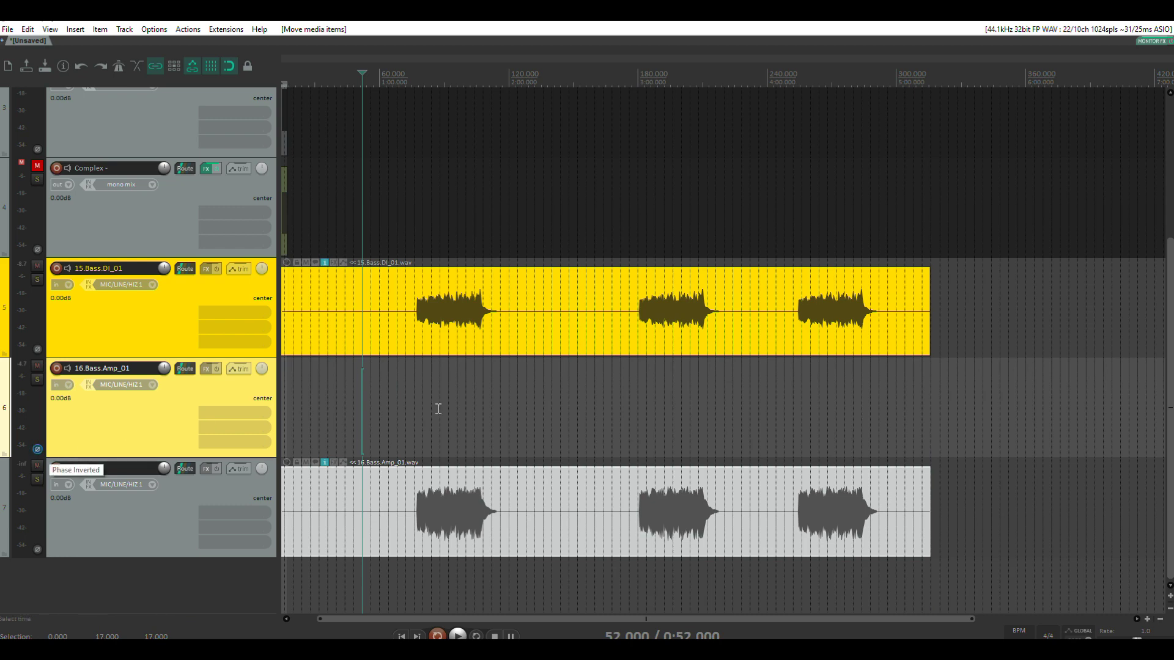
click(415, 85)
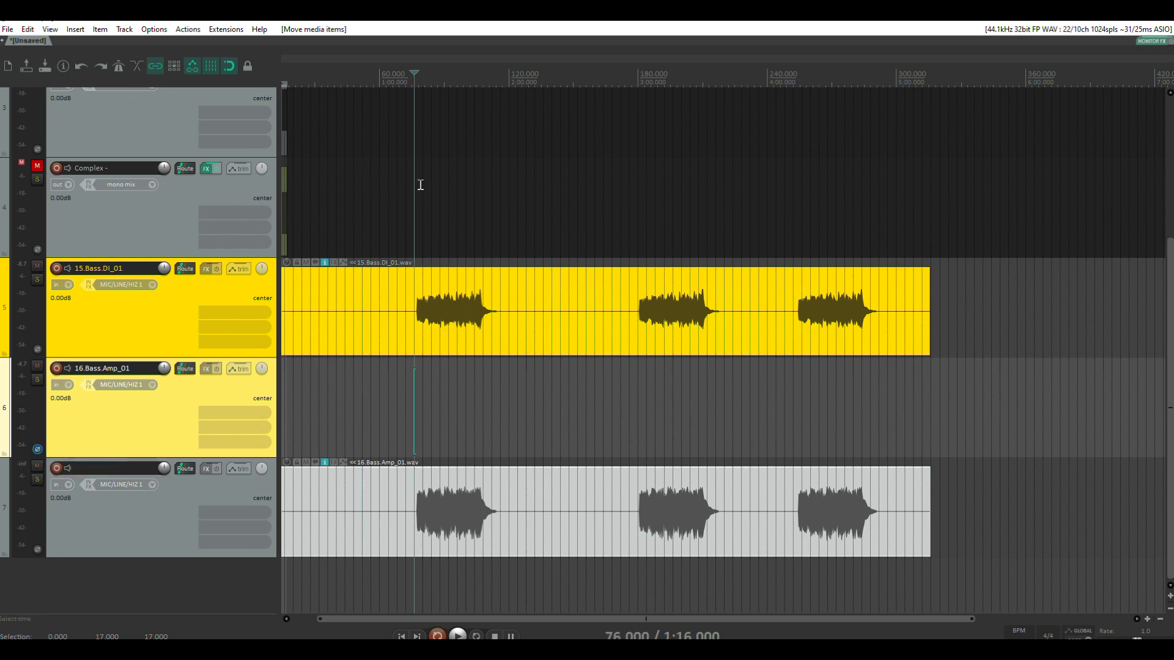
key(space)
scroll(414, 203, up, 5)
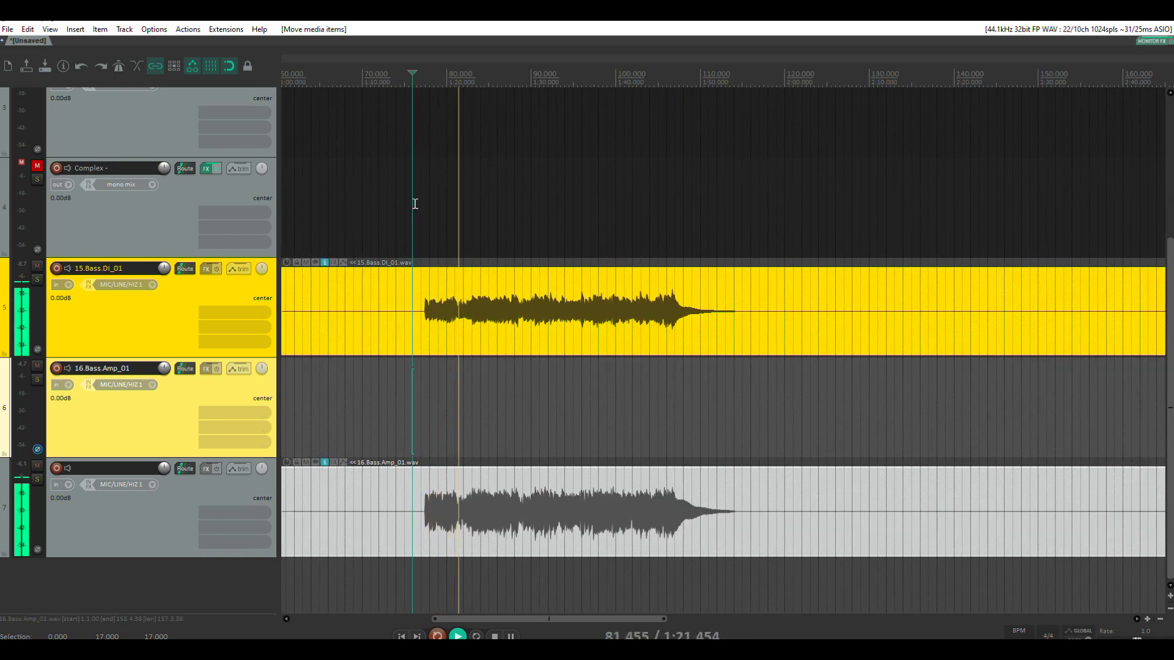
key(space)
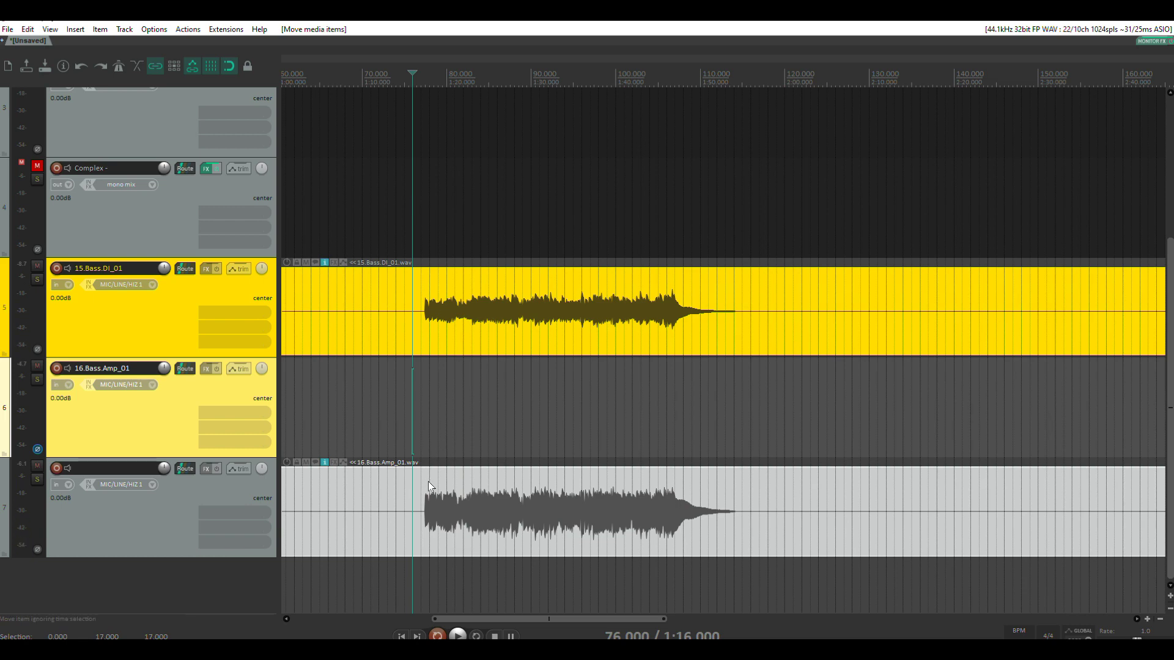
Step: Move the amp bass item back onto the 16.Bass.Amp_01 track and play it with the DI bass
drag(429, 487, 421, 435)
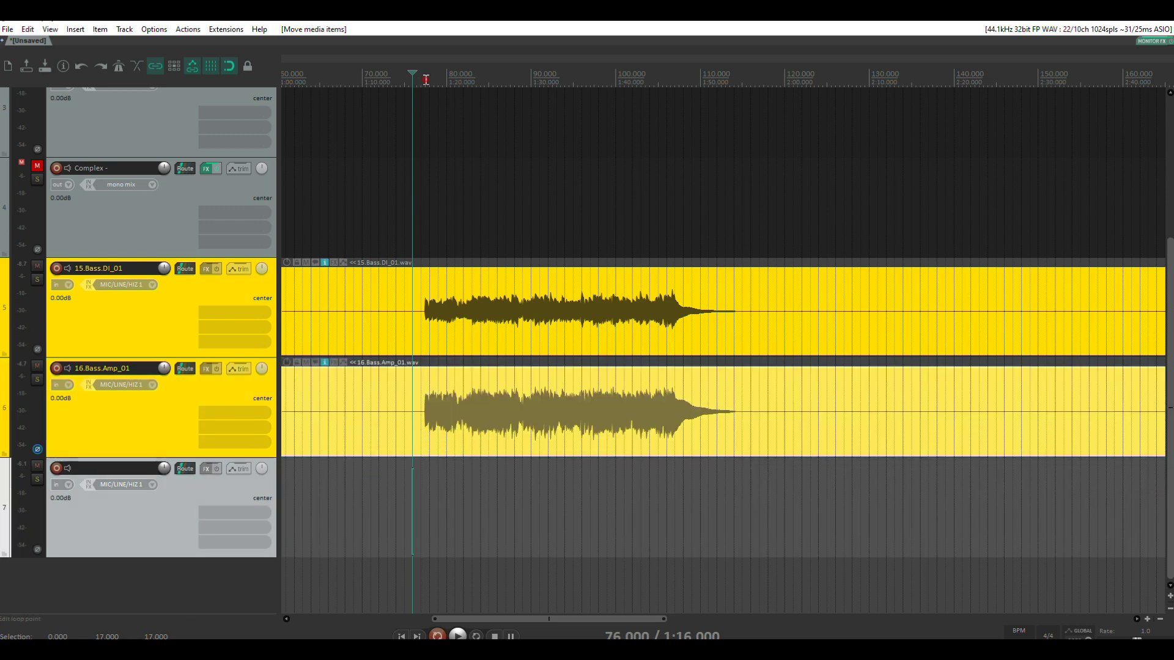
click(428, 80)
key(space)
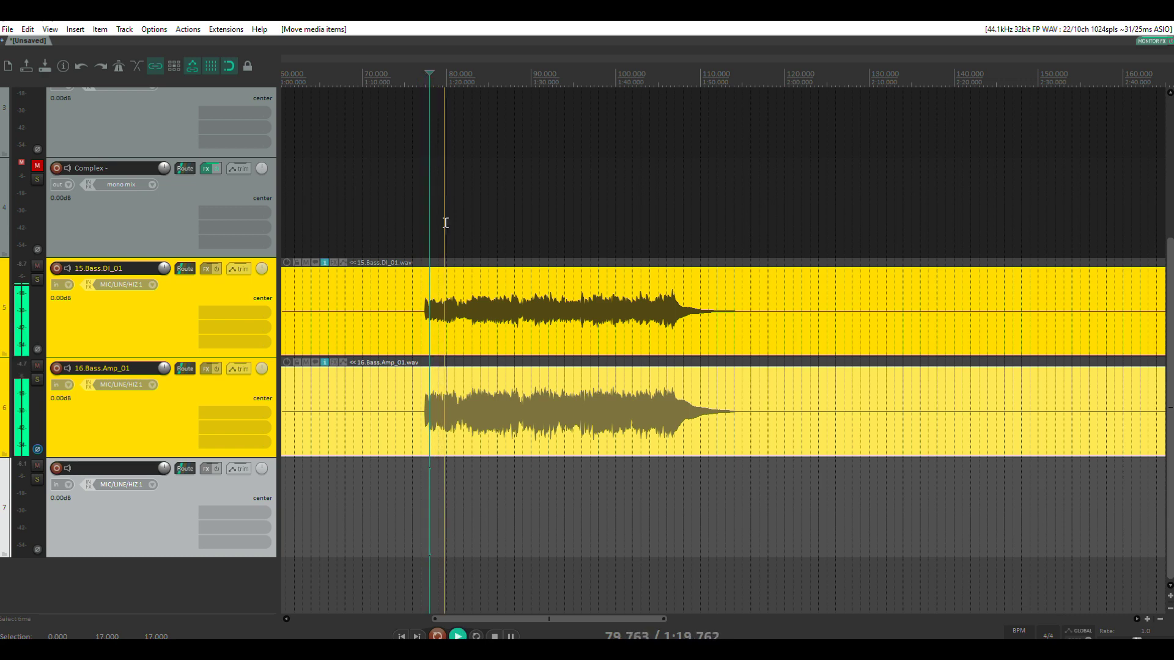
Step: Lower the 16.Bass.Amp_01 track volume to -0.10 dB and compare the amp item on both tracks during playback
click(441, 391)
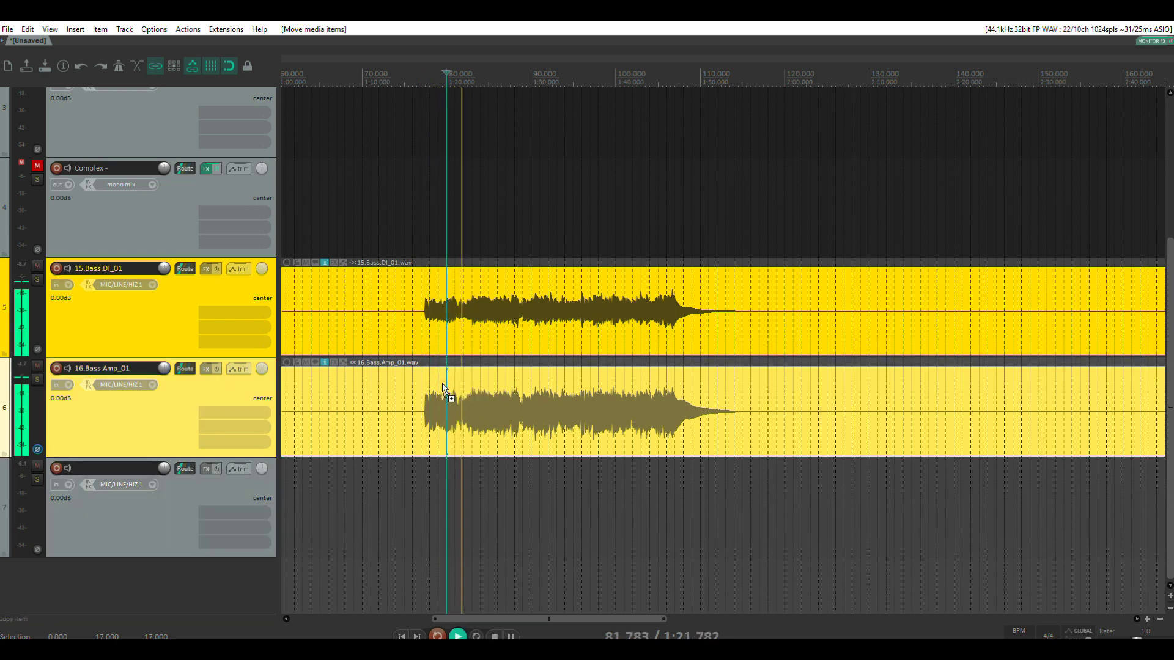
scroll(443, 388, down, 1)
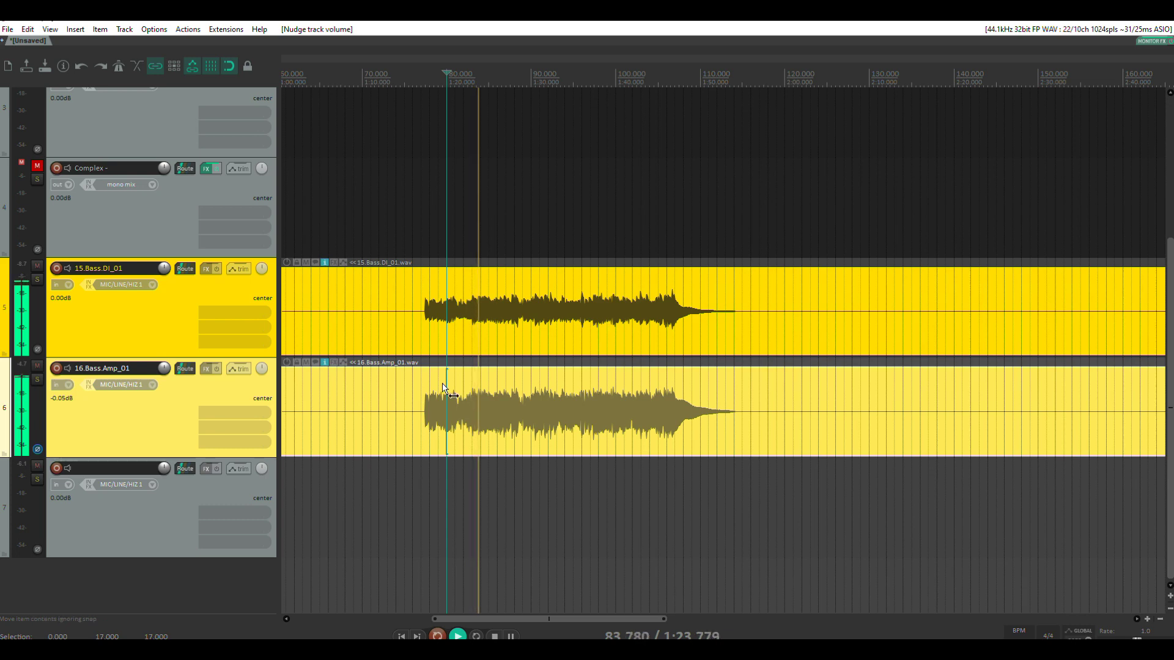
scroll(443, 387, down, 1)
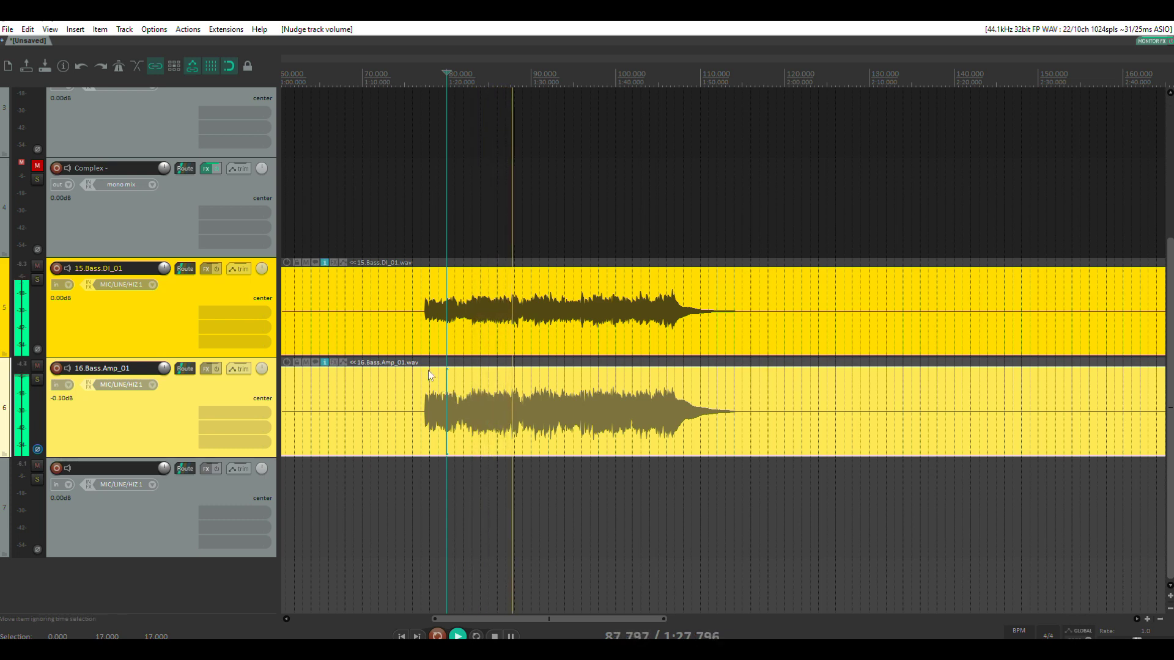
drag(372, 388, 330, 421)
key(space)
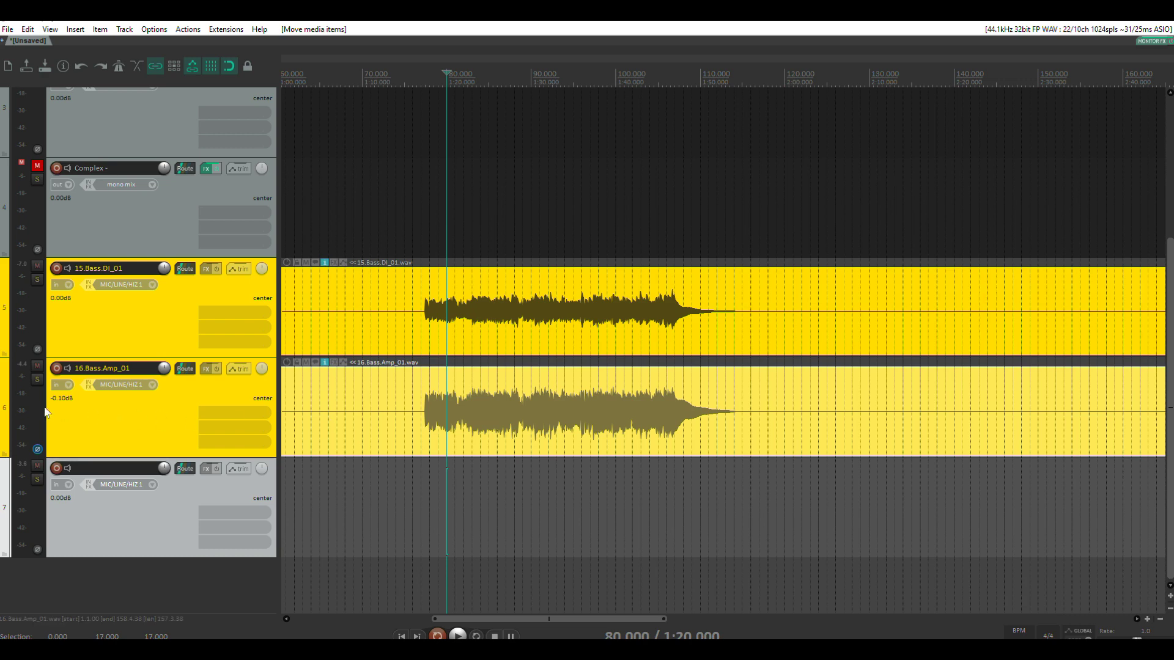
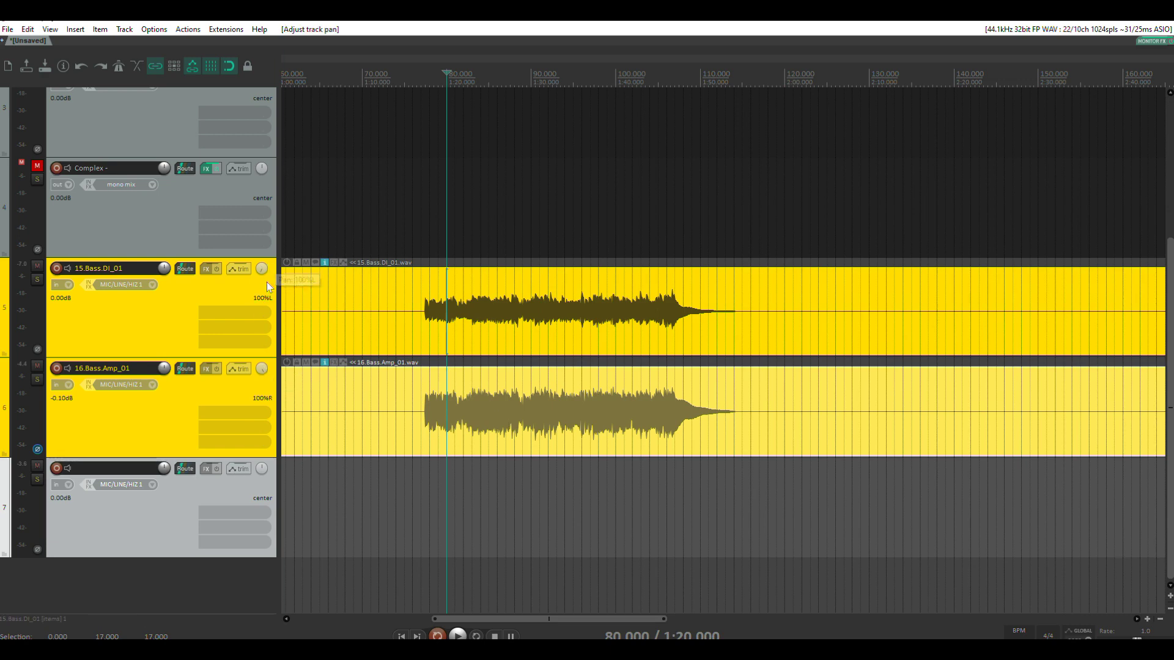
Step: Show the SPAN monitoring analyzer and compare the panned DI and amp bass spectra during playback
click(1162, 41)
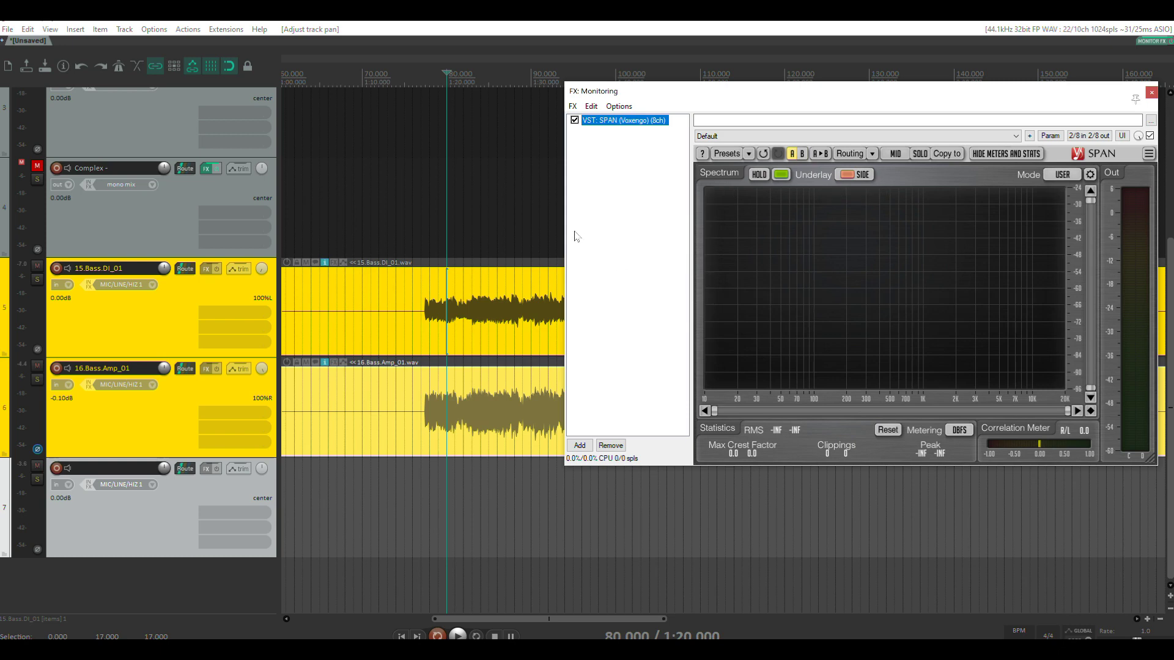
key(space)
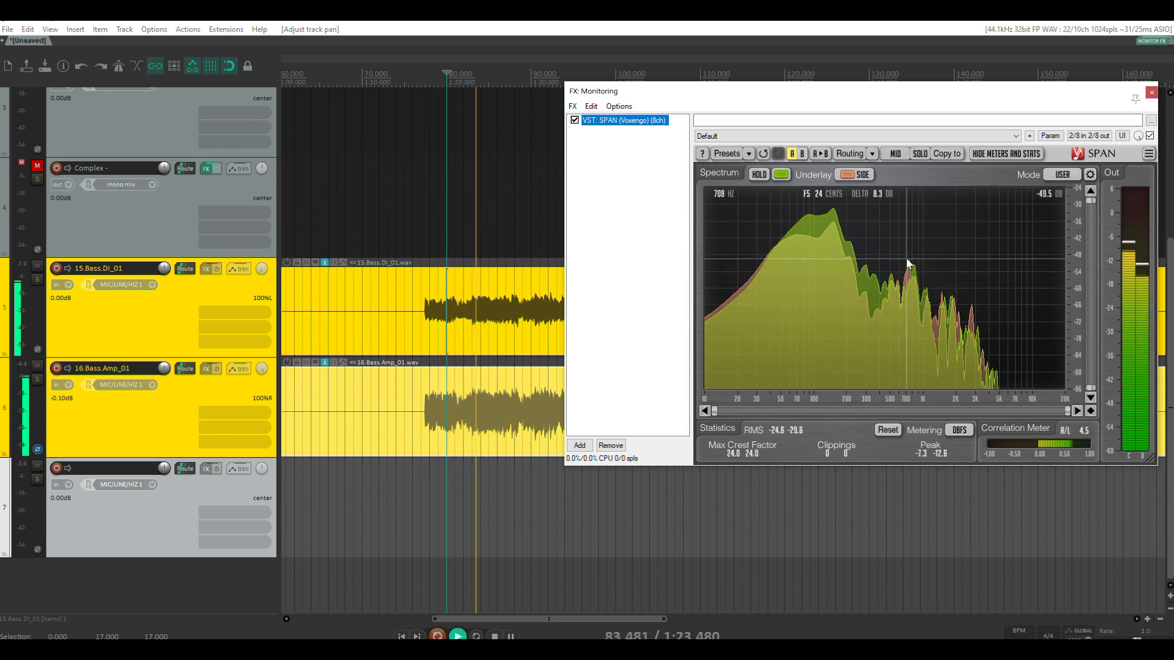
key(space)
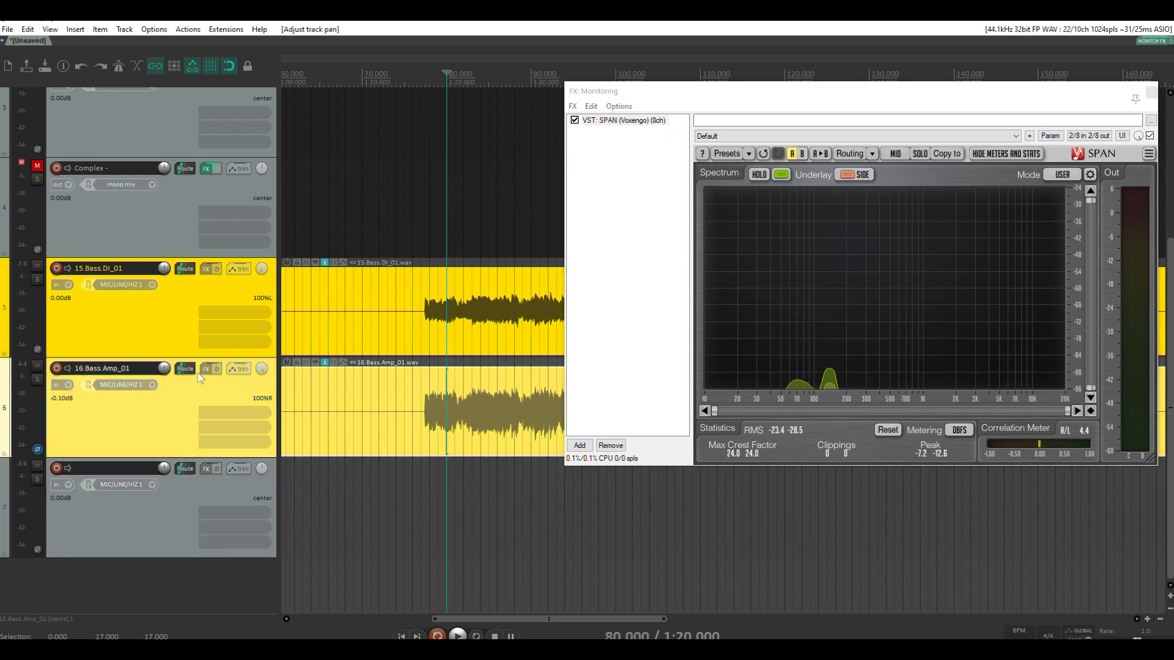
Step: Add the Cockos ReaEQ effect to the 16.Bass.Amp_01 track and enlarge its window
click(206, 368)
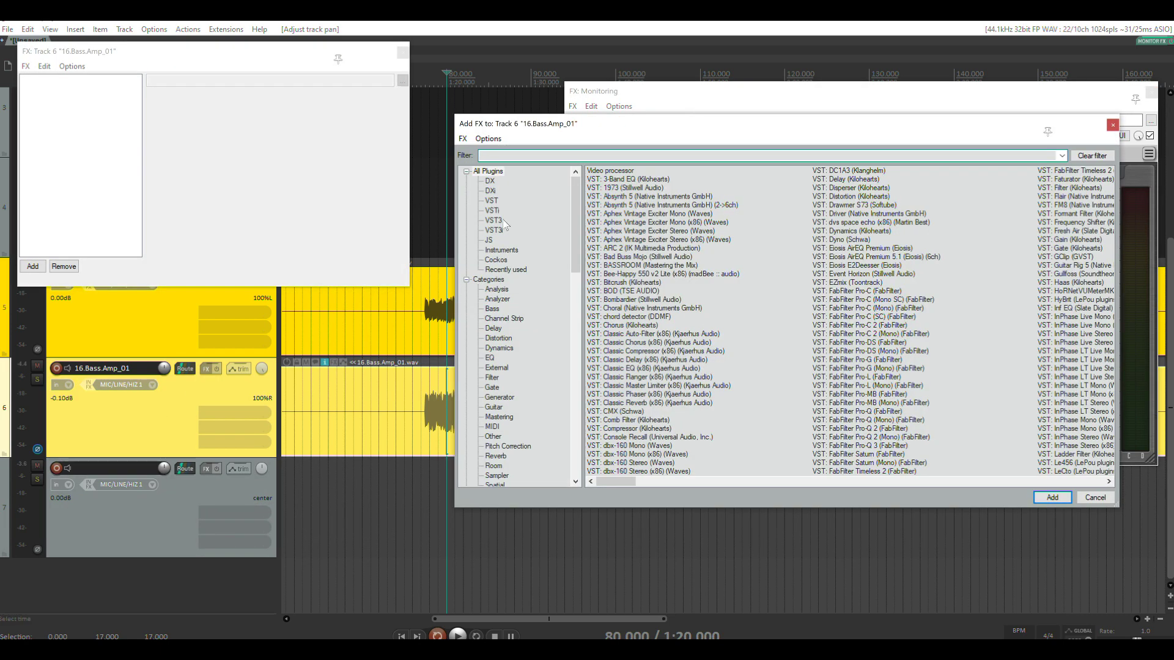
click(496, 260)
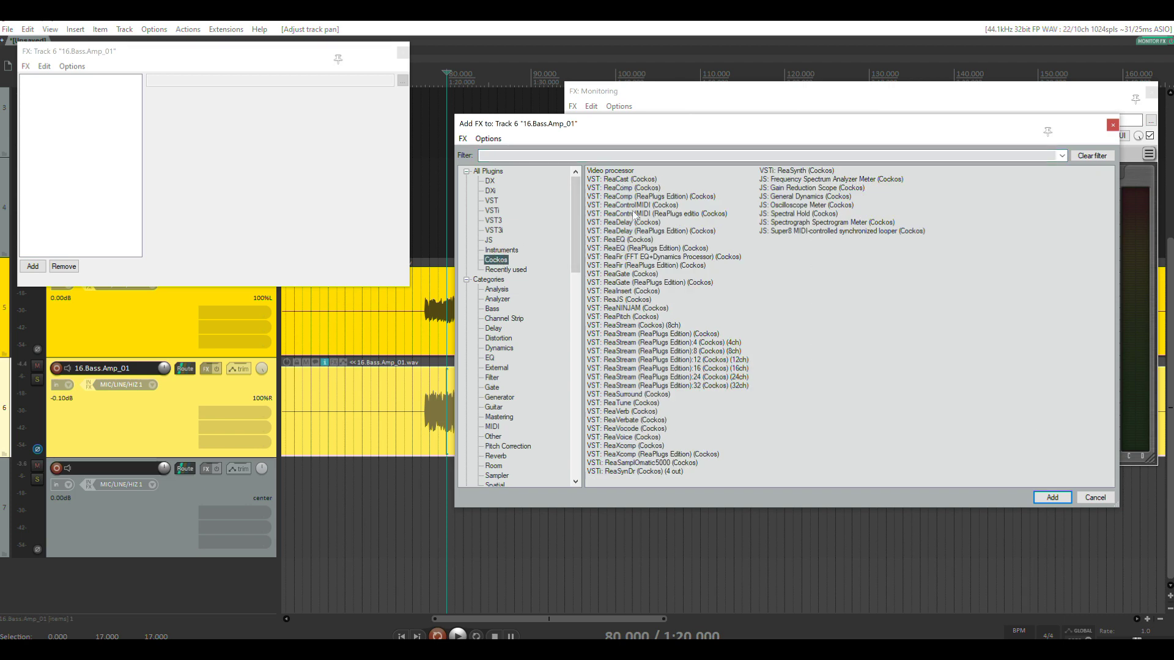
drag(124, 166, 107, 161)
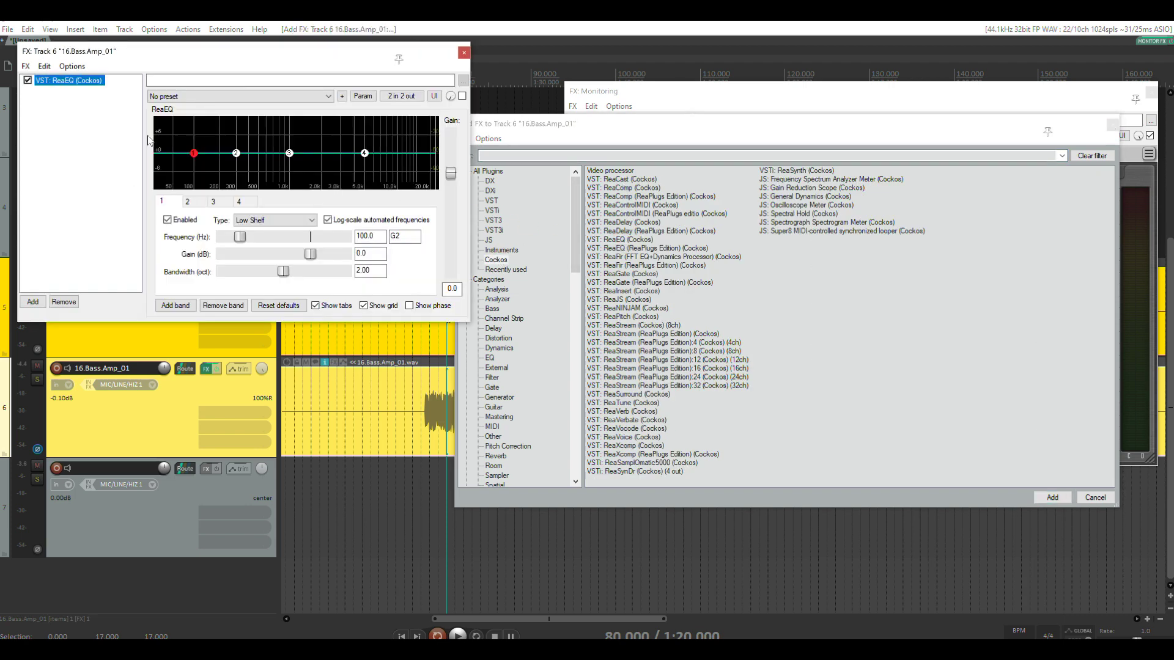
drag(299, 56, 536, 131)
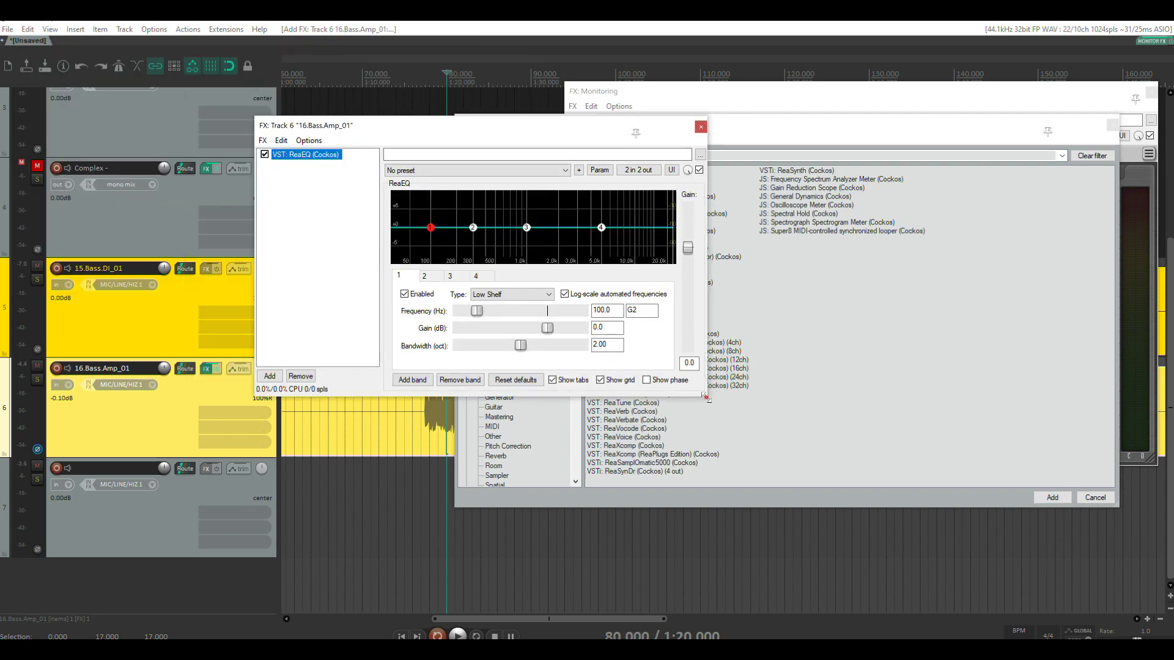
drag(706, 398, 870, 551)
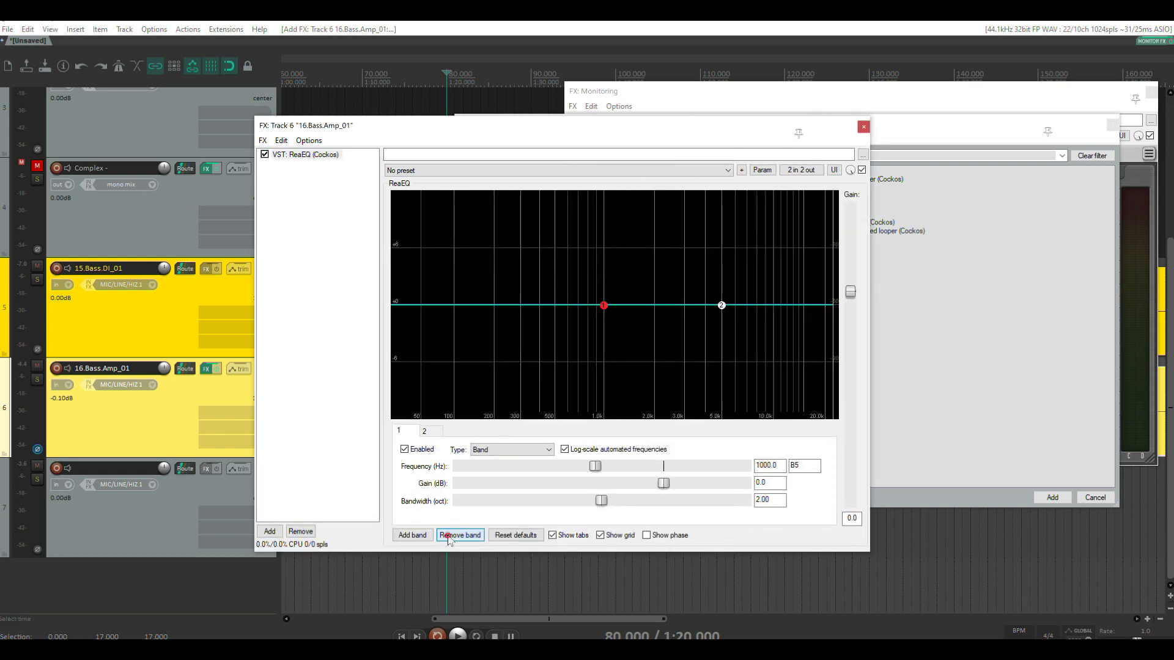
Step: Set ReaEQ's single band to All Pass at 730 Hz with a bandwidth of 0.09 octaves and show its phase
click(514, 453)
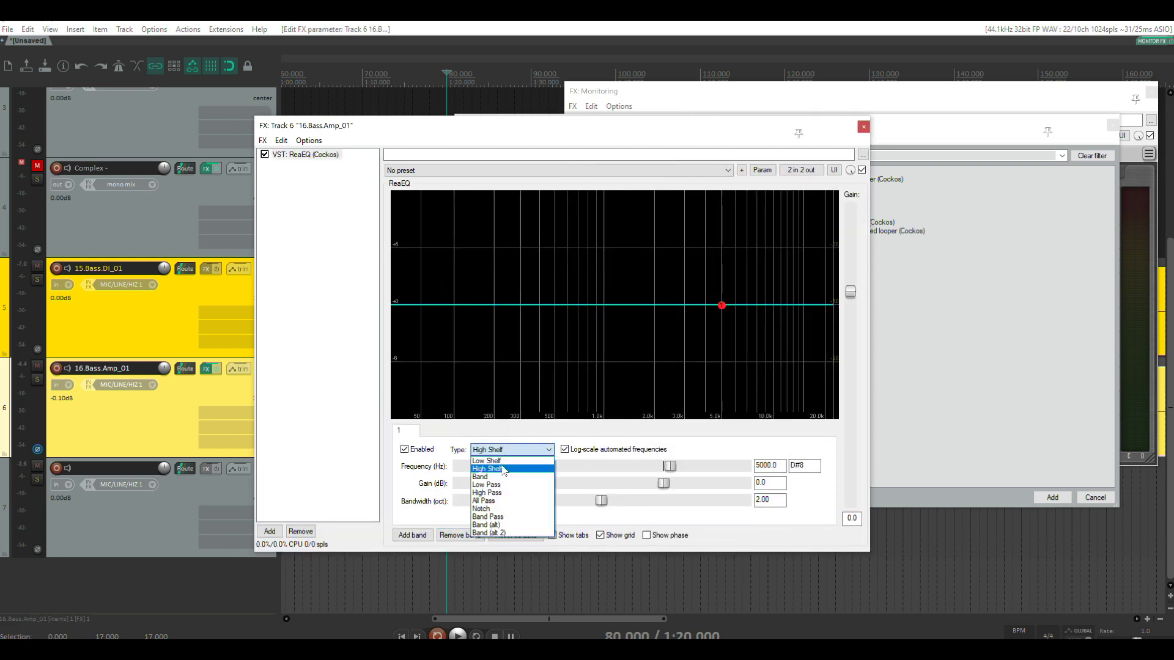
click(483, 500)
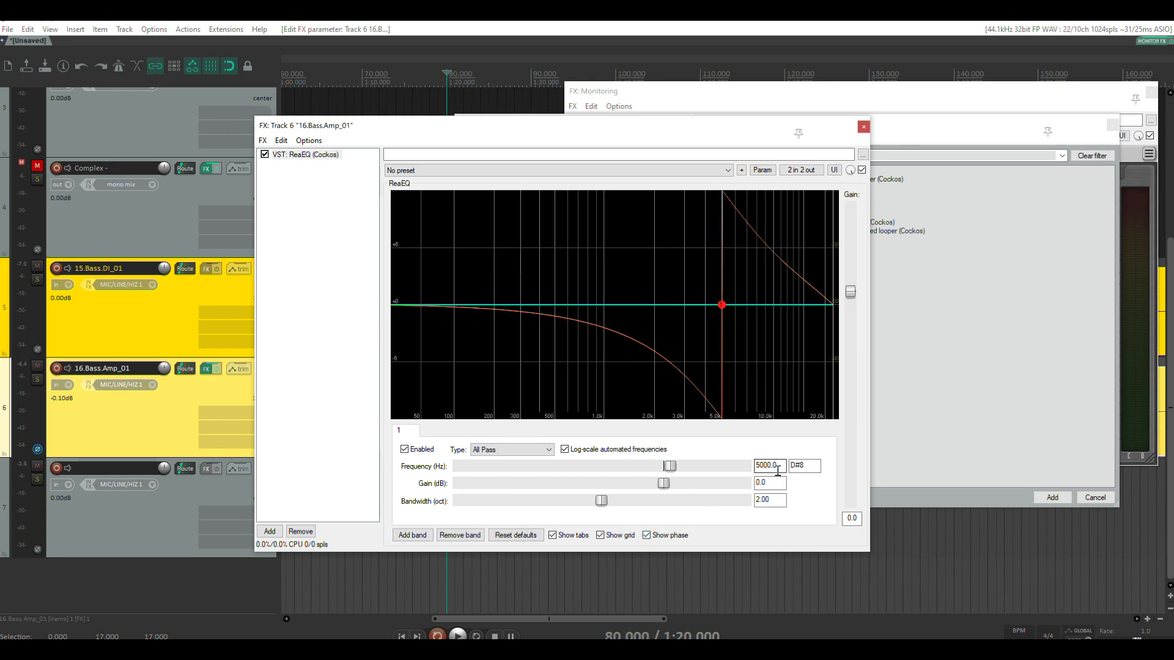
text(730)
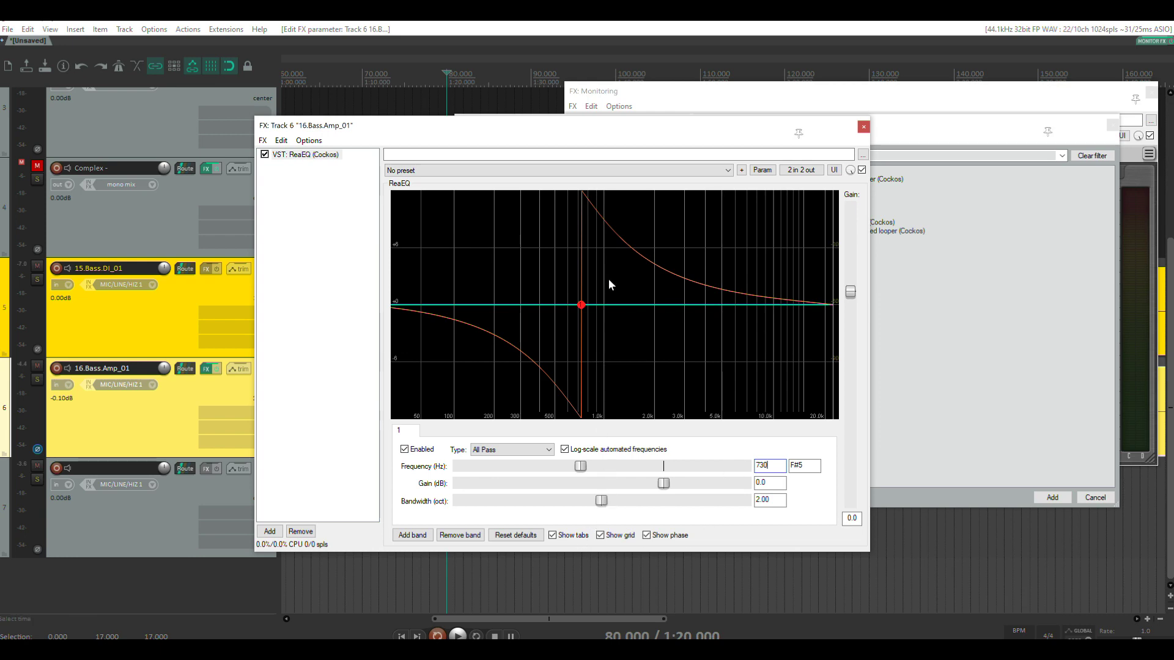
drag(602, 508, 470, 522)
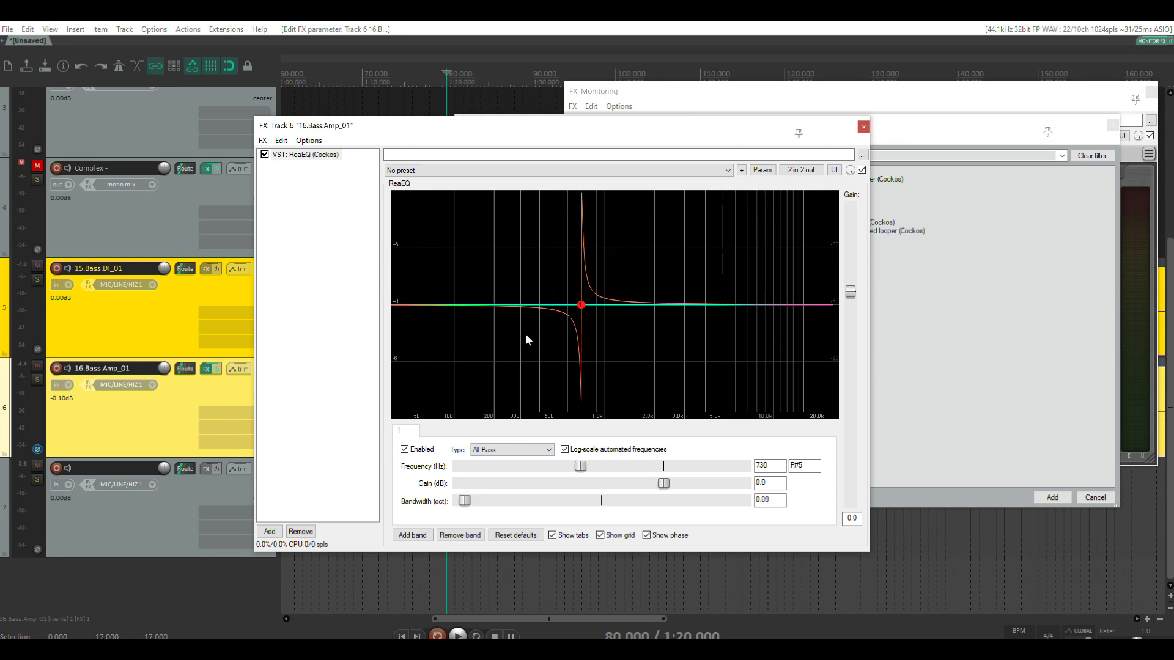
Step: Close the effect selection window and place the ReaEQ window beside the SPAN analyzer
drag(726, 131, 516, 101)
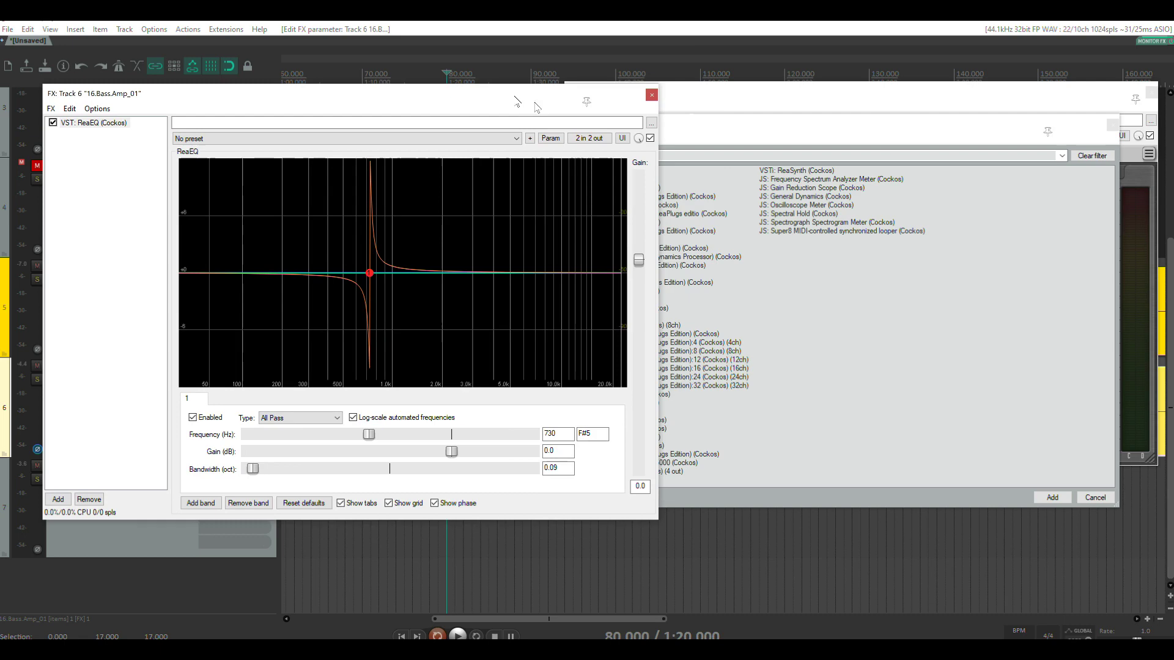
click(1111, 127)
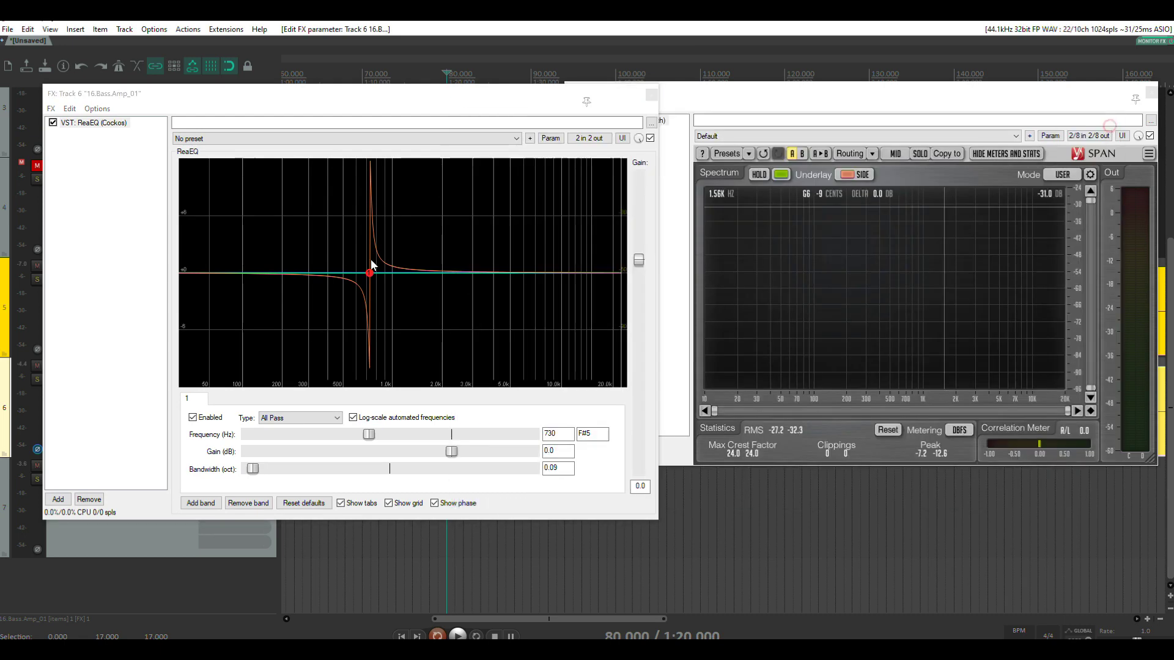
click(511, 110)
drag(443, 97, 380, 85)
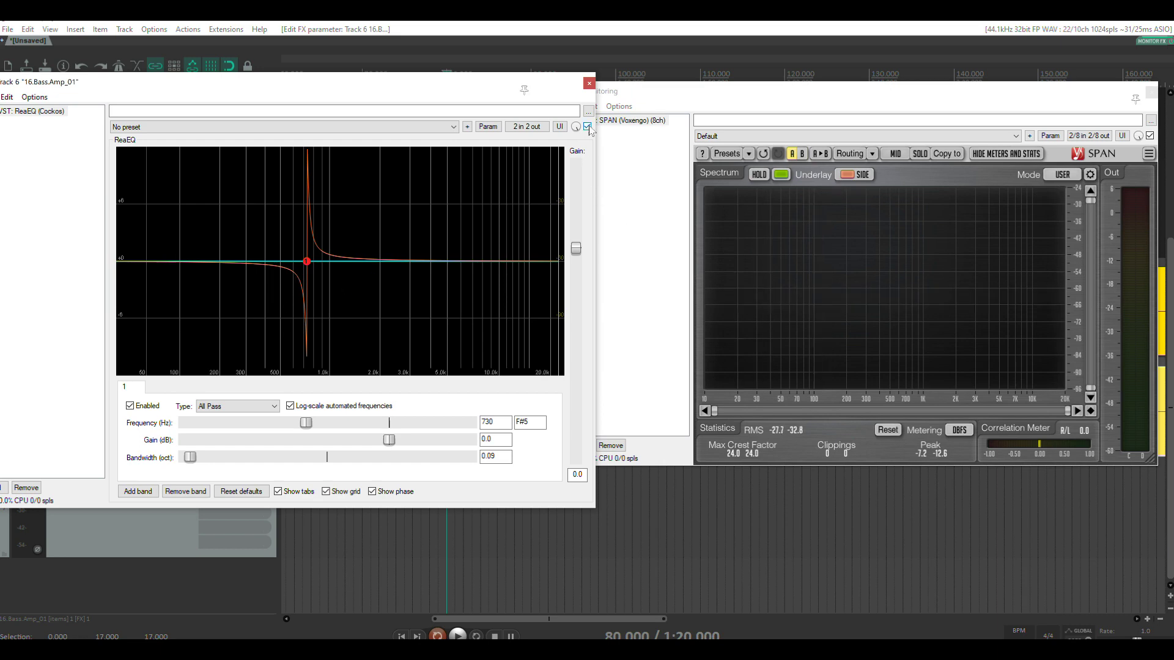
Step: Play the bass tracks and compare the SPAN spectrum with ReaEQ bypassed and active
key(space)
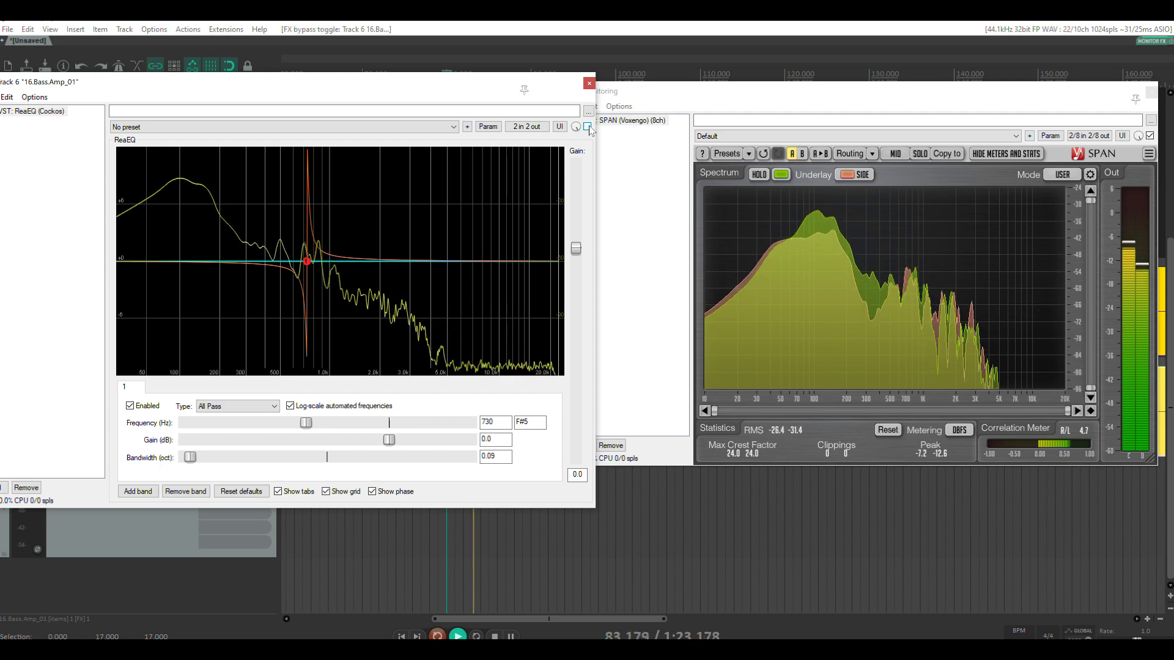
click(587, 126)
click(588, 127)
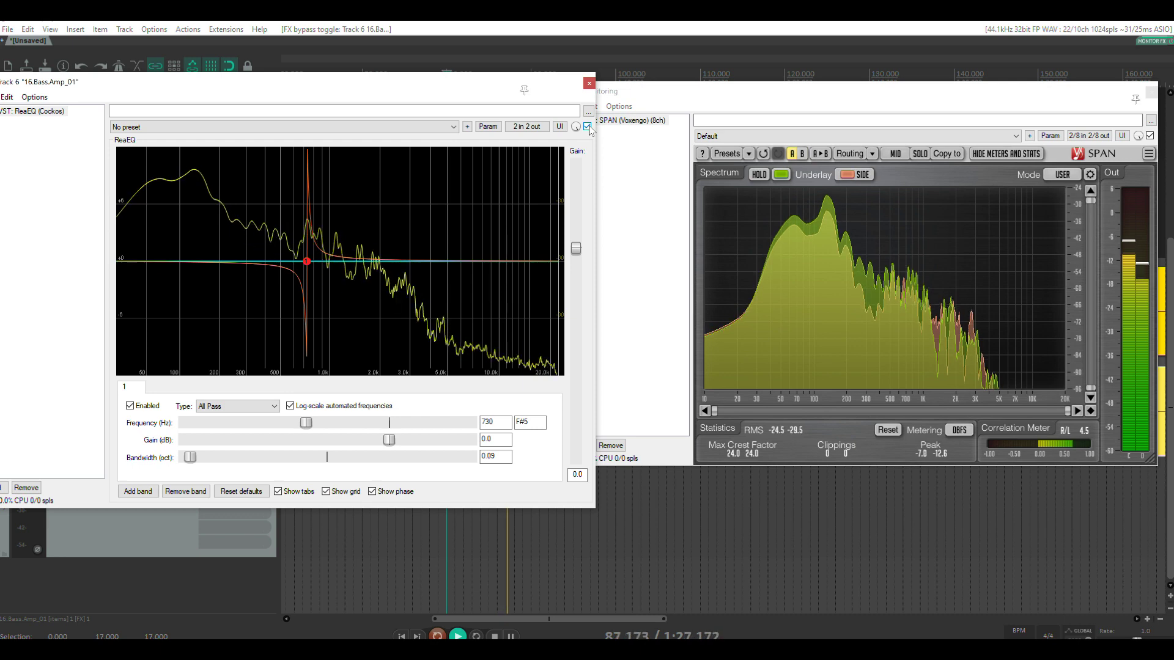
key(space)
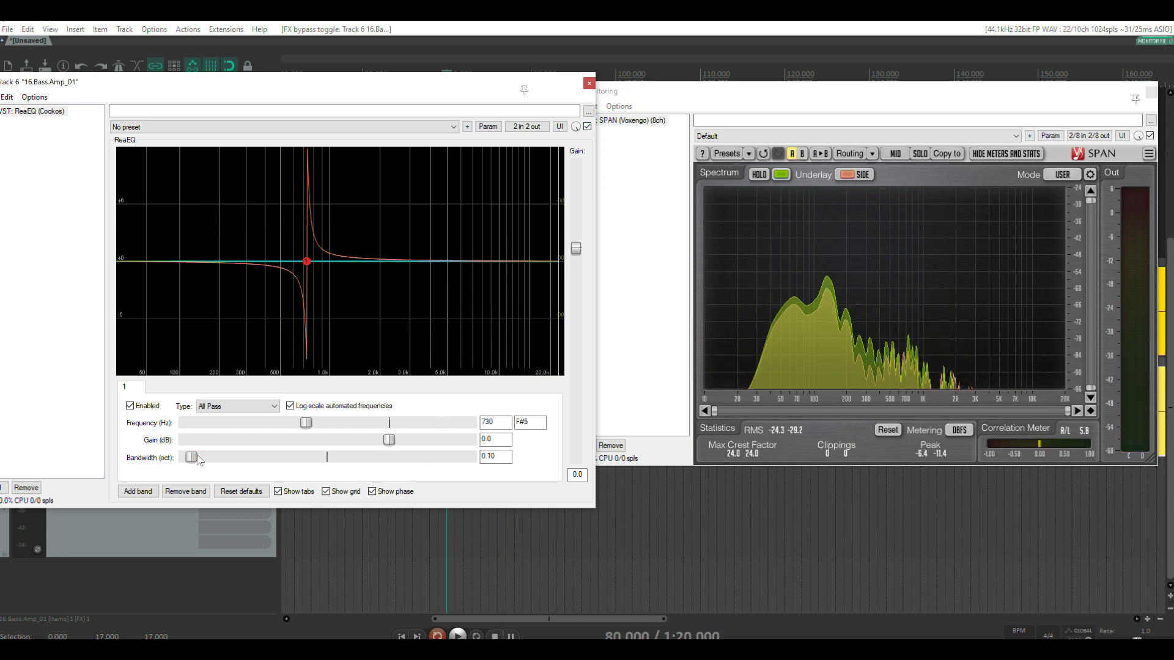
Step: Set the all-pass band's bandwidth to 0.11 octaves and compare ReaEQ bypassed and active during playback
drag(197, 460, 199, 460)
key(space)
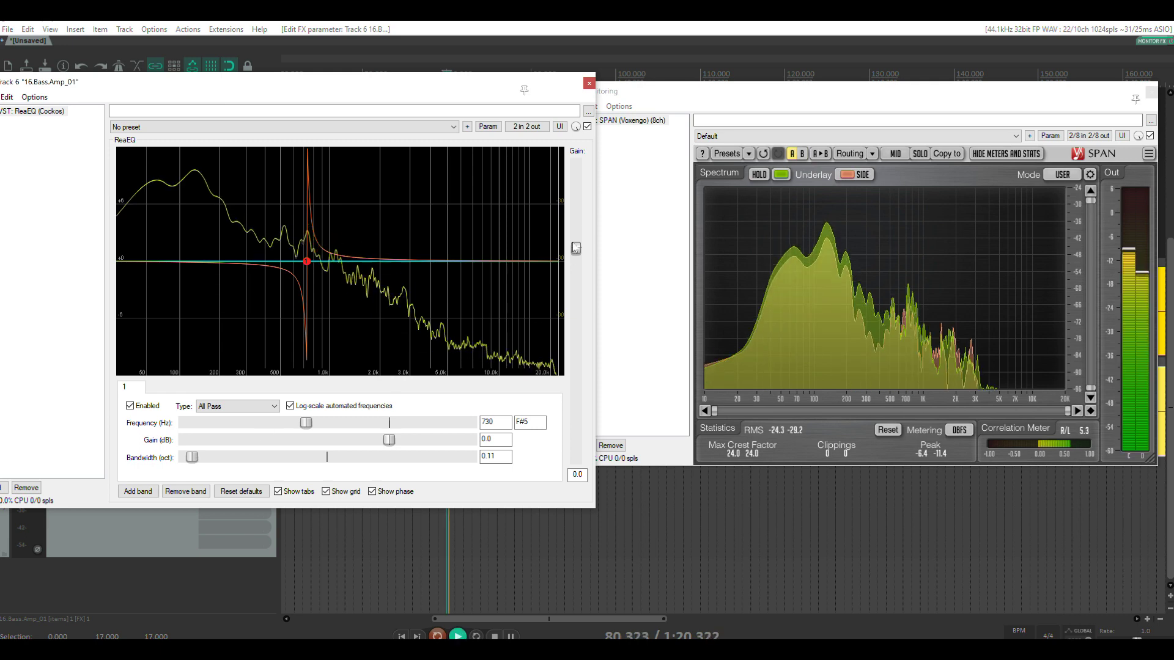
click(587, 127)
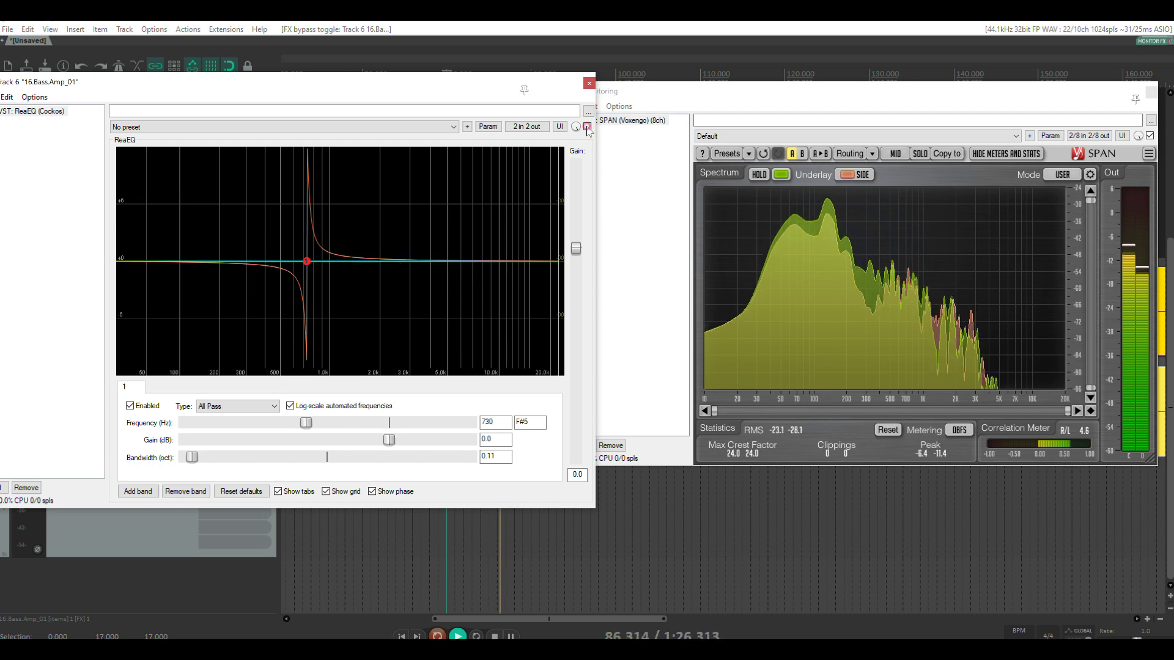
click(587, 126)
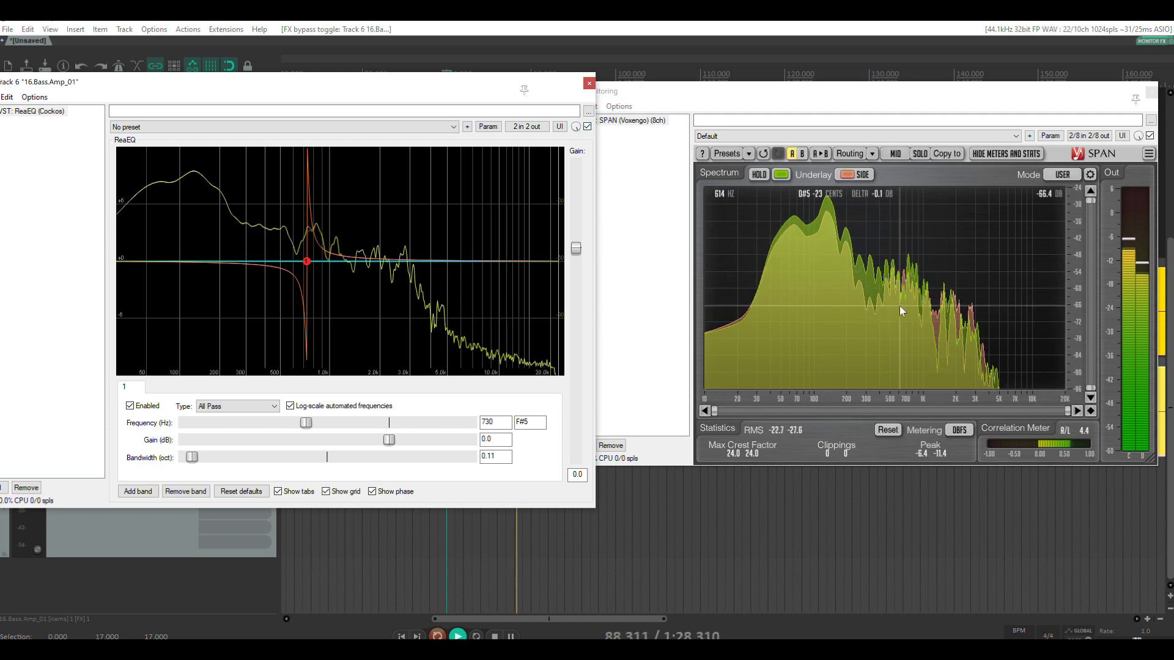
key(space)
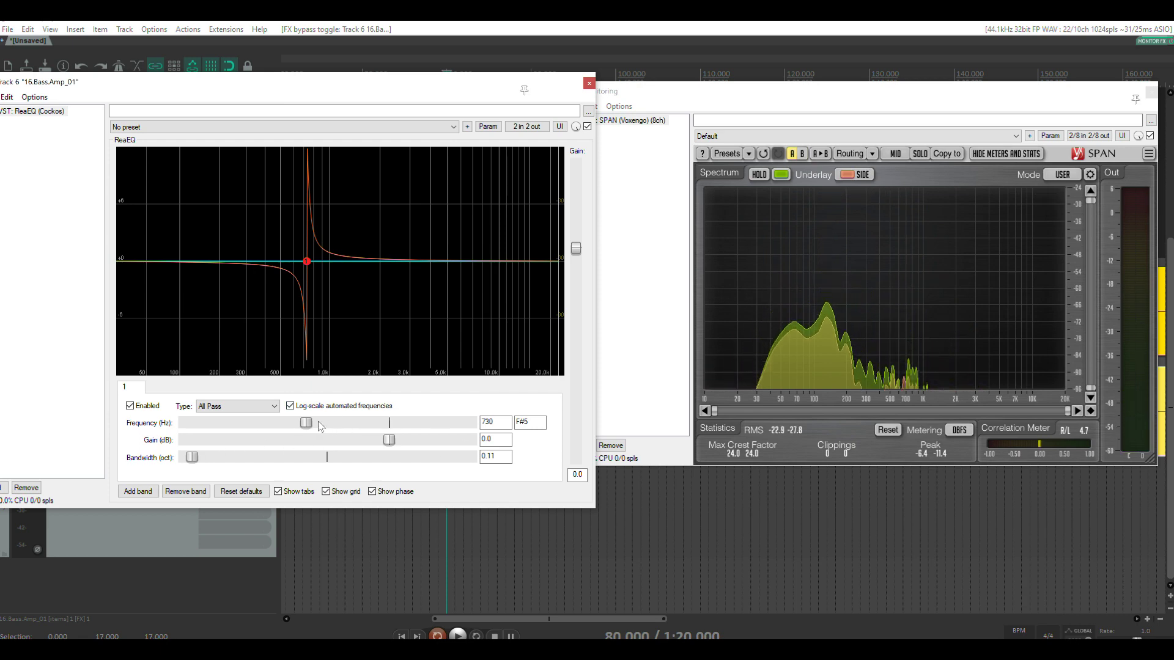
Step: Set the all-pass band's frequency to 707.7 Hz and compare ReaEQ bypassed and active in SPAN during playback
drag(304, 423, 305, 423)
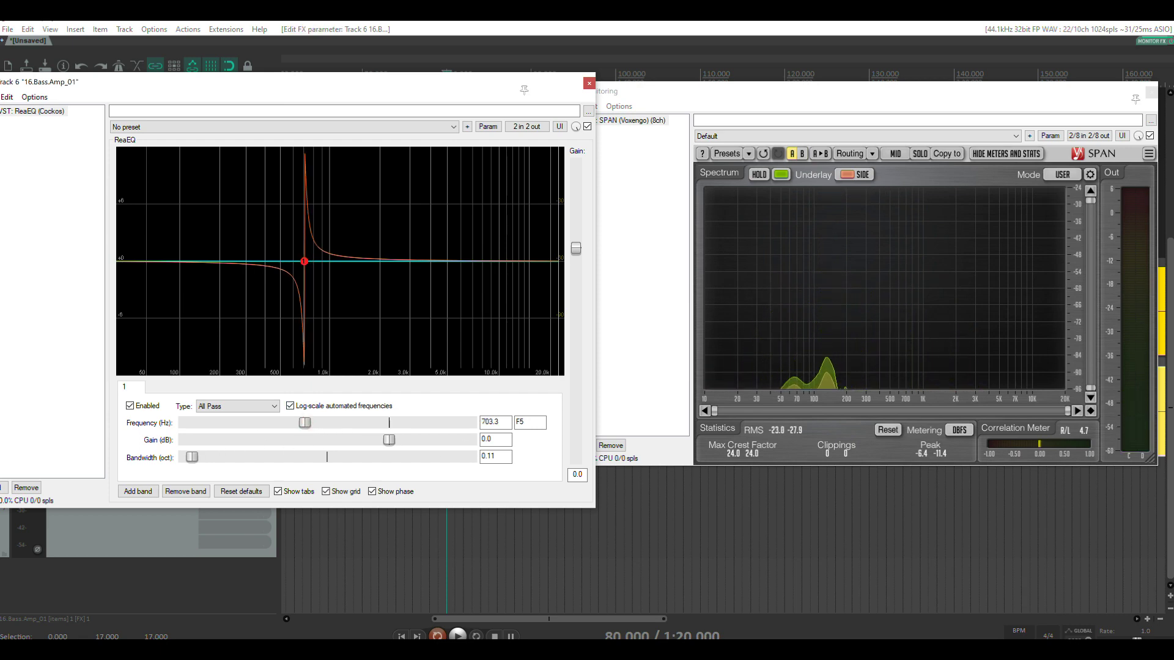
key(space)
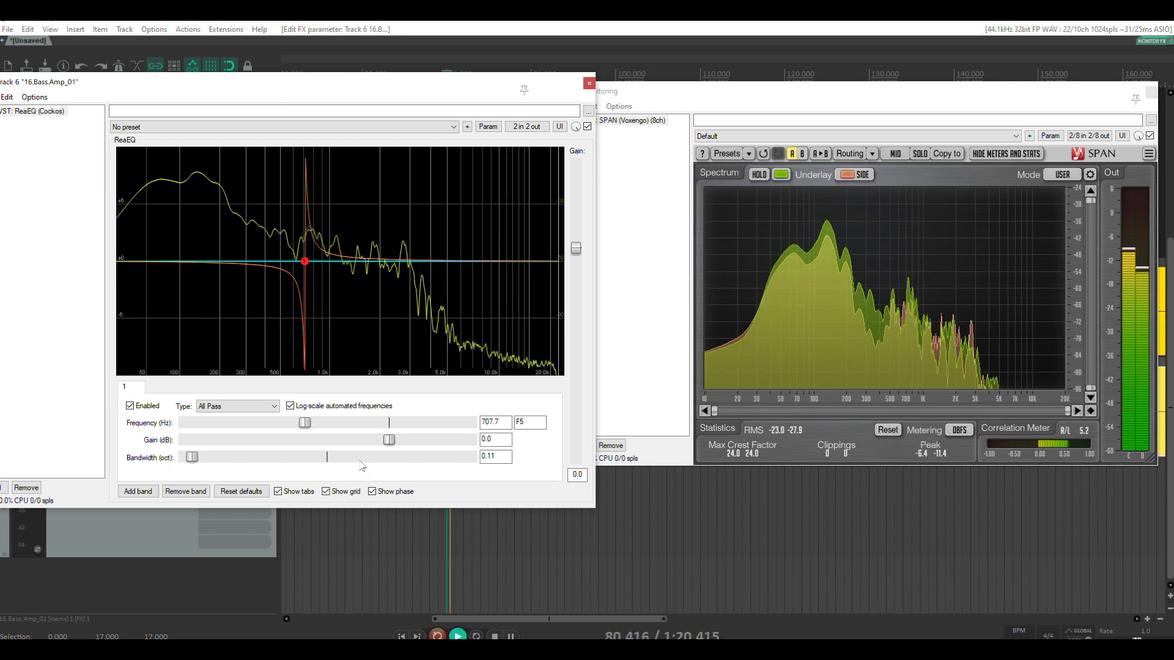
click(587, 127)
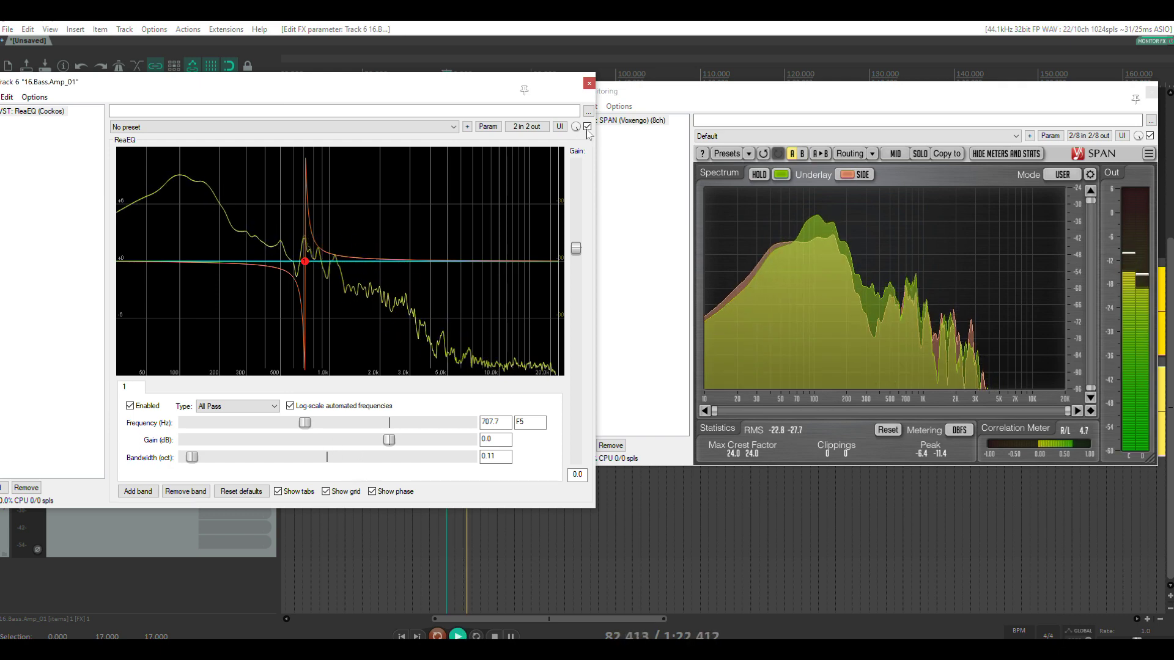
click(587, 127)
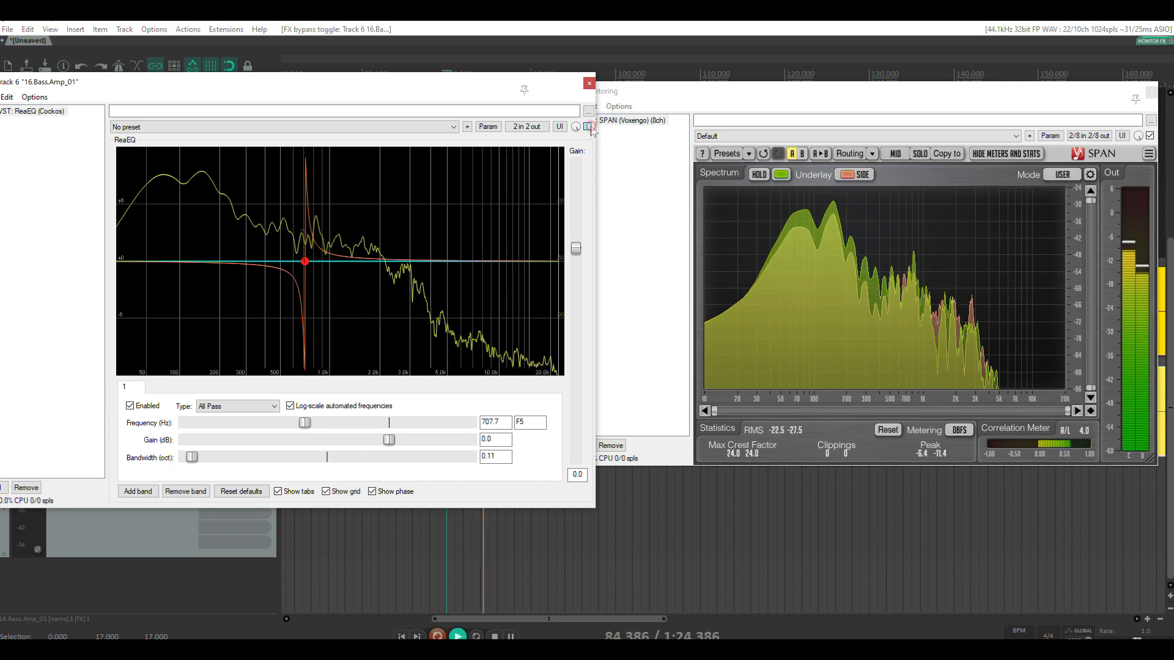
key(space)
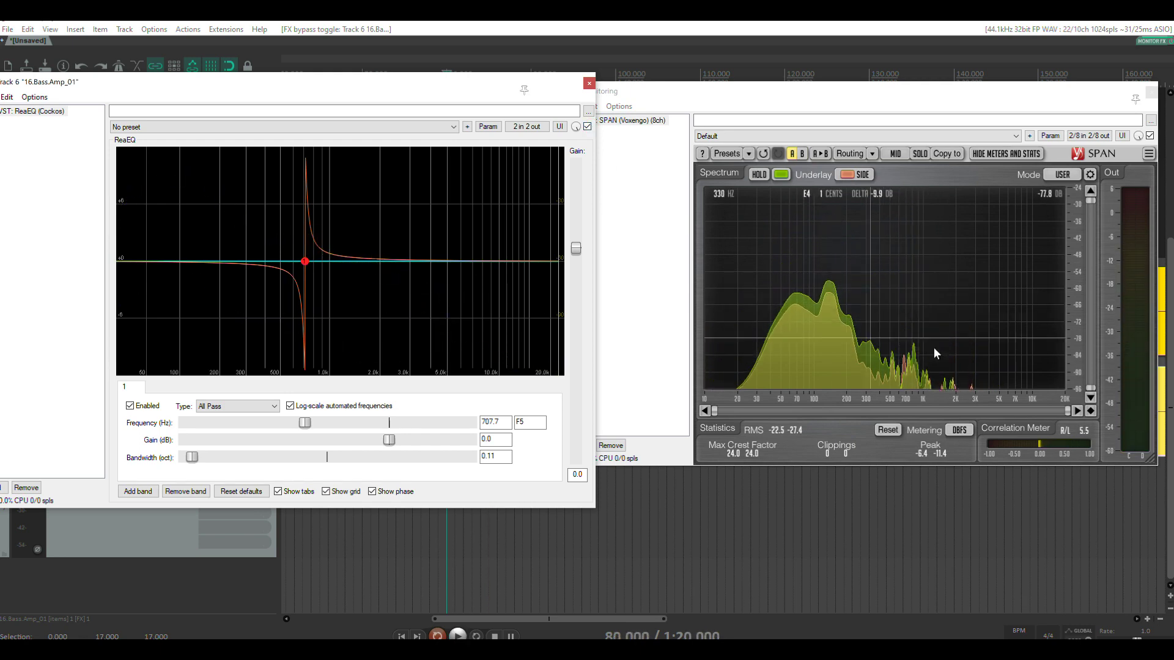
key(space)
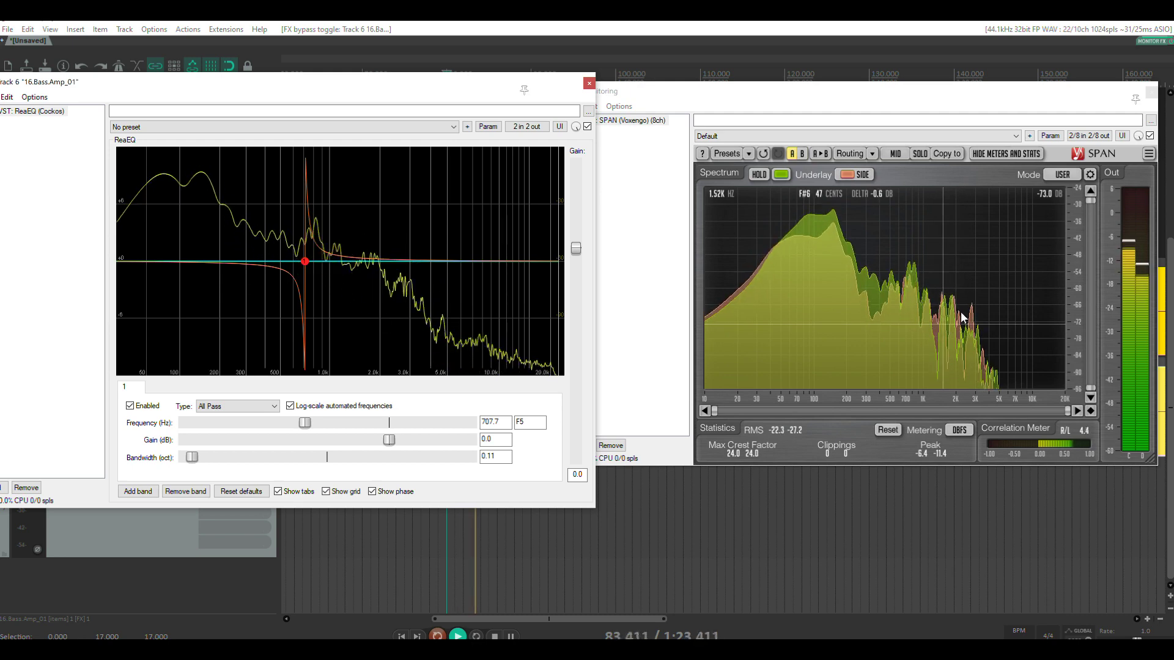
key(space)
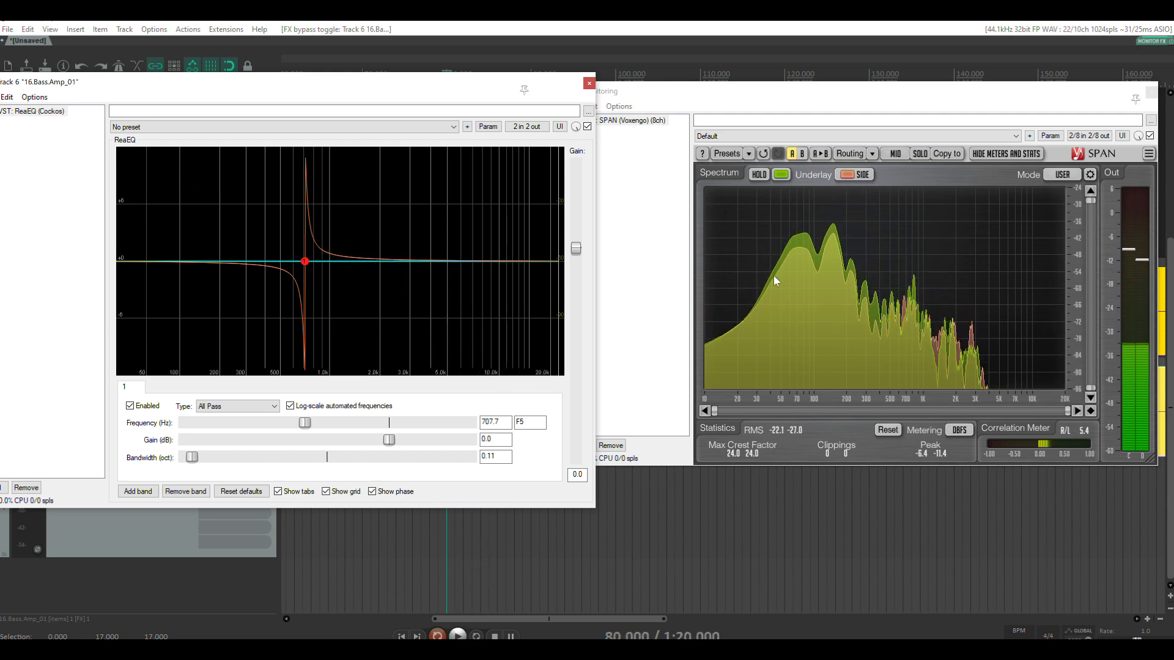
Step: Add a second ReaEQ band as All Pass at 2500 Hz with a bandwidth of 0.13 octaves
double_click(394, 260)
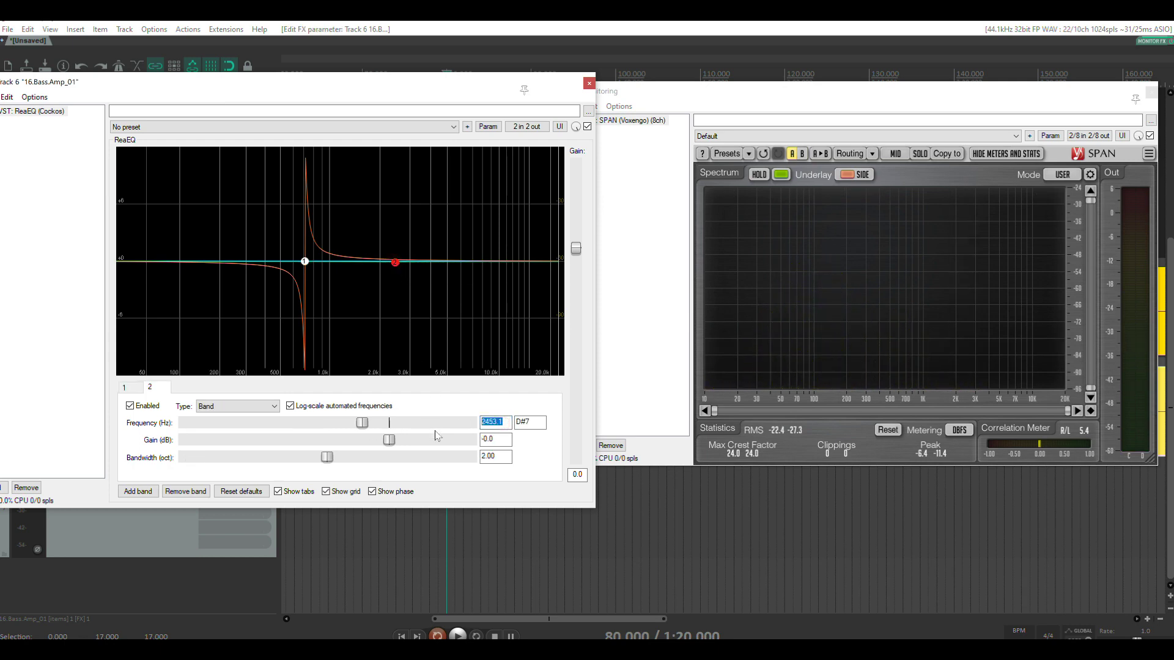
text(2500)
click(237, 406)
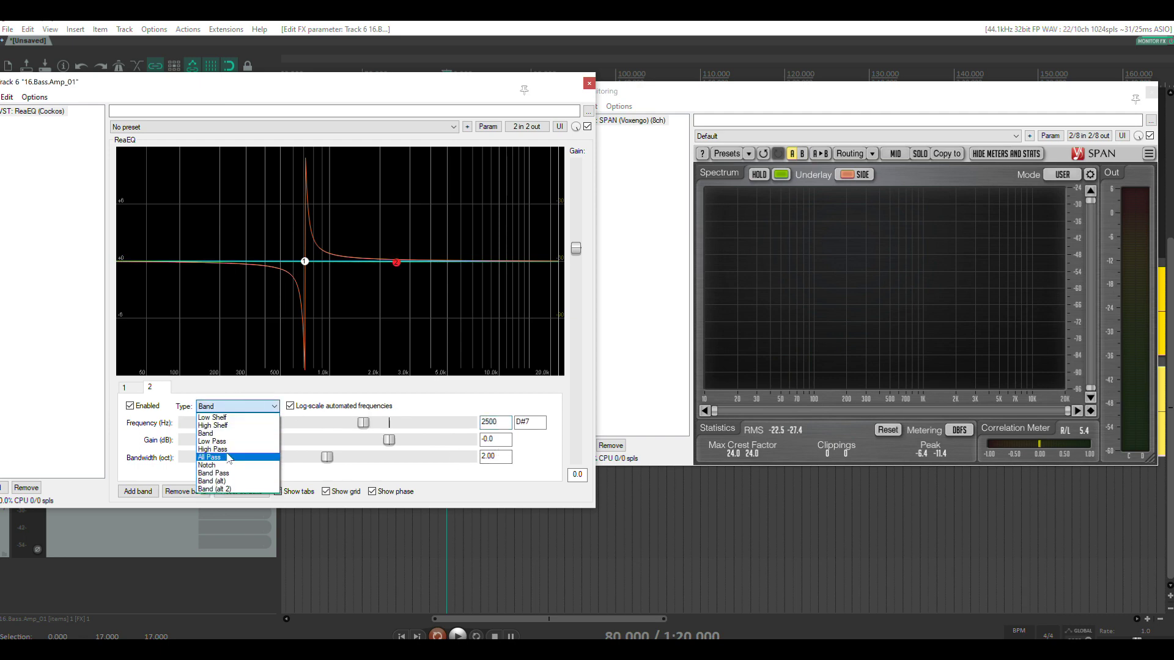
click(229, 458)
drag(327, 459, 199, 469)
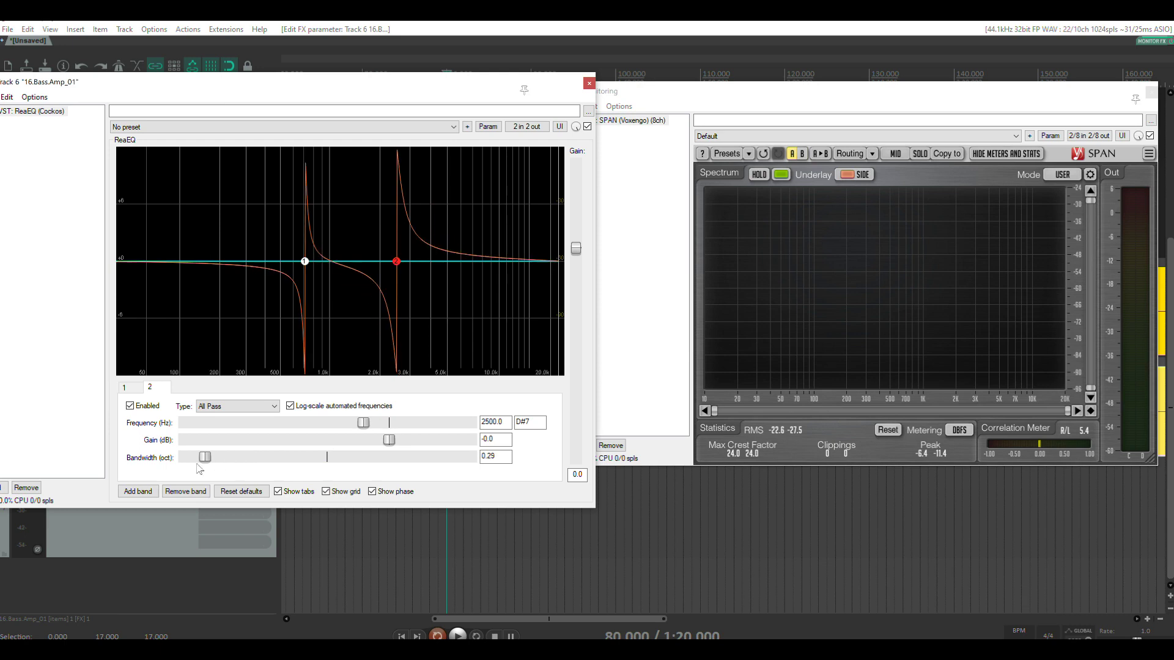
Step: Tune the second all-pass band to 2199.2 Hz with a bandwidth of 0.26 octaves while the bass tracks play
key(space)
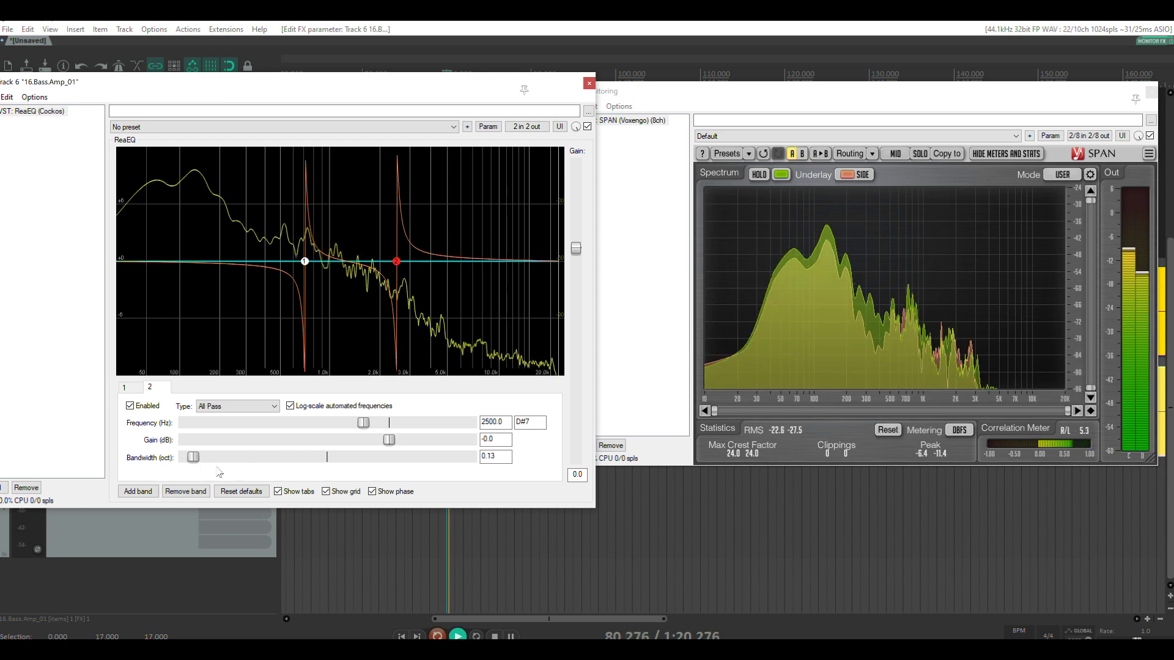
drag(197, 461, 198, 462)
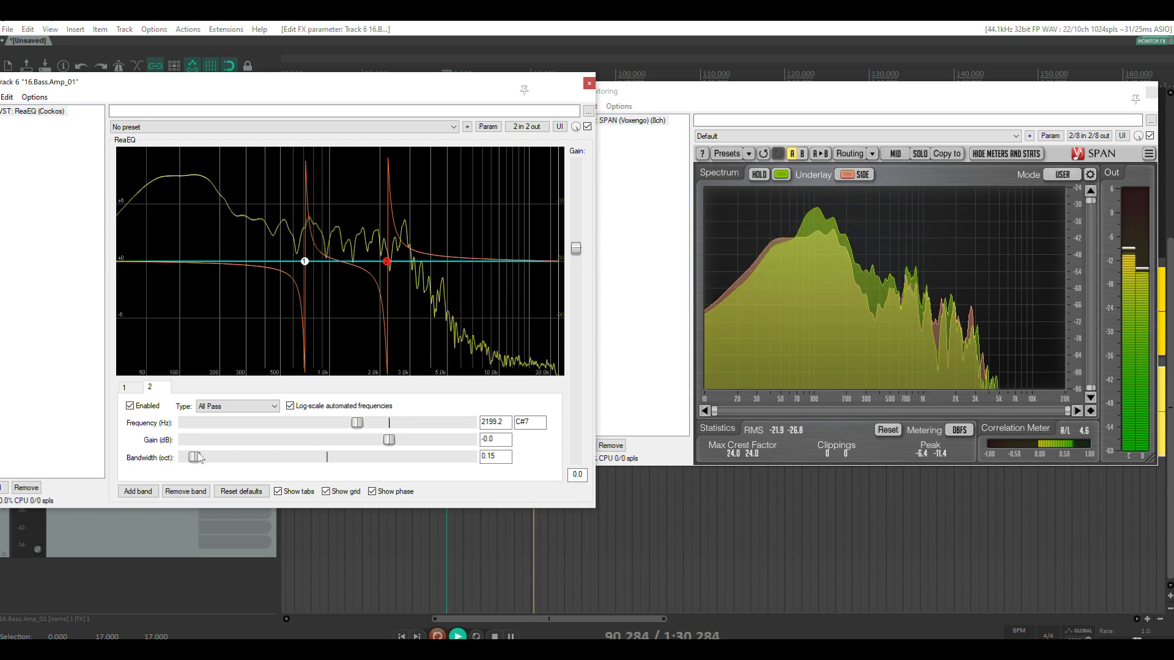
drag(195, 458, 203, 460)
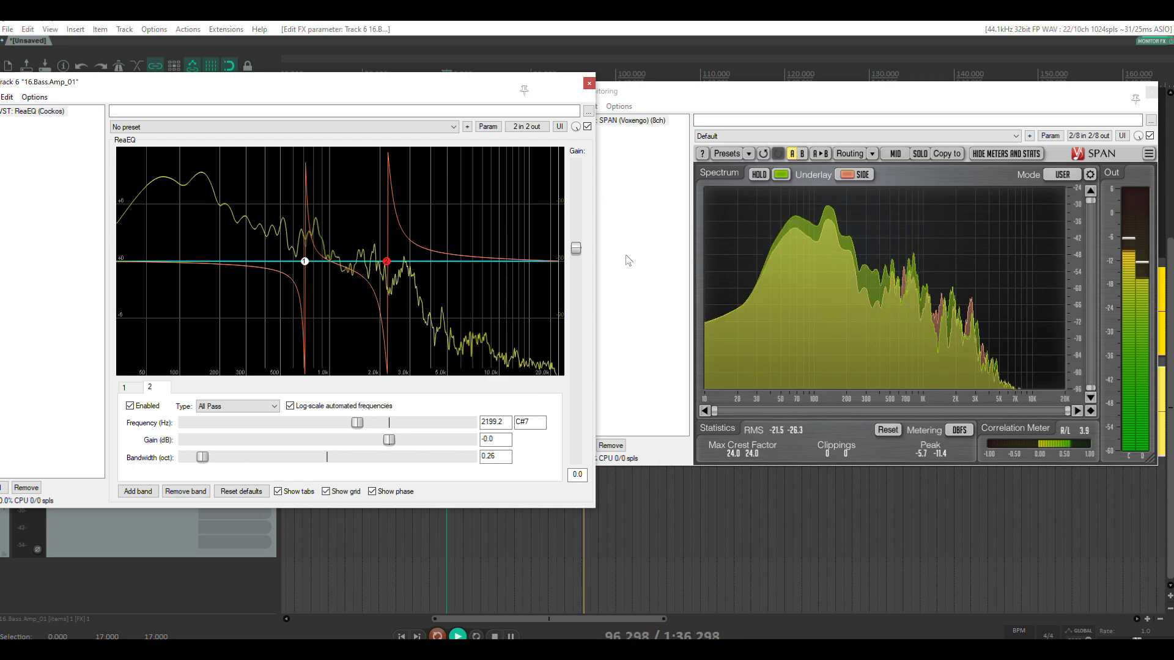
Step: Compare ReaEQ bypassed and active with both all-pass bands, examining the SPAN spectrum during playback
click(587, 126)
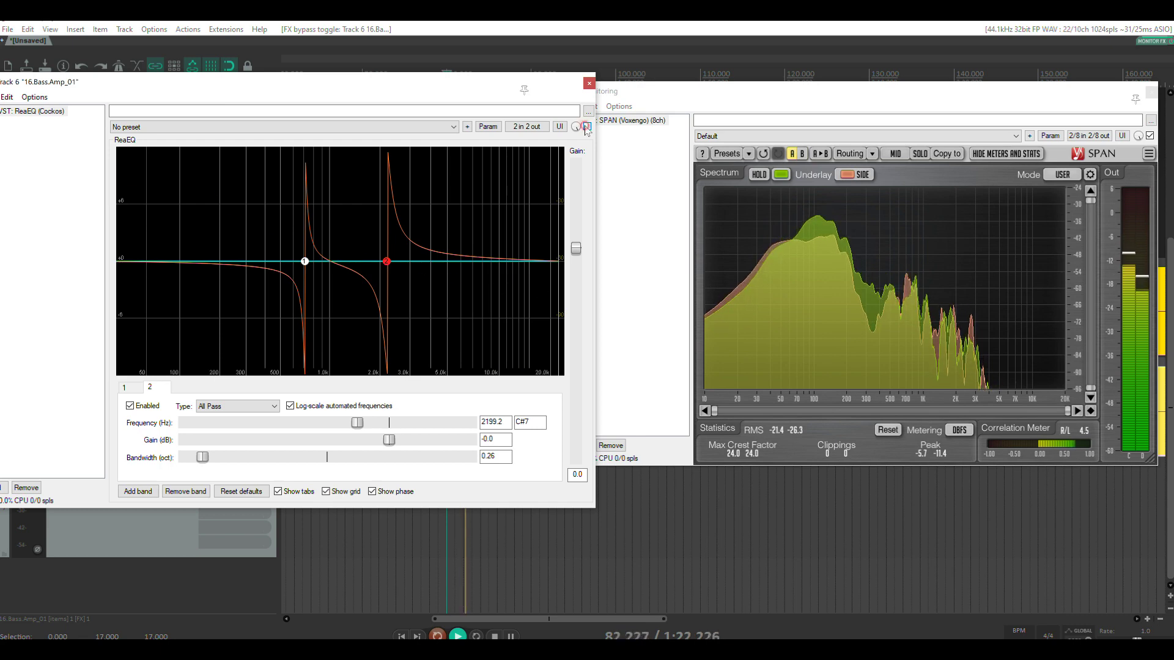
click(587, 126)
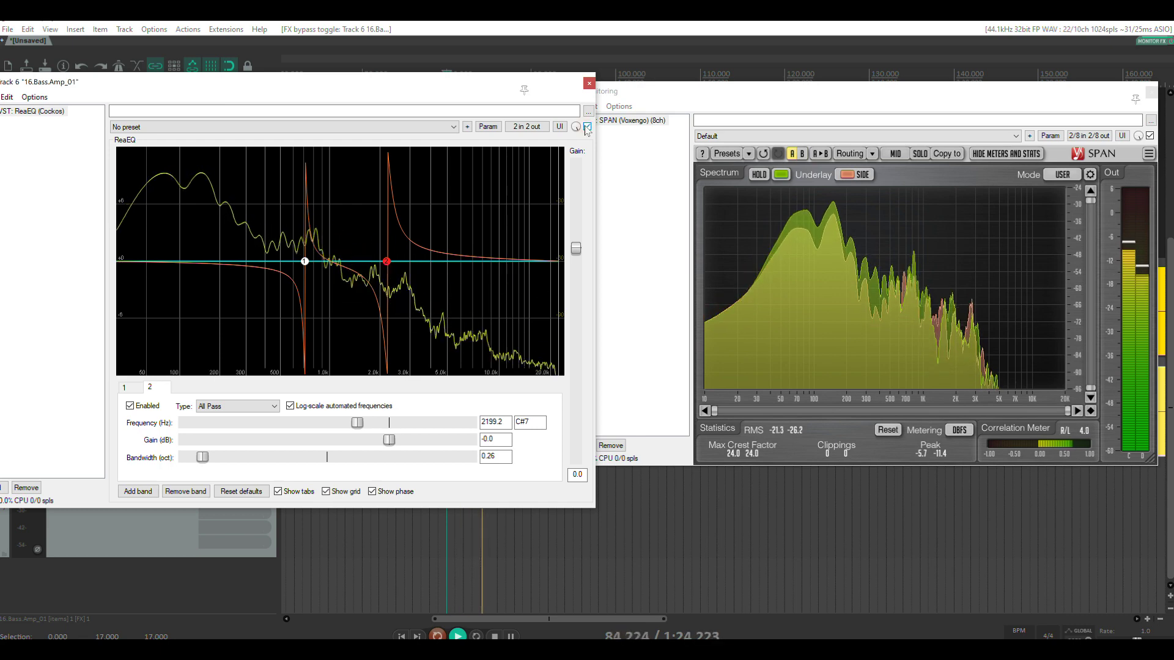
key(space)
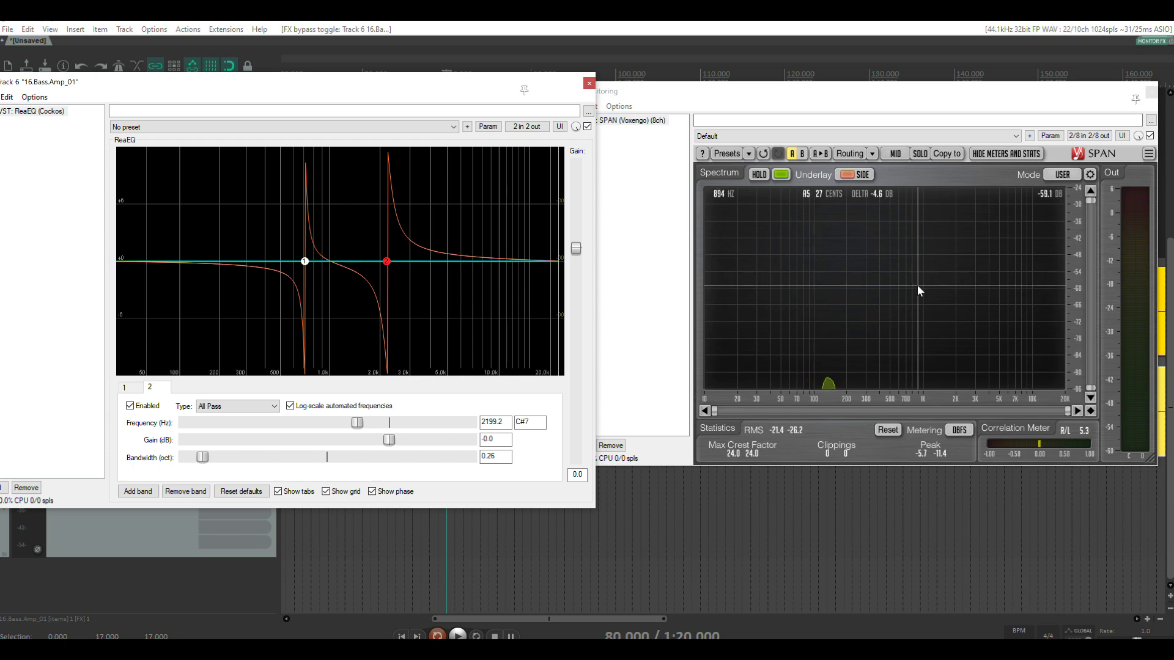
key(space)
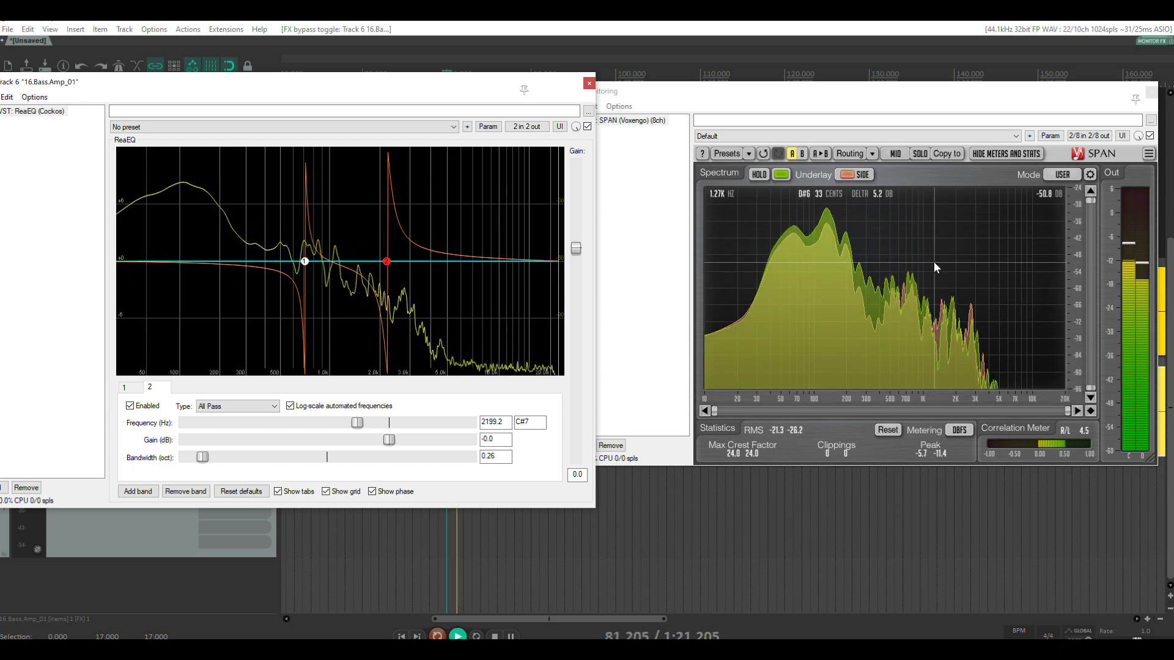
key(space)
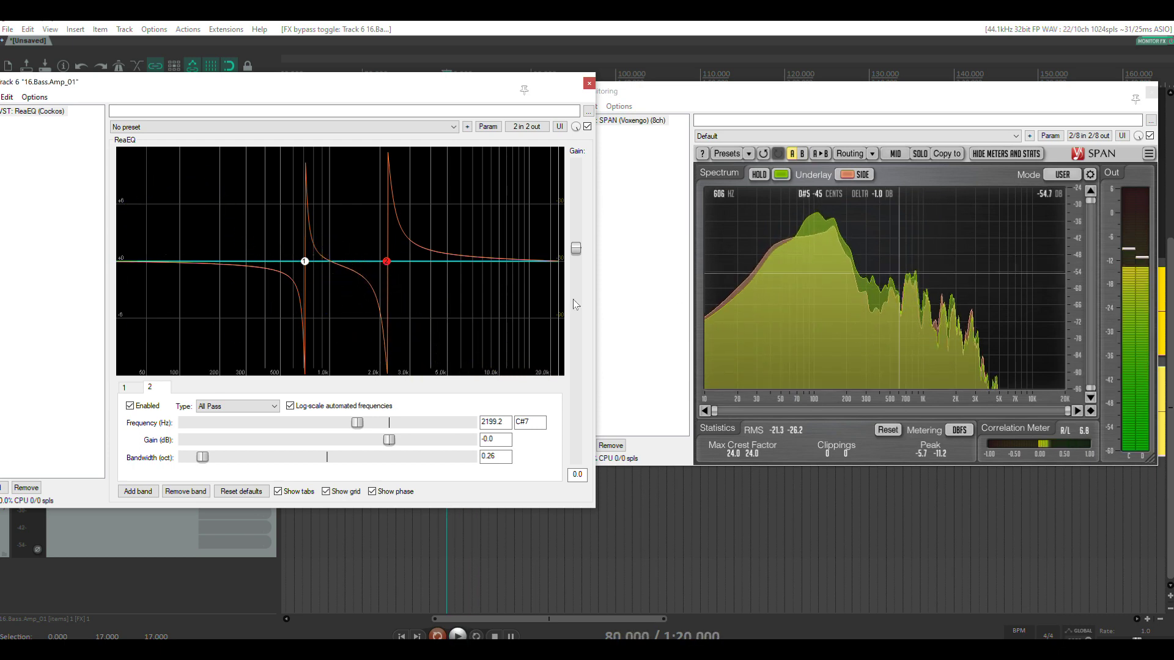
Step: Add a third ReaEQ band as All Pass at 1350 Hz with a bandwidth of 0.10 octaves
double_click(344, 262)
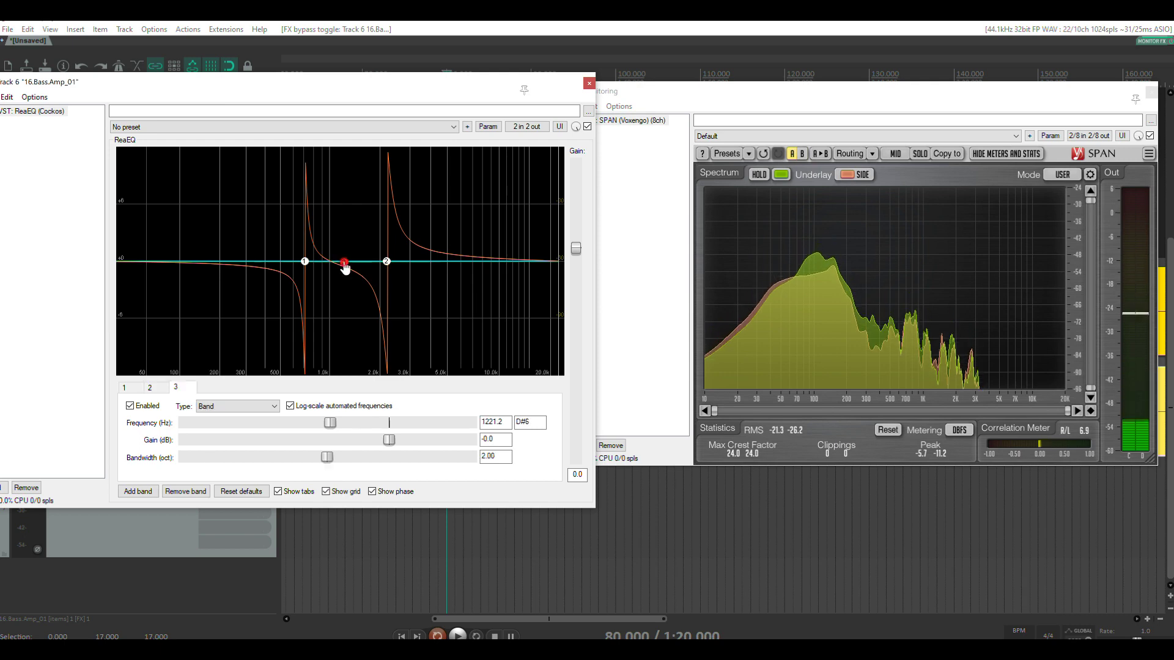
double_click(492, 422)
text(1350)
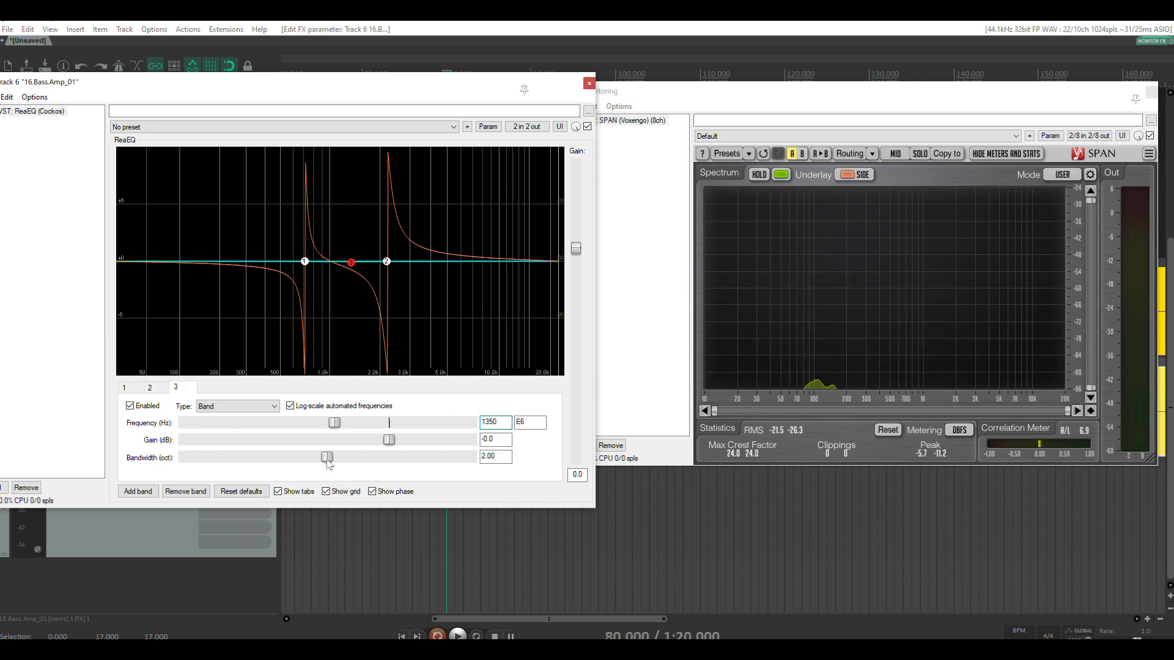
click(236, 406)
click(220, 460)
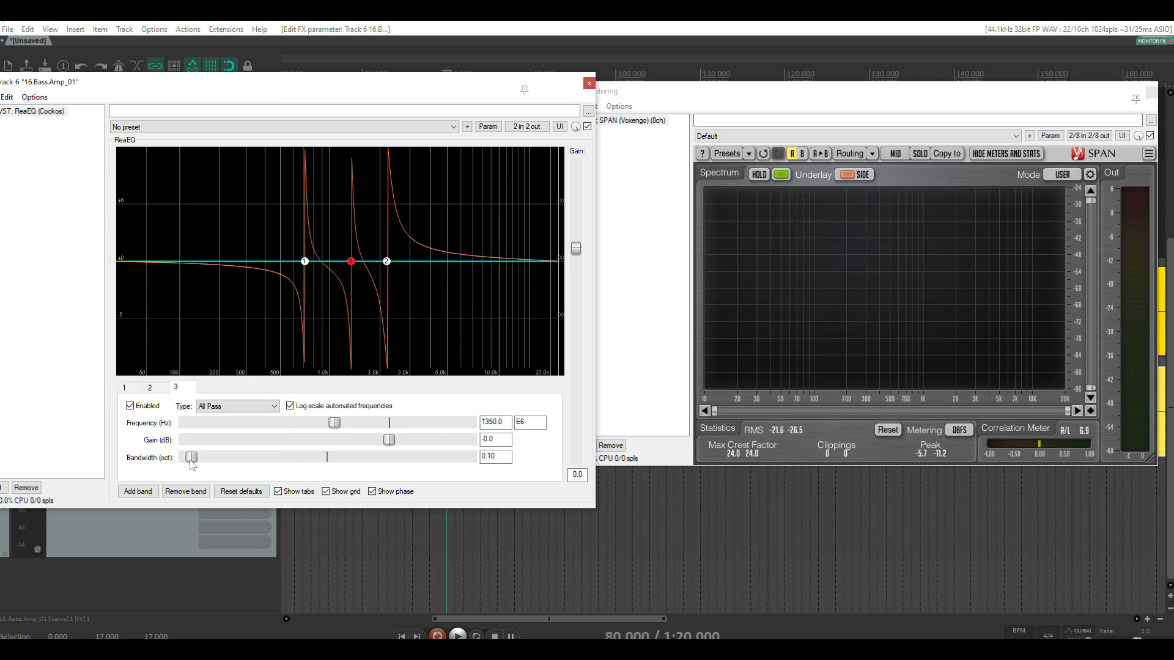
Step: Play the bass tracks with three all-pass bands and examine the match of both signals in SPAN
key(space)
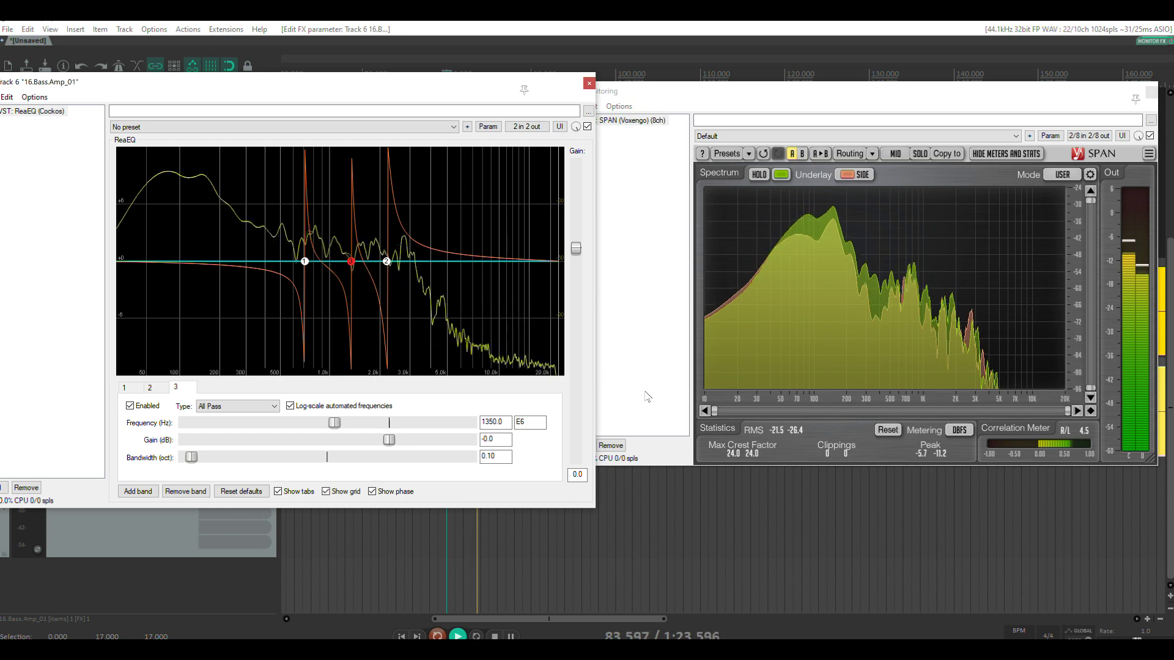
key(space)
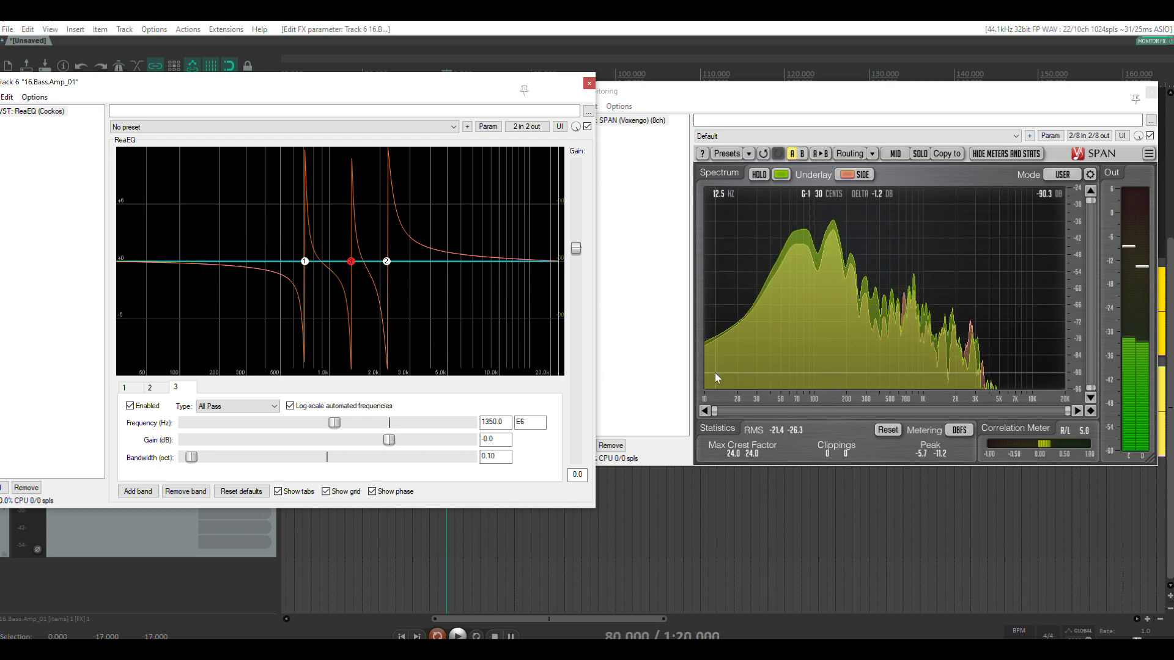
key(space)
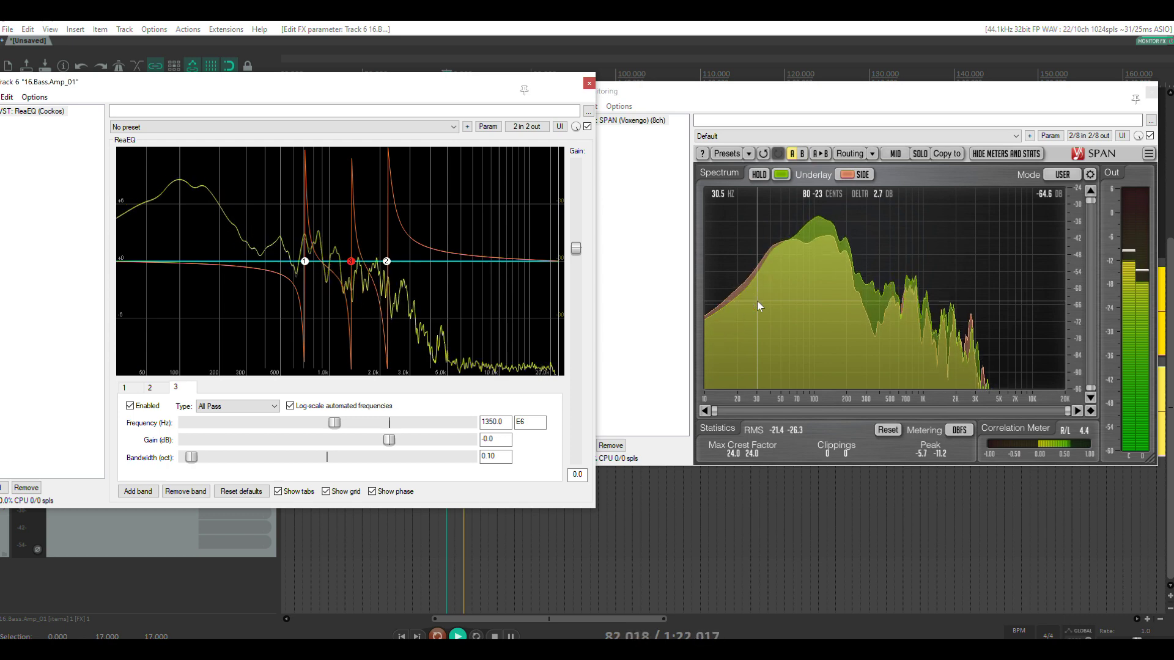
key(space)
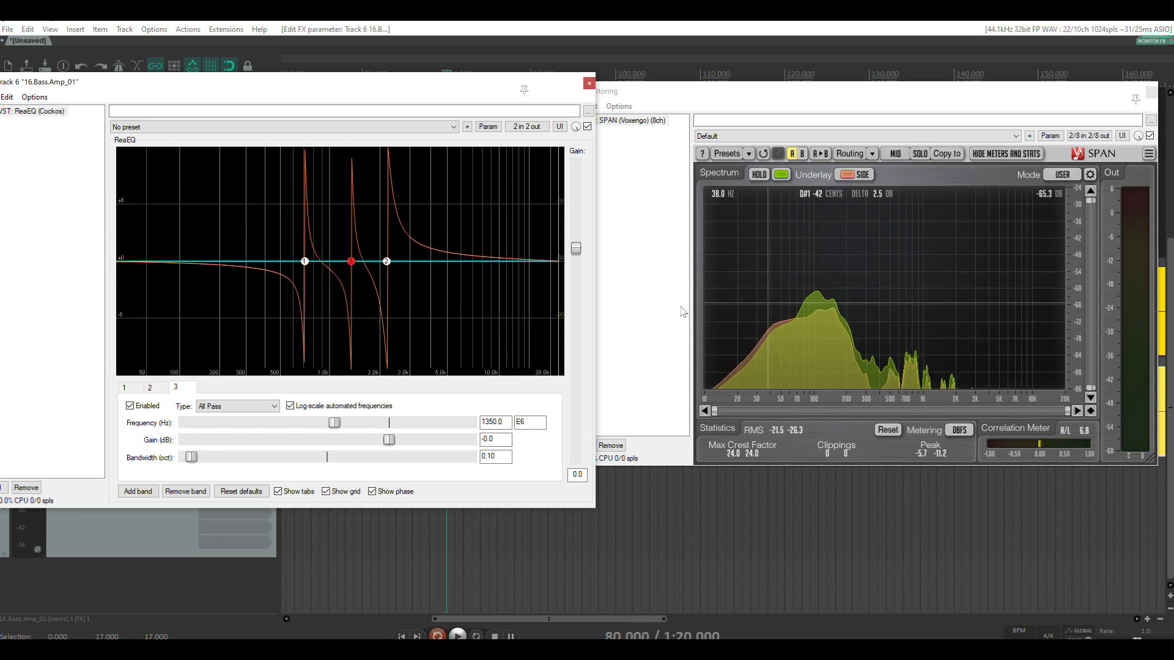
Step: Try a fourth all-pass band at 34.4 Hz, narrowed to 0.07 octaves during playback, and remove that band
double_click(135, 261)
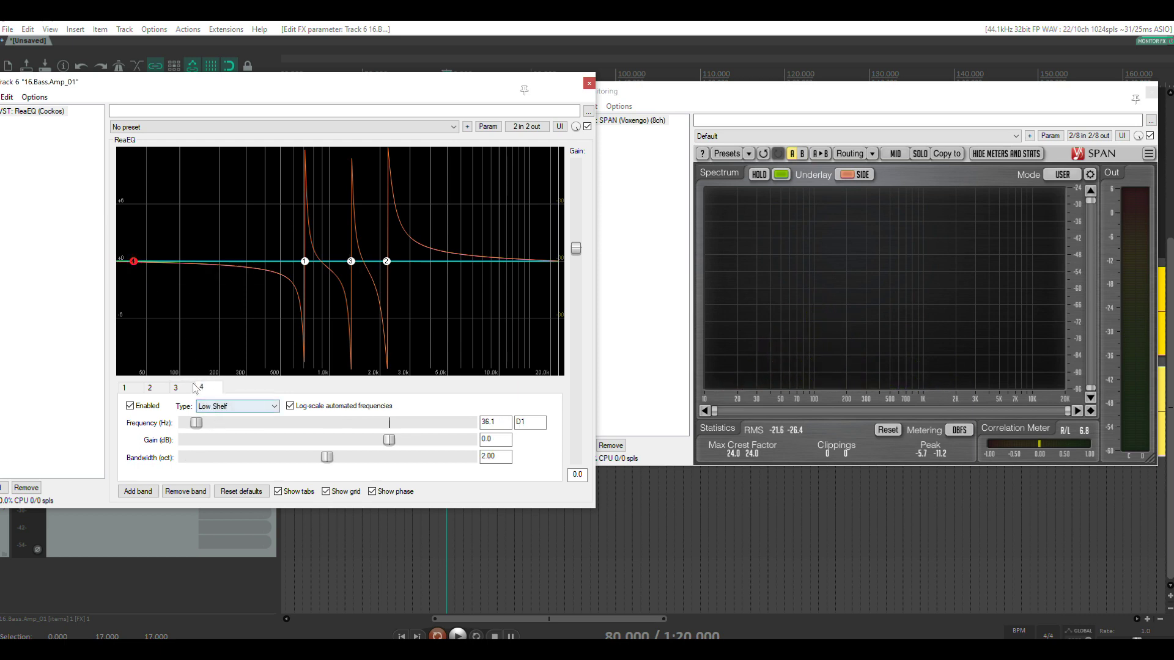
click(233, 410)
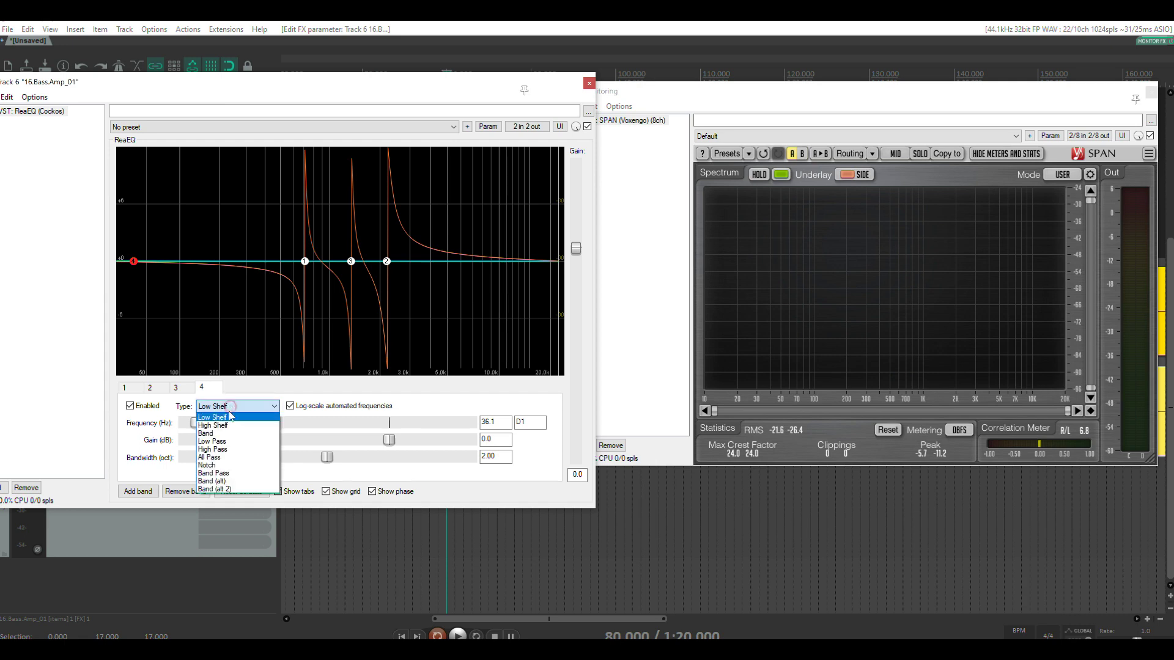
click(212, 457)
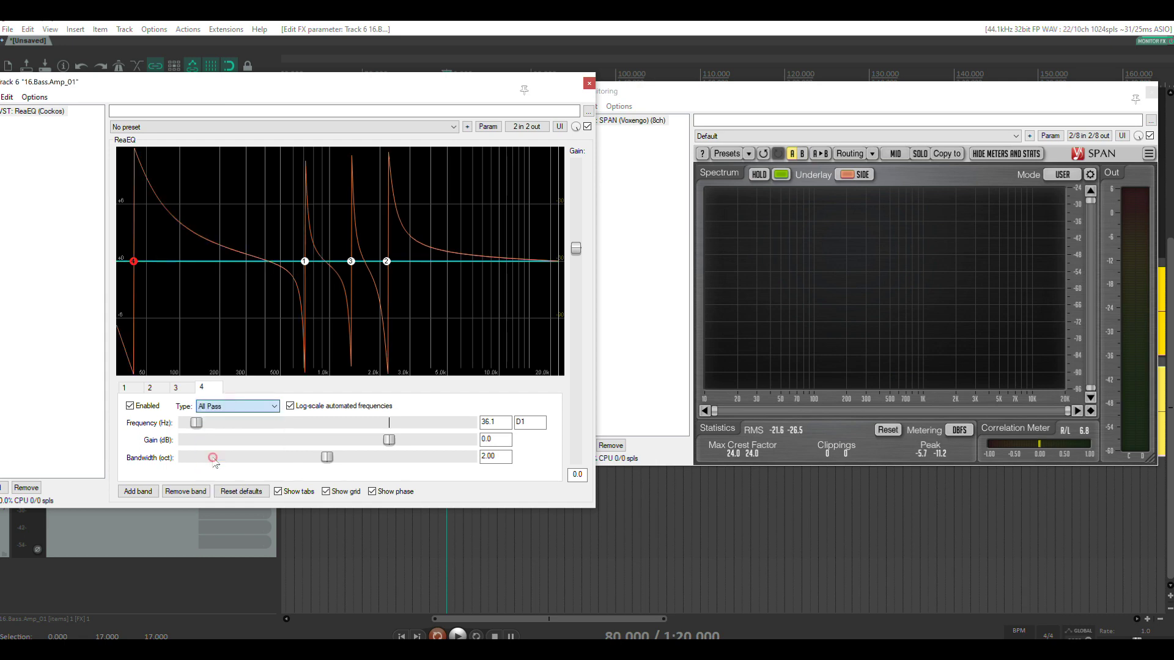
drag(327, 462, 244, 459)
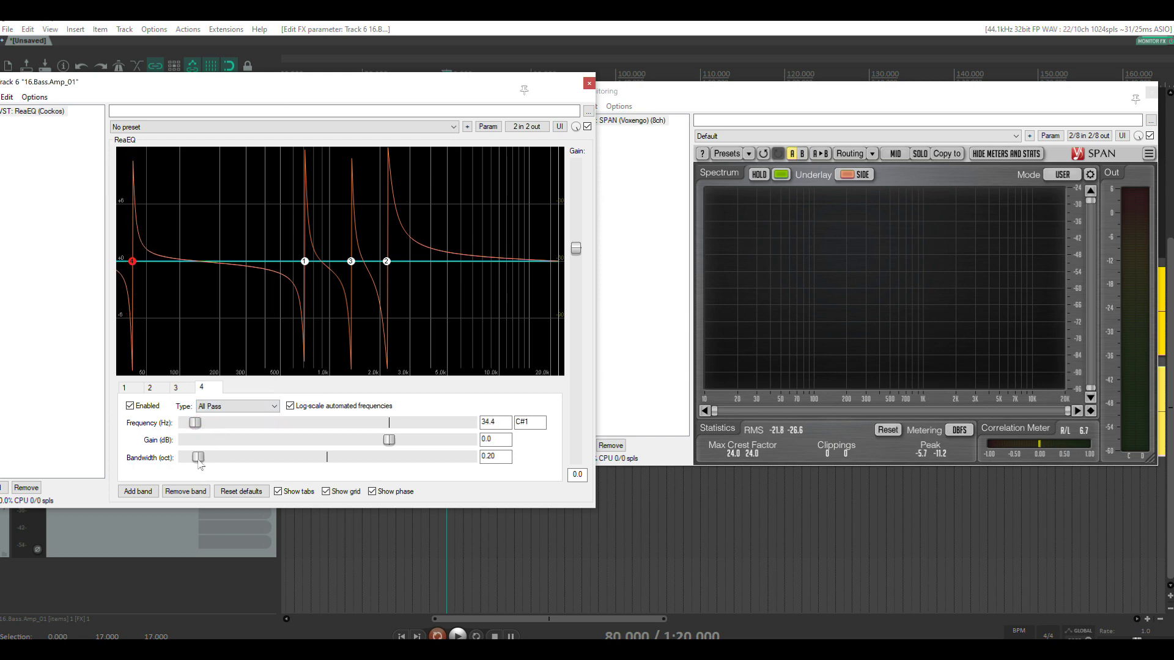
key(space)
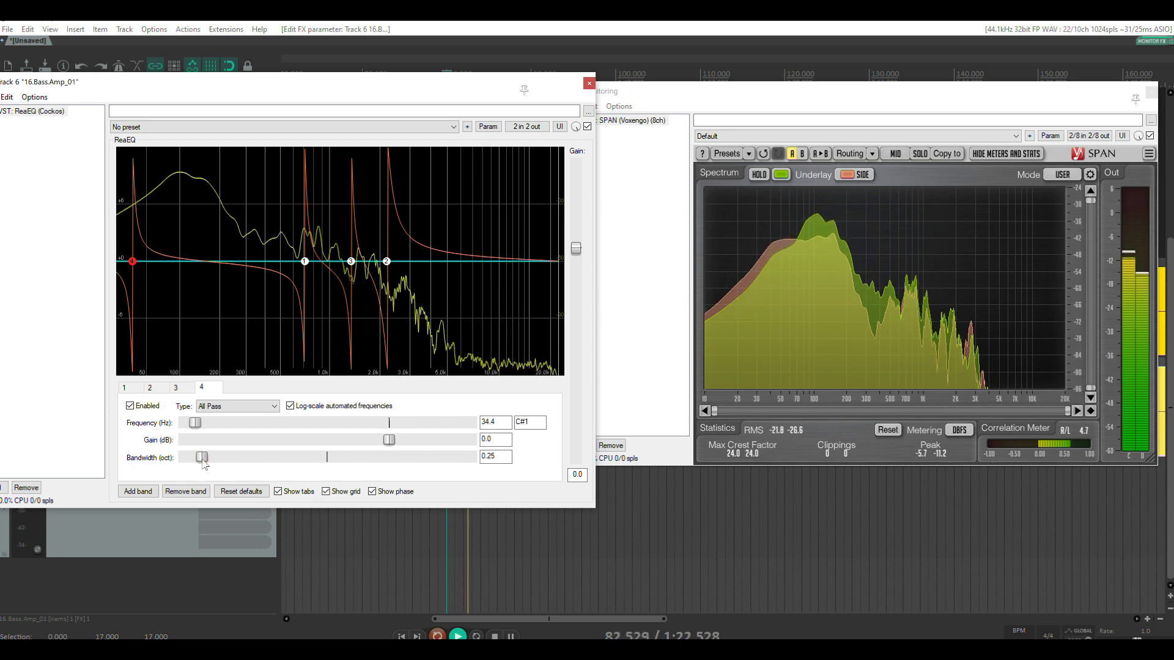
drag(198, 459, 190, 460)
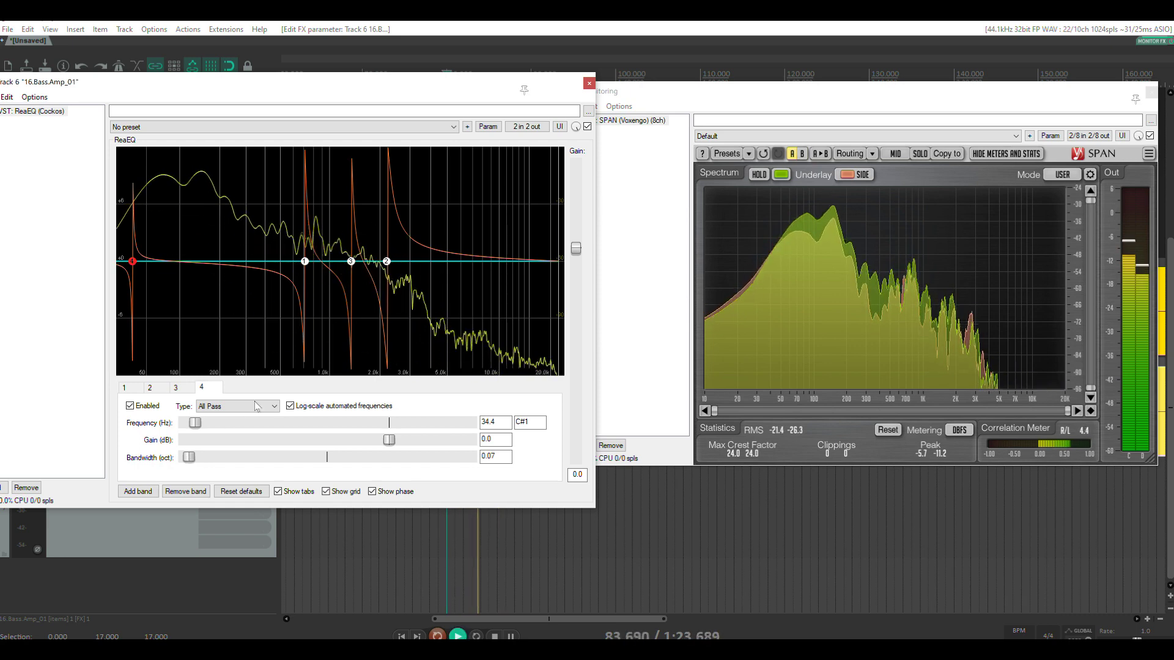
key(space)
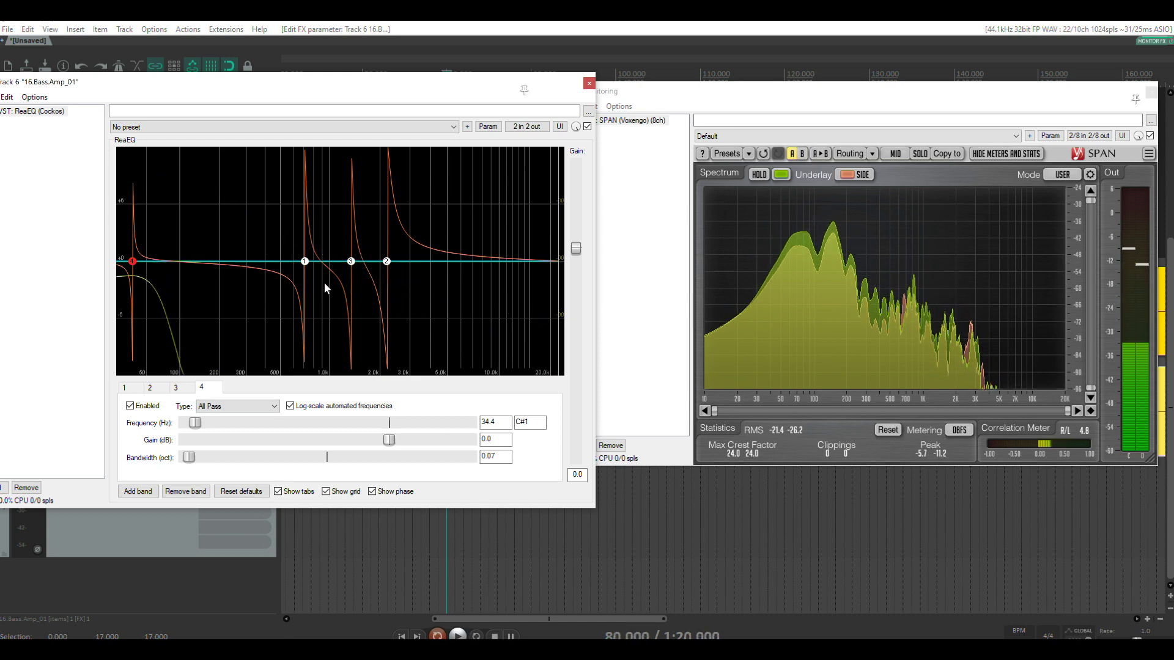
click(185, 492)
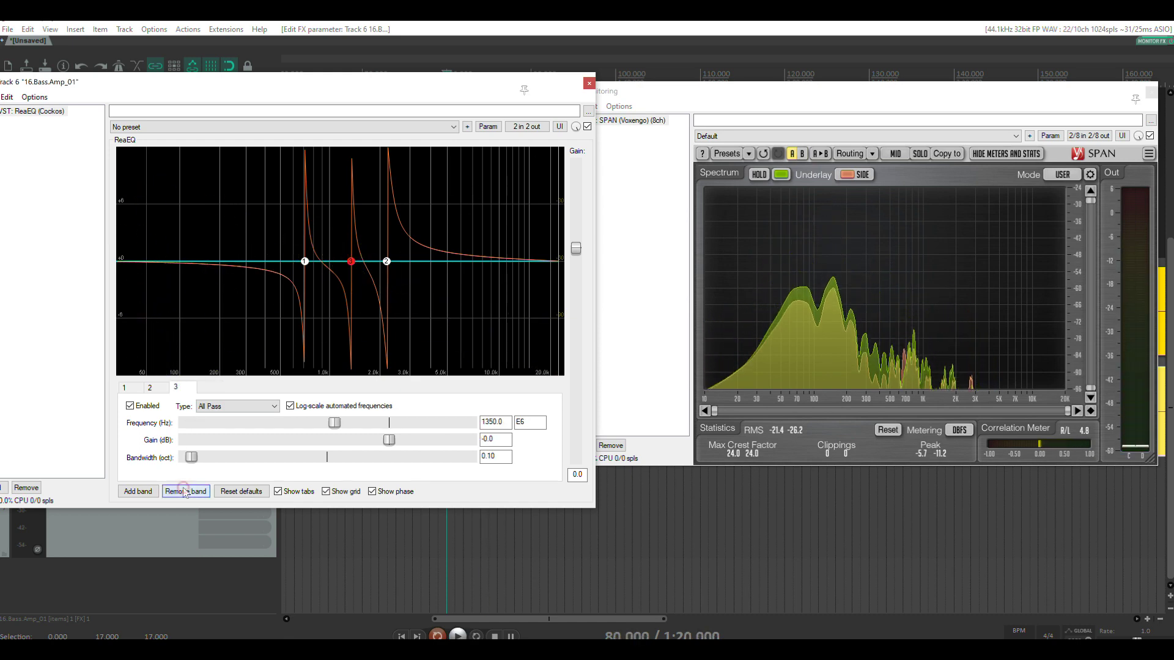
Step: Close the amp track's ReaEQ window and the monitoring FX window with SPAN
click(589, 83)
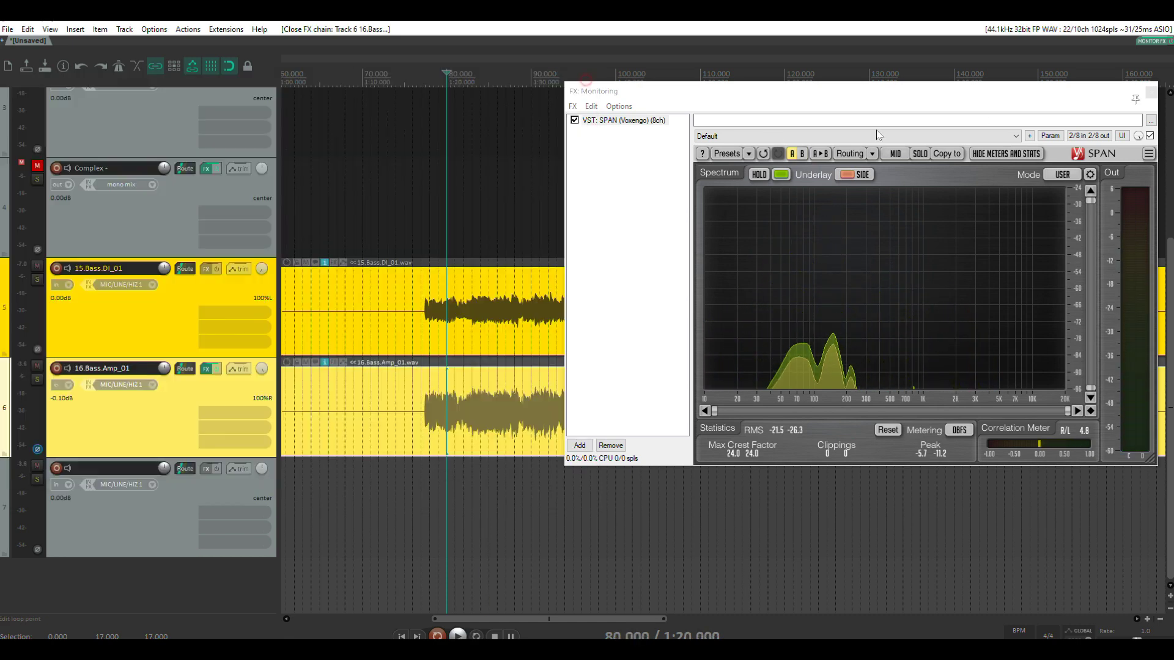
click(1152, 93)
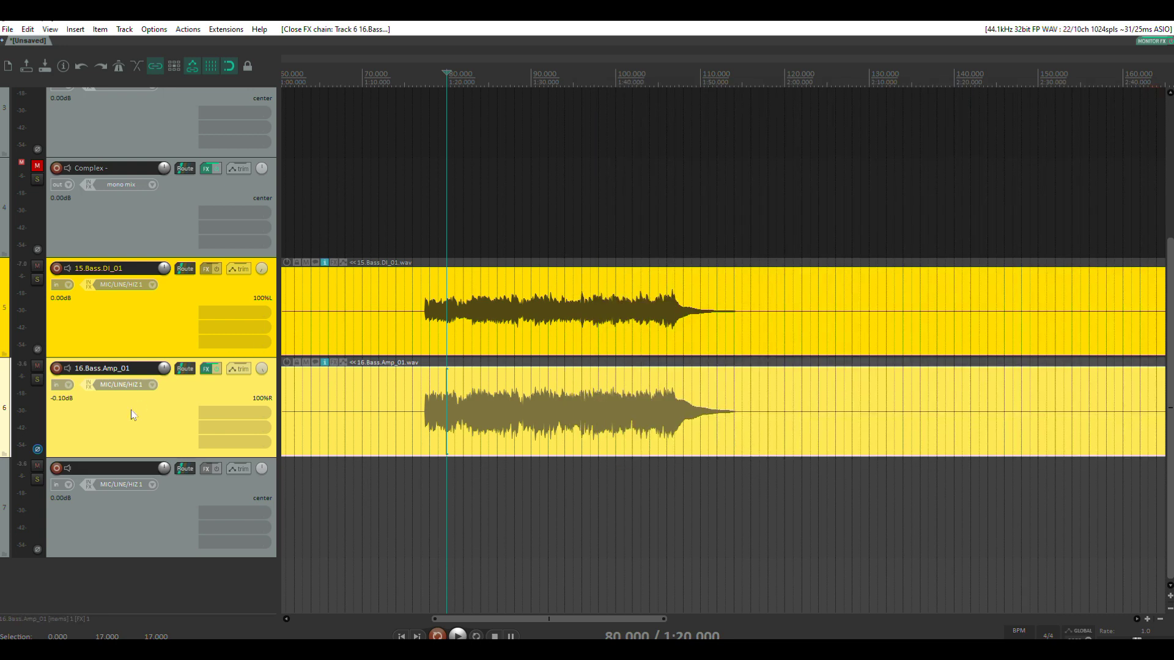
Step: Reset the pan of the amp and DI bass tracks to center
double_click(262, 370)
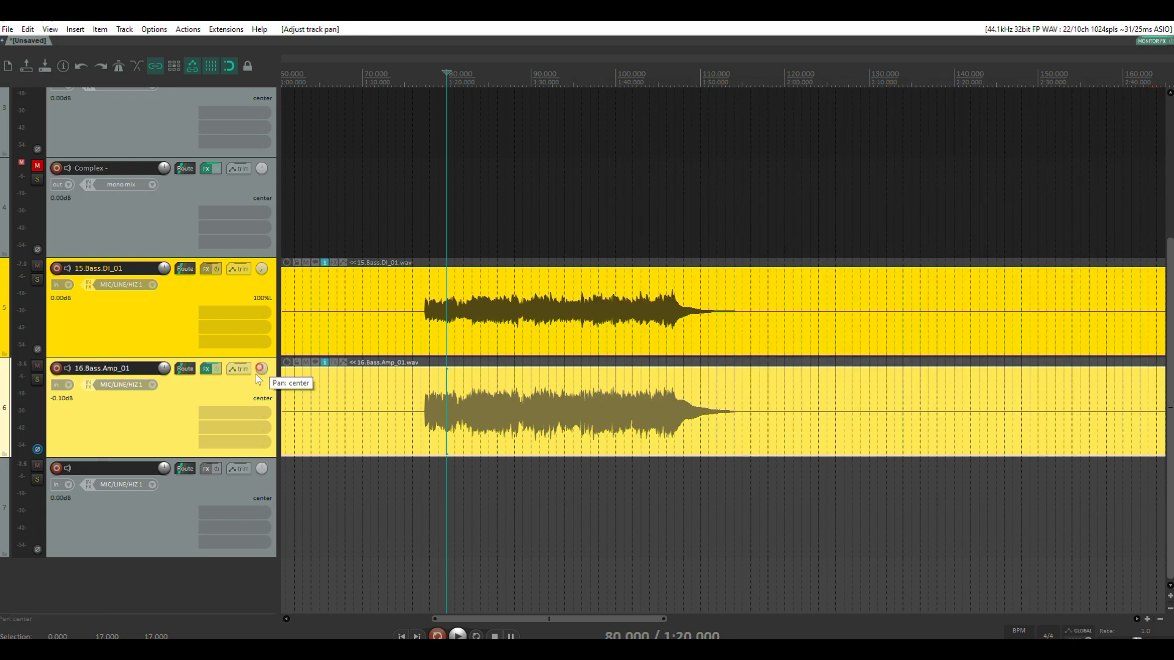
double_click(262, 272)
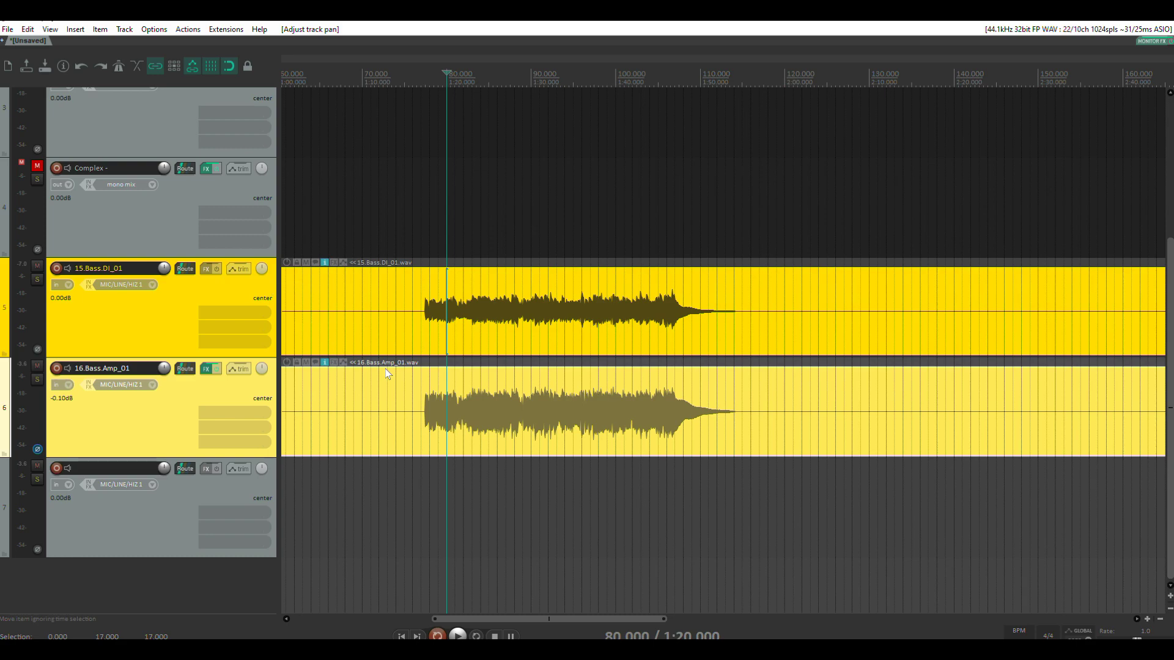
scroll(385, 369, down, 4)
Step: Play both bass tracks and compare their sum with the amp track's effects bypassed and enabled
key(space)
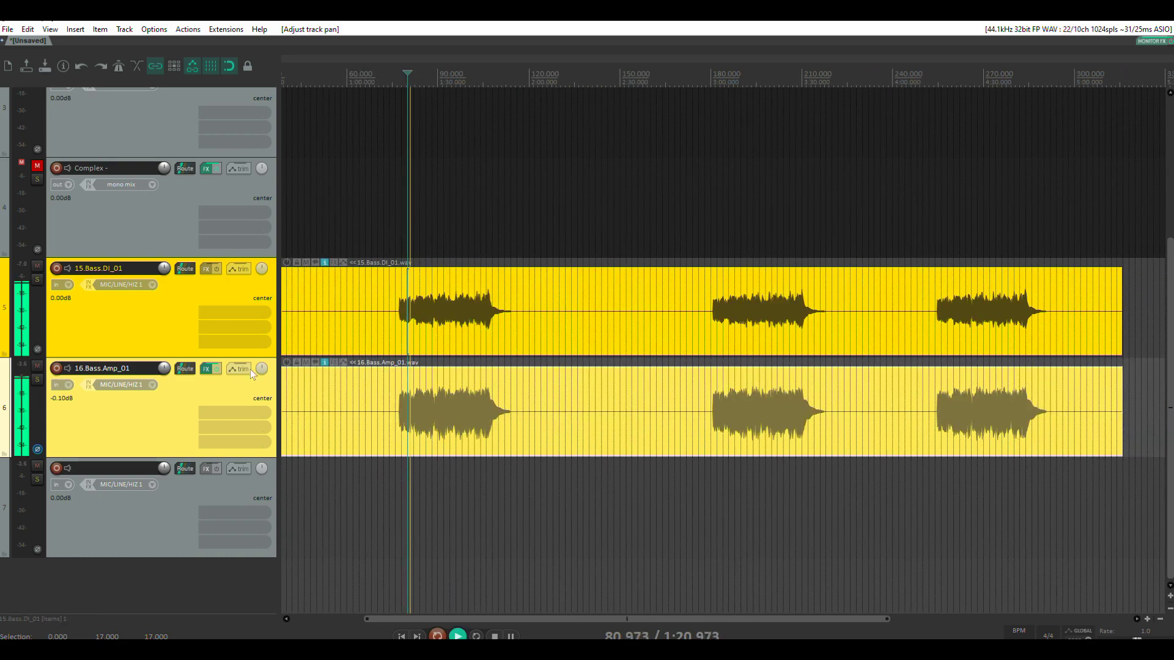
click(215, 370)
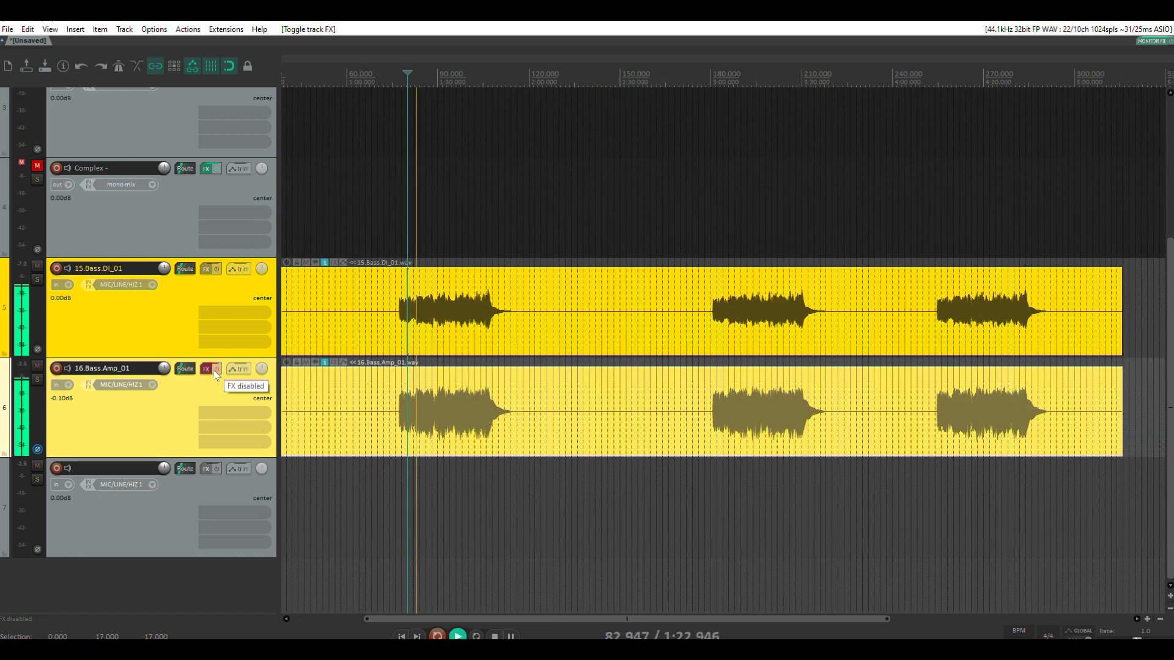
click(215, 371)
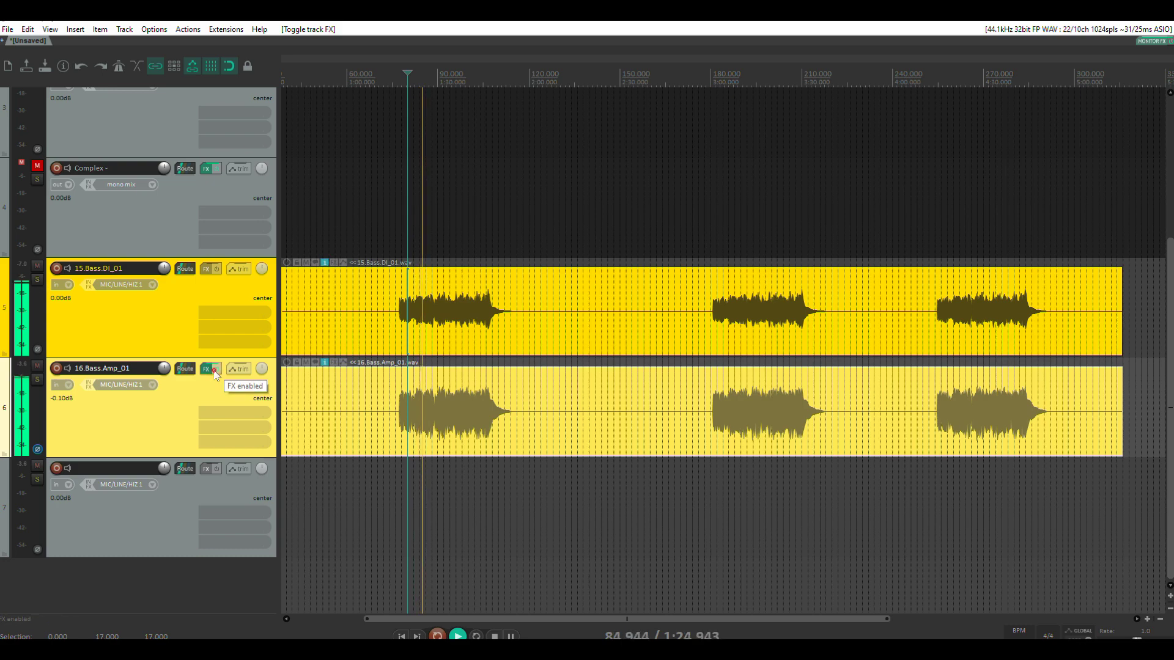
click(207, 371)
key(space)
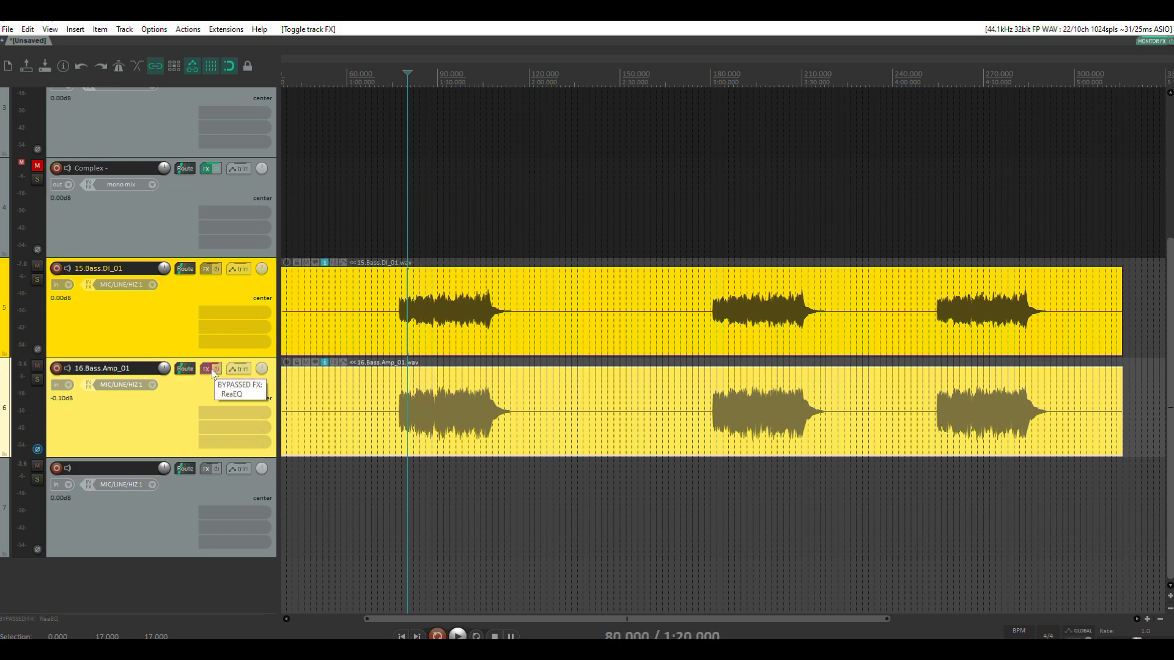
Step: Review the amp track's bypassed ReaEQ bands, and replay the bass blend while switching its effects on and off
click(206, 370)
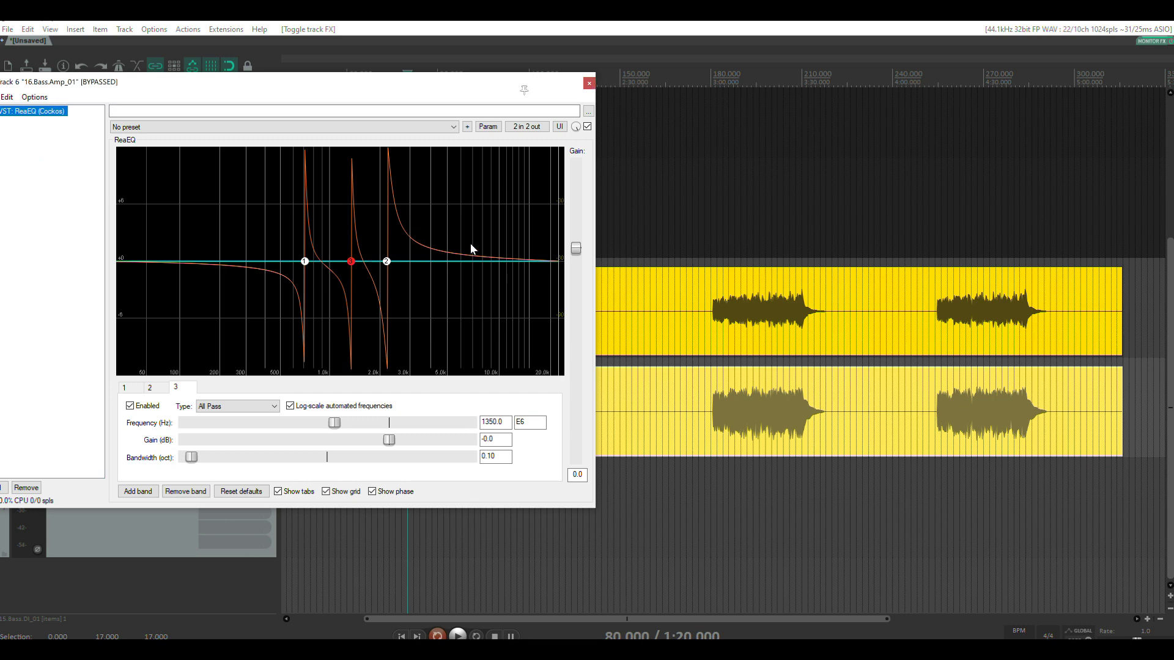
key(Escape)
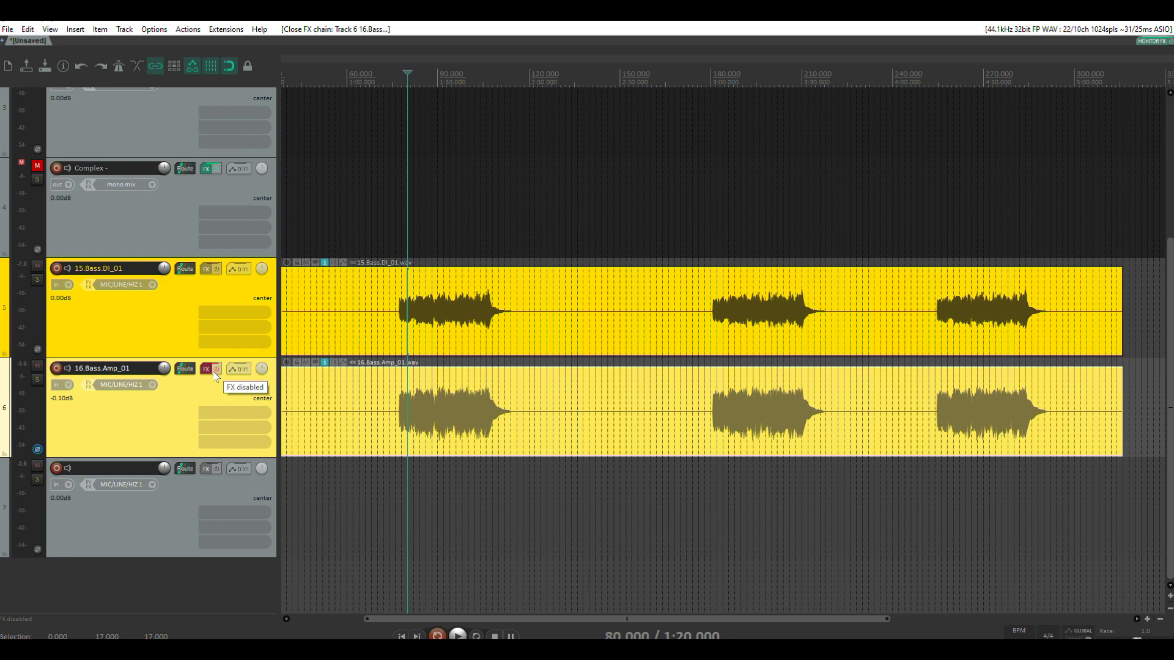
key(space)
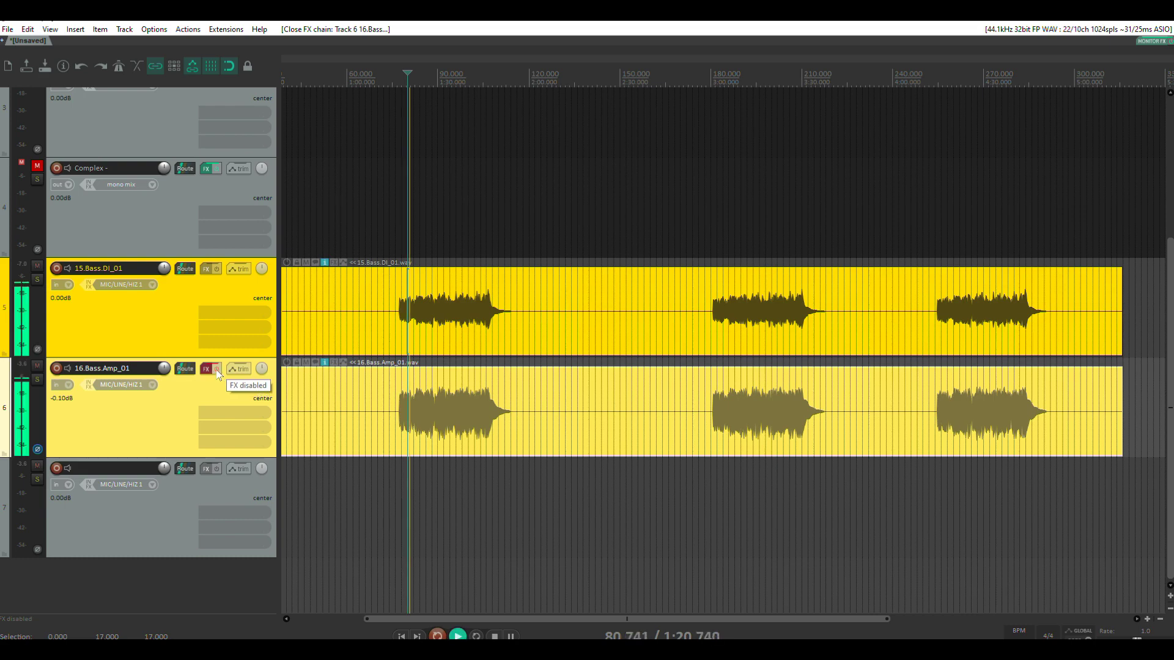
click(217, 368)
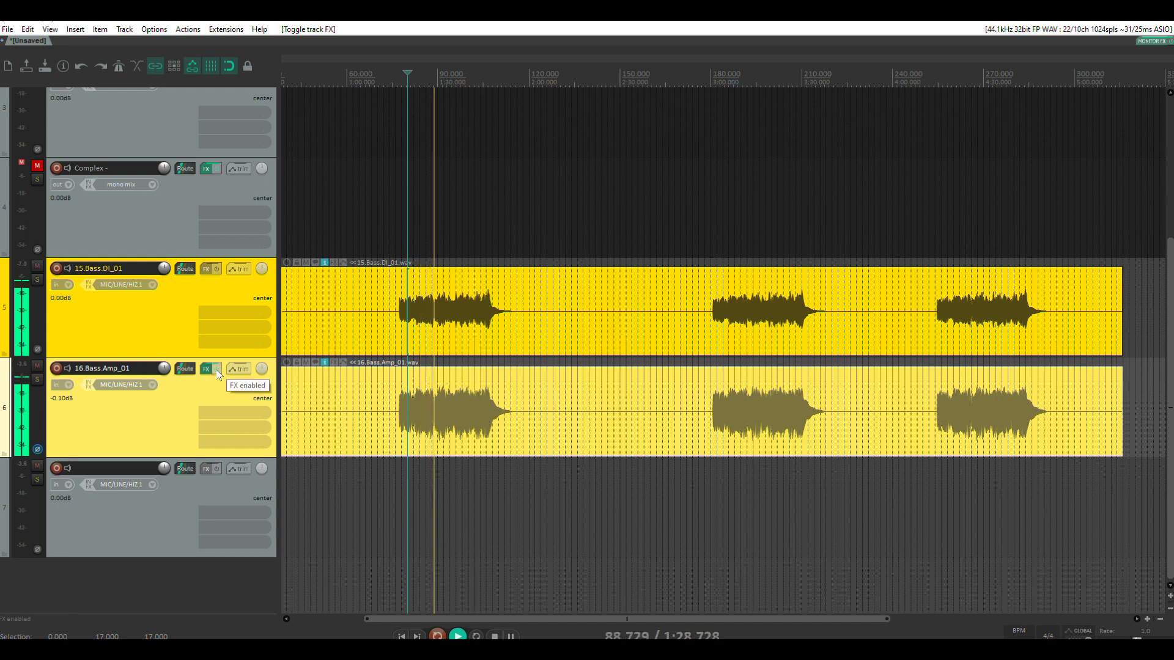
click(217, 369)
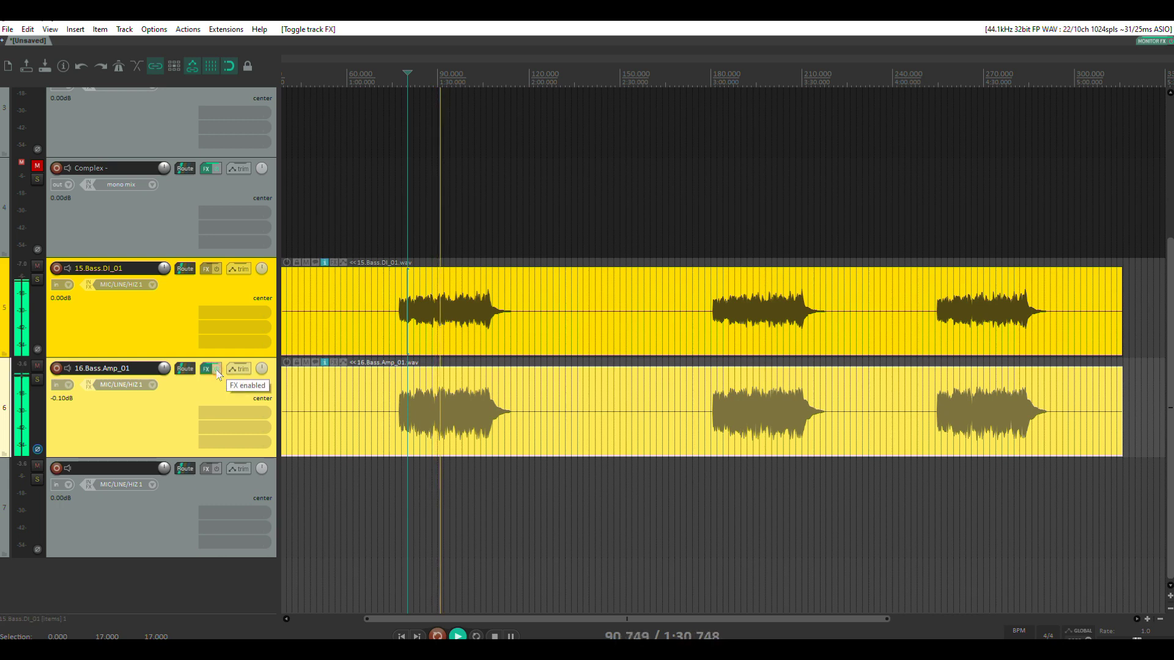
click(217, 368)
key(space)
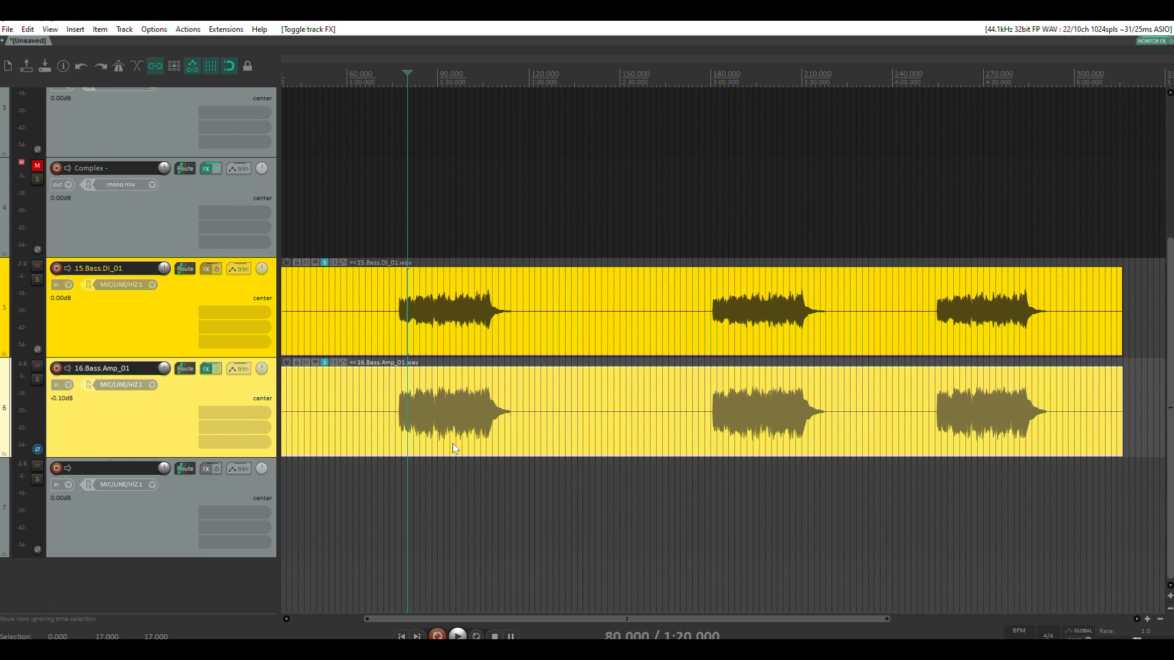
Step: Compare the amp bass with and without its track processing by moving its item to empty track 7 and back during playback
drag(421, 386, 406, 505)
key(space)
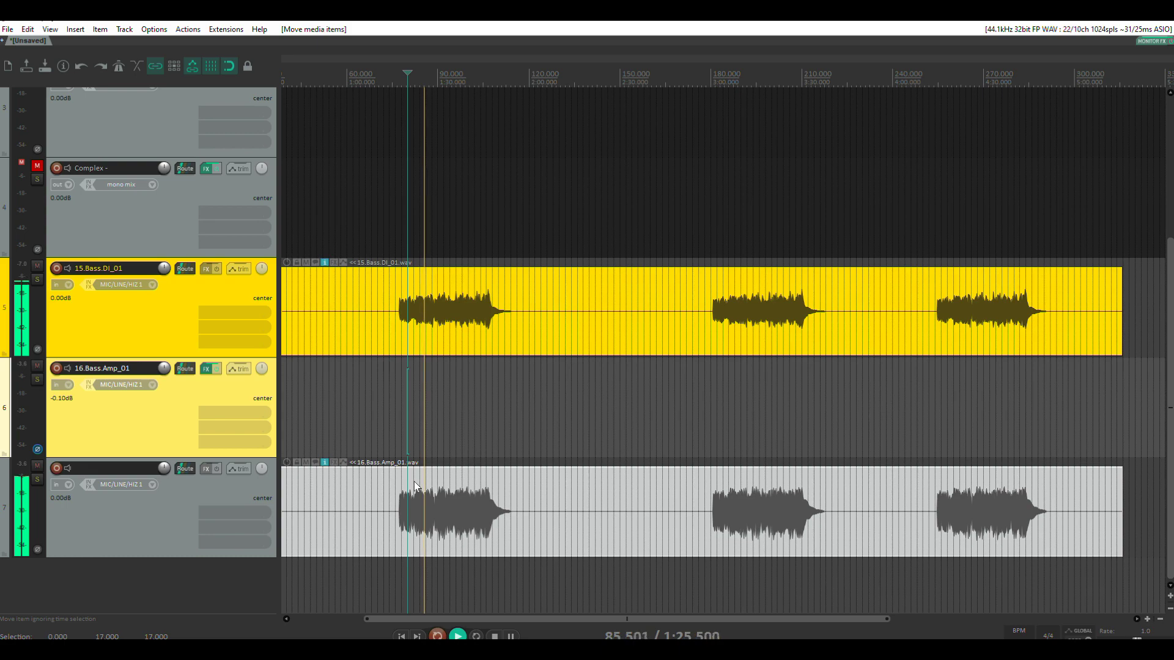
drag(415, 486, 413, 392)
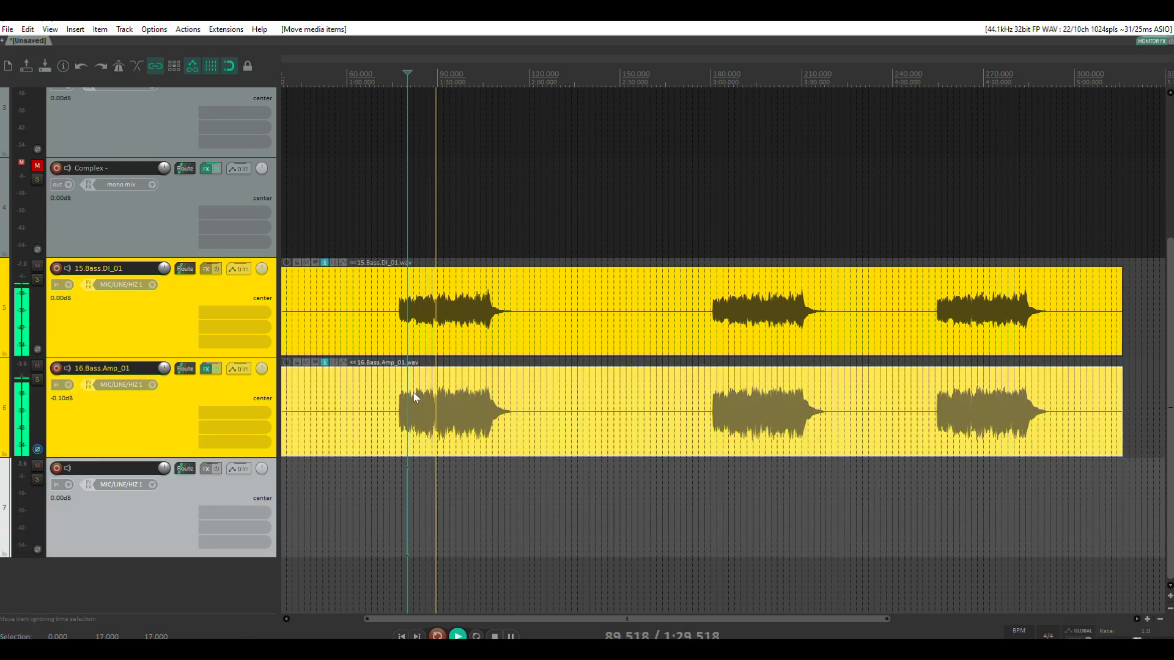
drag(420, 391, 424, 490)
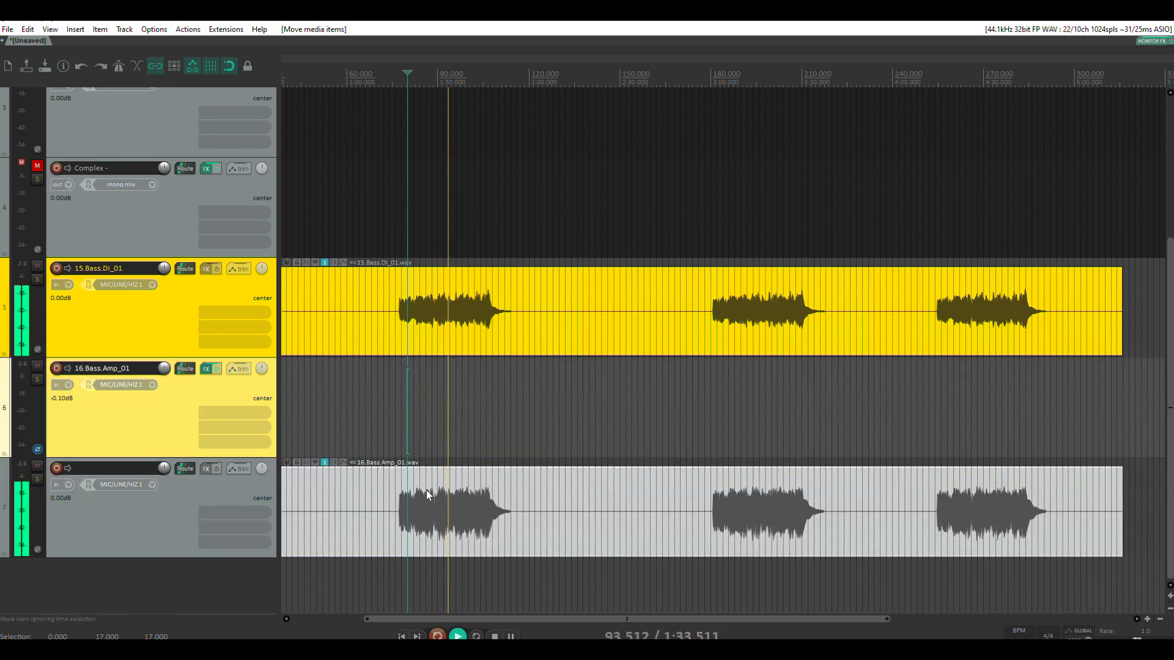
drag(427, 489, 428, 415)
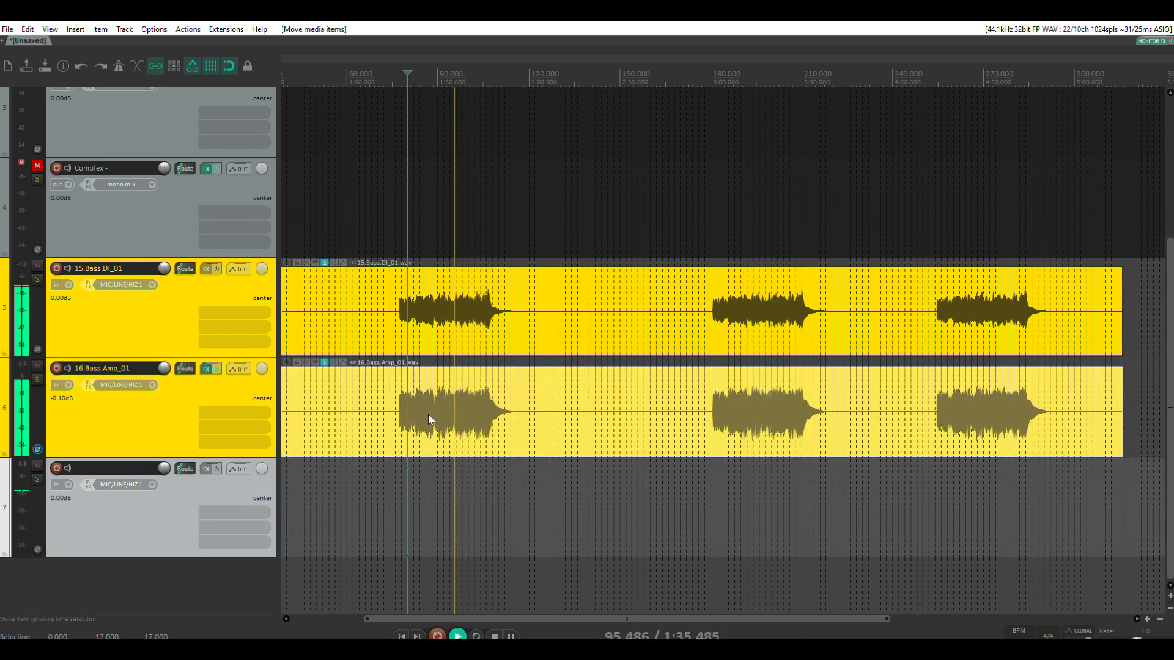
key(space)
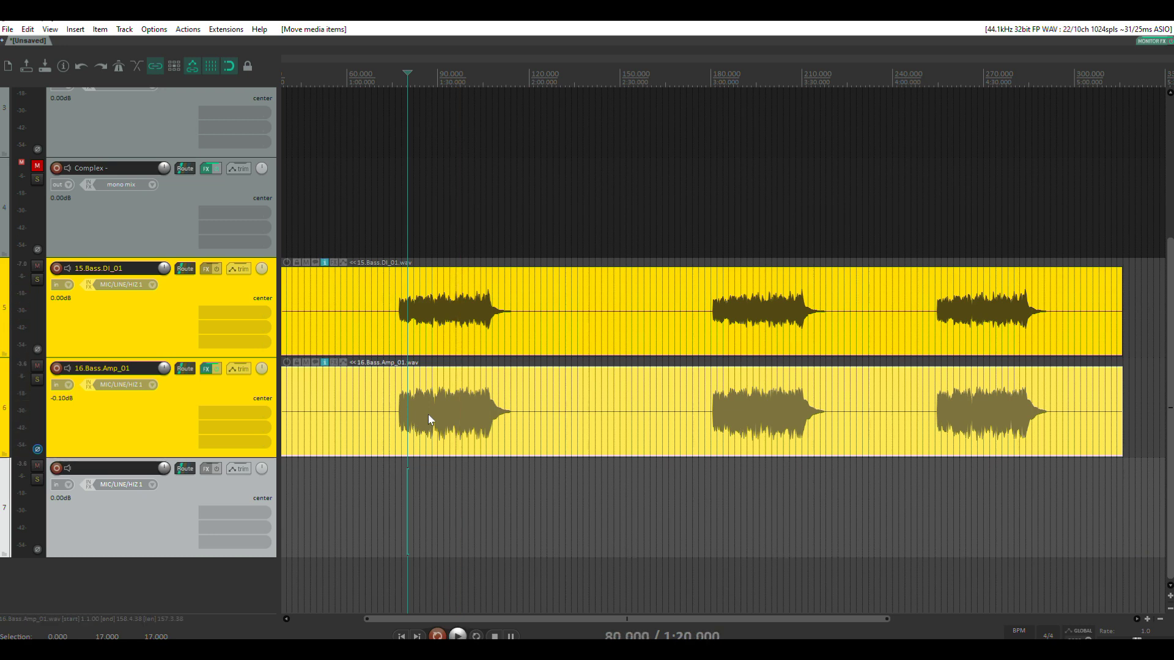
Step: Review the amp track's ReaEQ all-pass bands and its routing window, and close both
click(290, 395)
click(206, 369)
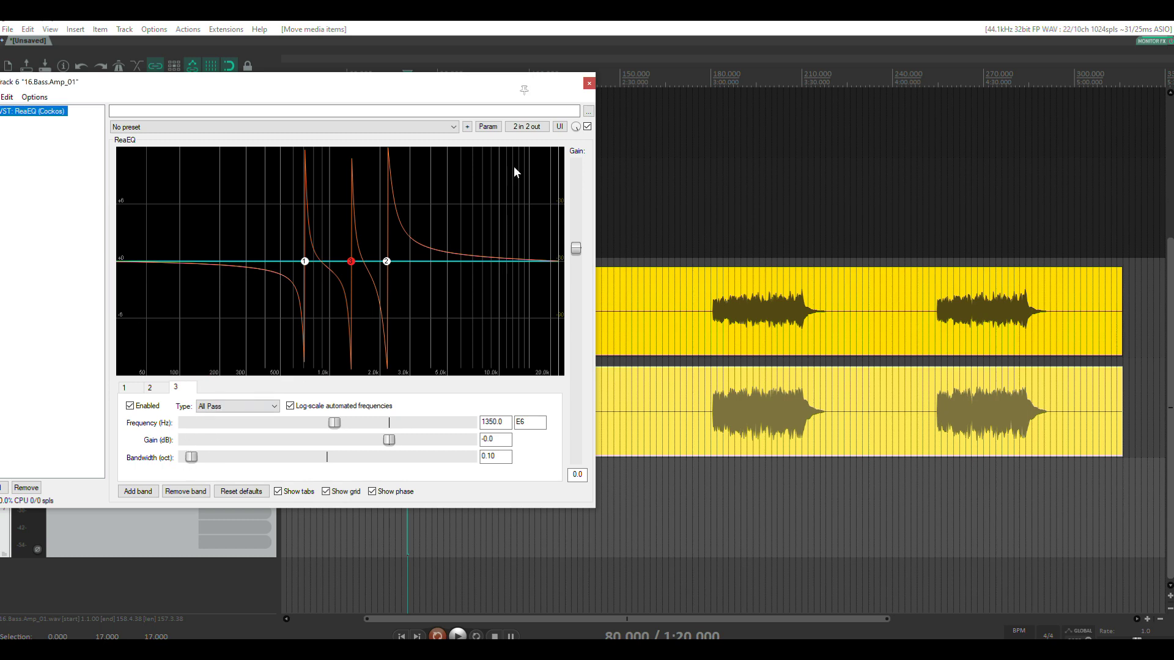
click(589, 82)
click(184, 370)
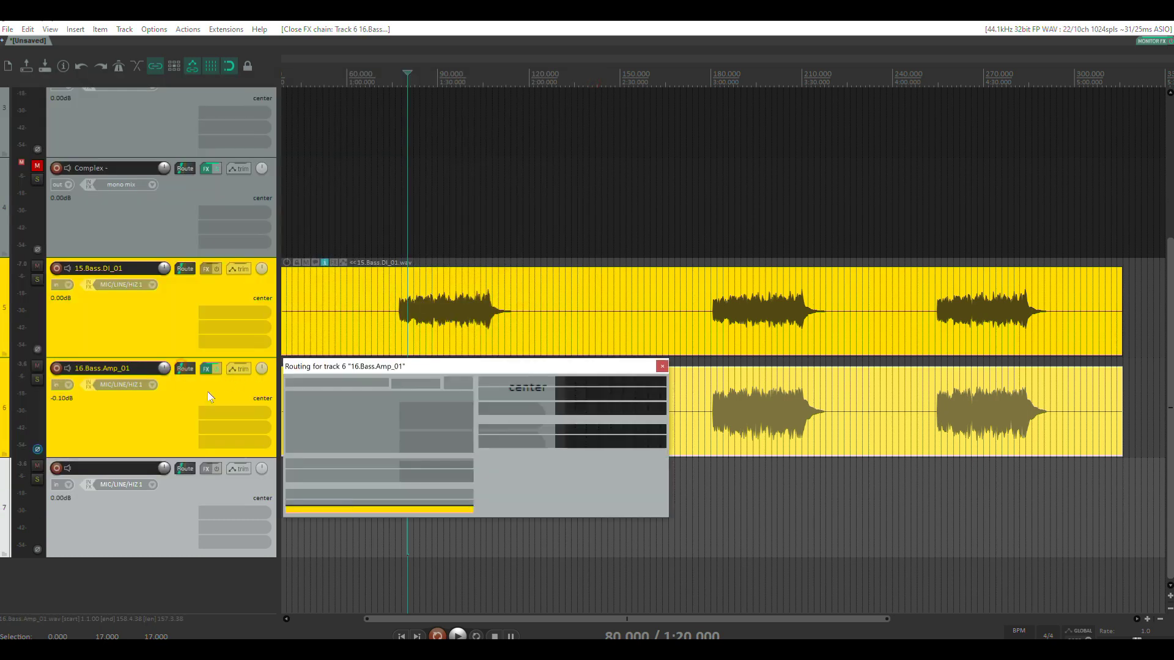
click(662, 366)
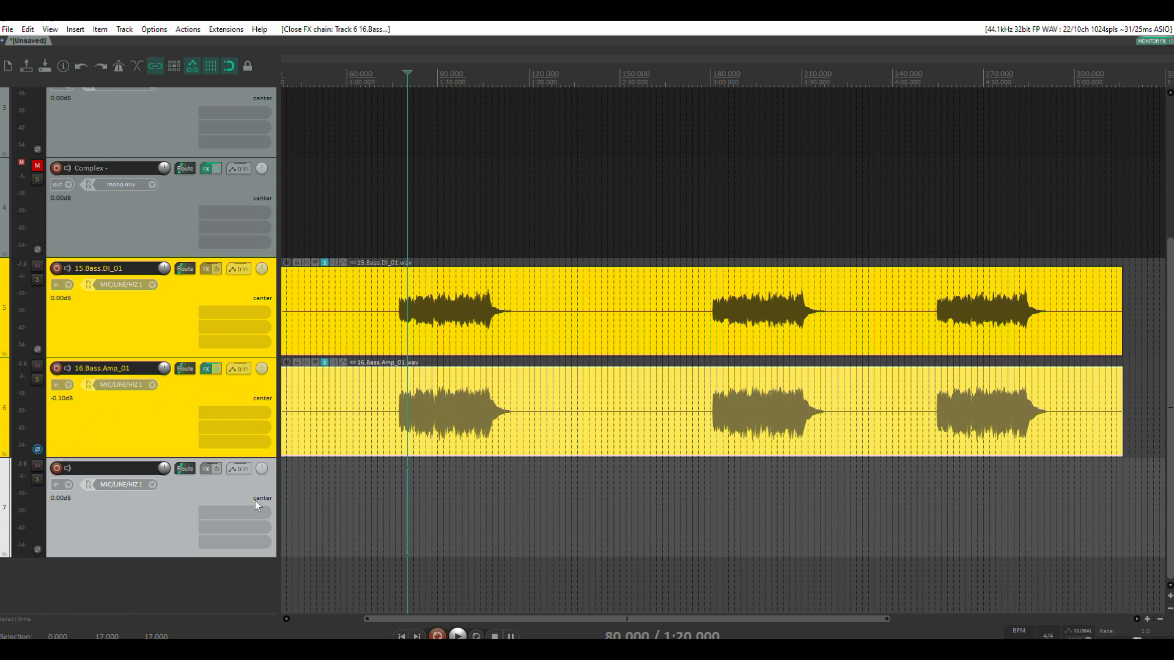
Step: Load the Waves InPhase Stereo plugin on track 7 to view its controls, and remove it from the track
click(208, 471)
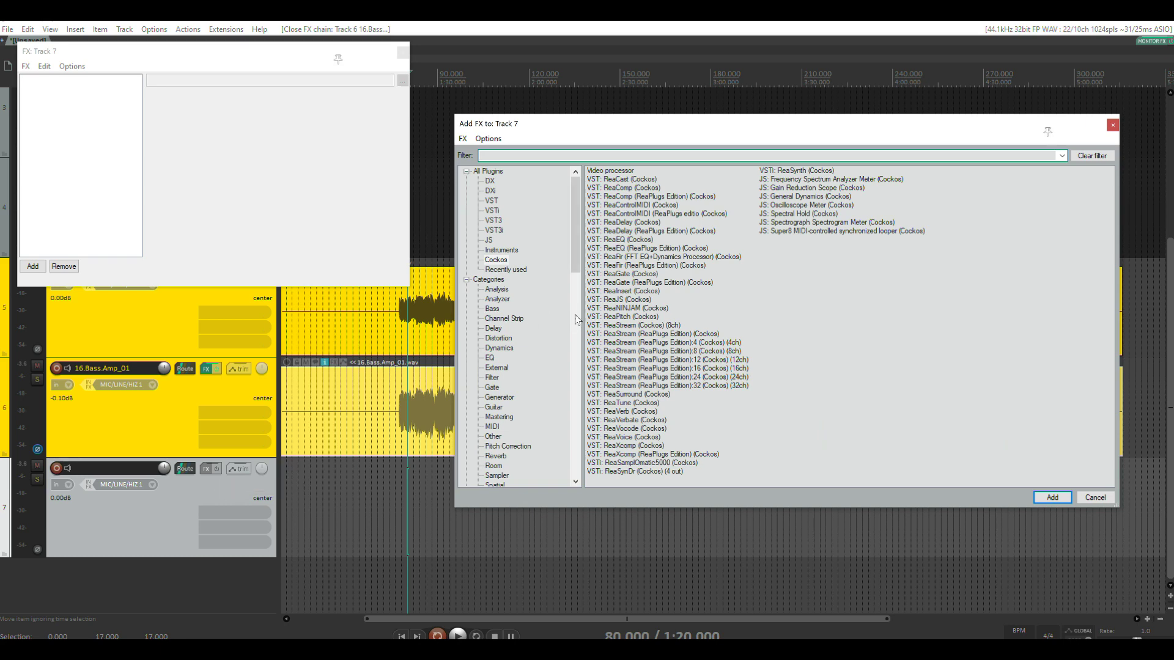
text(waves)
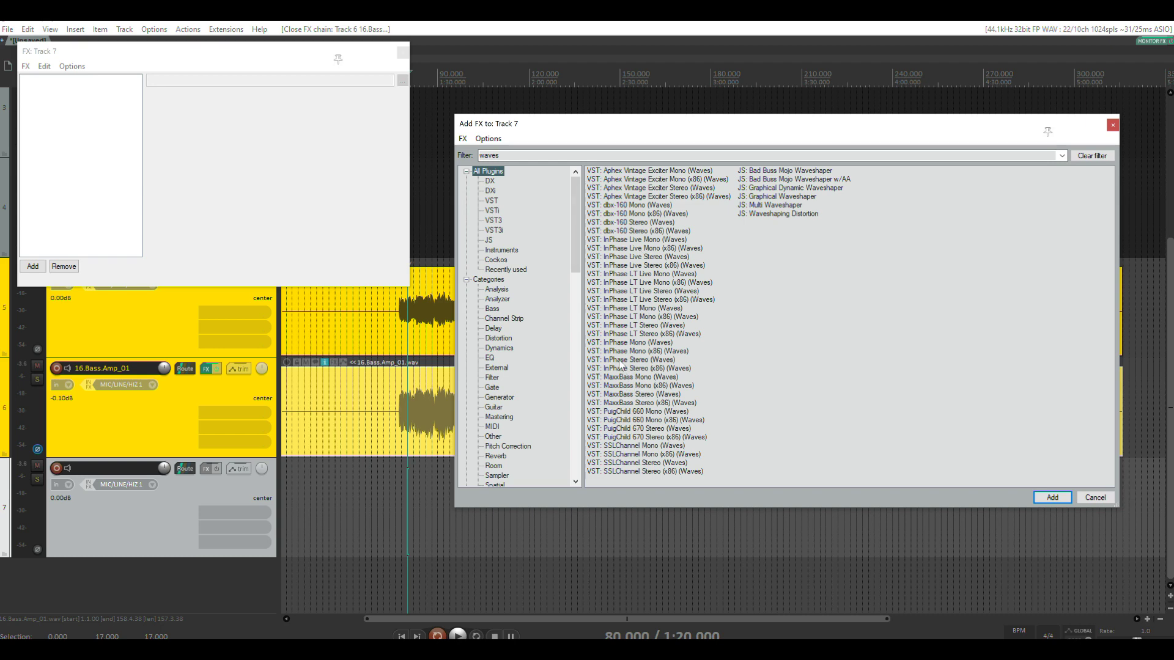
double_click(619, 359)
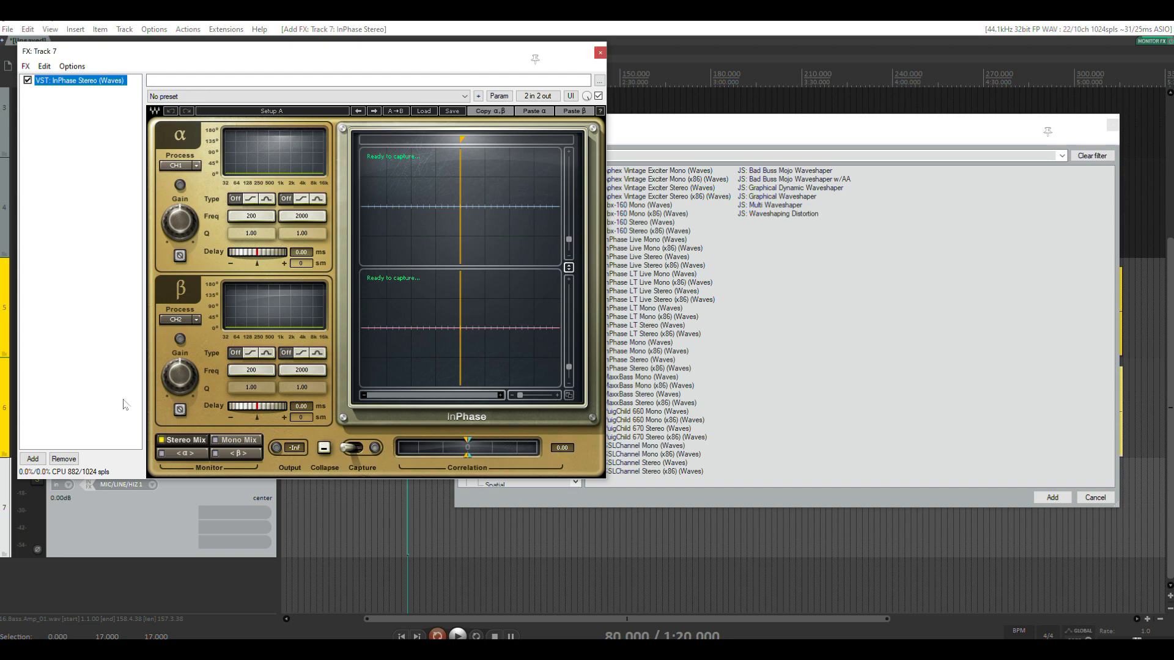
click(64, 459)
click(600, 53)
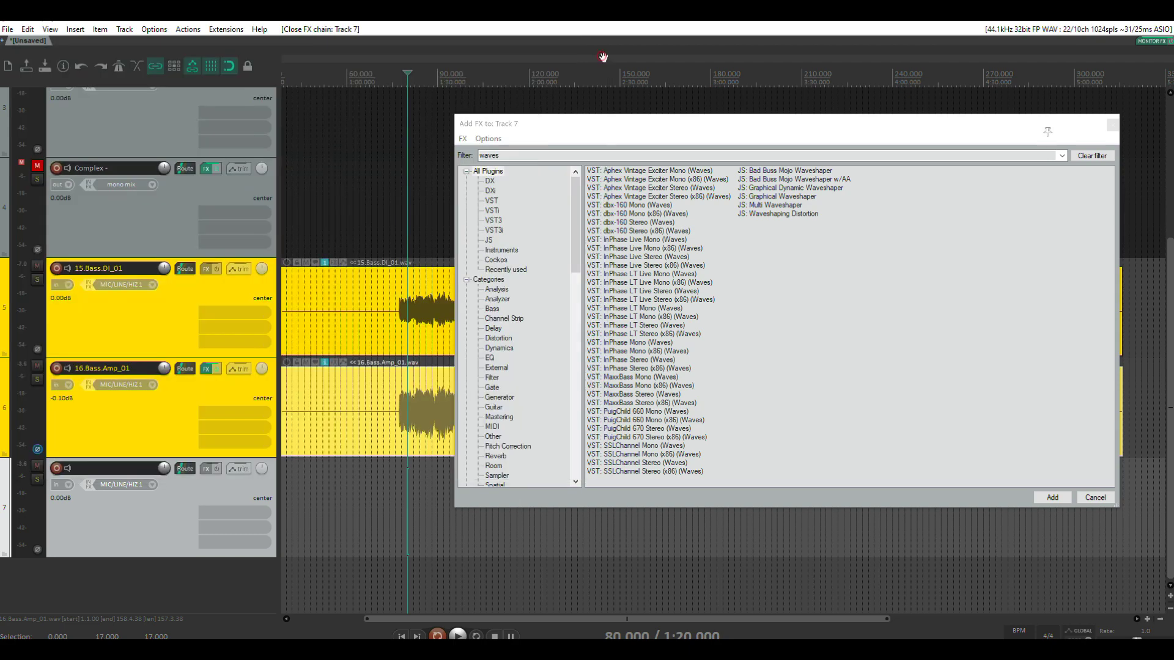